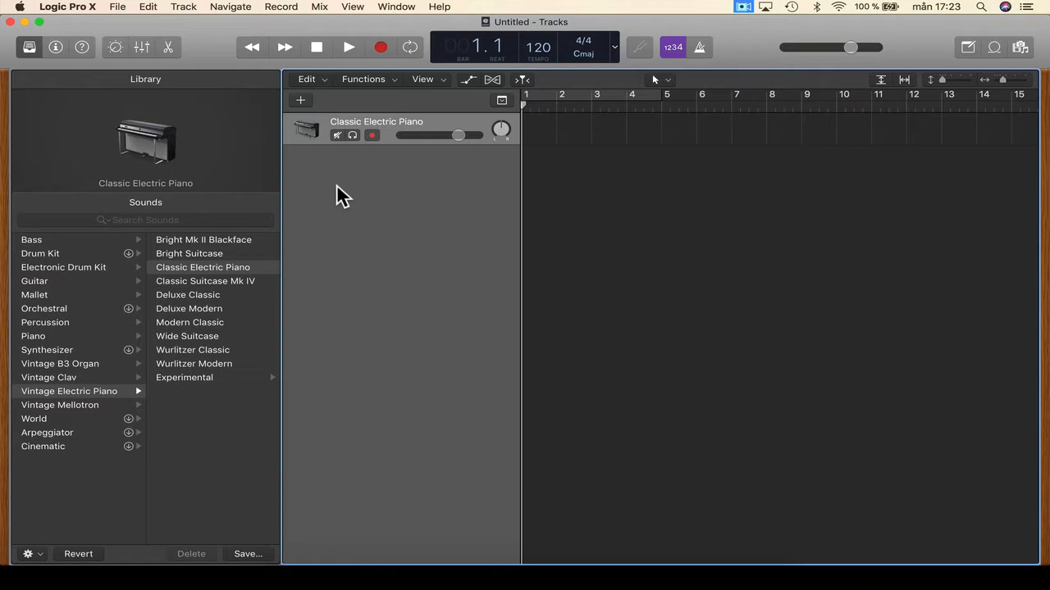
Enable Show Advanced Tools with all additional options in the advanced preferences and close the preferences.
left_click(86, 9)
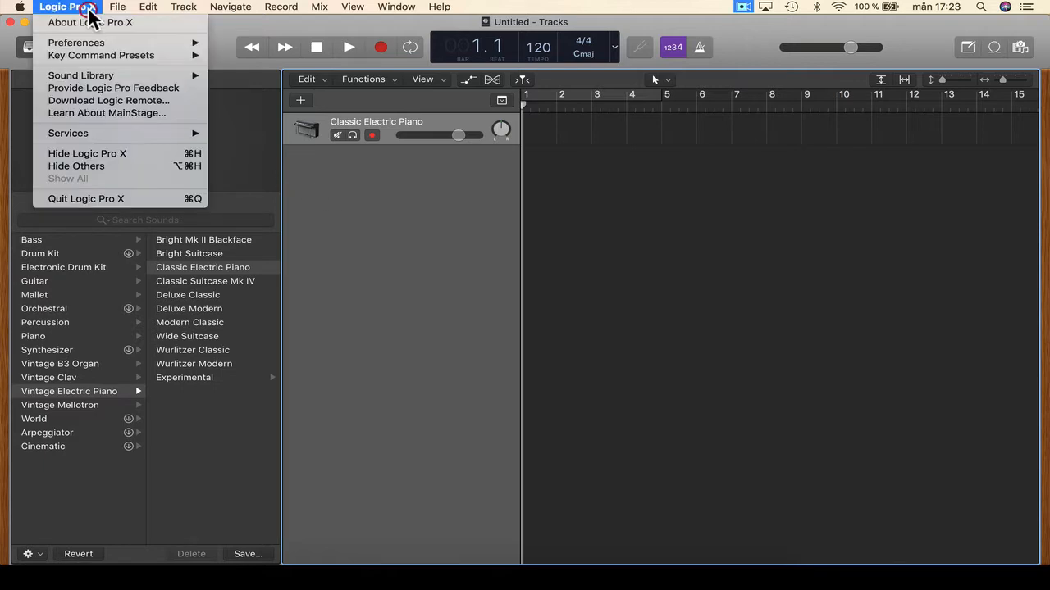
mouse_move(88, 48)
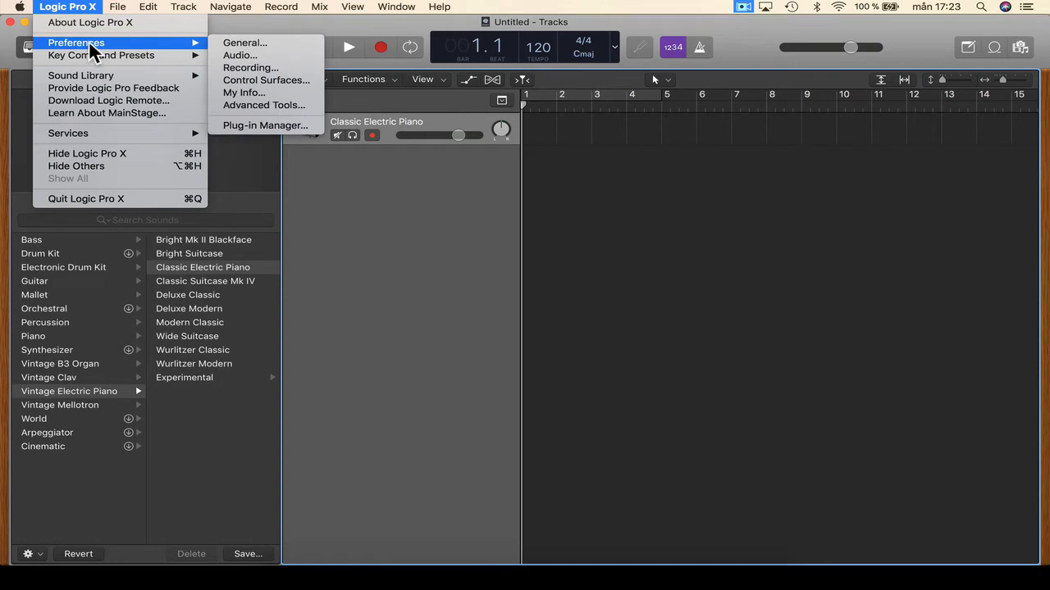
left_click(238, 105)
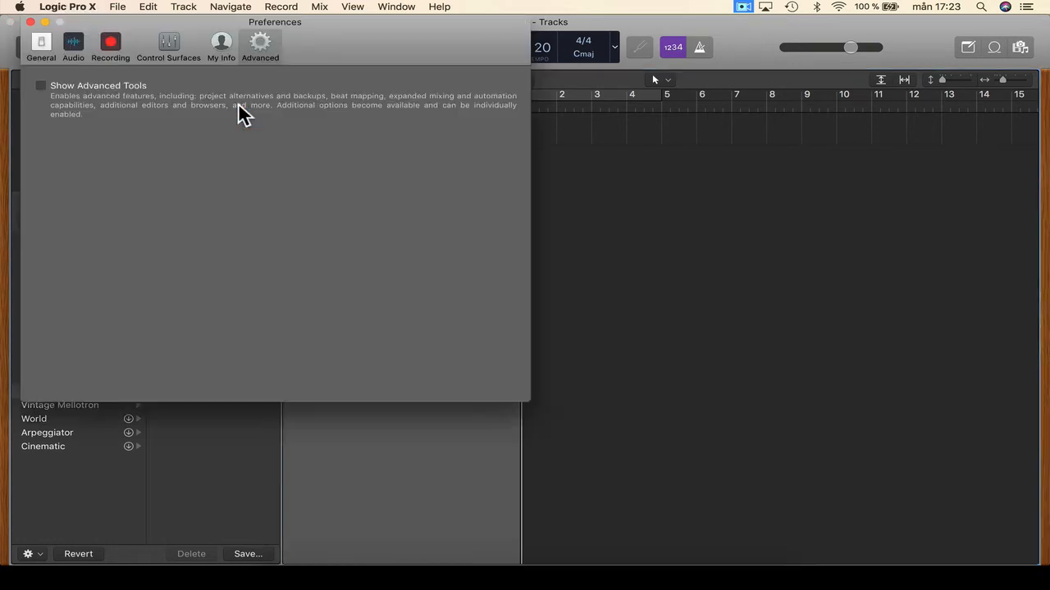
left_click_drag(124, 19, 374, 40)
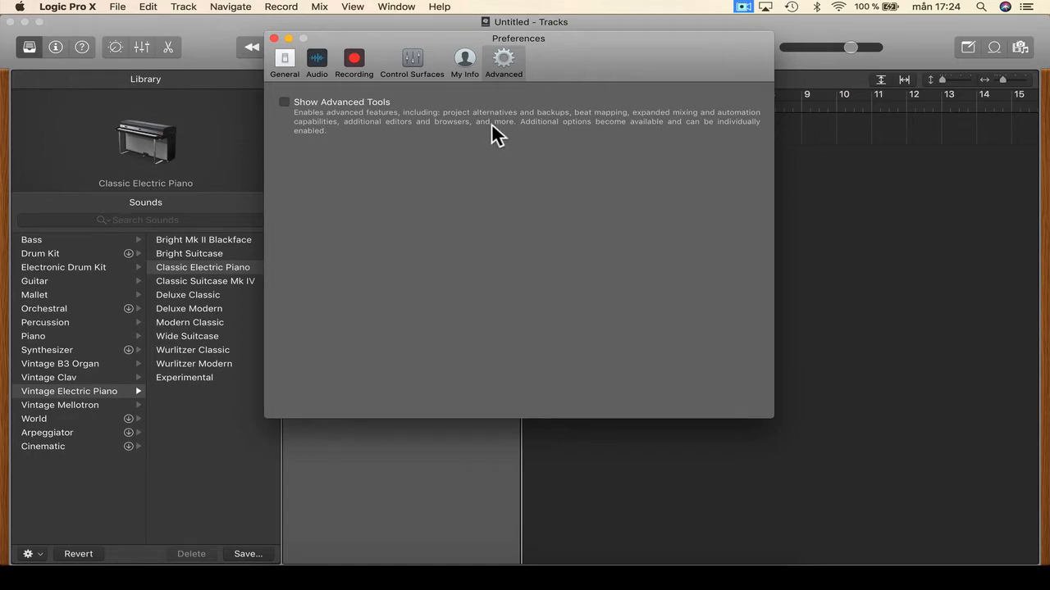
left_click(285, 102)
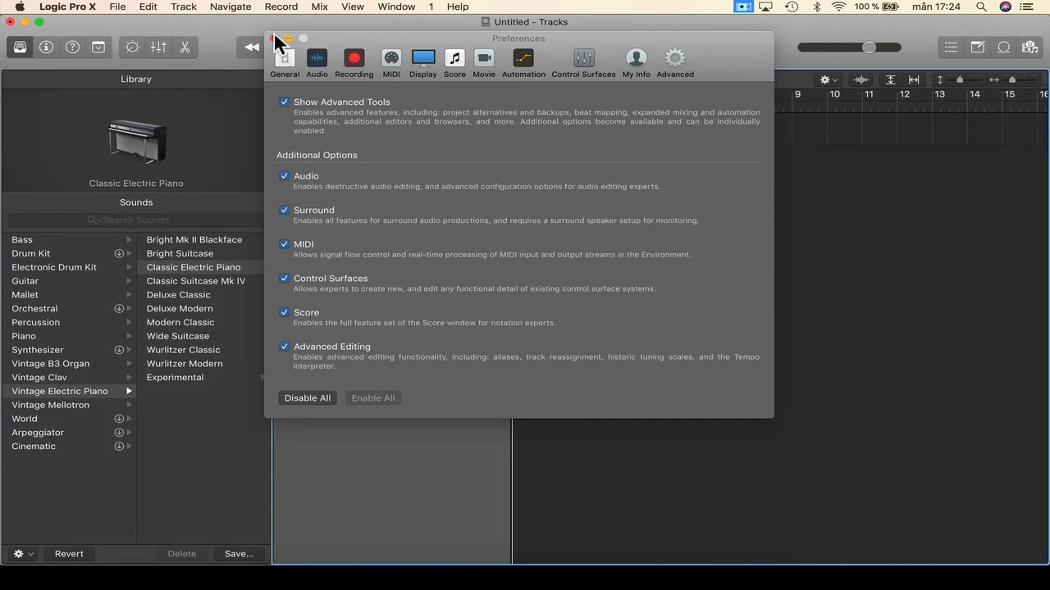
left_click(273, 38)
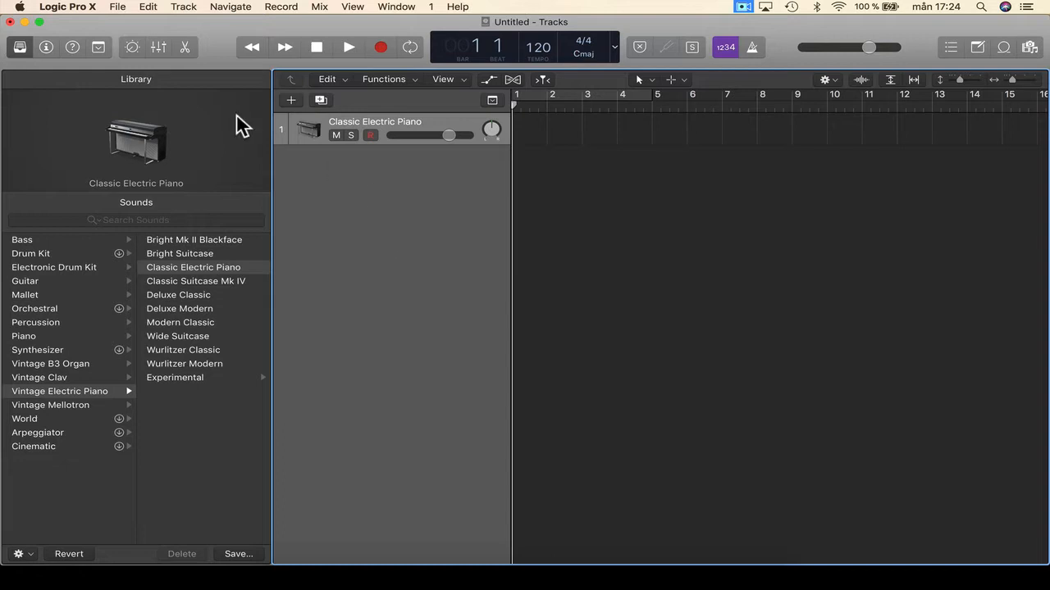
Turn on Quick Help and read its description of the Library.
left_click(73, 47)
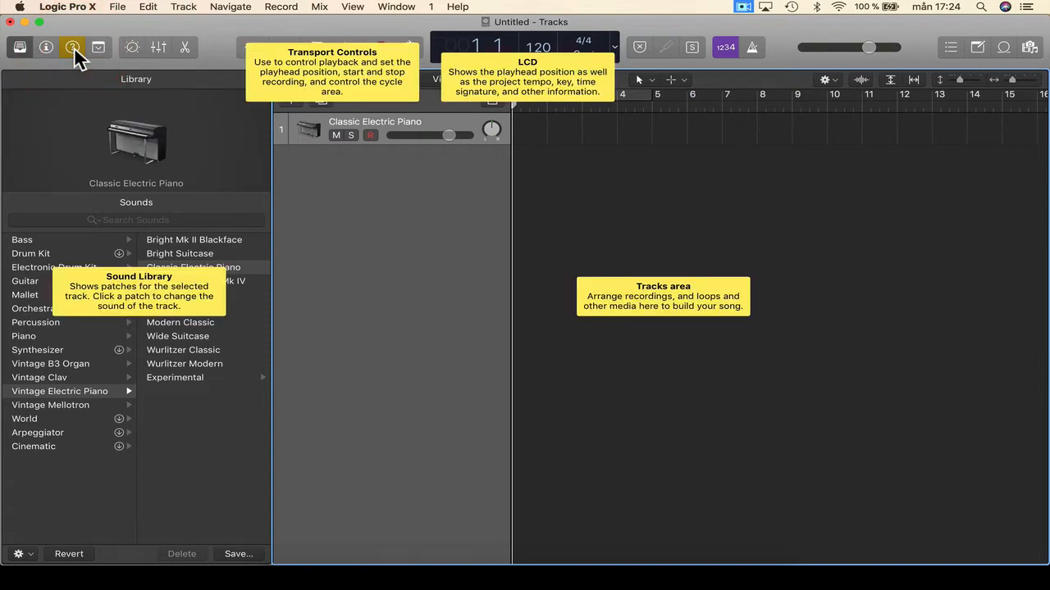
mouse_move(86, 91)
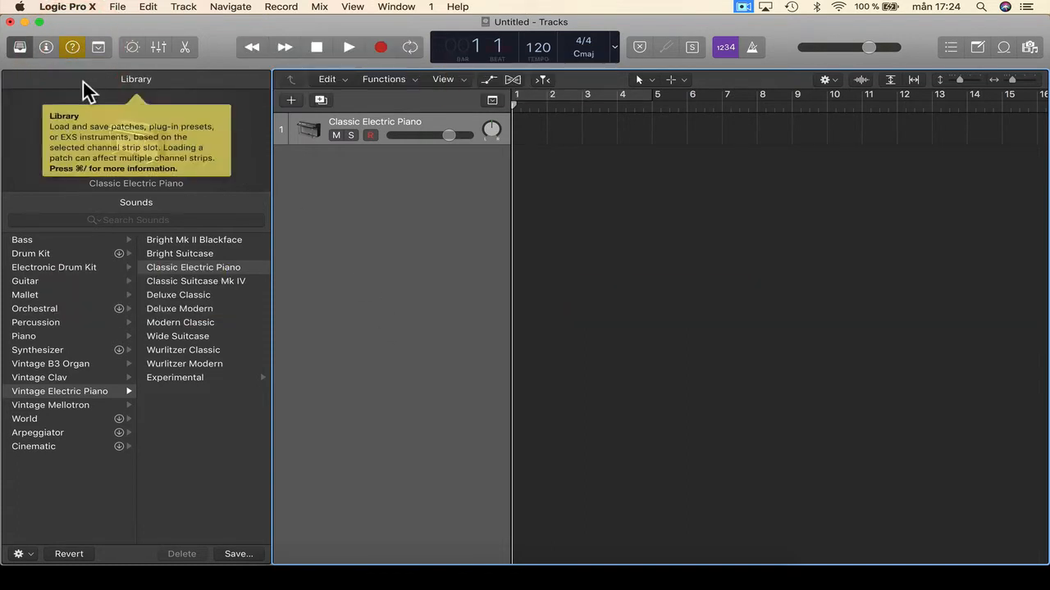
mouse_move(17, 56)
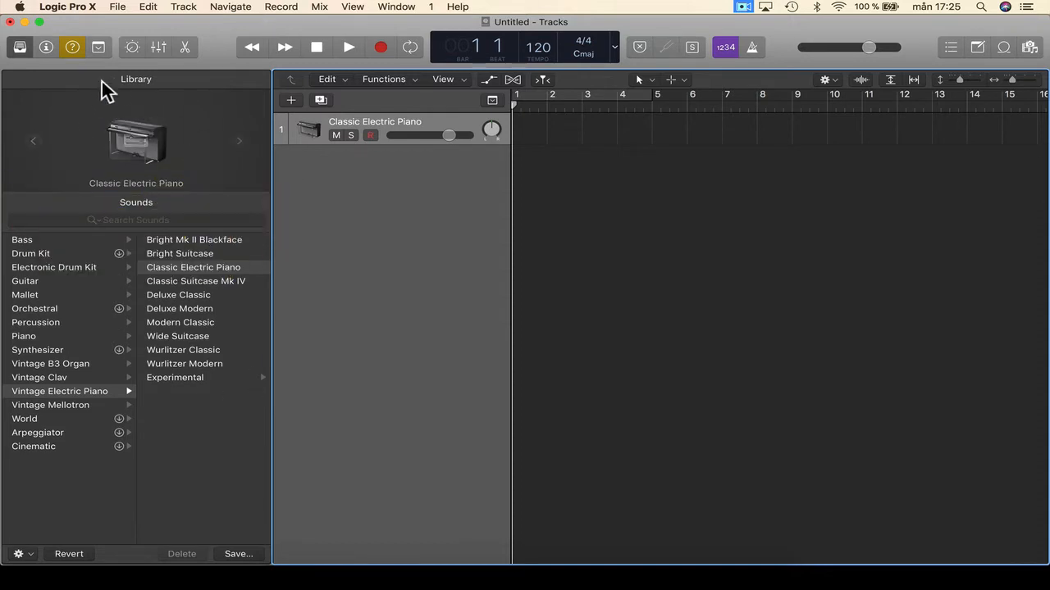
mouse_move(136, 84)
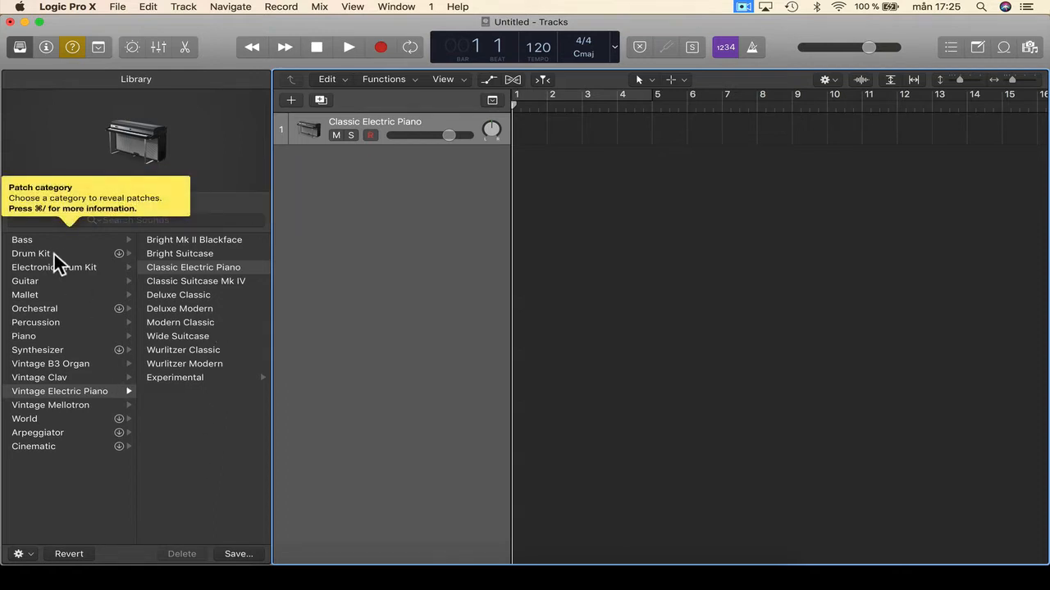
Load the Steinway Grand Piano patch from the Piano category onto the track.
left_click(24, 334)
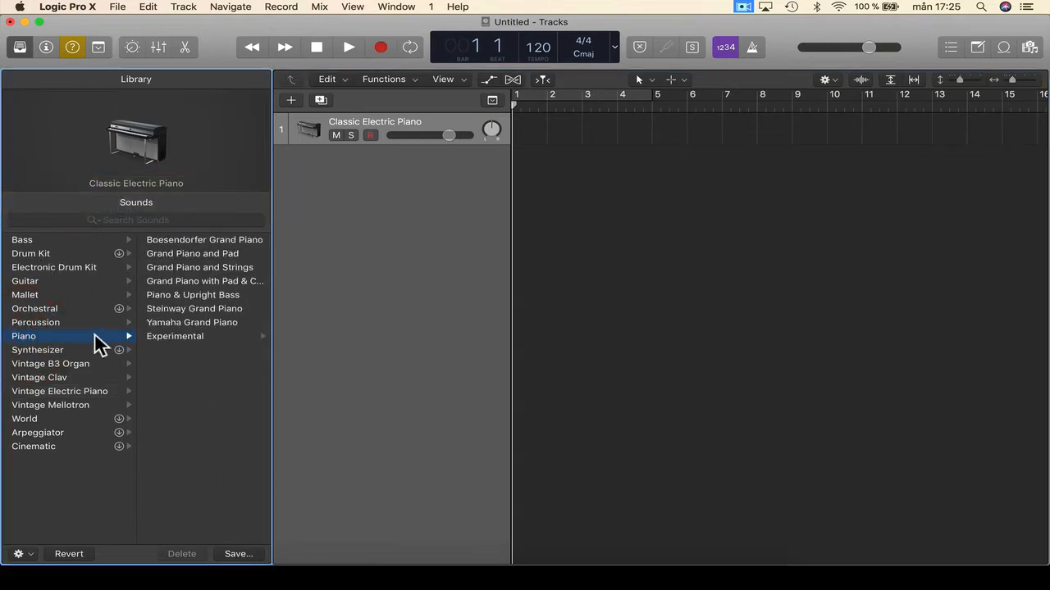
left_click(164, 307)
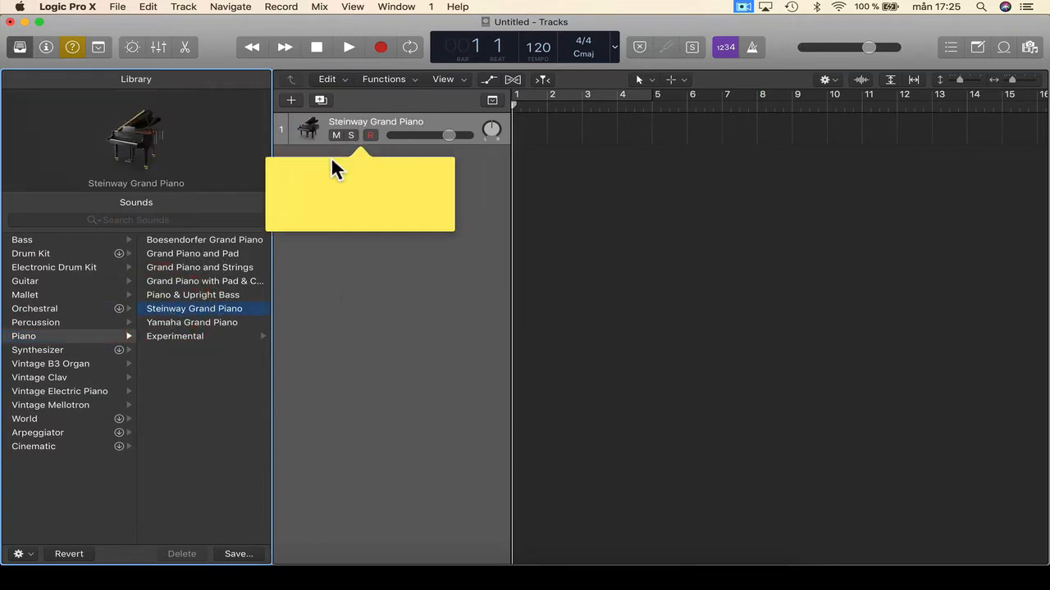
left_click(441, 251)
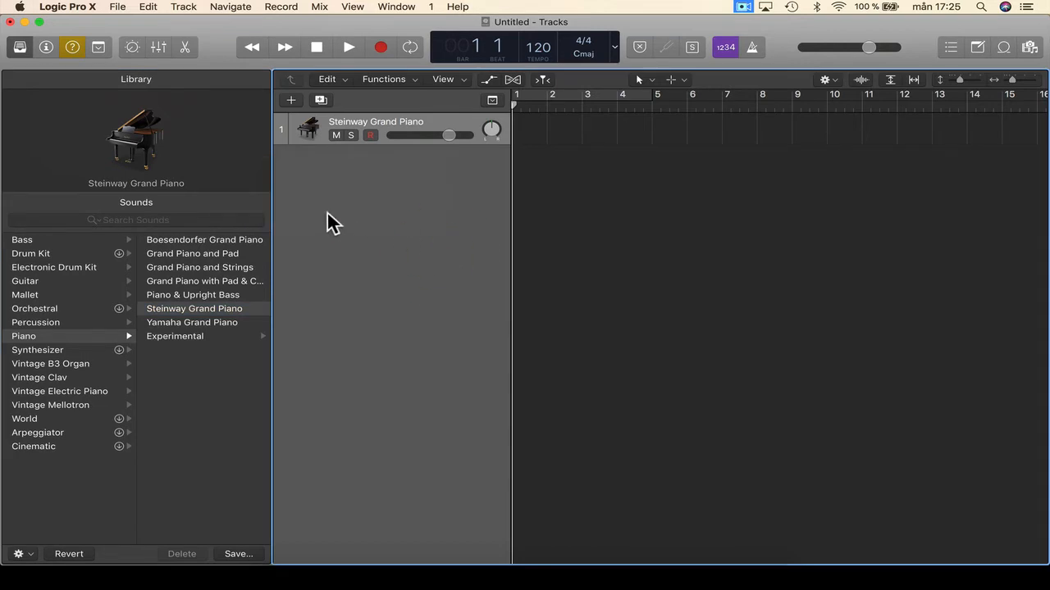
Open Musical Typing and play a few notes to try out the Steinway Grand Piano sound.
key("super+k")
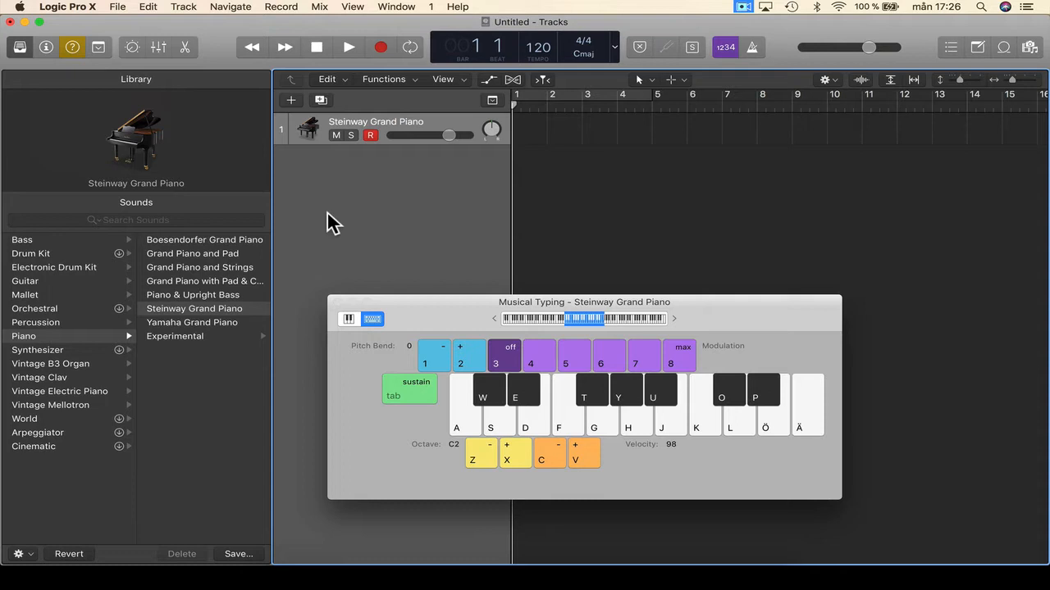
key("k")
key("l")
key("j")
key("h")
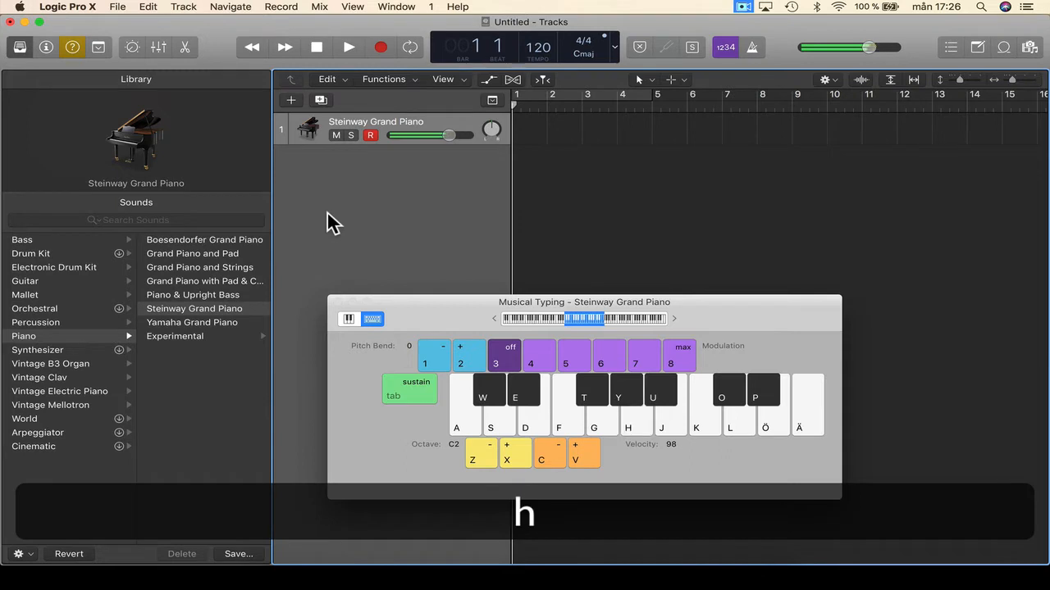
key("g")
key("g")
key("j")
key("g")
key("l")
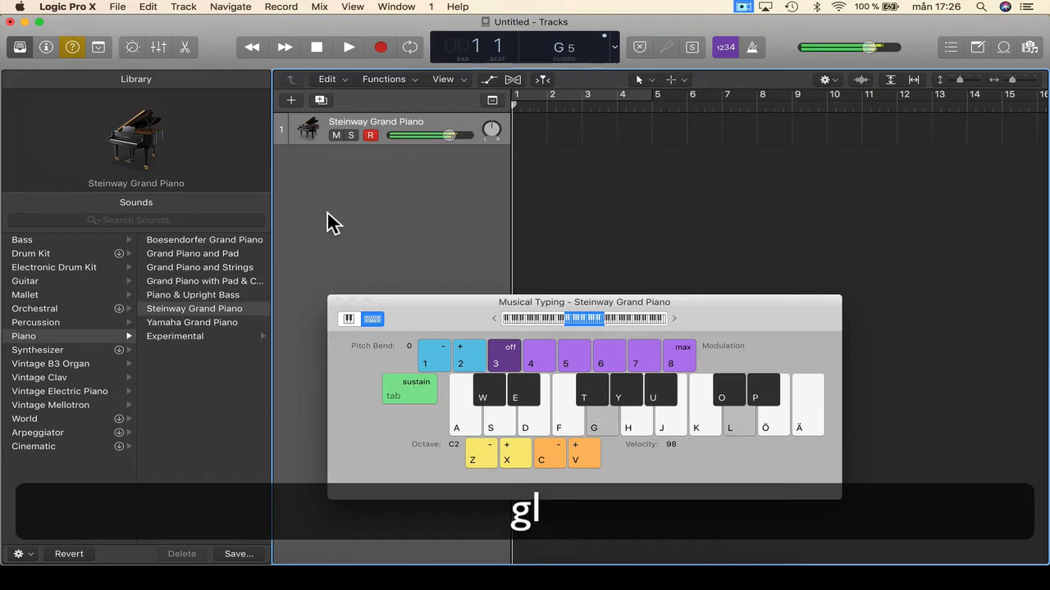
key("g")
key("k")
key("j")
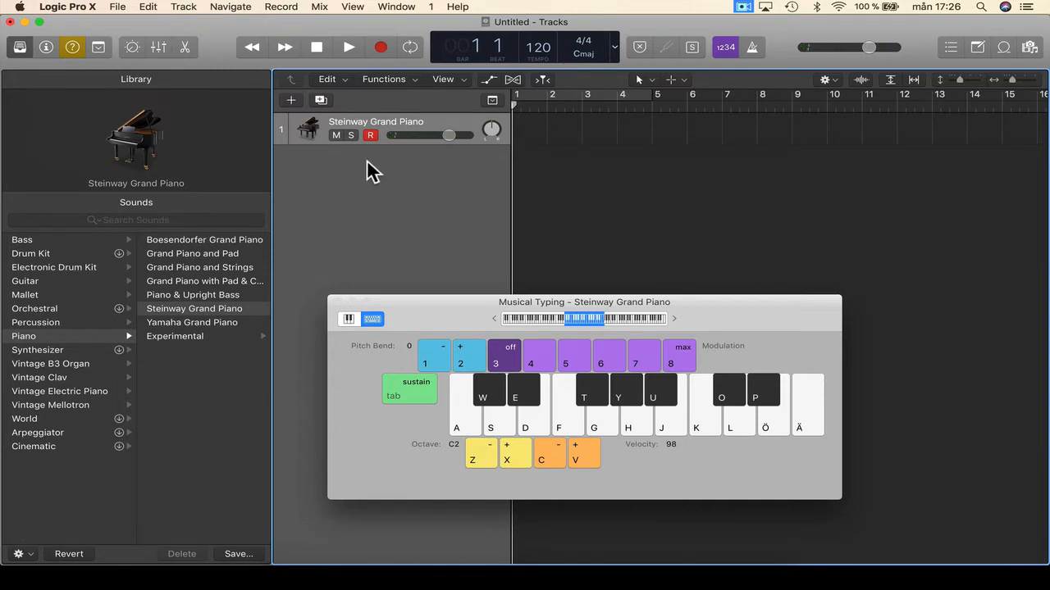
Hide the Library and show the Inspector for the Steinway Grand Piano track.
left_click(290, 233)
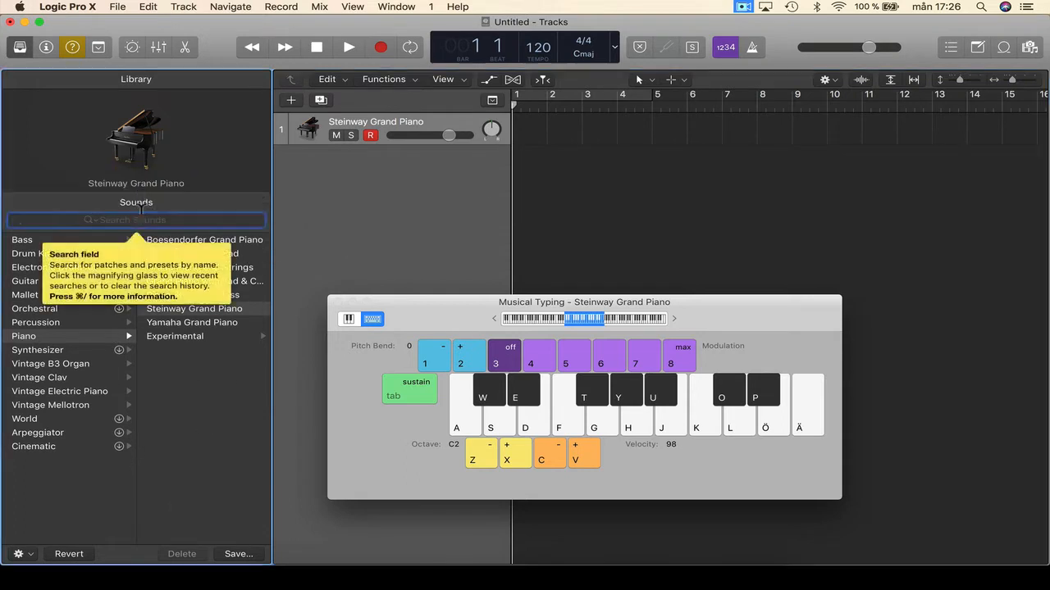
left_click(194, 219)
left_click(311, 207)
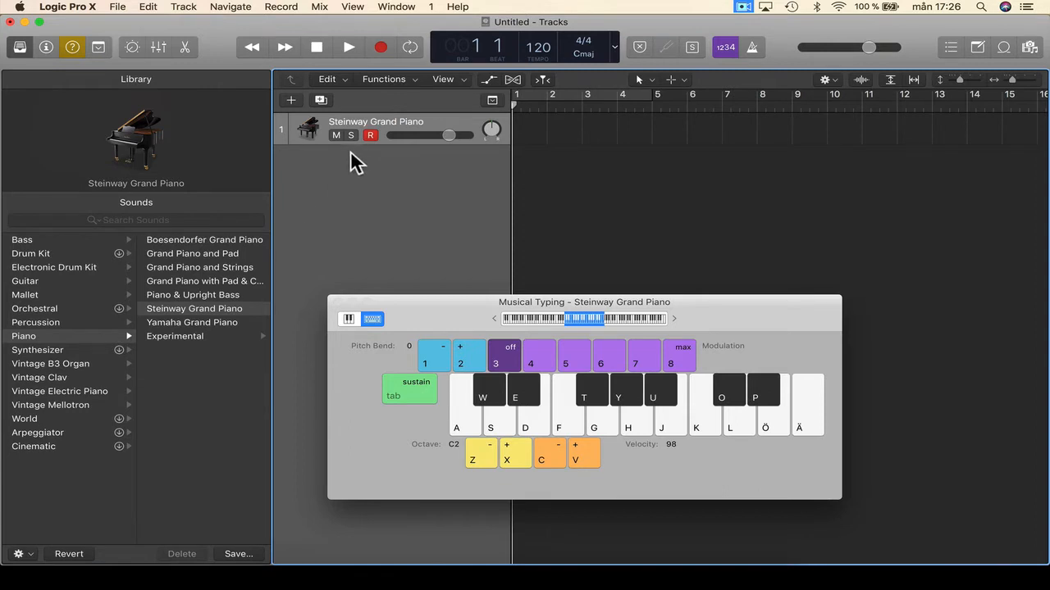
left_click(312, 255)
left_click(20, 50)
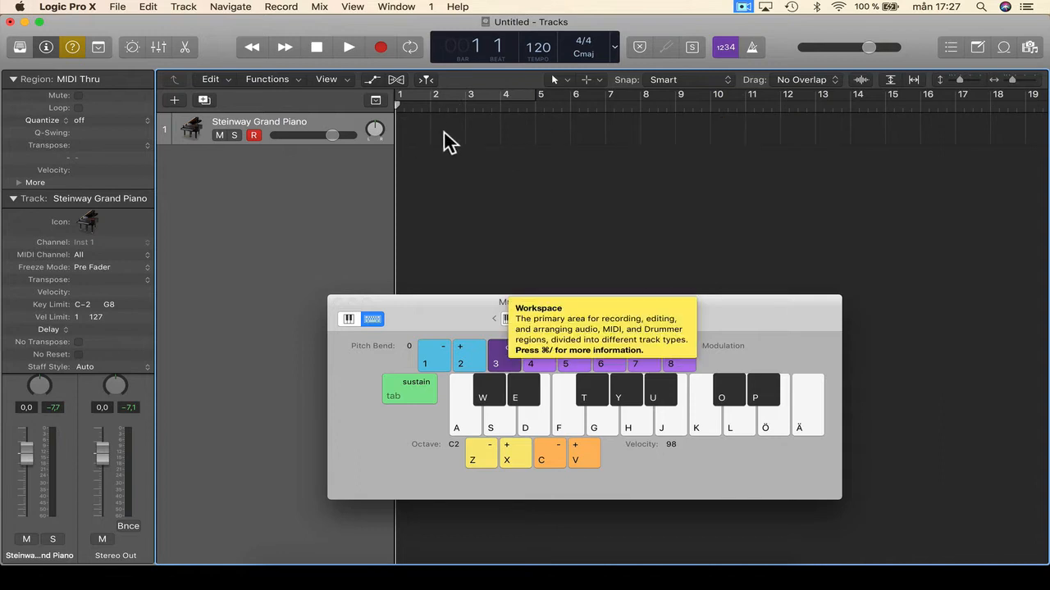
Create an empty MIDI region at bar 1 of the piano track and extend it to bar 5.
right_click(400, 136)
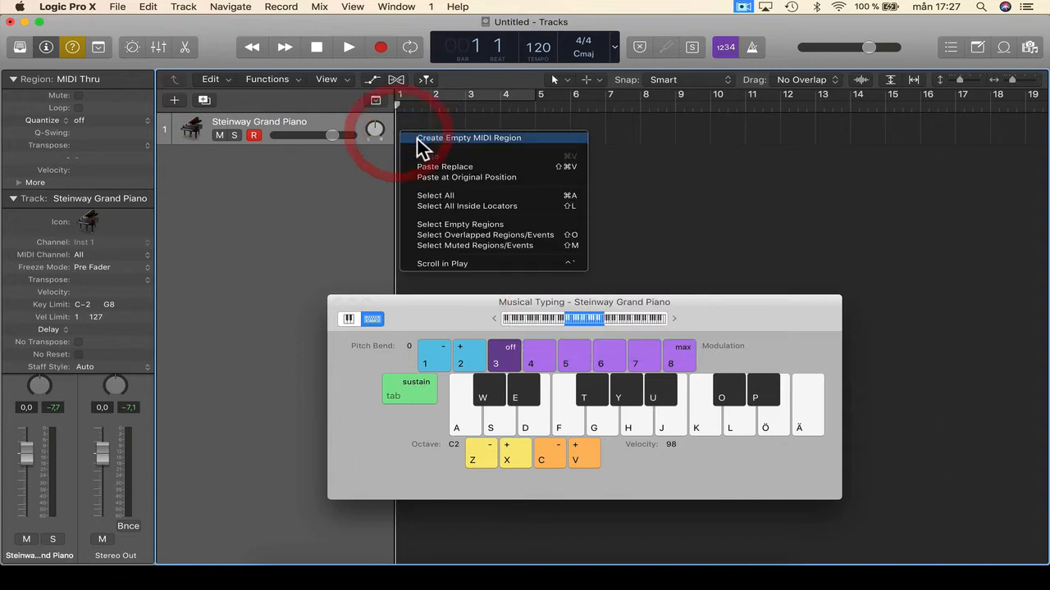
left_click(420, 139)
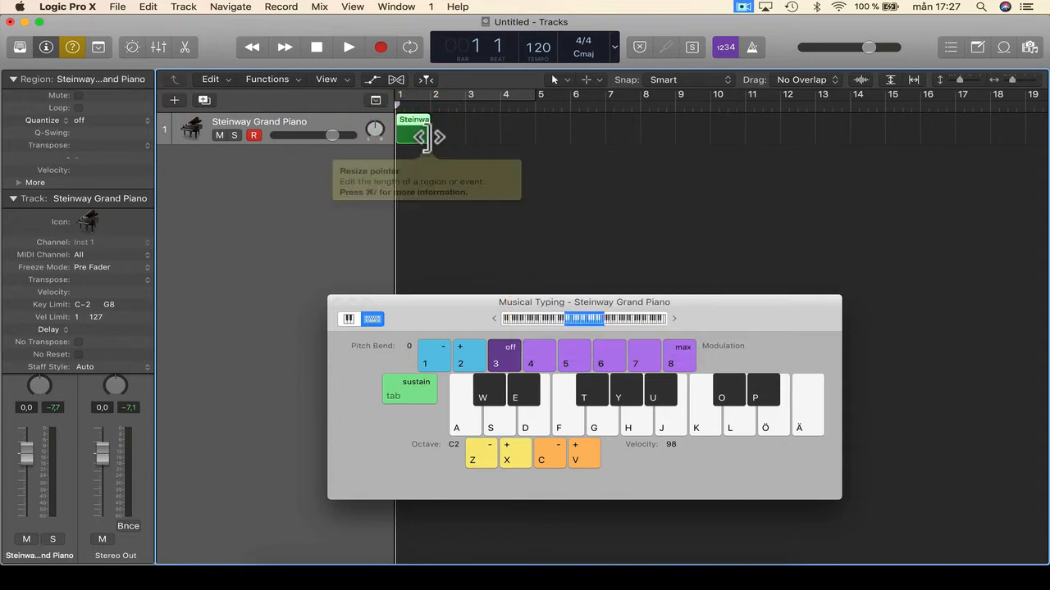
left_click_drag(429, 134, 534, 136)
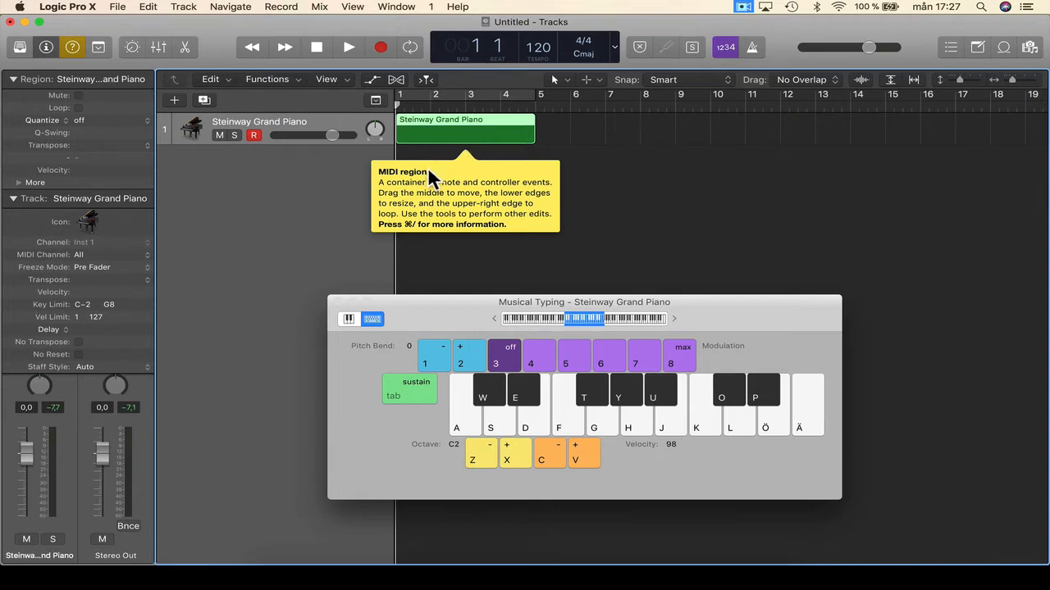
Open the four-bar region in the Piano Roll with Musical Typing closed, and enlarge the editor area.
double_click(451, 131)
left_click(337, 303)
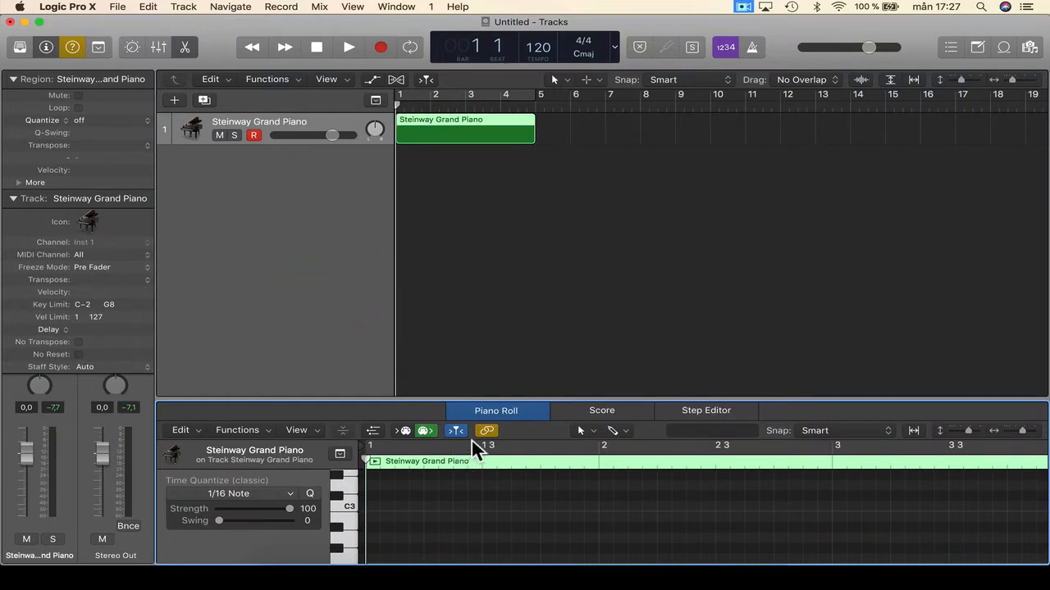
left_click_drag(509, 398, 547, 213)
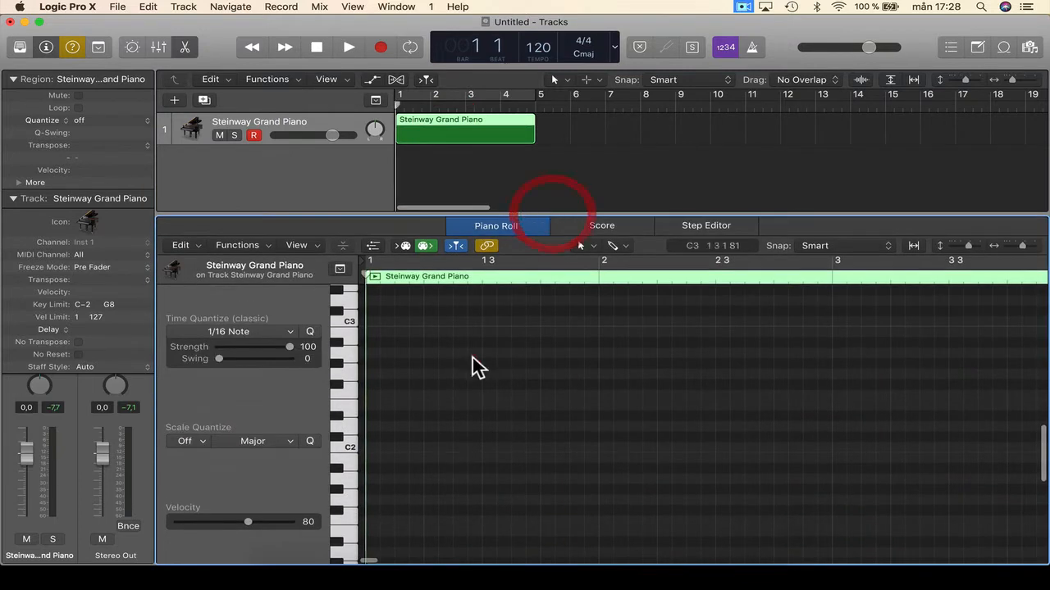
left_click(468, 371)
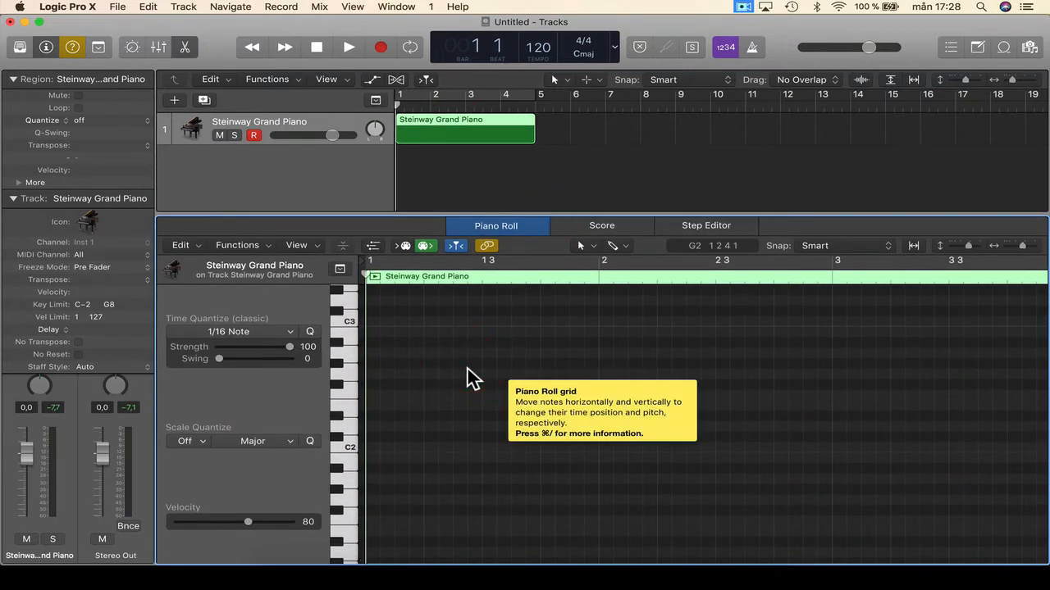
Draw four short ascending notes, C2, D2, F2 and G2, in bar 1 of the region.
left_click(373, 448, "super")
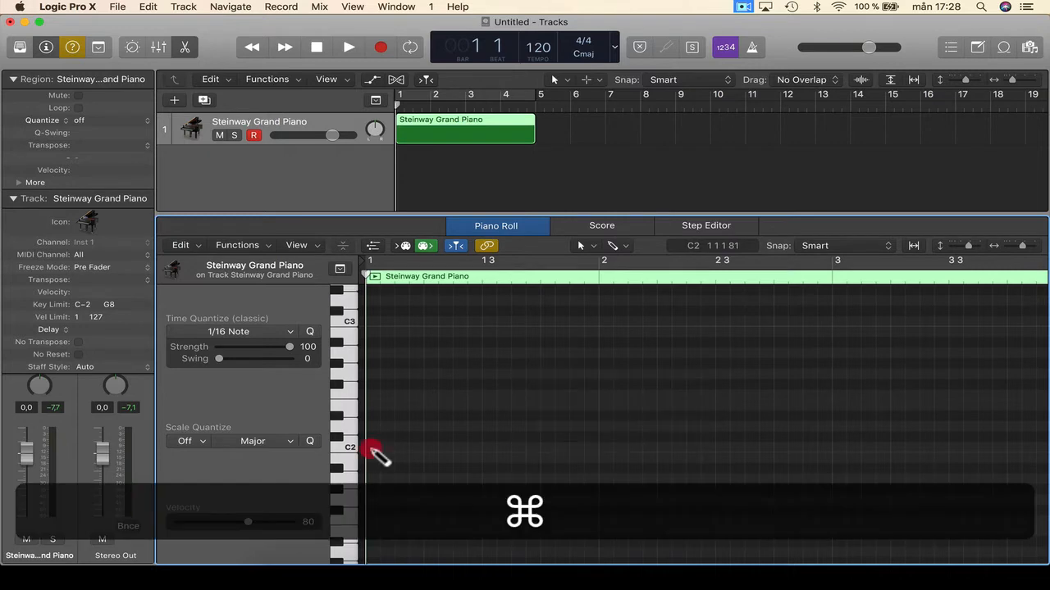
left_click(430, 426, "super")
left_click(475, 396, "super")
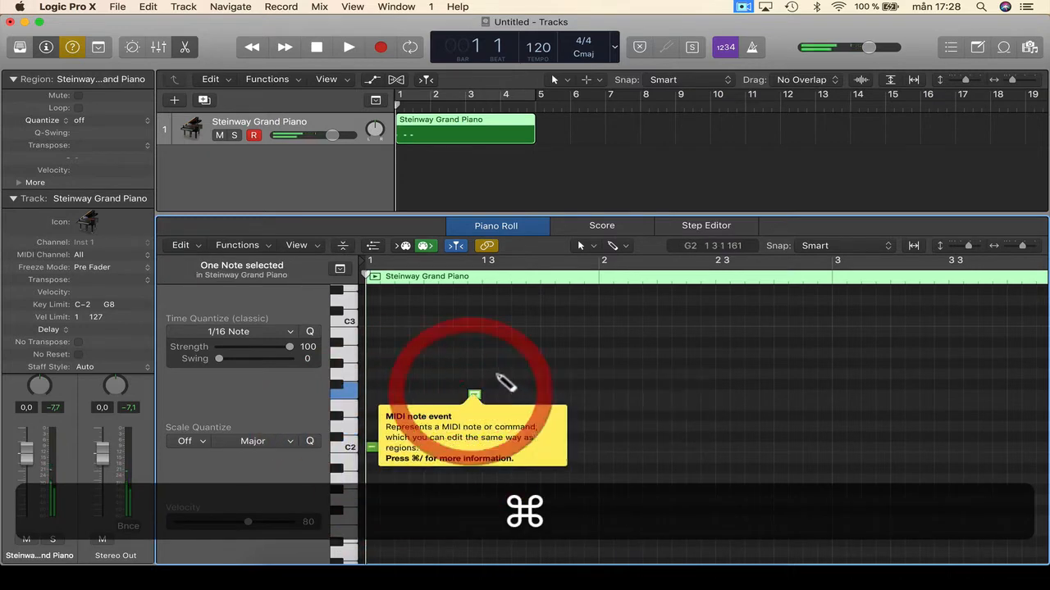
left_click(501, 373, "super")
left_click(534, 356)
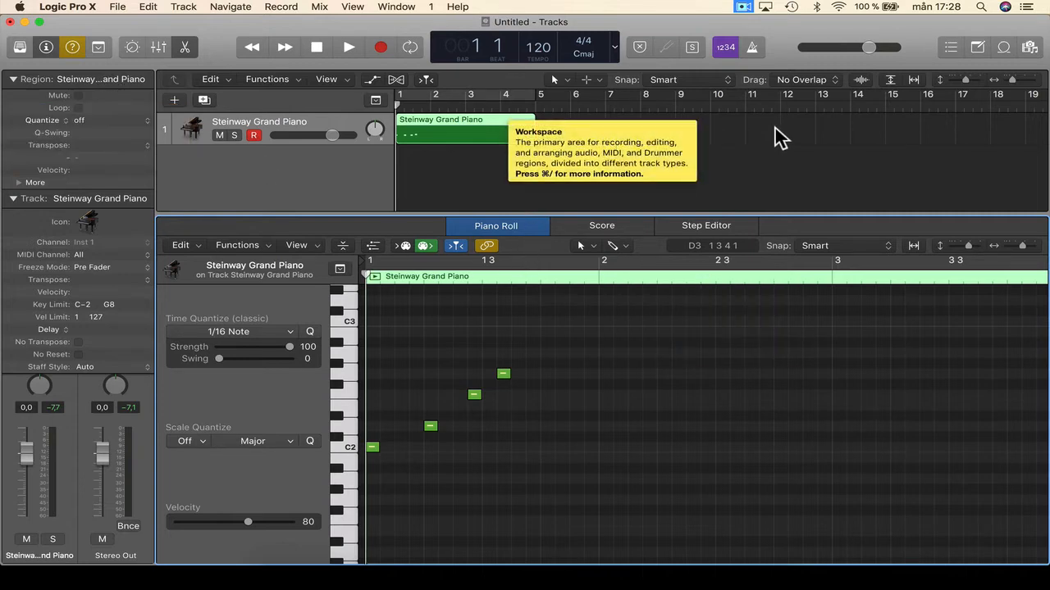
Create two more empty one-bar MIDI regions on the piano track at bars 5 and 7.
right_click(557, 125)
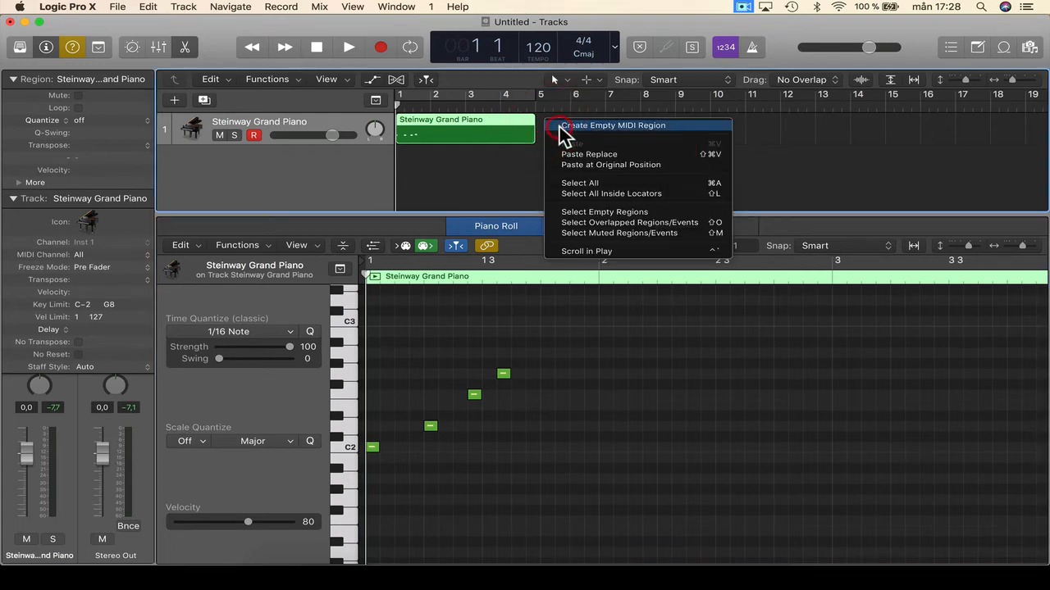
left_click(560, 127)
right_click(615, 124)
left_click(621, 128)
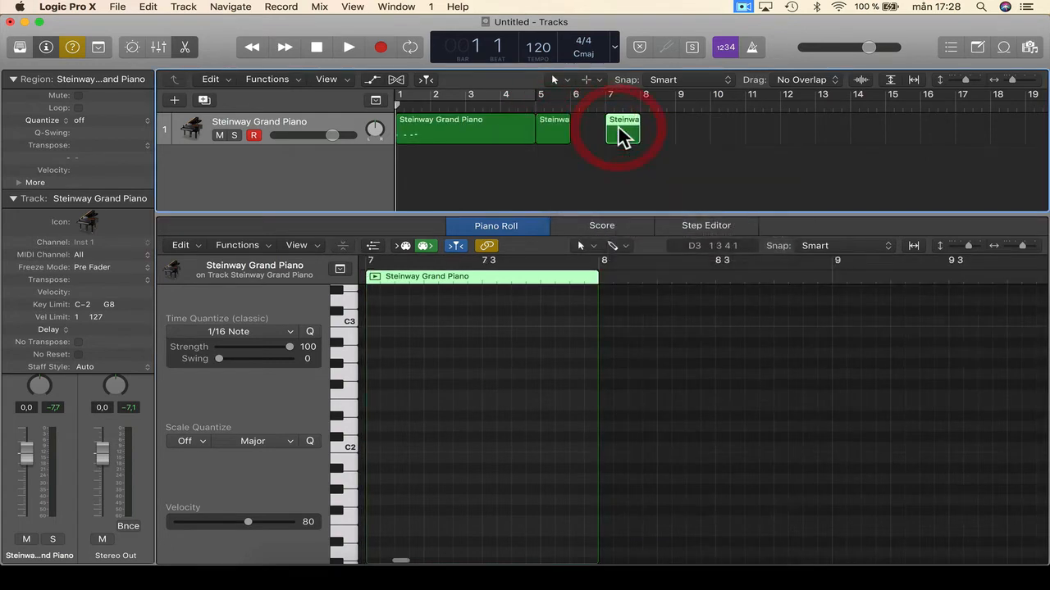
Select all three regions together, clear the selection, and select only the first four-bar region.
left_click_drag(705, 143, 421, 141)
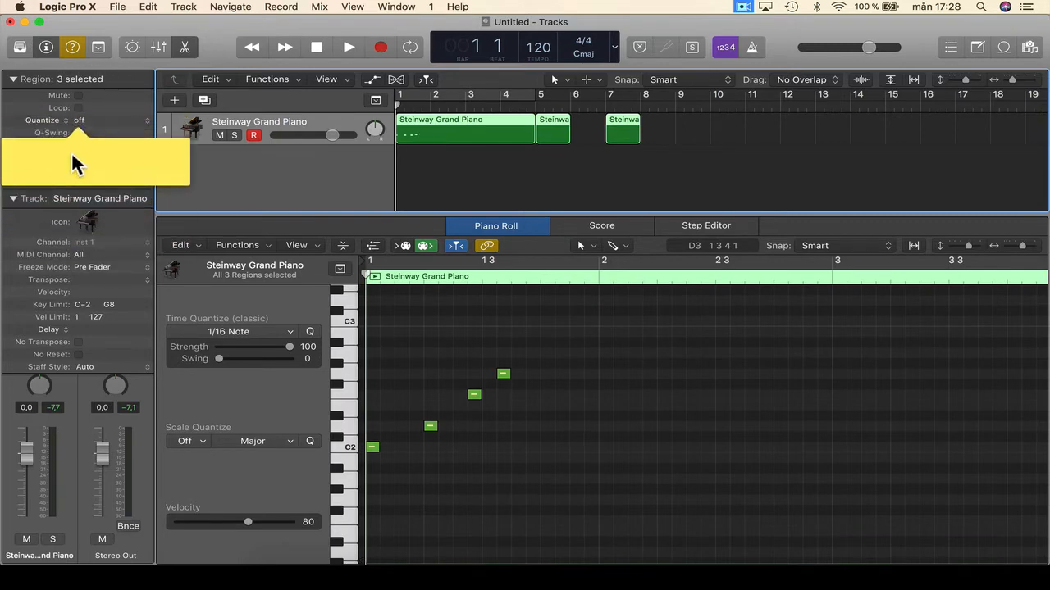
left_click(481, 156)
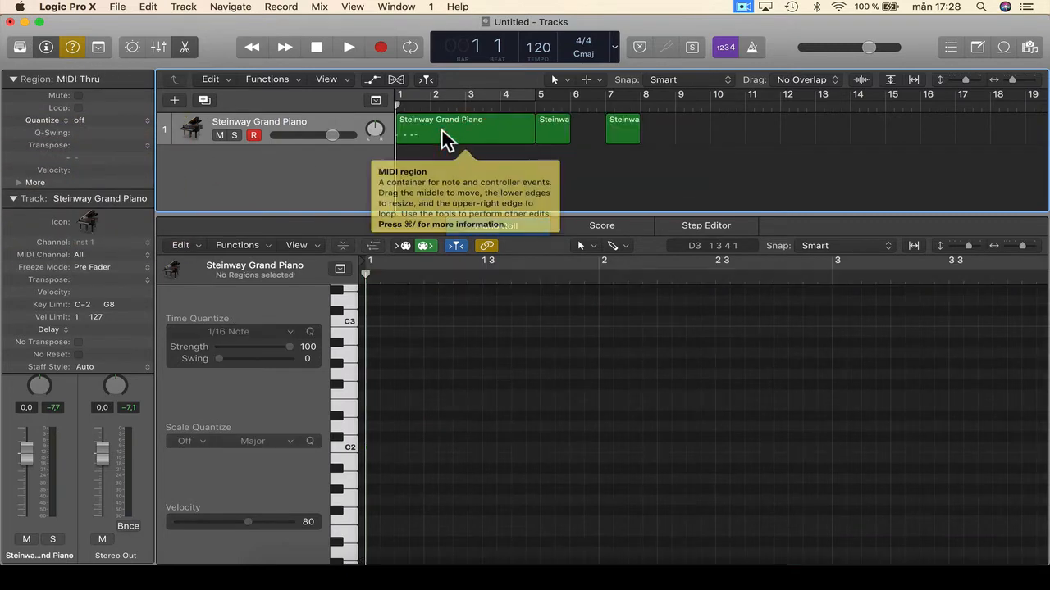
left_click(447, 139)
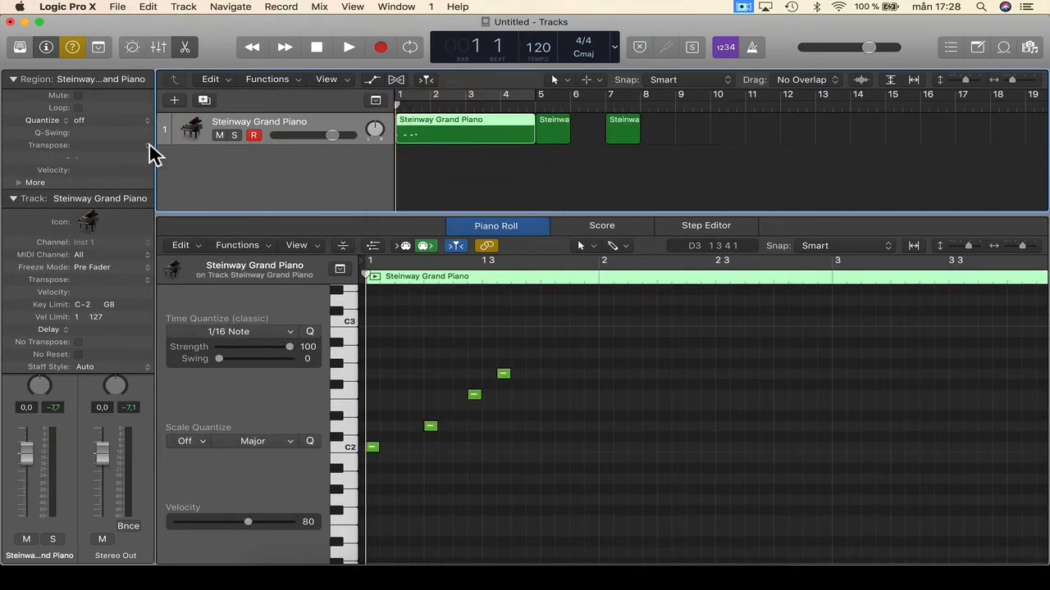
Mute and unmute the first region, and turn on Loop for it in the region parameters.
left_click(78, 96)
left_click(78, 96)
left_click(78, 109)
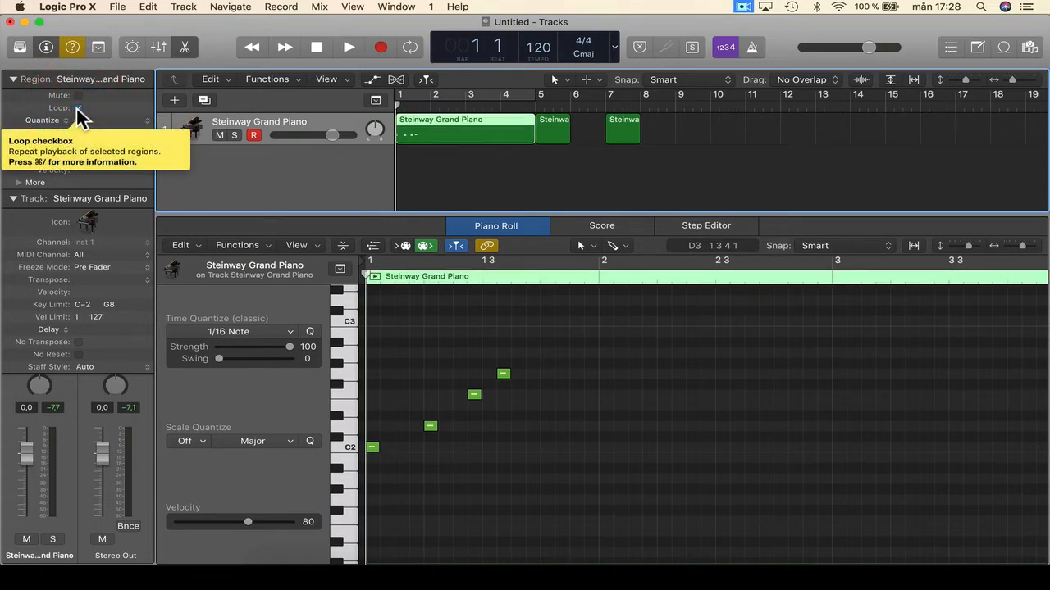
Turn off Loop for the first region and delete the two one-bar regions at bars 5 and 7.
left_click(78, 109)
left_click(549, 127)
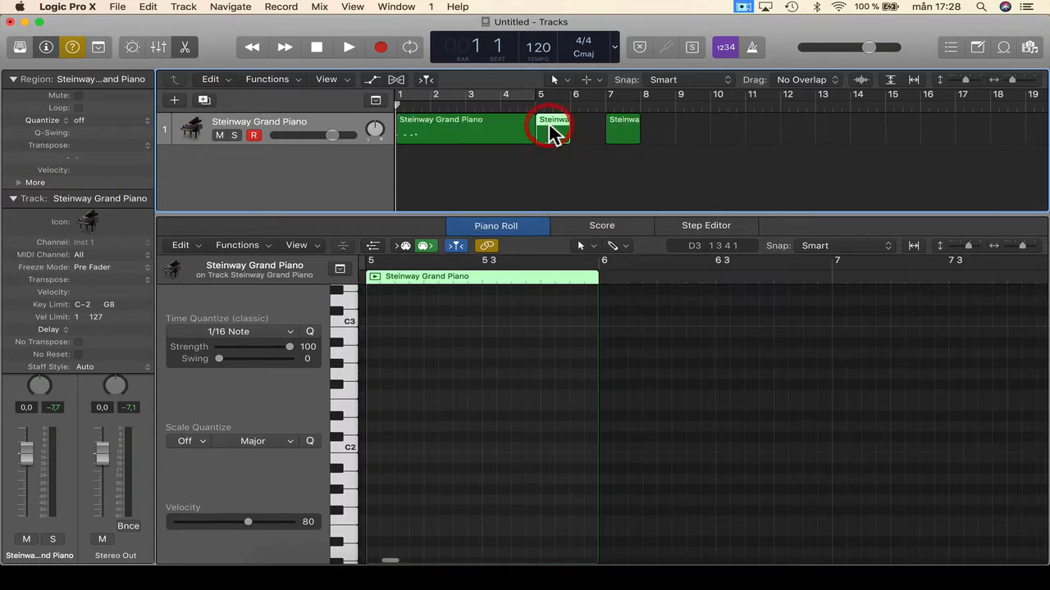
key("BackSpace")
left_click(621, 125)
key("BackSpace")
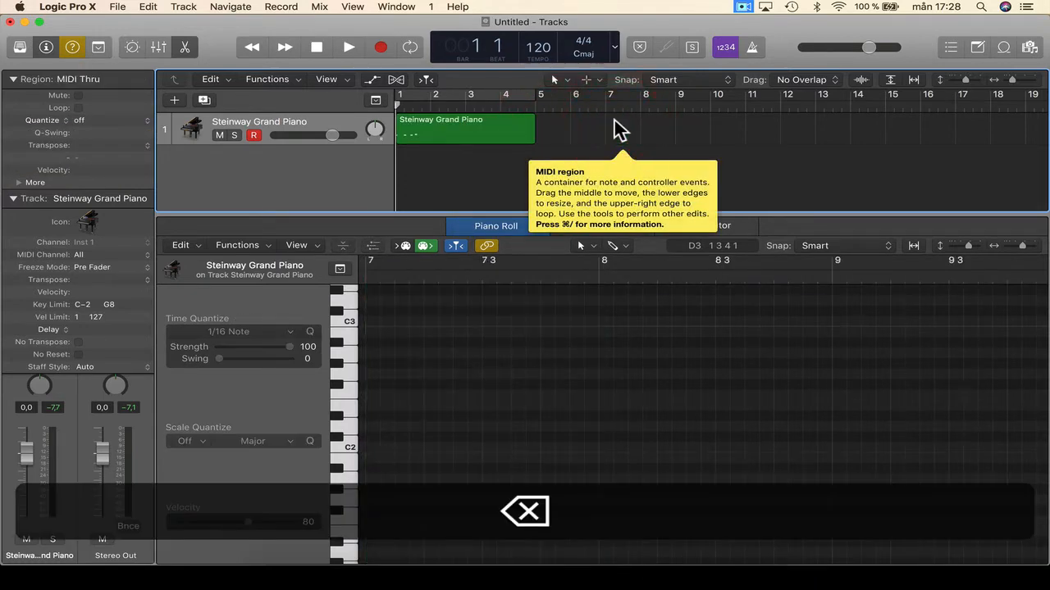
Toggle Loop with no region selected, then turn it on and off for the four-bar piano region.
left_click(76, 108)
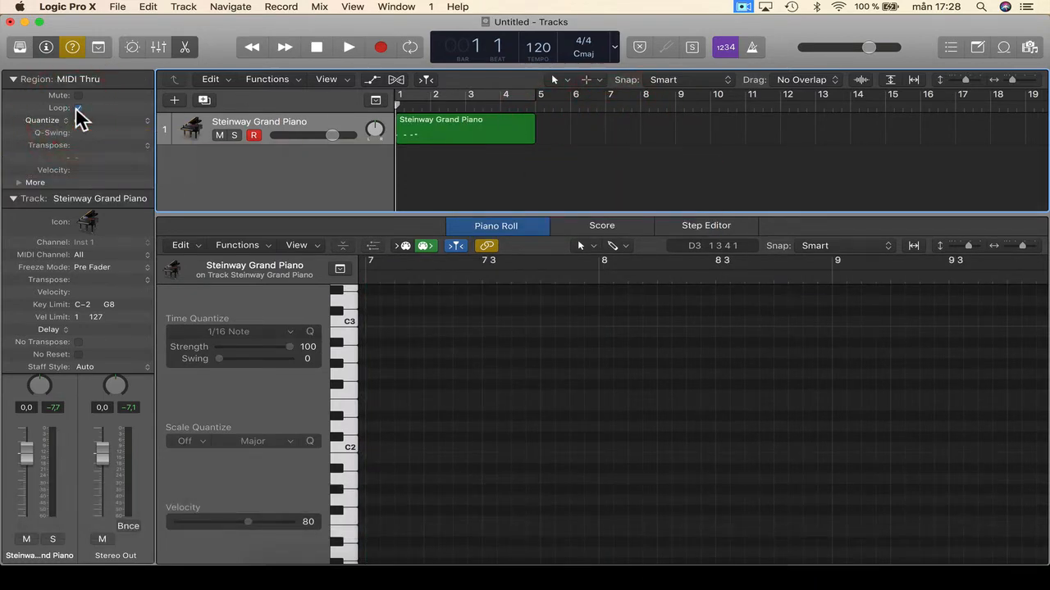
left_click(425, 131)
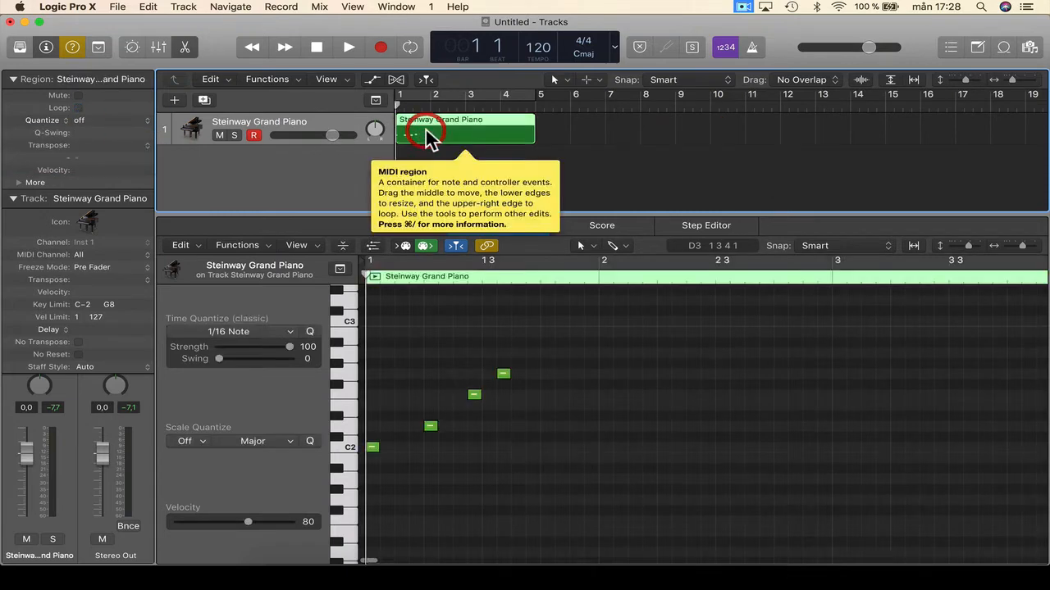
left_click(78, 108)
left_click(78, 108)
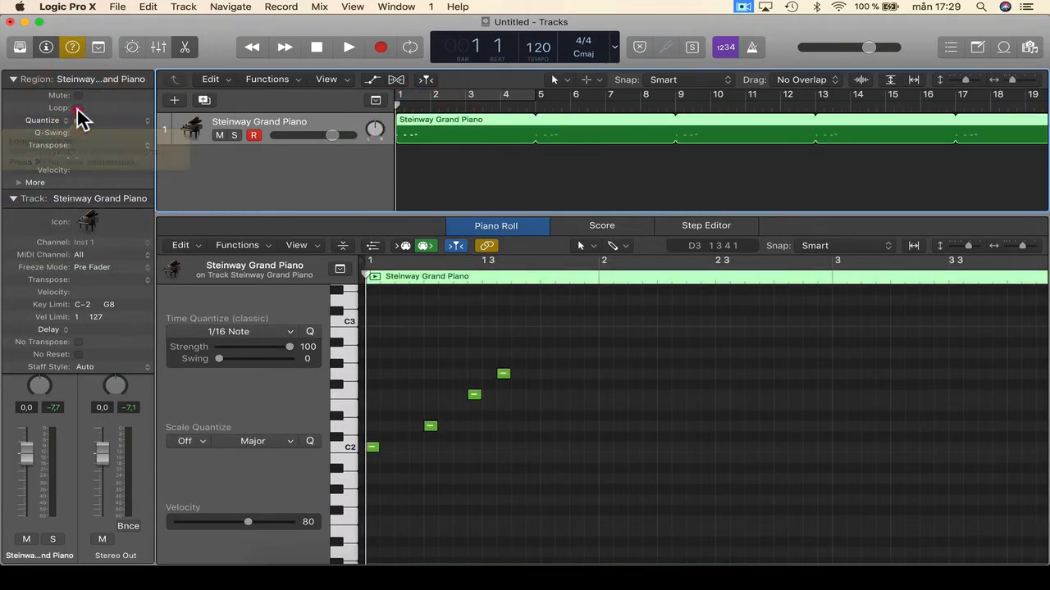
left_click(78, 109)
left_click(77, 108)
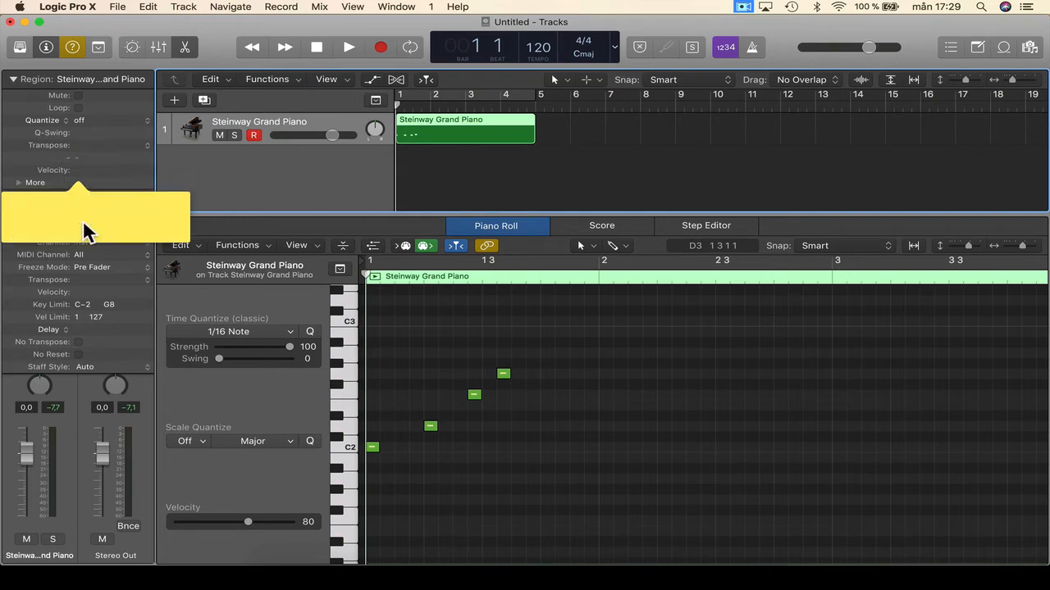
Expand the additional region parameters, review them, and collapse the Region section of the inspector.
left_click(19, 185)
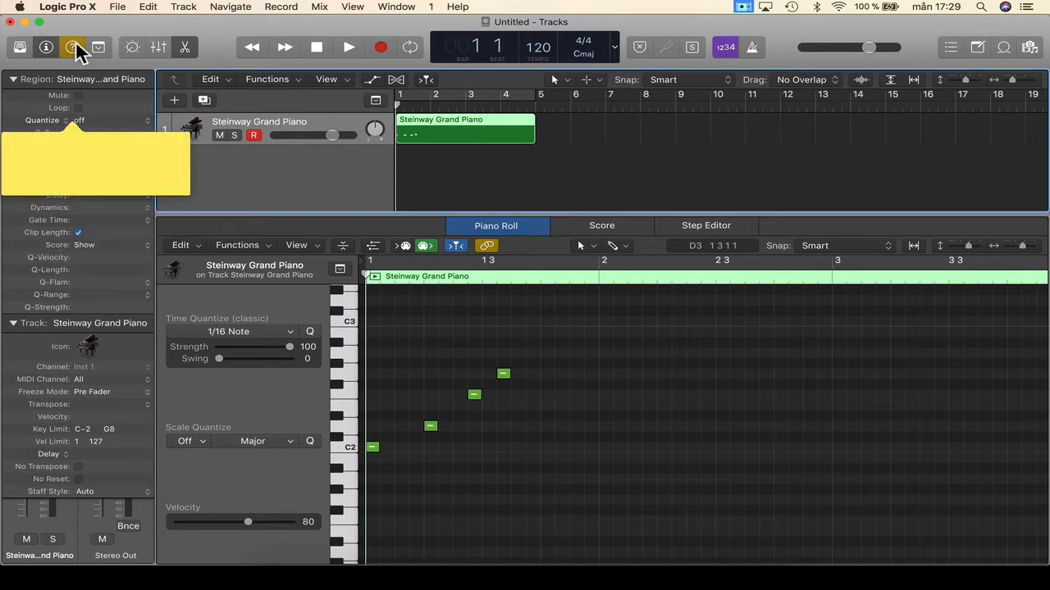
mouse_move(74, 49)
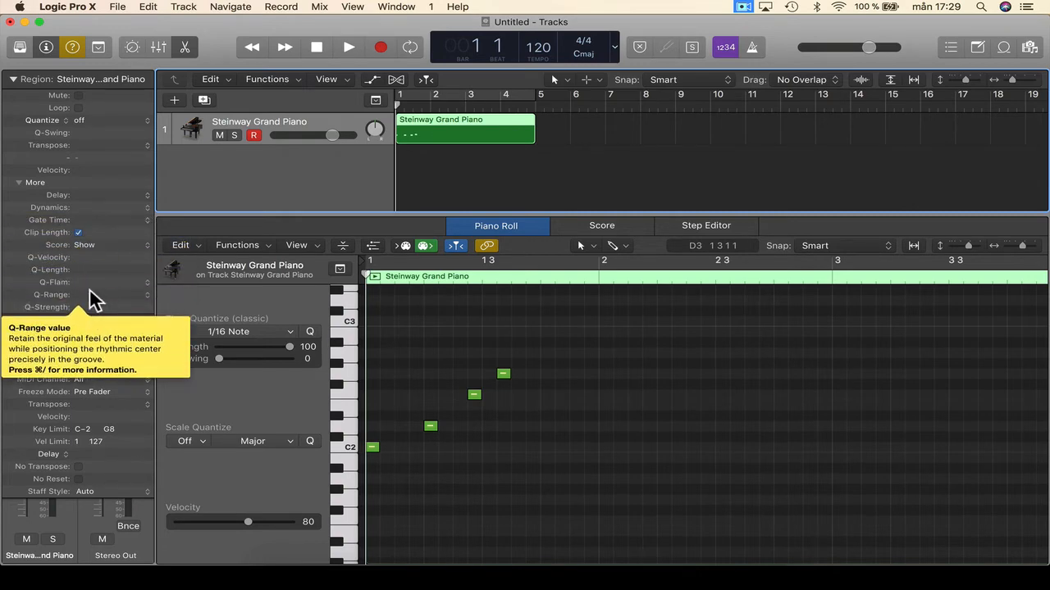
left_click(14, 78)
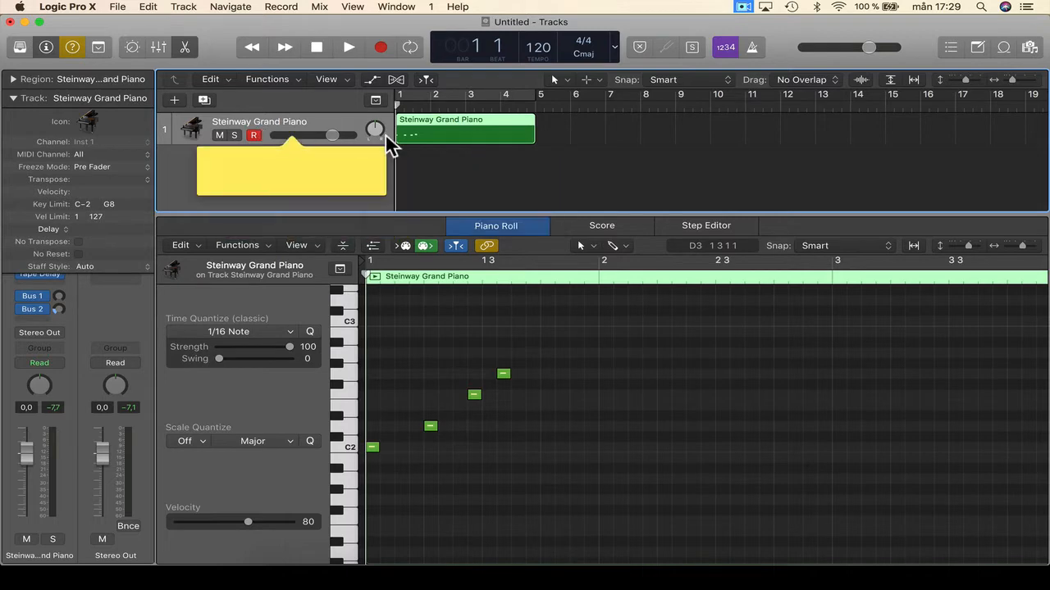
Change the Steinway Grand Piano track's icon to the dark upright-style piano, third in the Keyboards category.
left_click(87, 122)
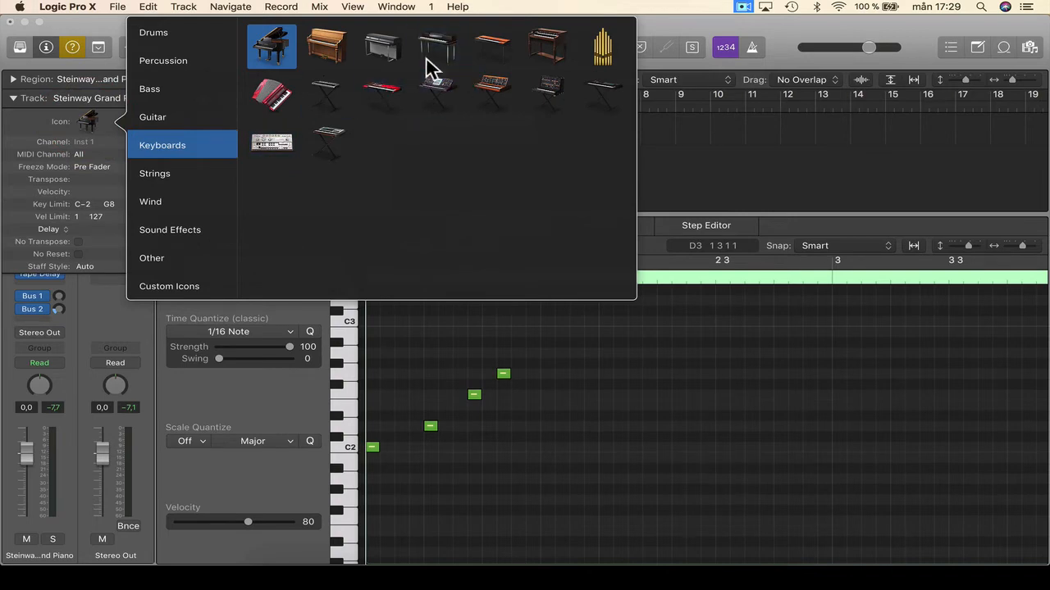
left_click(383, 53)
left_click(503, 191)
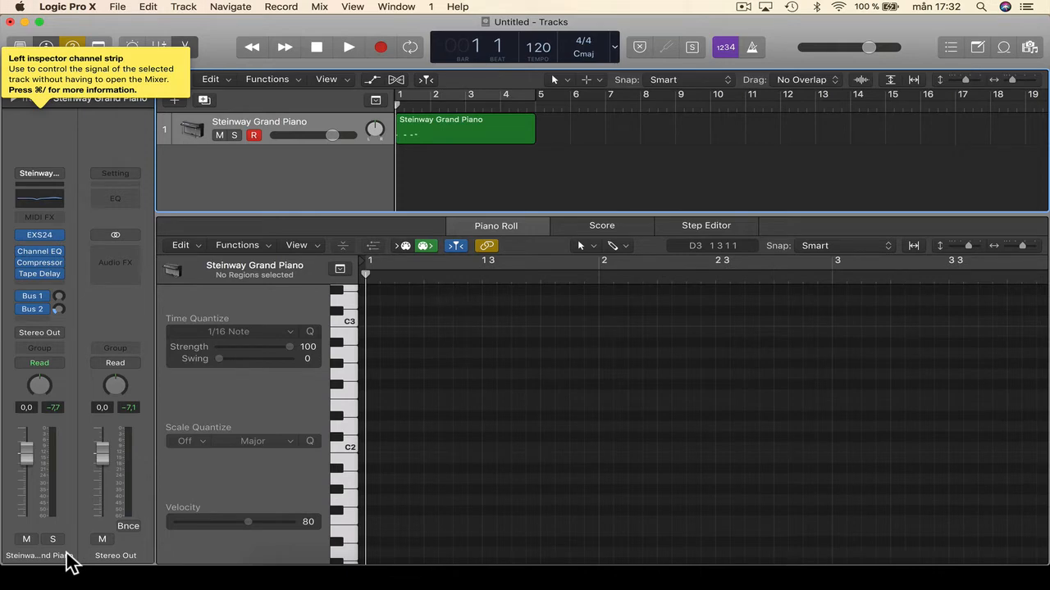
Show the Mixer to compare its channel strips with the inspector's, and hide it again.
key("x")
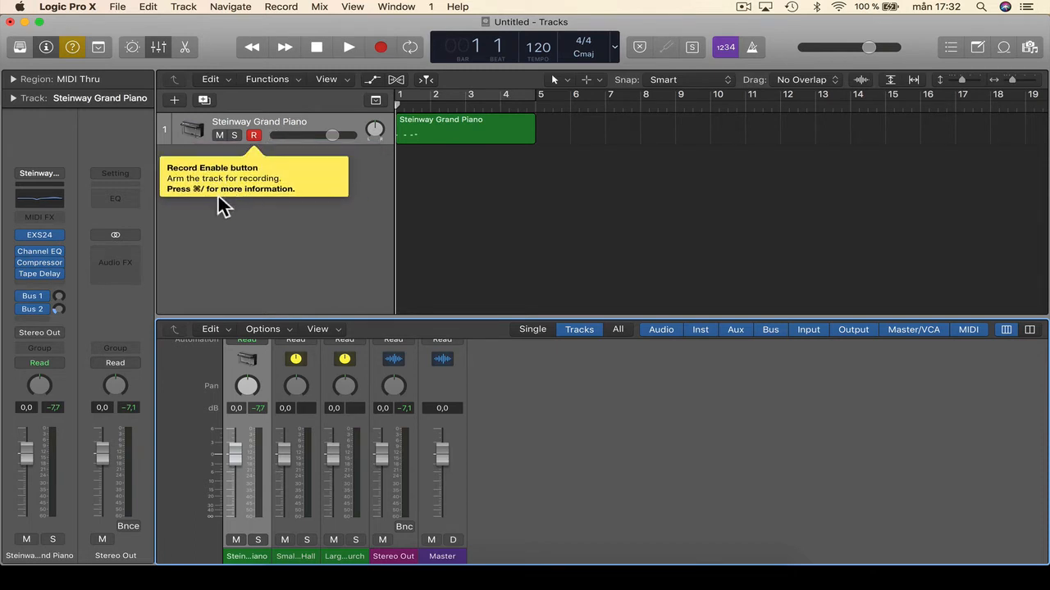
key("x")
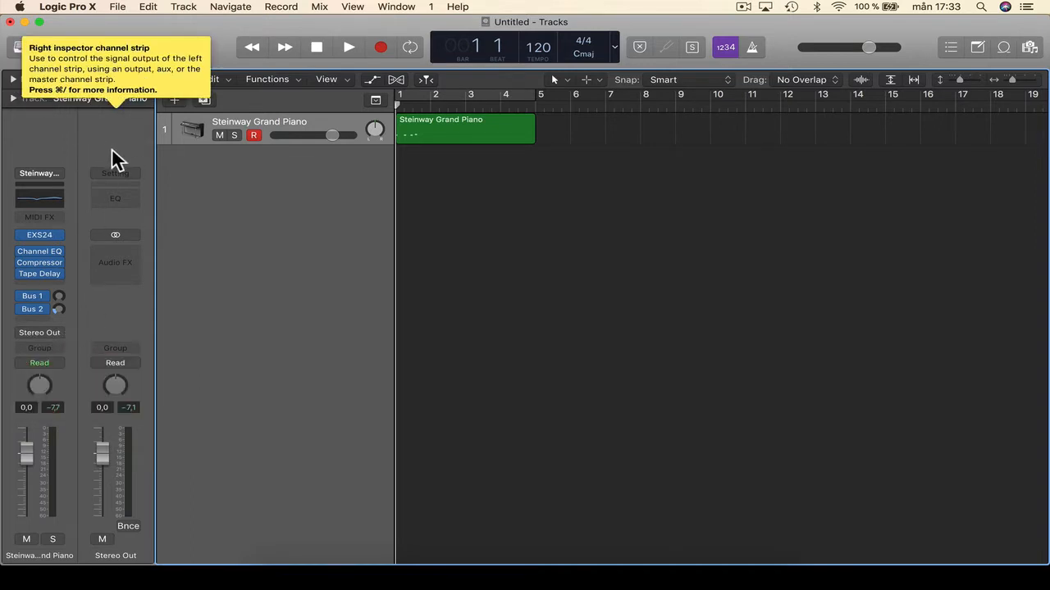
Set the piano channel strip's output to No Output, and then route it to Bus 9.
left_click(36, 332)
left_click(60, 331)
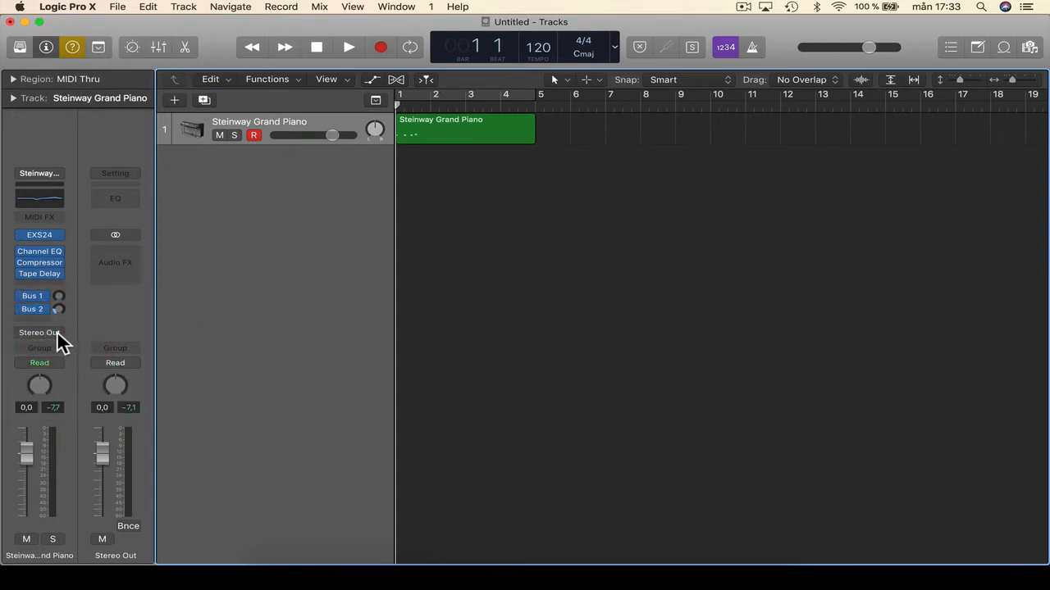
left_click(57, 351)
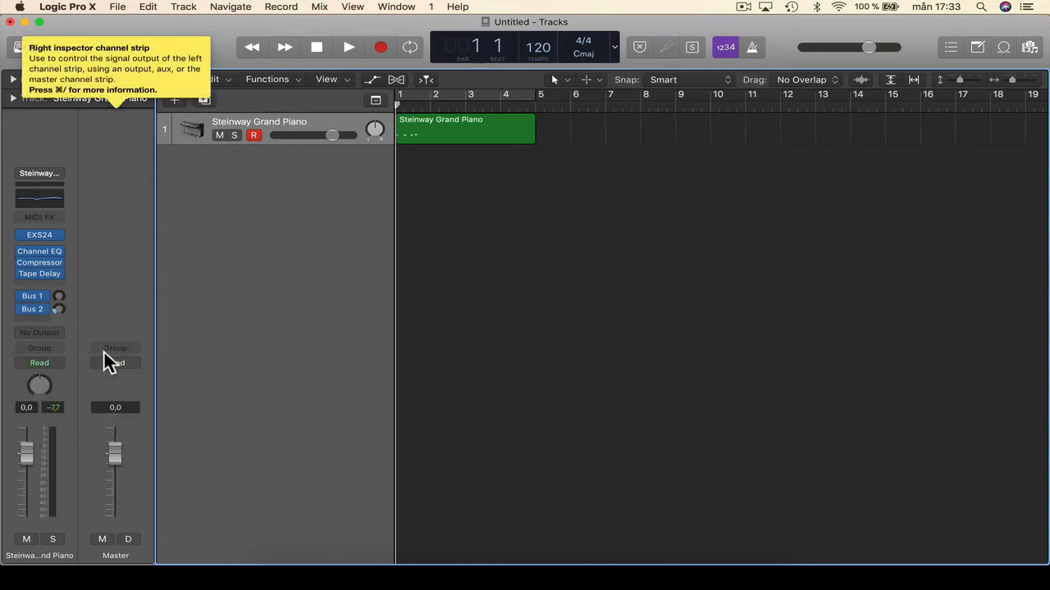
left_click(59, 332)
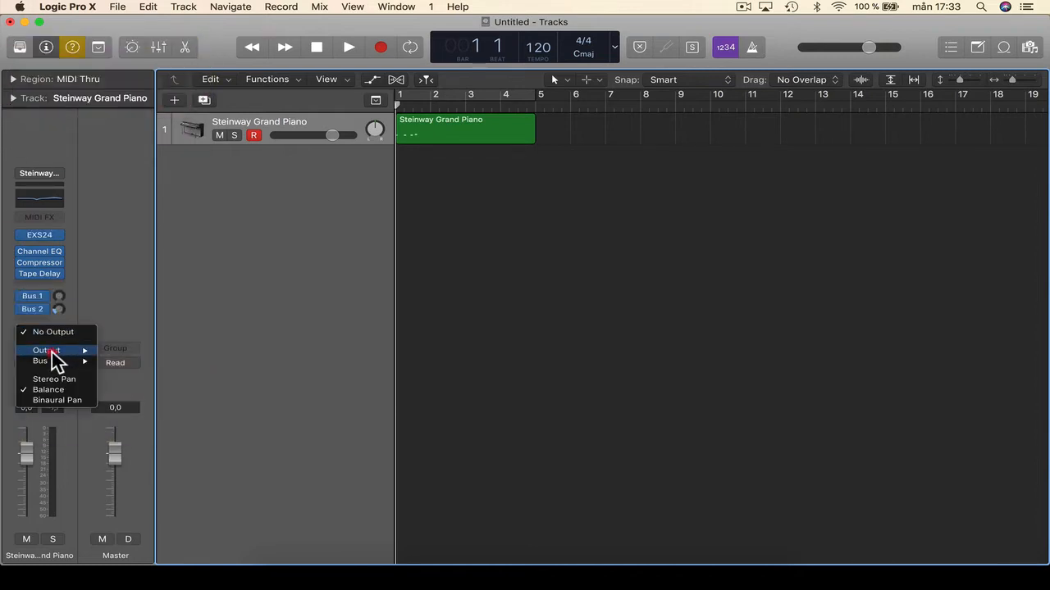
mouse_move(47, 361)
left_click(138, 232)
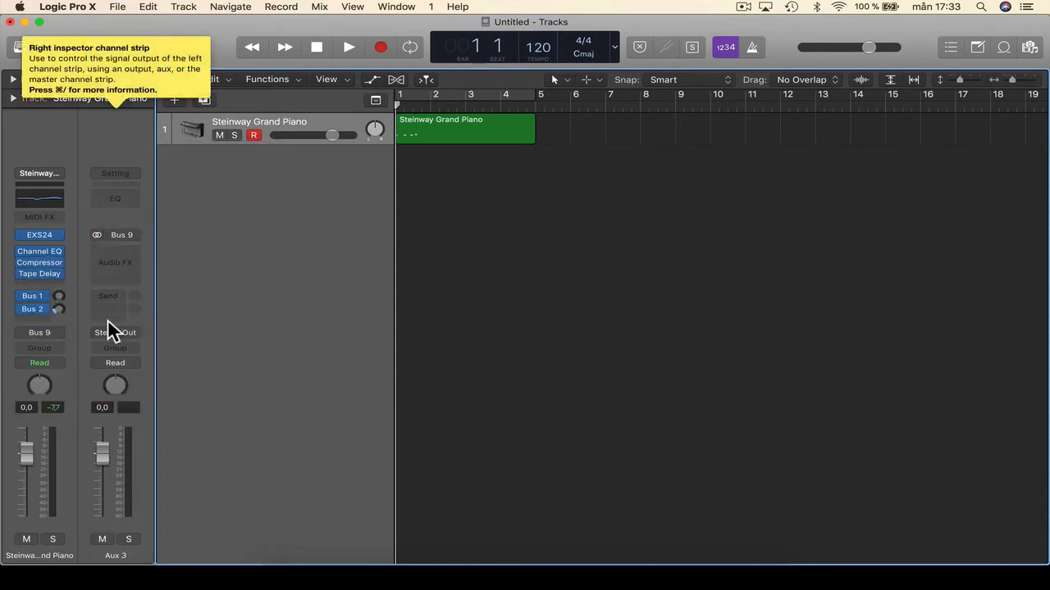
Route the piano channel strip's output back to Stereo Out.
left_click(60, 335)
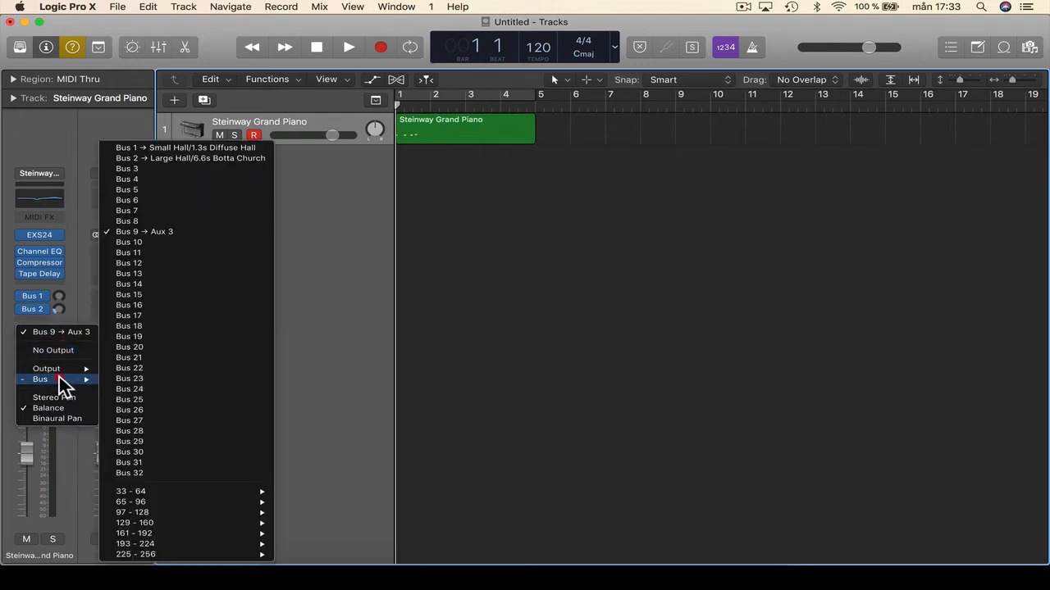
mouse_move(60, 369)
left_click(115, 369)
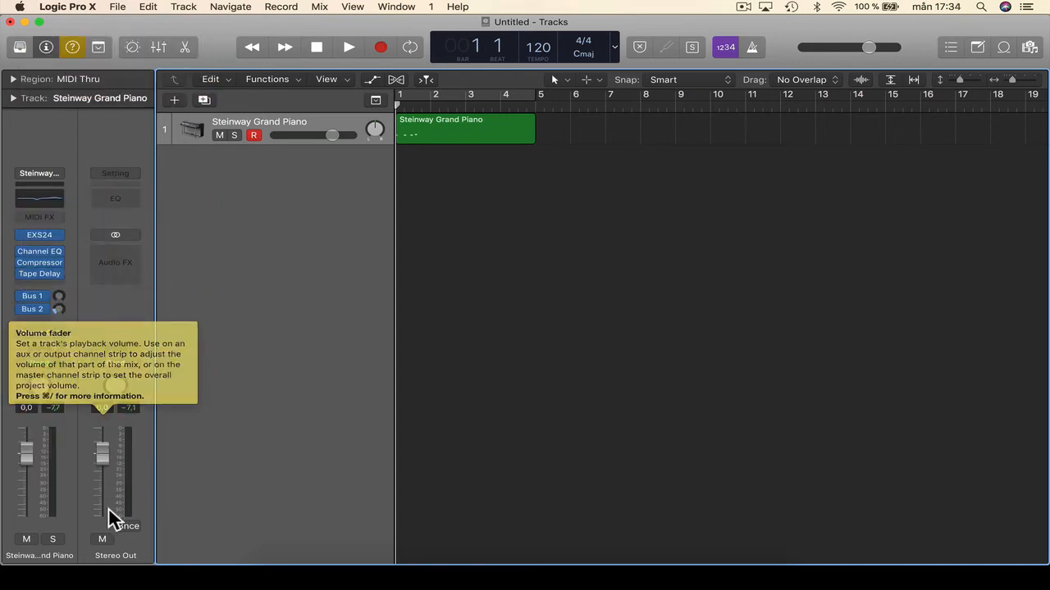
Show the Library and load the Piano & Upright Bass sound onto the piano track.
left_click(52, 175)
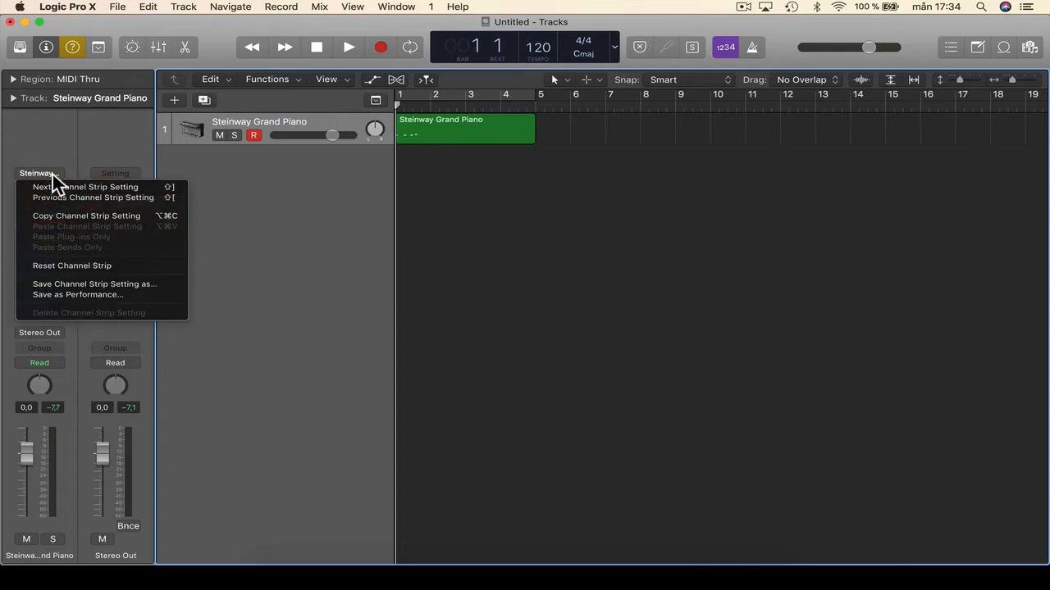
left_click(77, 159)
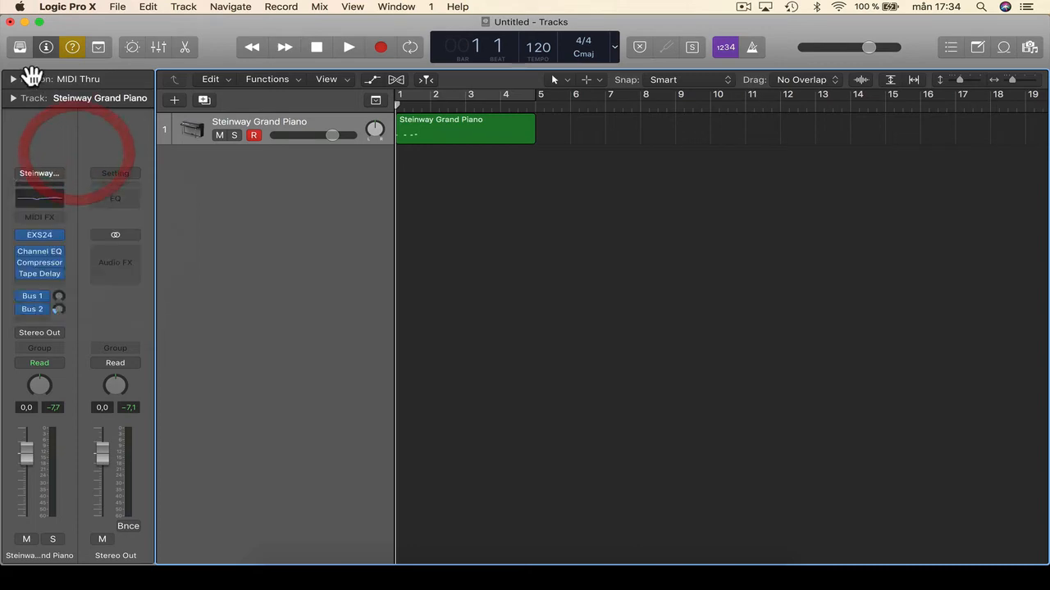
left_click(20, 47)
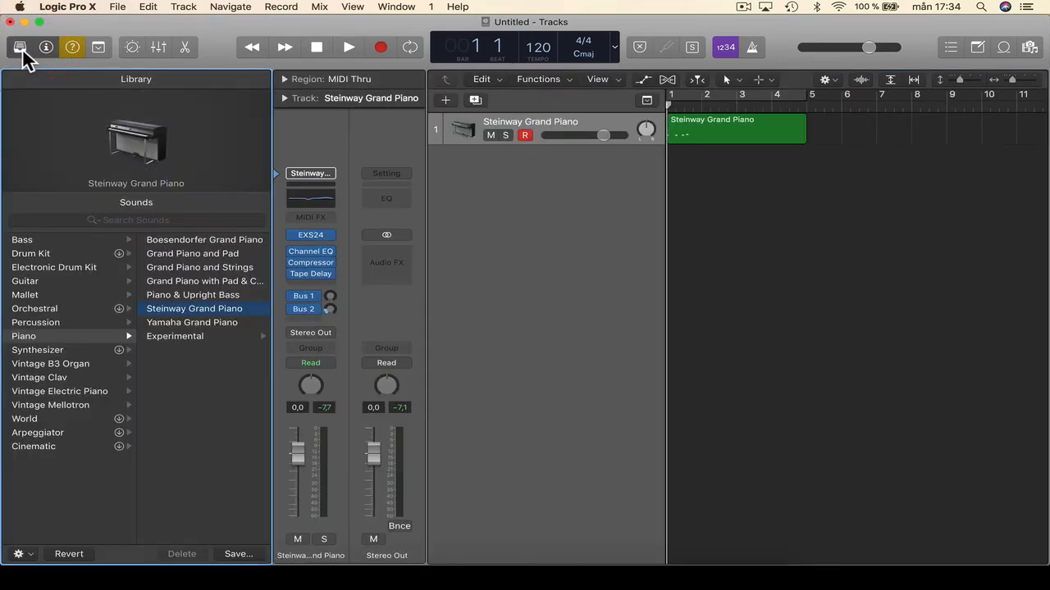
left_click(19, 47)
left_click(20, 47)
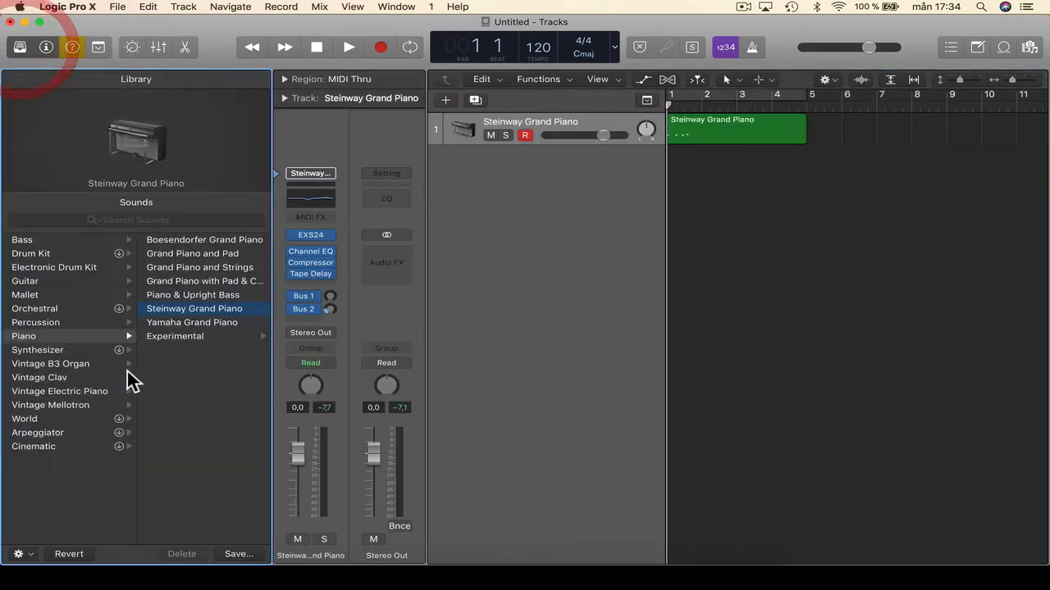
left_click(198, 294)
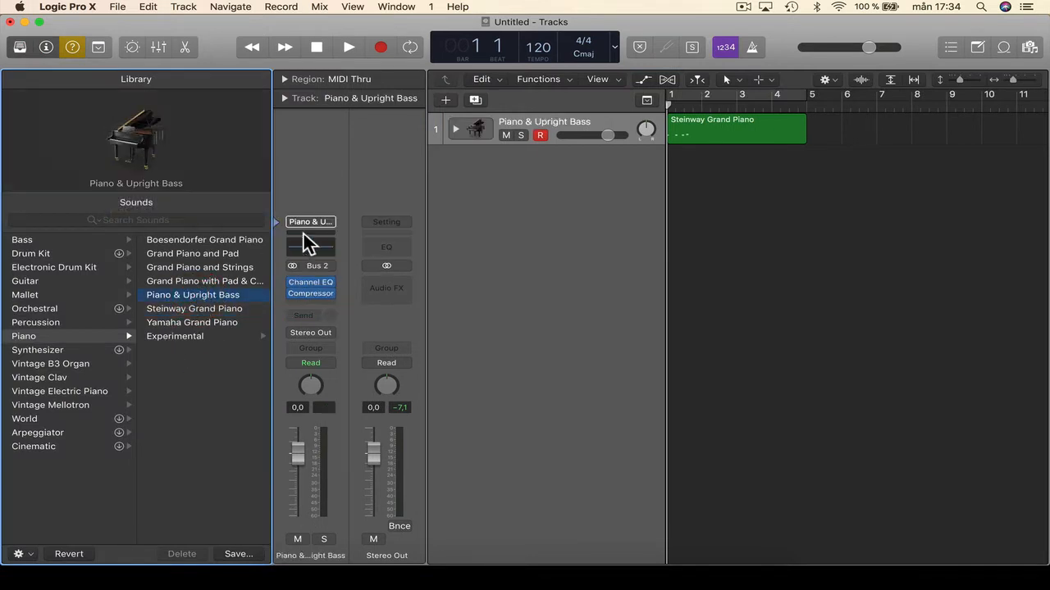
Look through the channel strip's preset categories, including Vintage B3 Organ and Piano, without choosing one, and hide the Library.
left_click(323, 218)
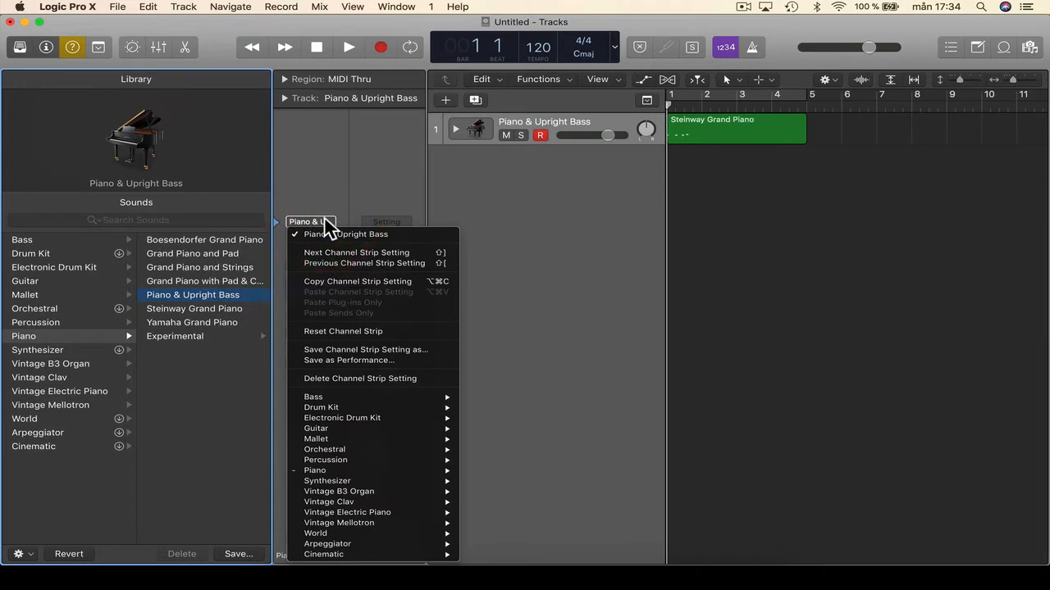
mouse_move(355, 495)
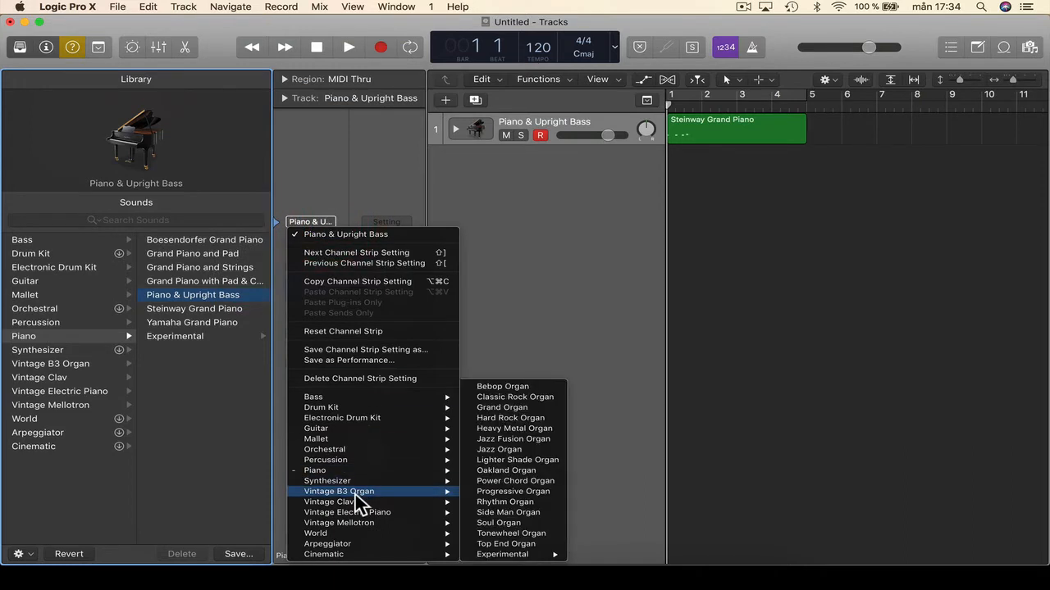
mouse_move(326, 472)
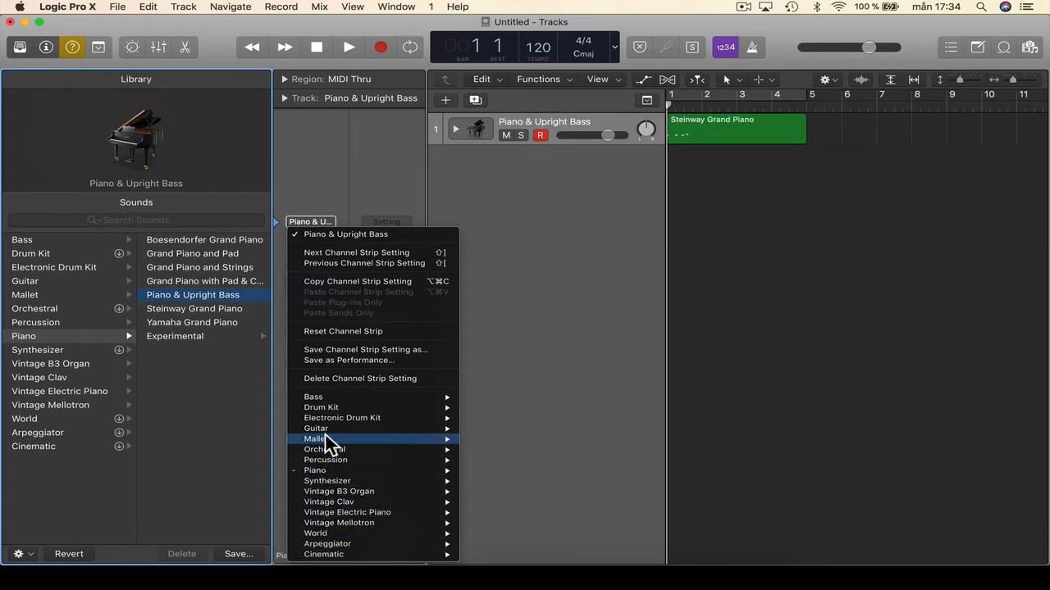
left_click(487, 237)
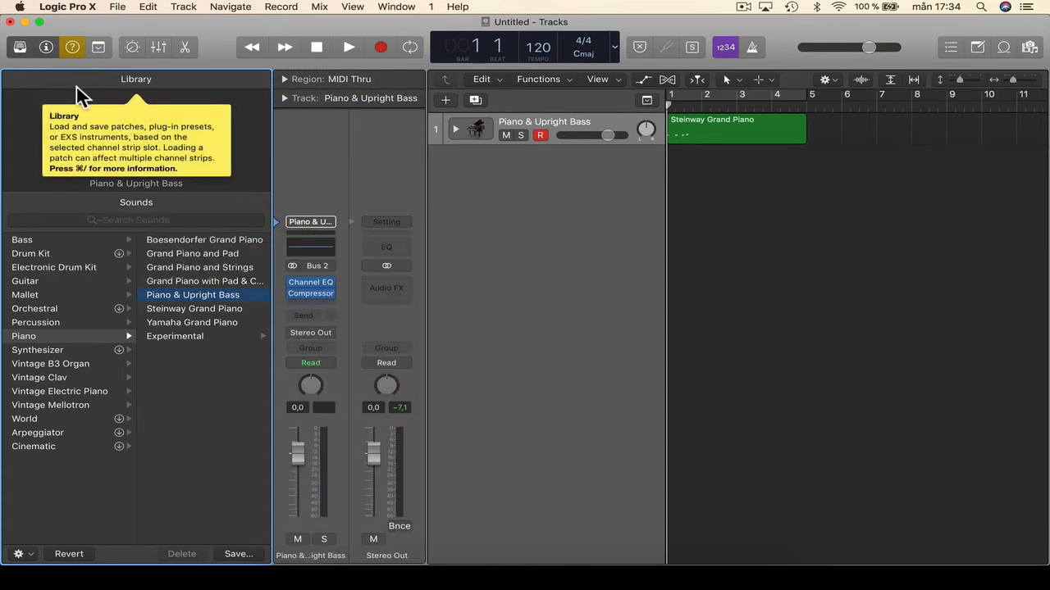
left_click(20, 46)
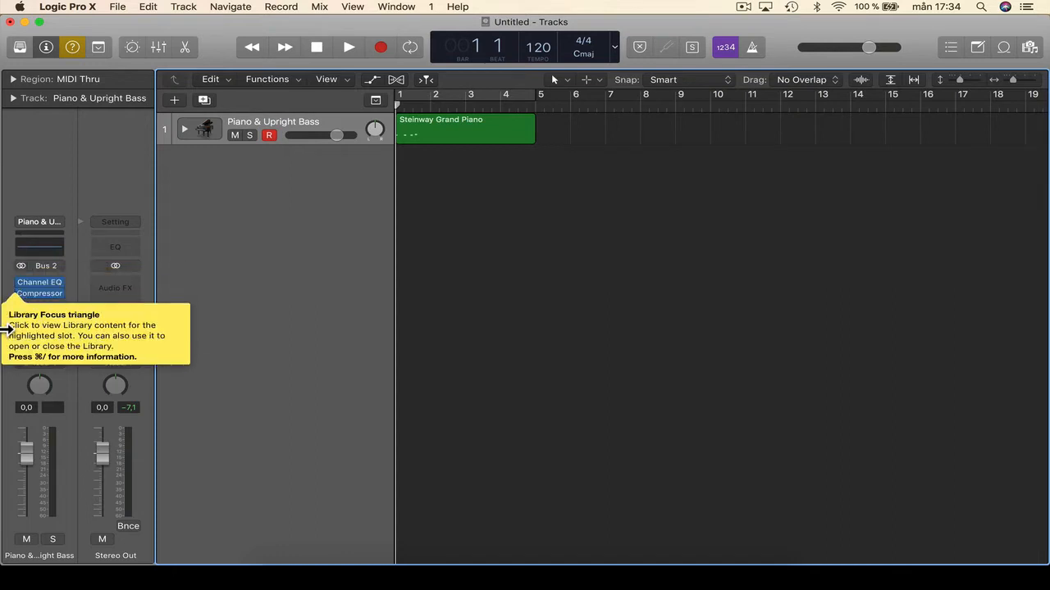
Open the track's Compressor plug-in, move its window clear of the channel strips, and close it.
left_click(44, 294)
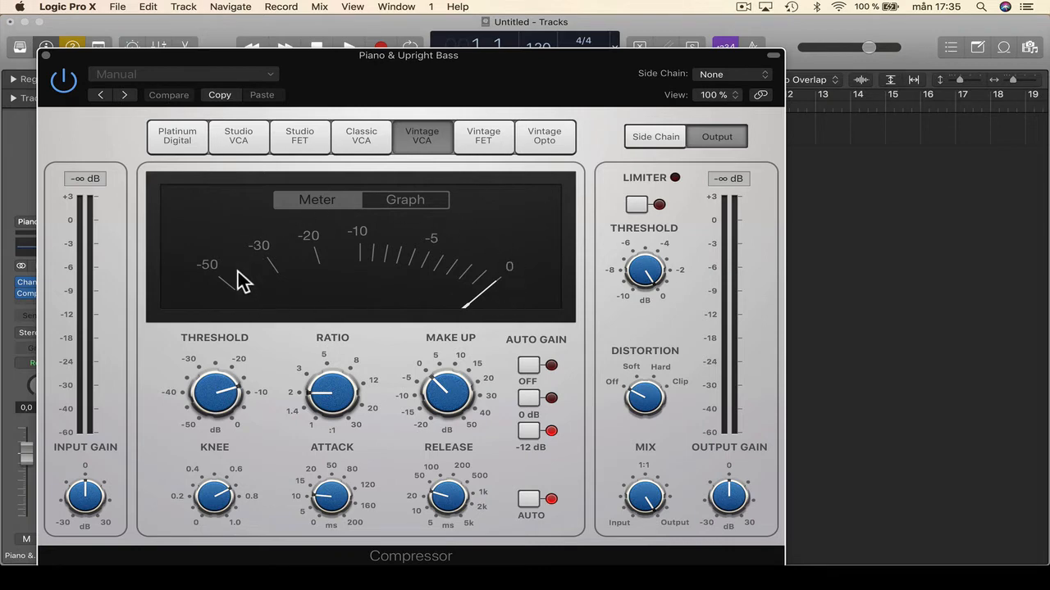
left_click_drag(65, 65, 465, 152)
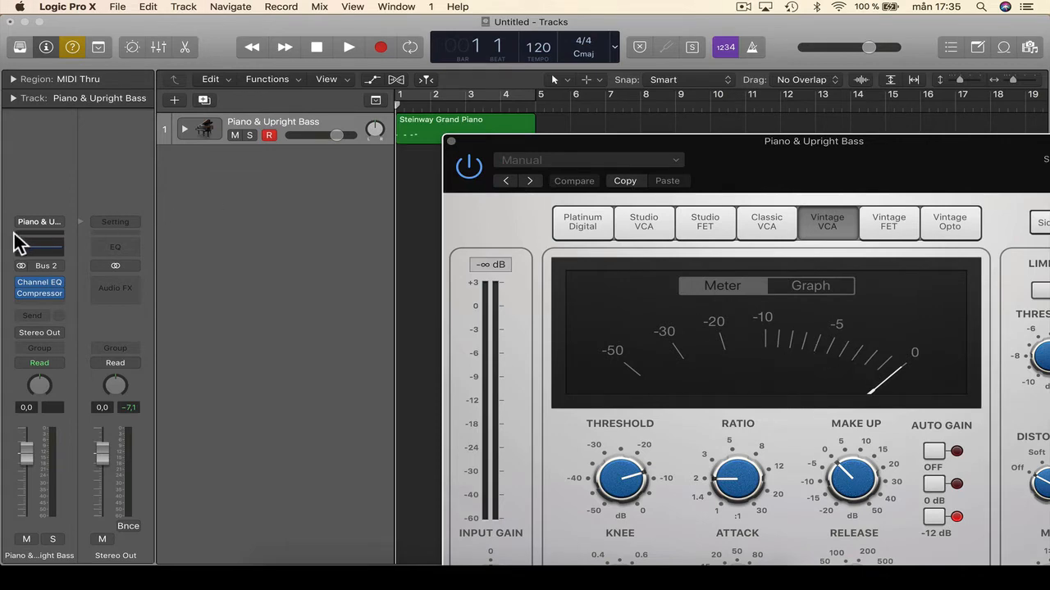
mouse_move(33, 236)
left_click(450, 141)
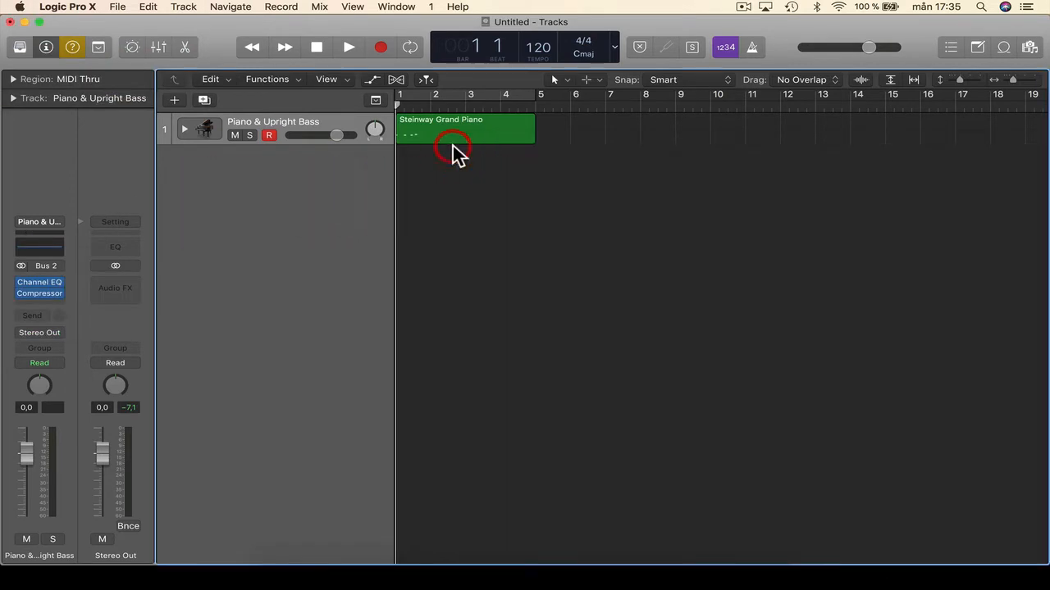
Open the piano track's Channel EQ and move its window clear of the channel strips.
left_click(23, 257)
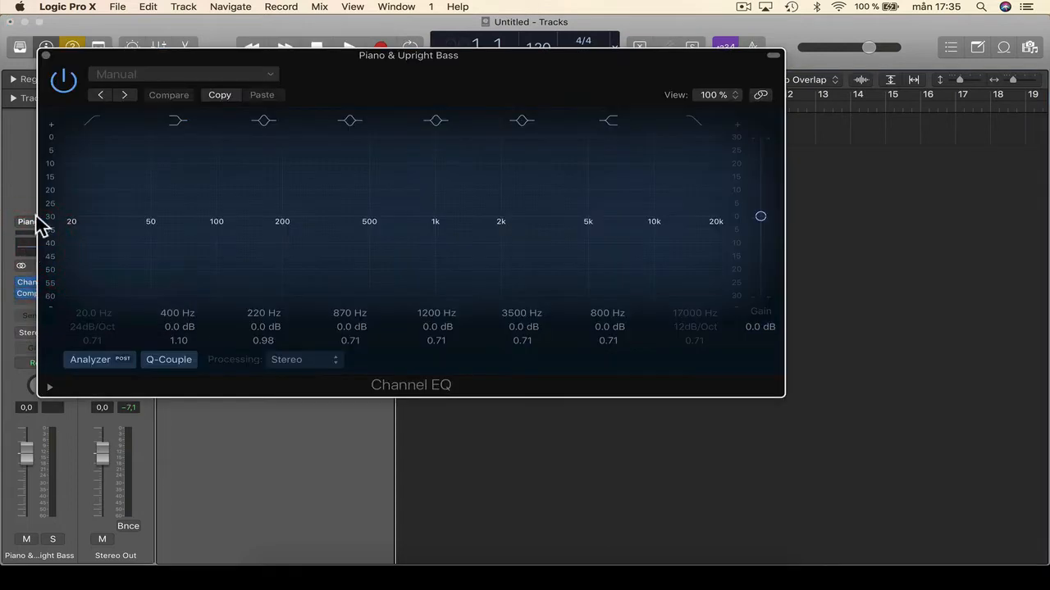
left_click_drag(79, 59, 281, 73)
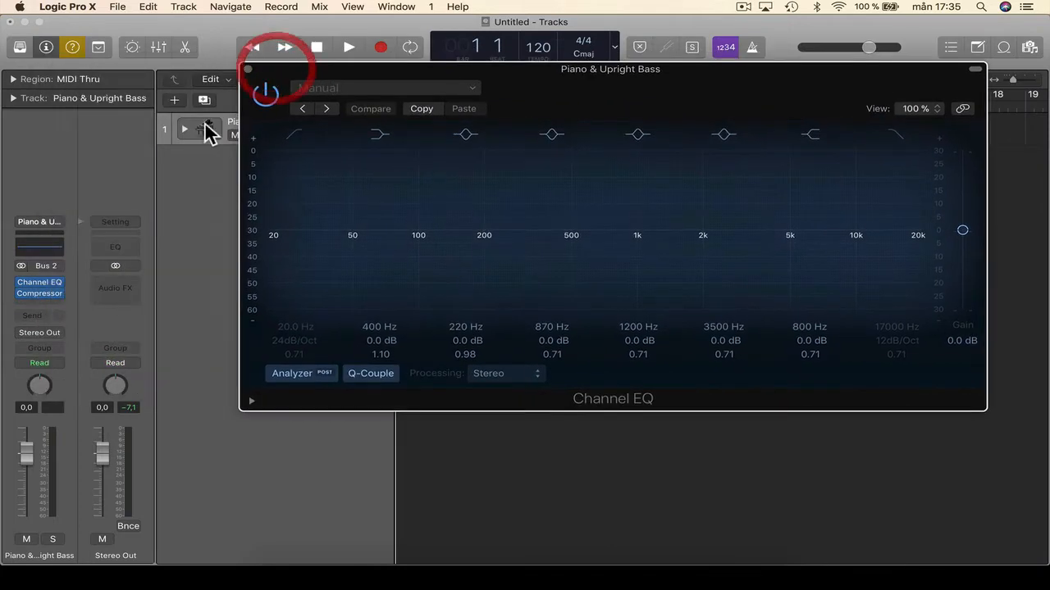
Insert the Echo delay plug-in below the Compressor on the piano channel strip and close its window.
left_click(48, 303)
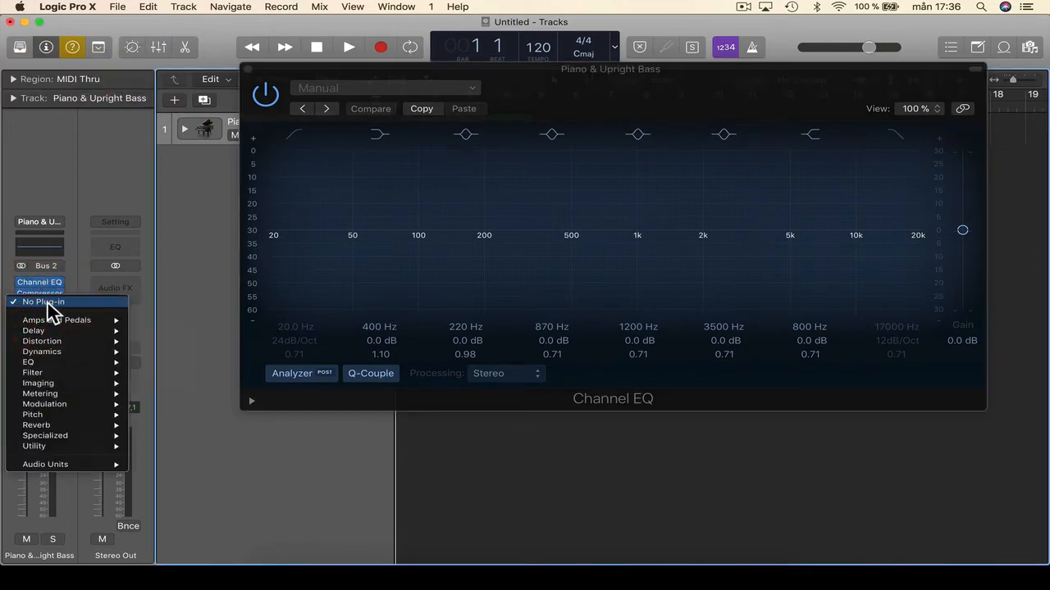
mouse_move(51, 331)
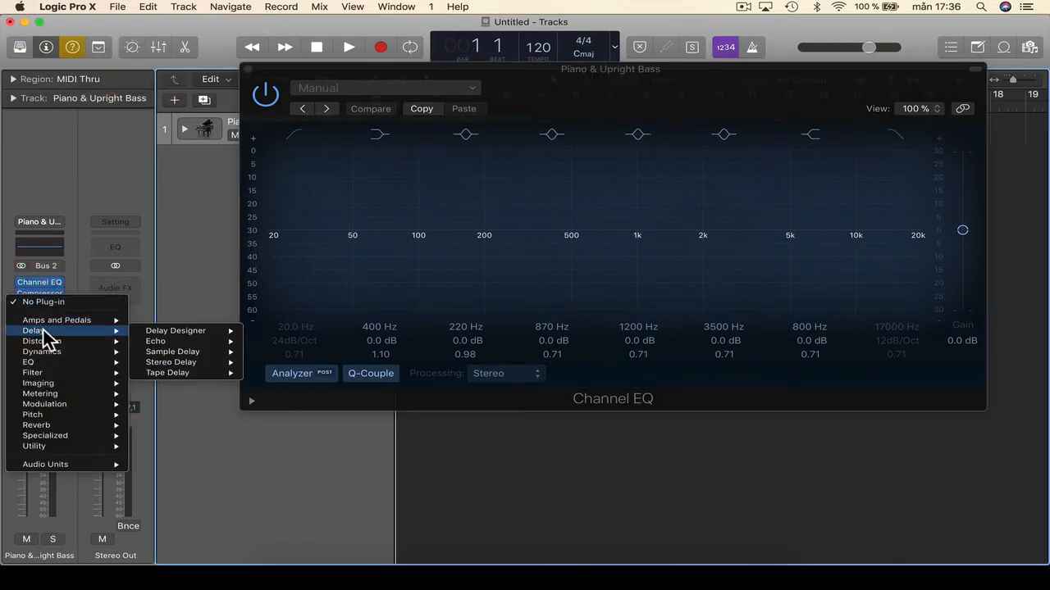
left_click(174, 343)
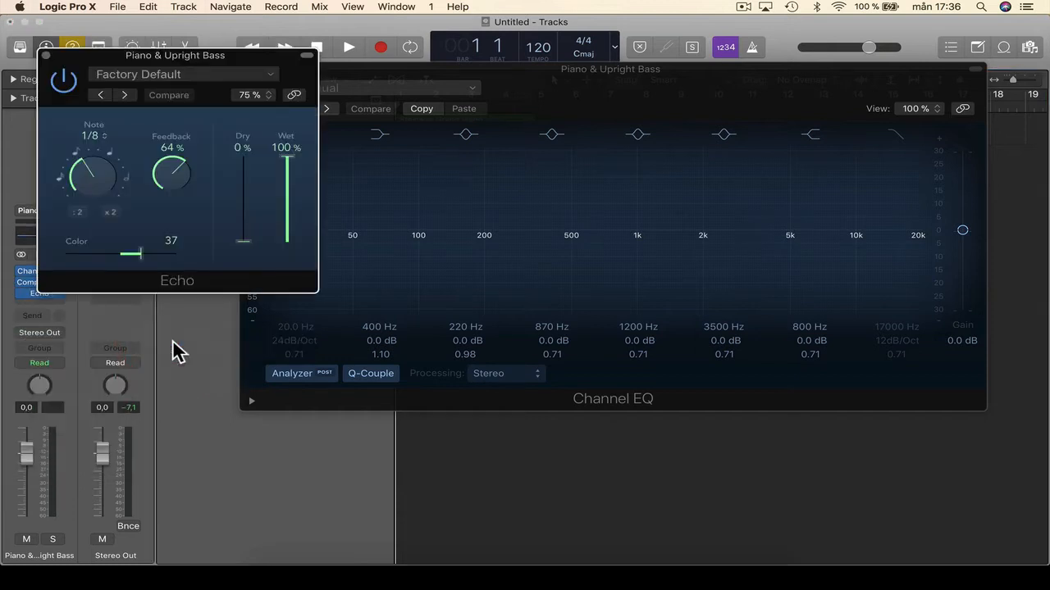
left_click(45, 55)
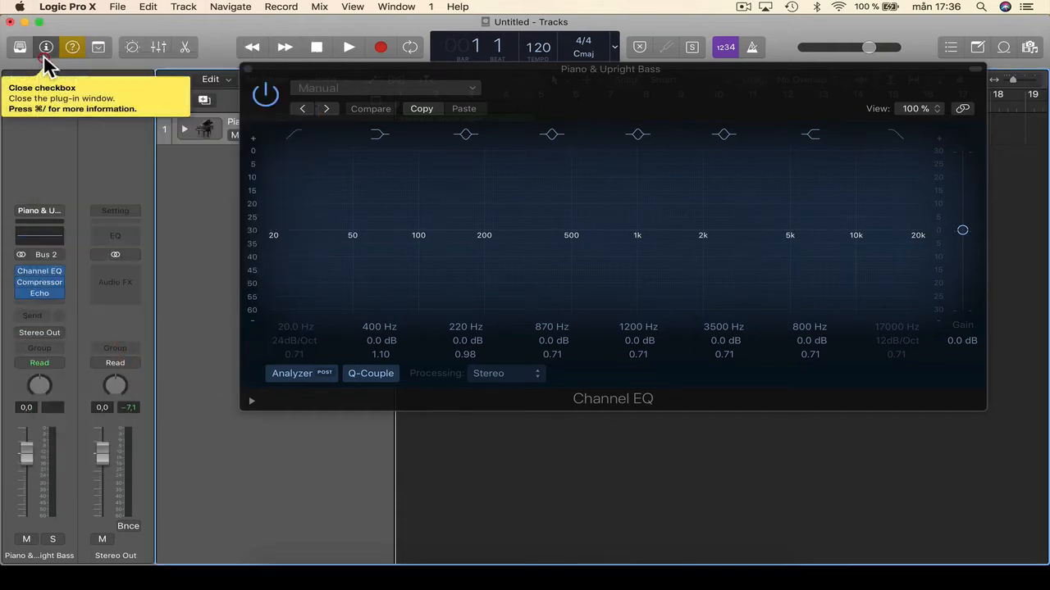
left_click(41, 302)
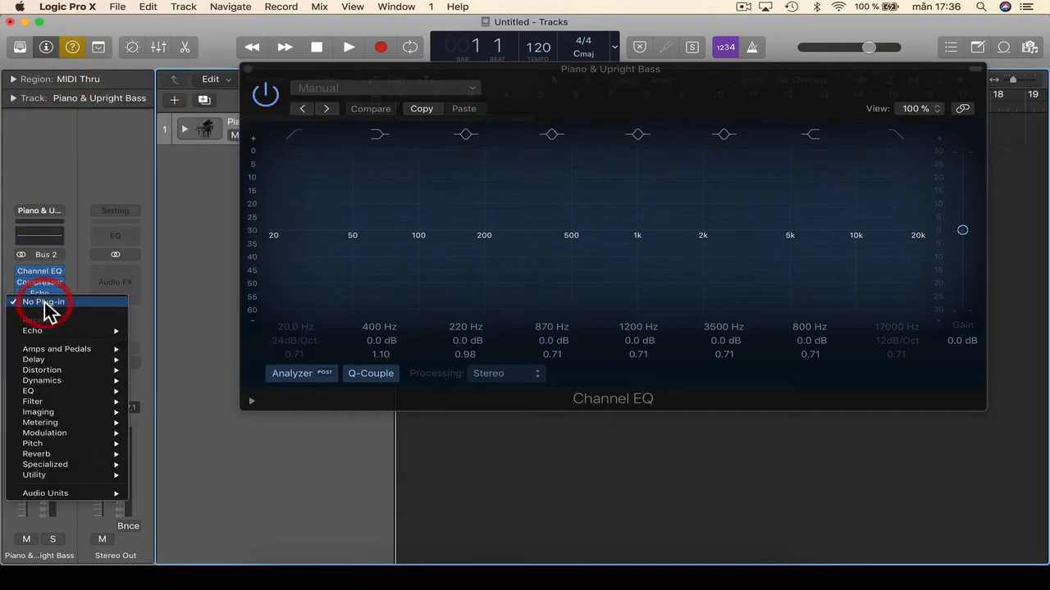
left_click(169, 379)
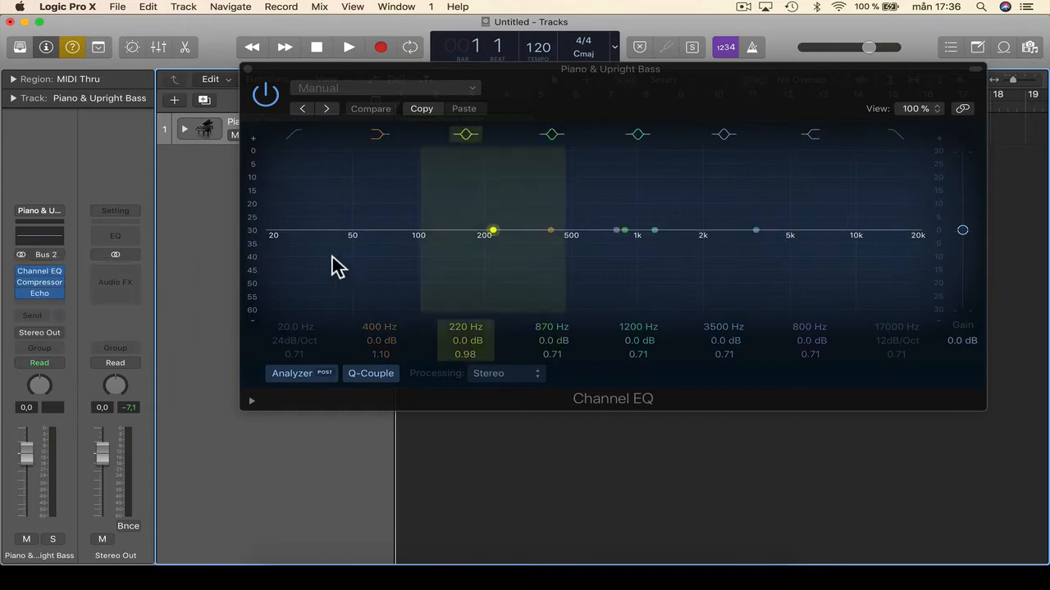
In the Channel EQ, enable the high-pass band at 160 Hz and set band 6 to a 4.5 dB cut at 2550 Hz.
left_click(292, 141)
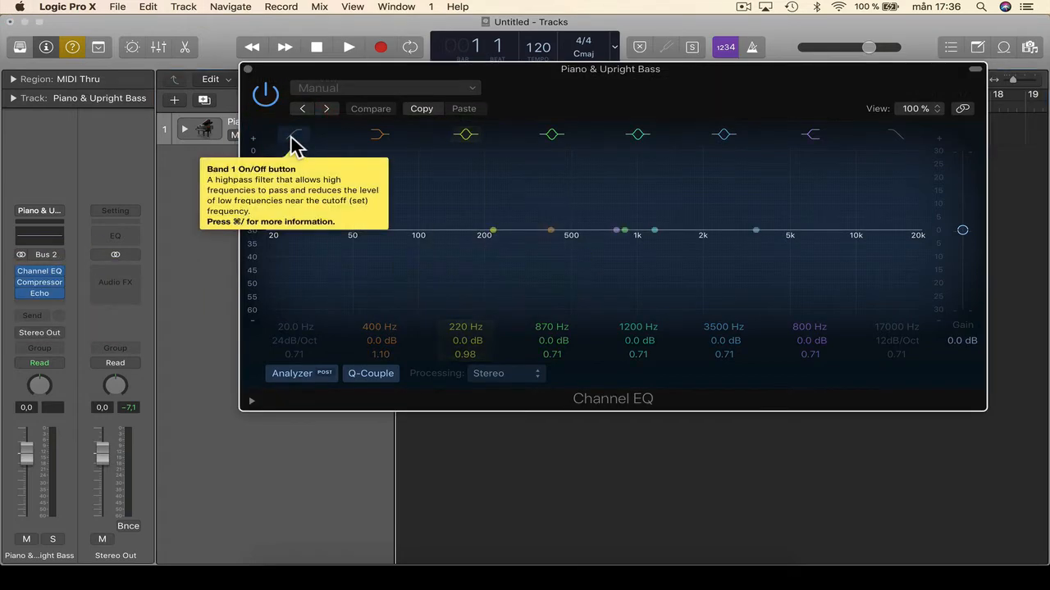
left_click(292, 141)
left_click_drag(307, 304, 521, 467)
left_click_drag(743, 339, 749, 348)
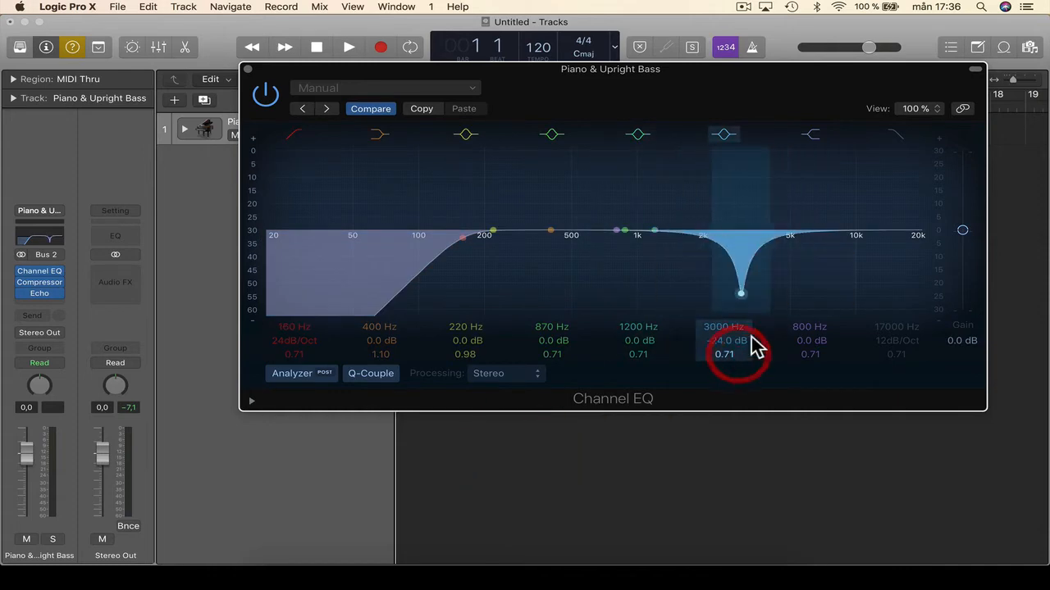
left_click_drag(853, 252, 831, 176)
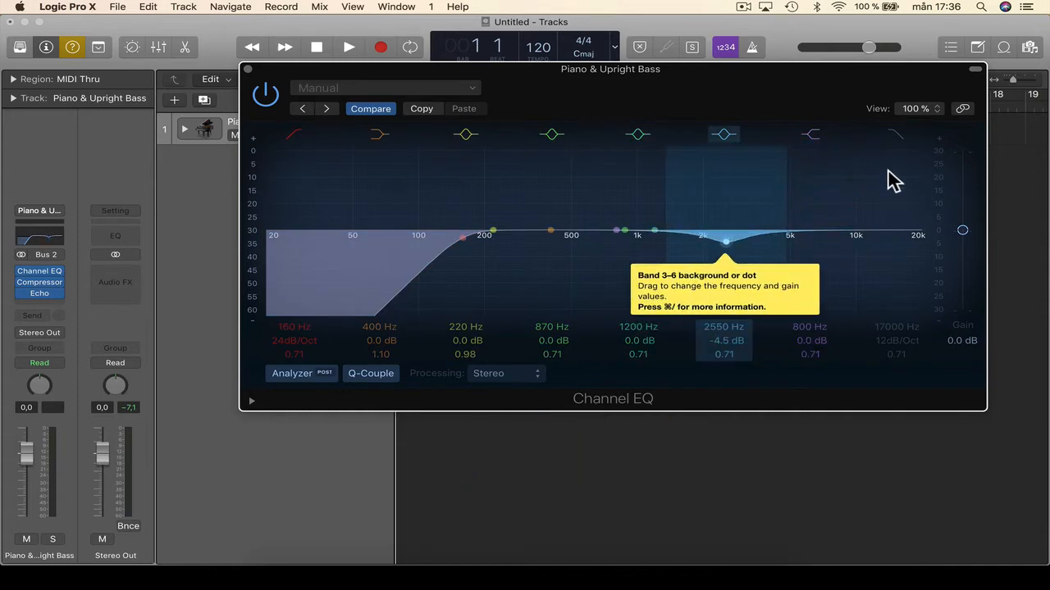
Switch off the EQ's high-shelf band, enable the low-pass band at 4800 Hz, and close the Channel EQ.
left_click(812, 134)
left_click(897, 134)
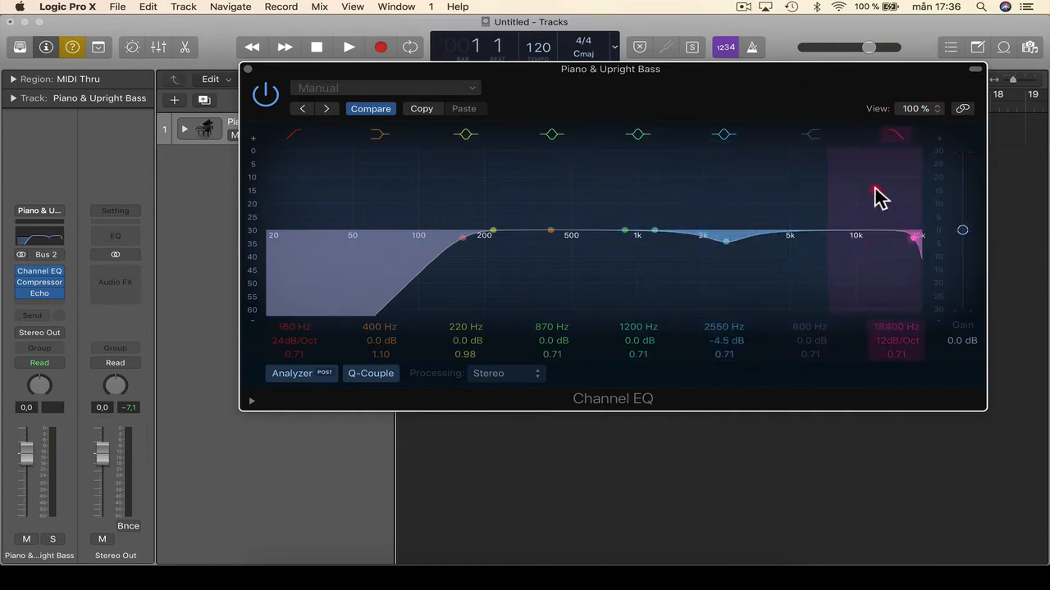
left_click_drag(881, 196, 741, 286)
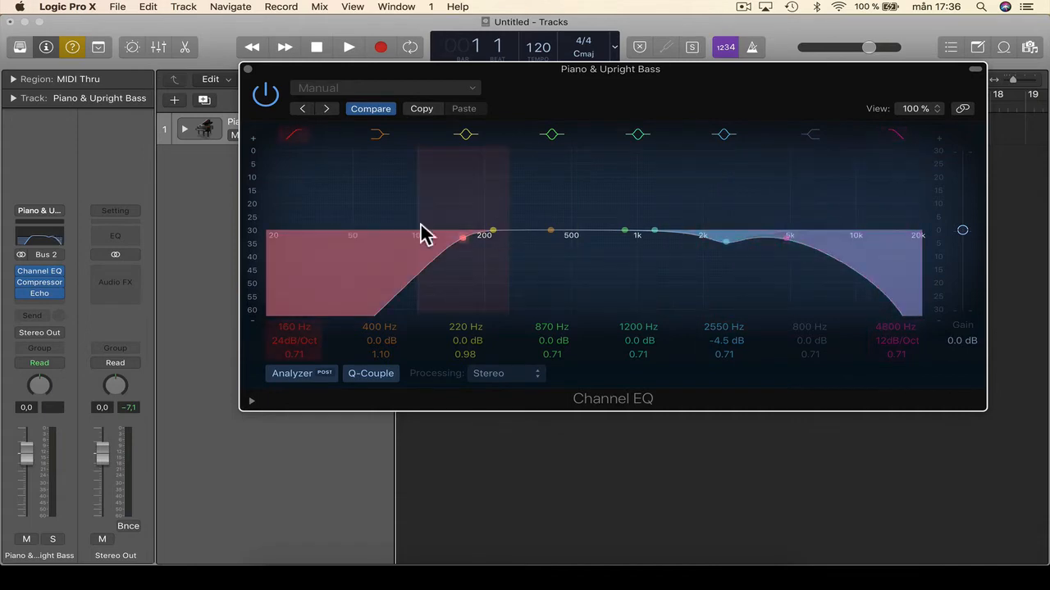
left_click(247, 70)
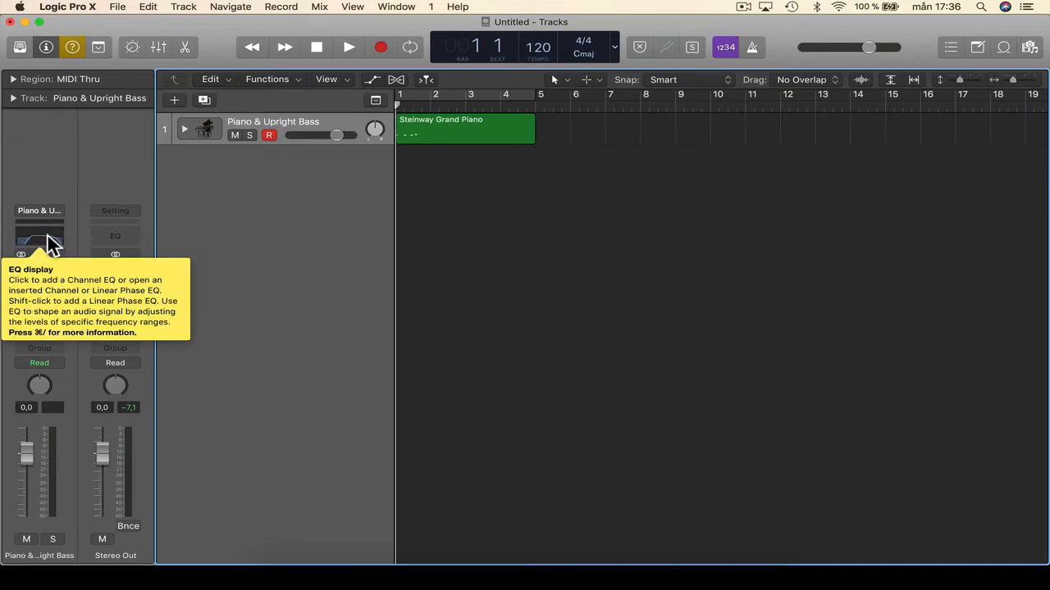
Select the piano region, add a send to Bus 9 on the piano channel strip, and turn up its send level.
left_click(263, 129)
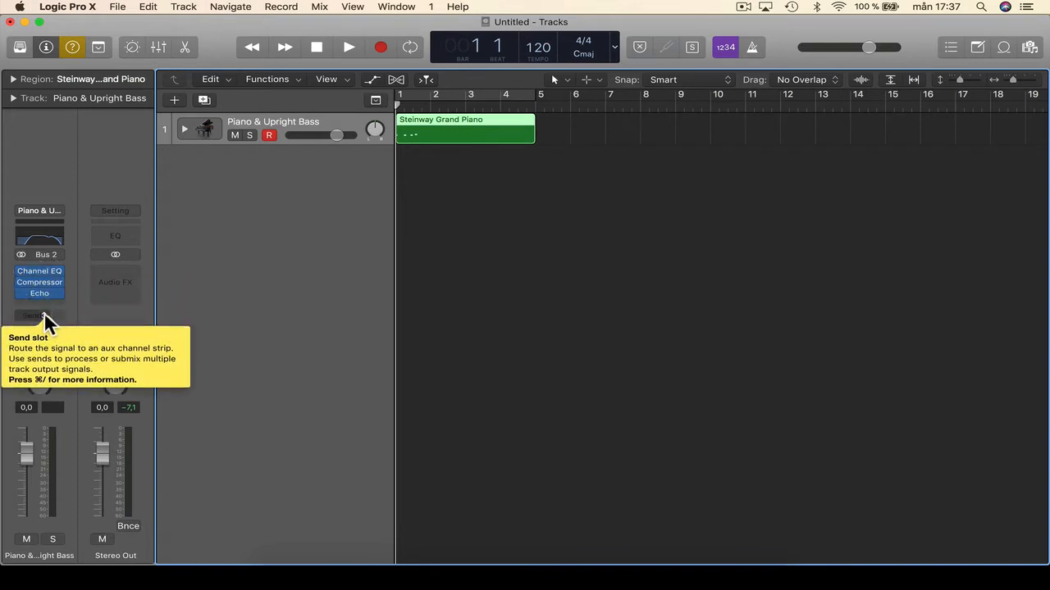
left_click(43, 315)
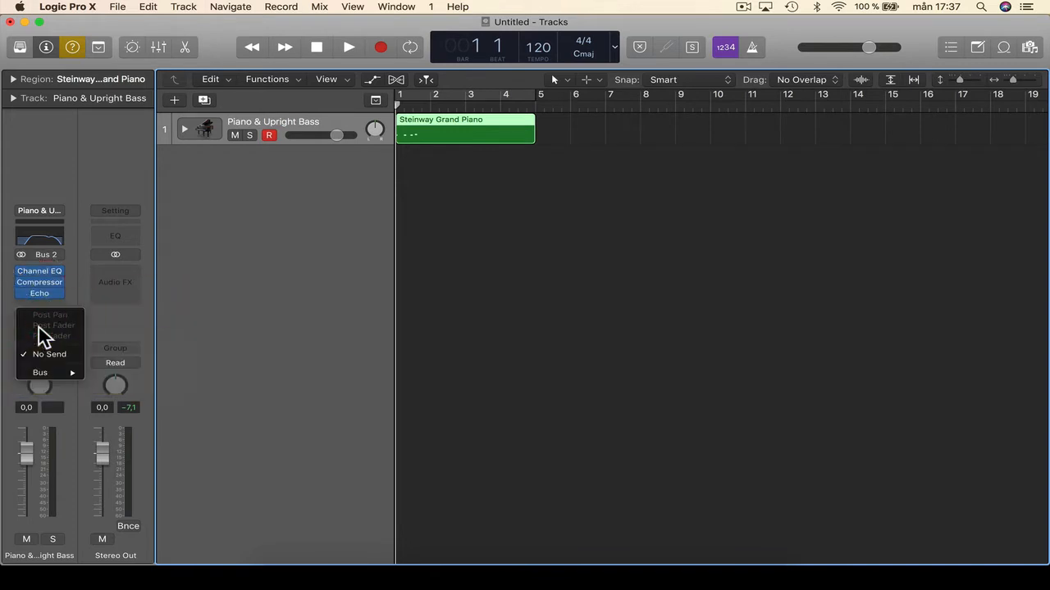
mouse_move(41, 374)
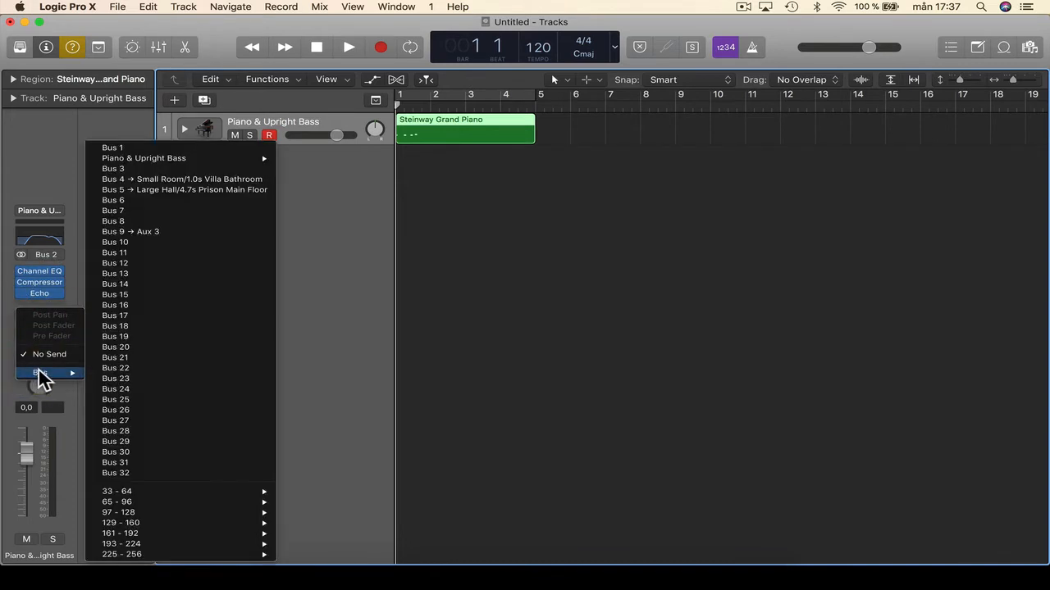
left_click(180, 232)
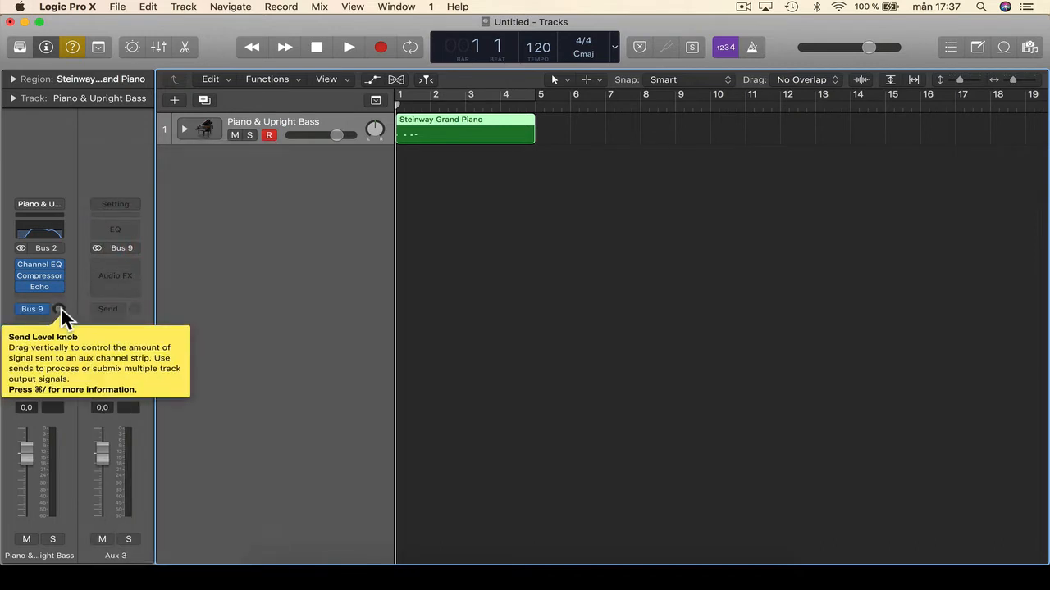
left_click_drag(61, 308, 51, 275)
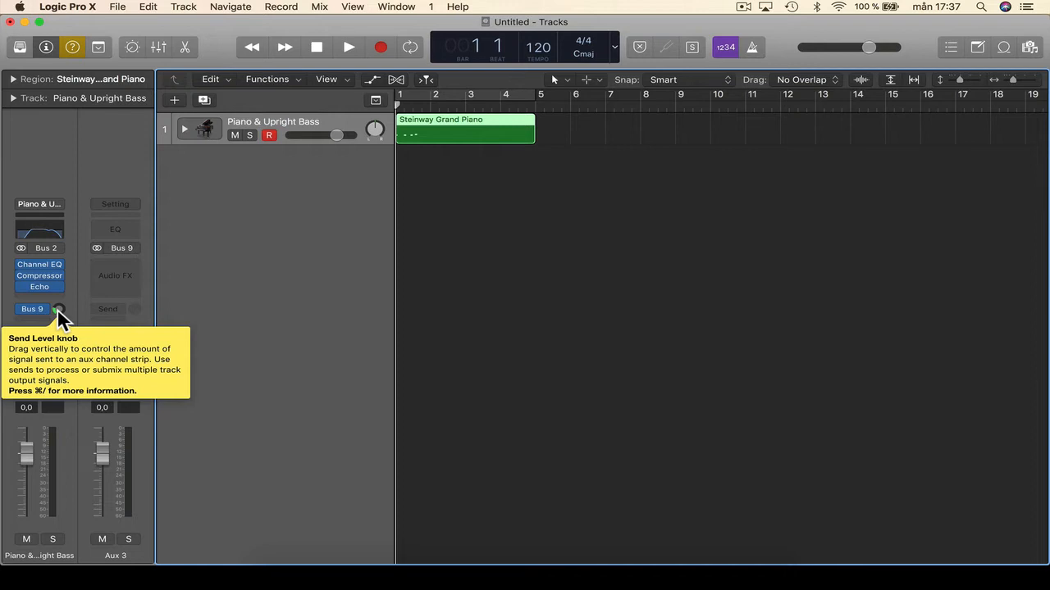
left_click_drag(57, 308, 56, 276)
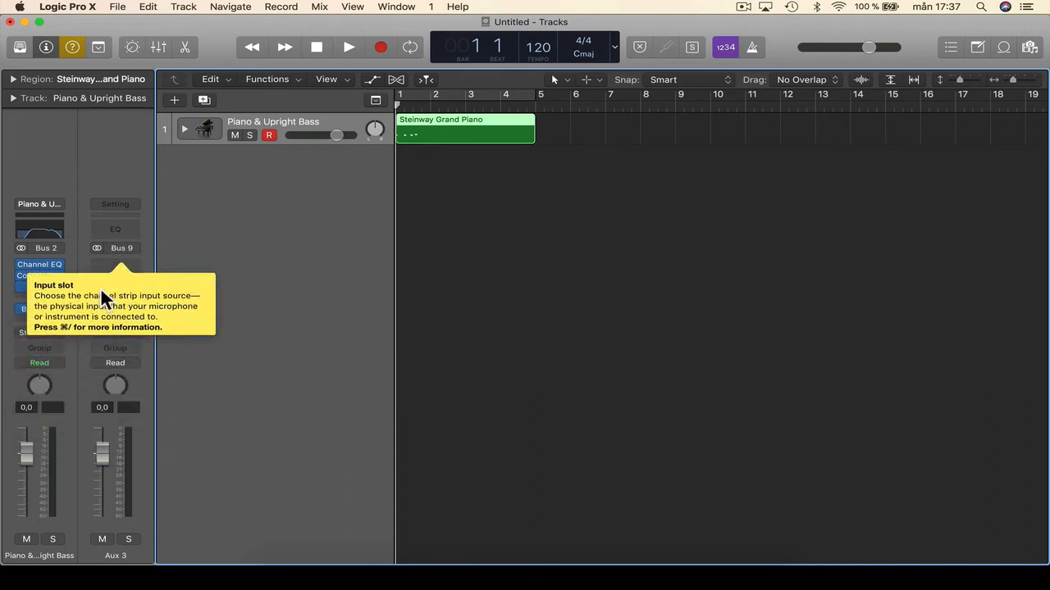
left_click_drag(62, 311, 58, 315)
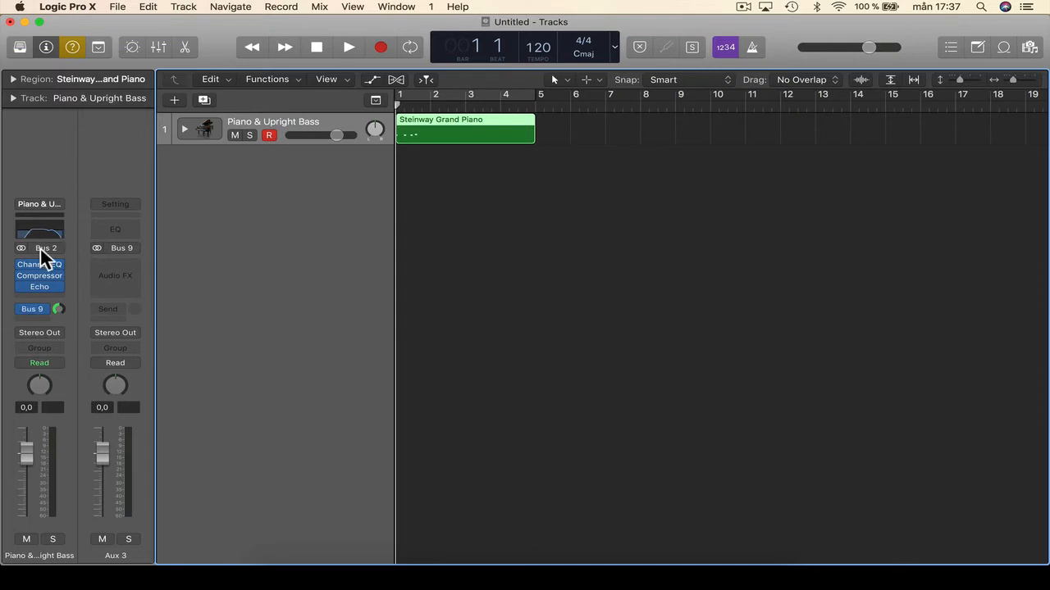
Insert an Echo on the Aux 3 channel strip with a 1/8 dotted note value and raised feedback, and close it.
left_click(115, 276)
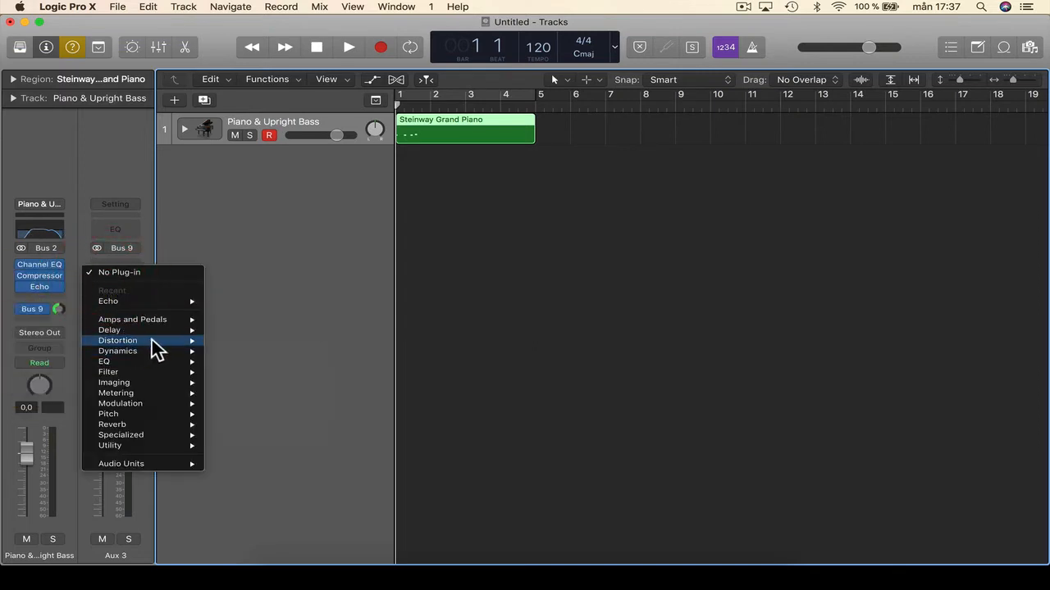
left_click(249, 343)
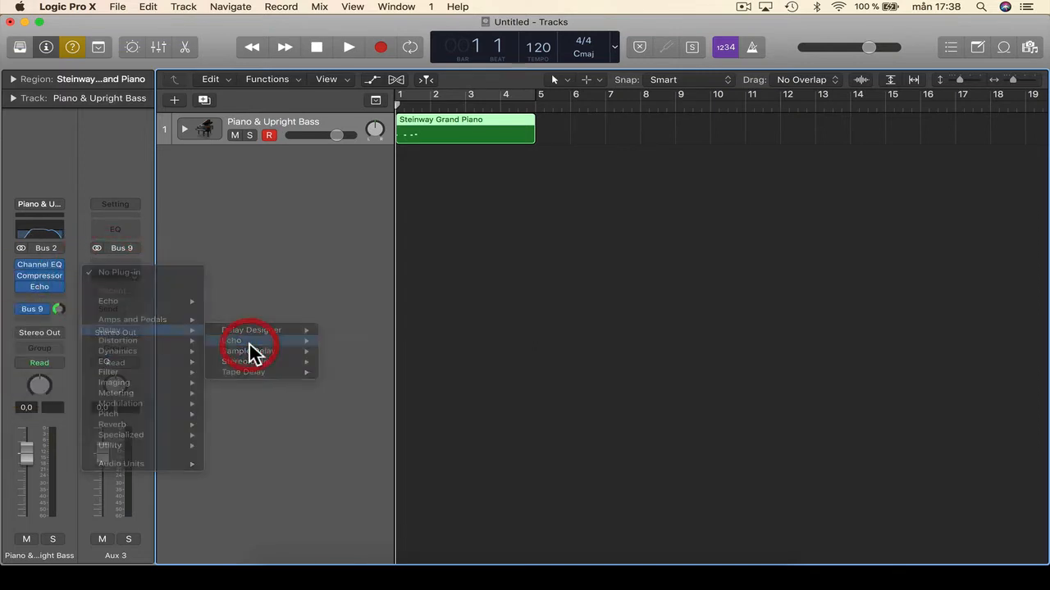
left_click(245, 241)
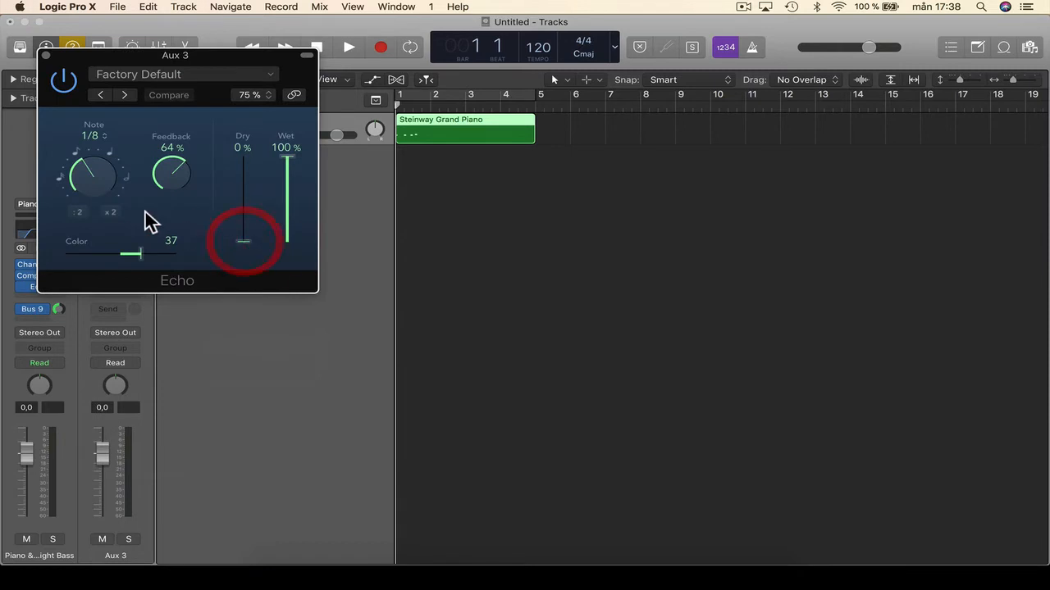
left_click_drag(104, 188, 91, 161)
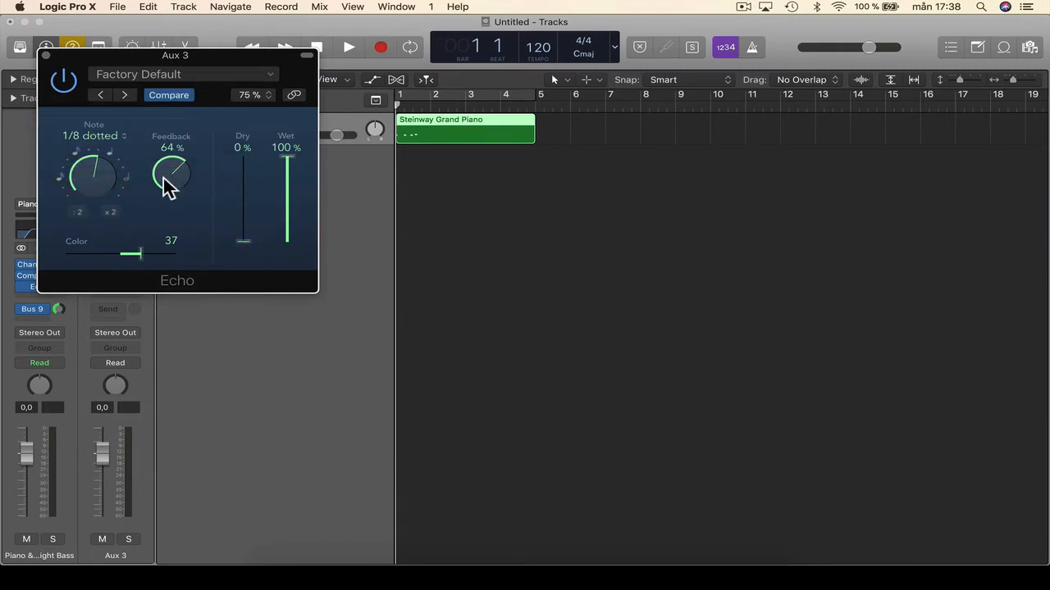
left_click_drag(168, 187, 145, 9)
left_click(45, 55)
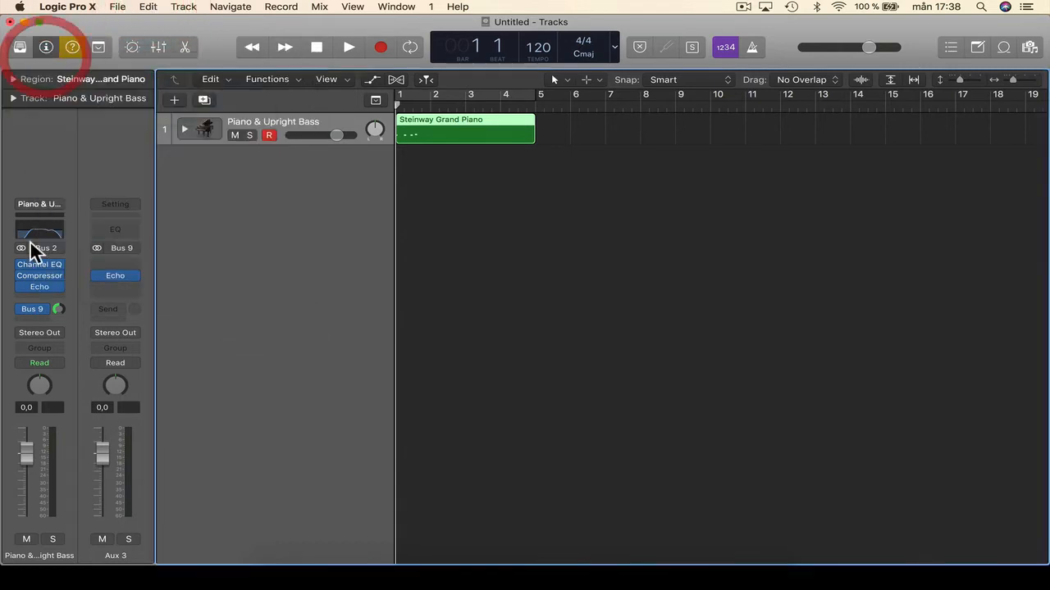
Open the piano track's own Echo plug-in to view its settings, and close it.
left_click(59, 310)
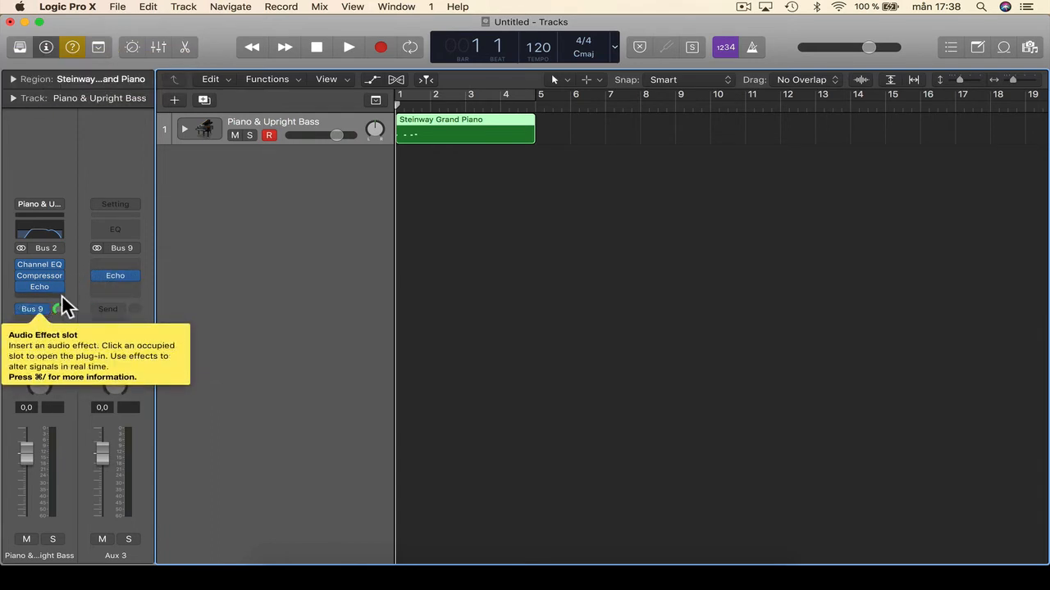
left_click(33, 286)
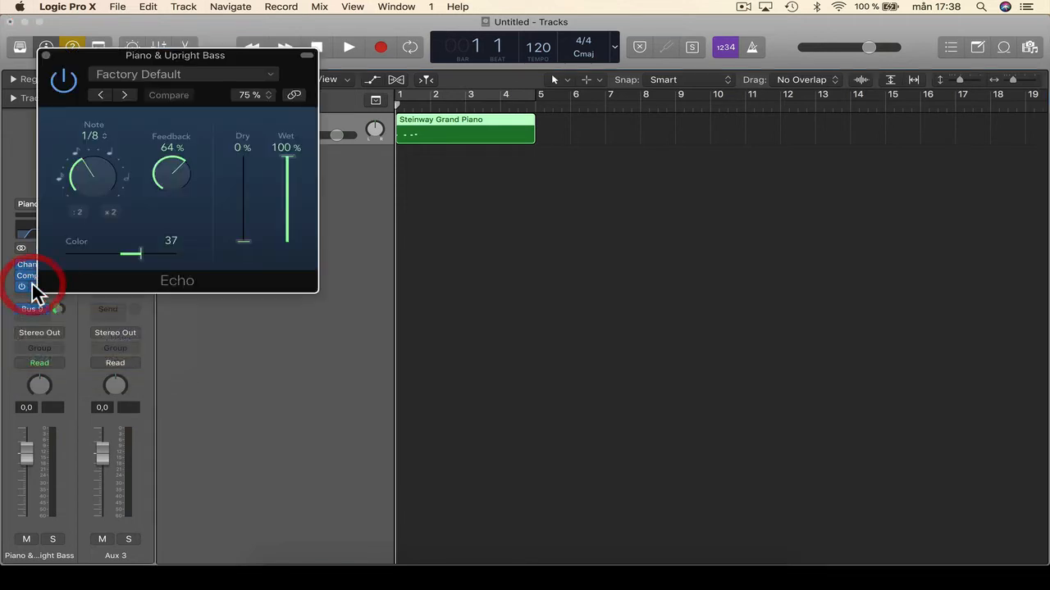
left_click(44, 57)
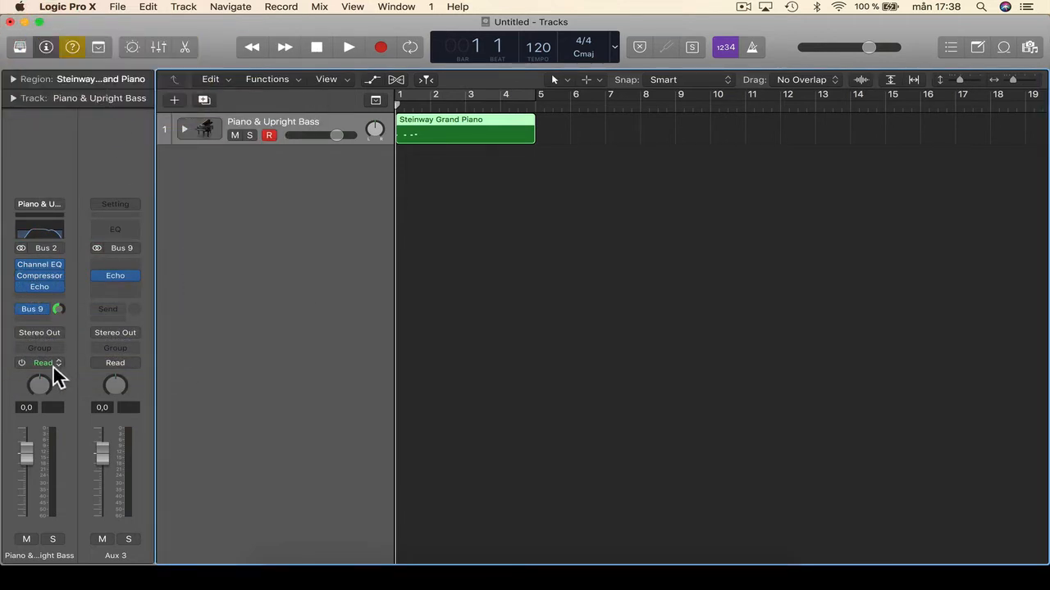
Look at the piano channel strip's empty send slot options and its output routing options without choosing any.
left_click(31, 318)
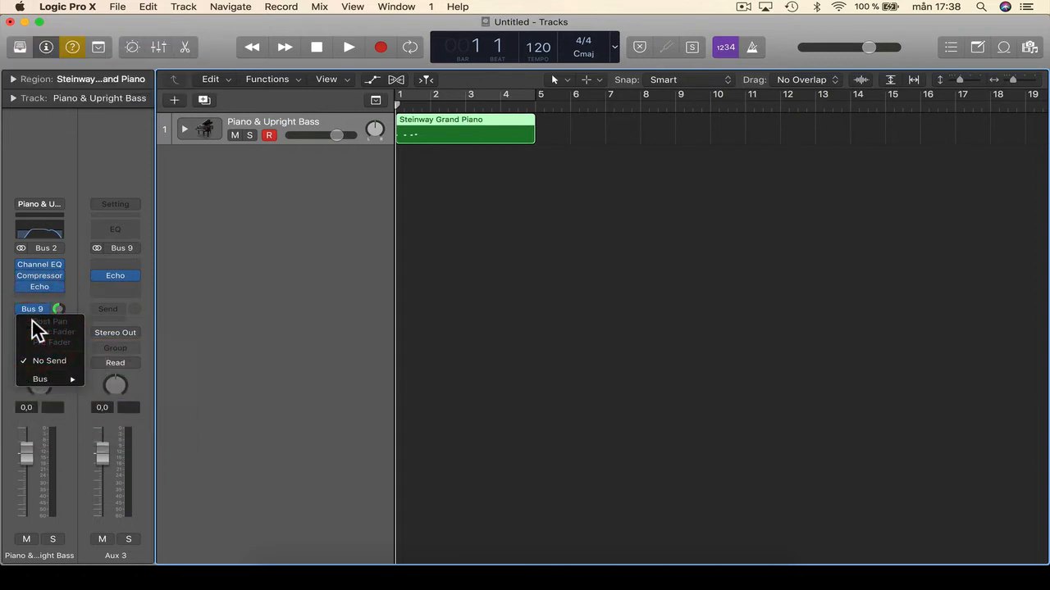
left_click(192, 320)
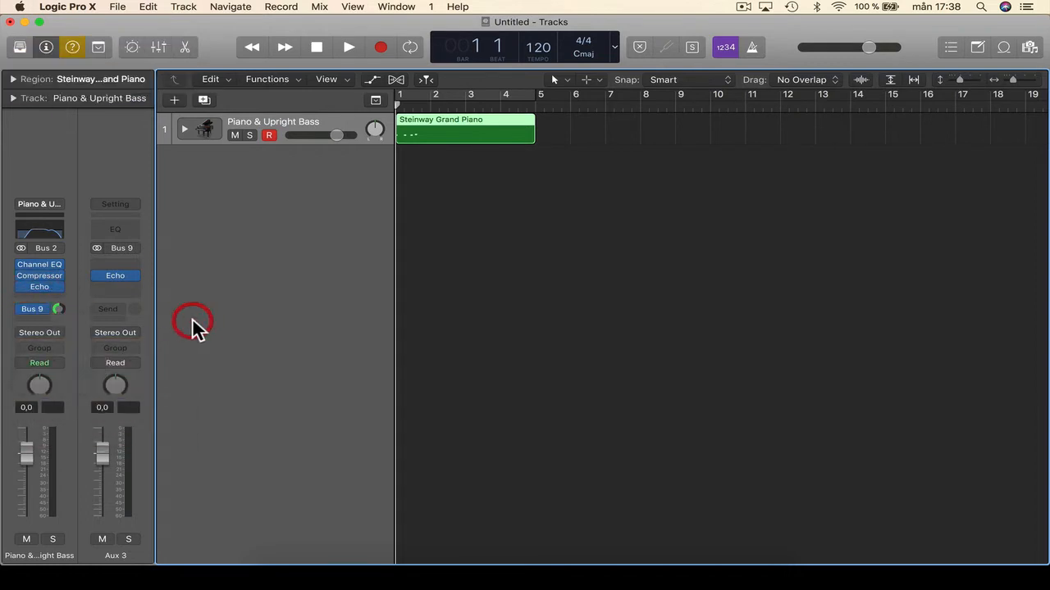
left_click(56, 330)
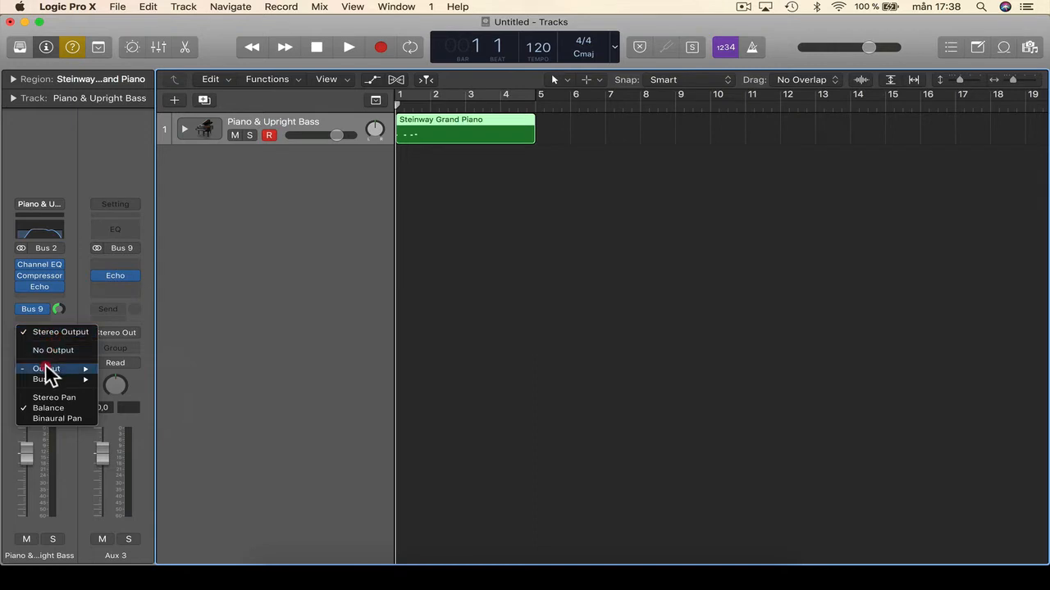
mouse_move(40, 371)
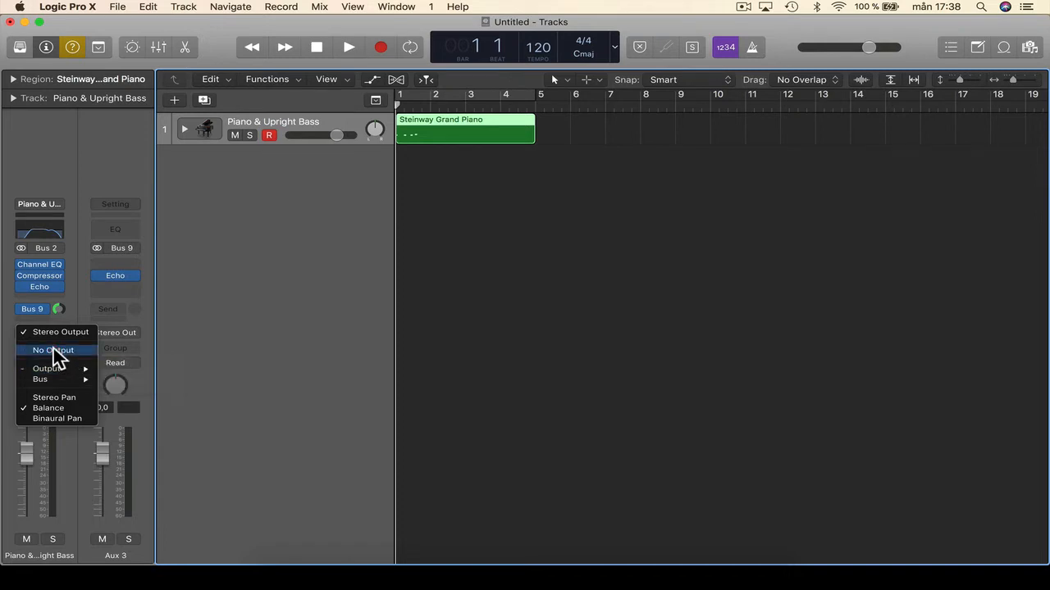
left_click(204, 348)
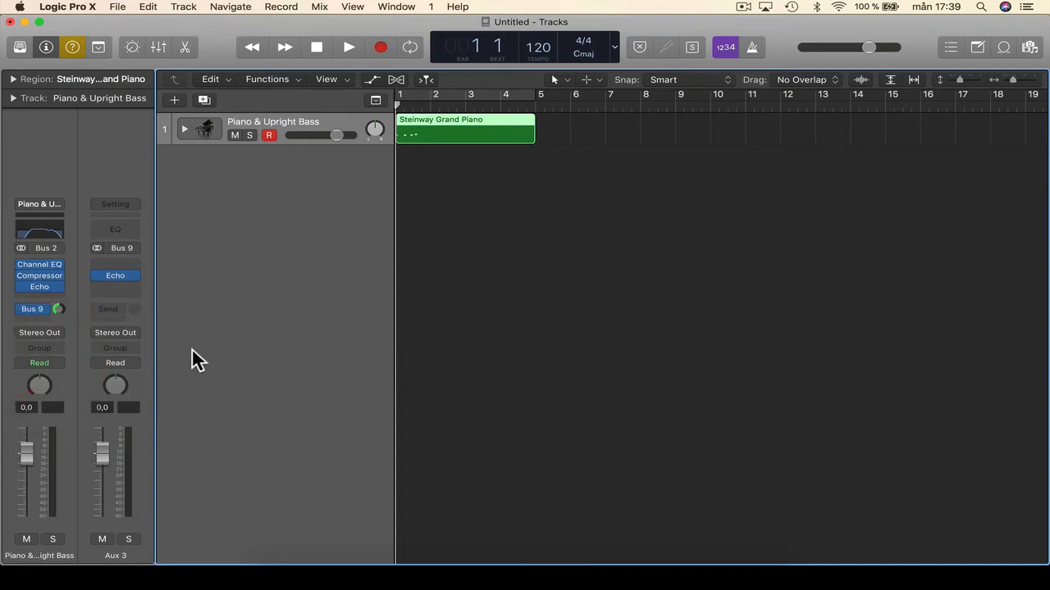
mouse_move(45, 351)
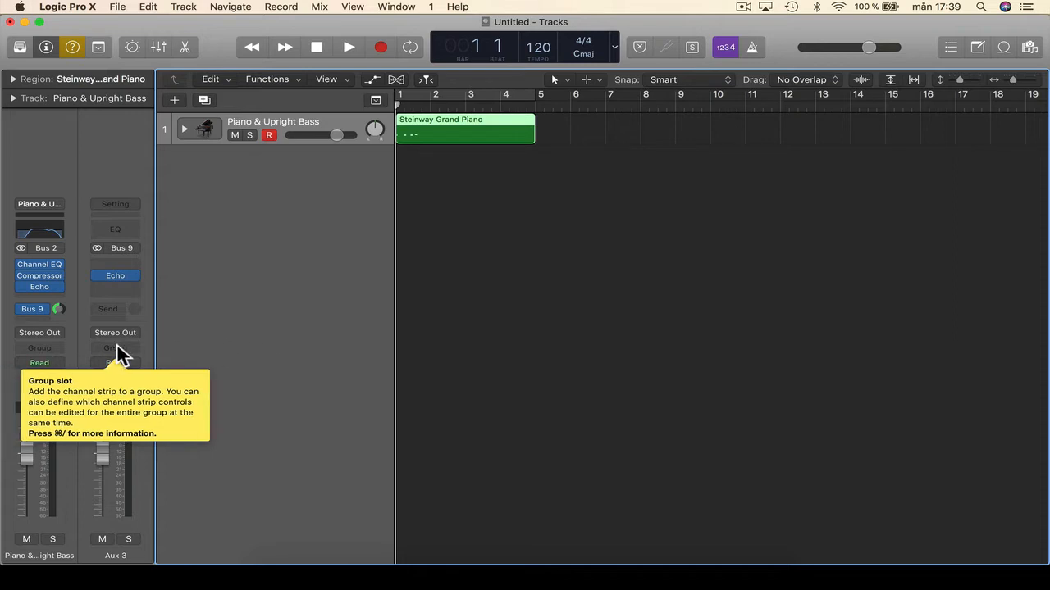
left_click(180, 348)
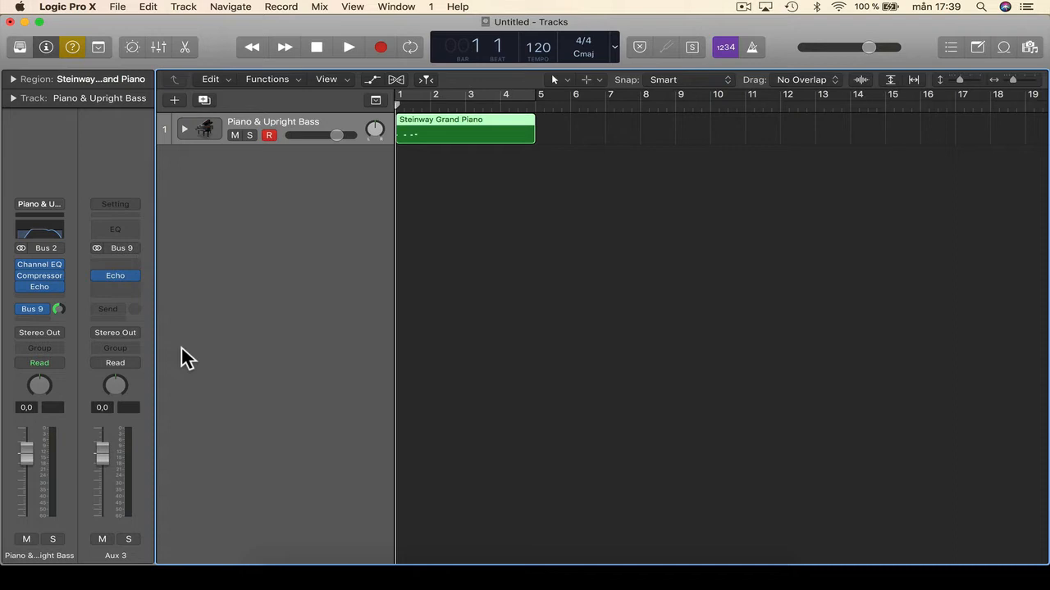
mouse_move(120, 346)
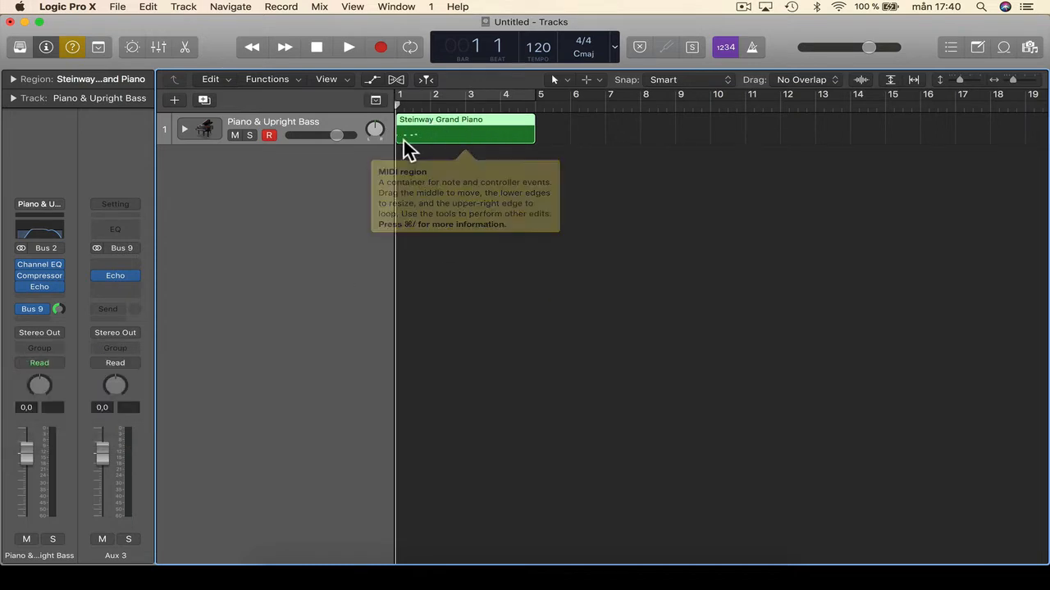
Show track automation, draw a piano volume rise from -12.2 dB at the region's start to +3.3 dB near its end, and move the playhead to bar 3.
left_click(499, 103)
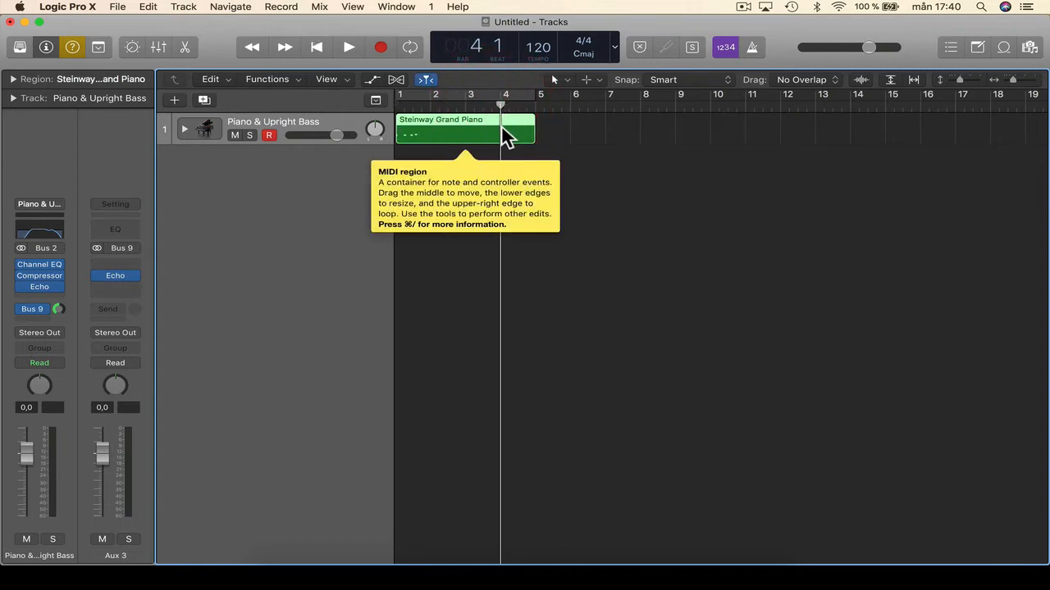
key("a")
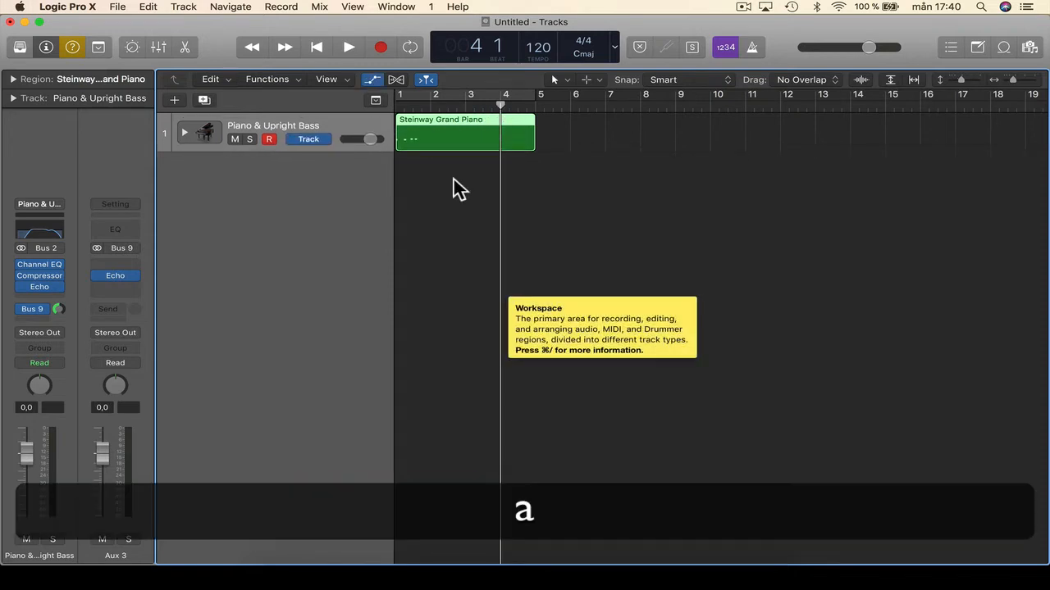
left_click(399, 141)
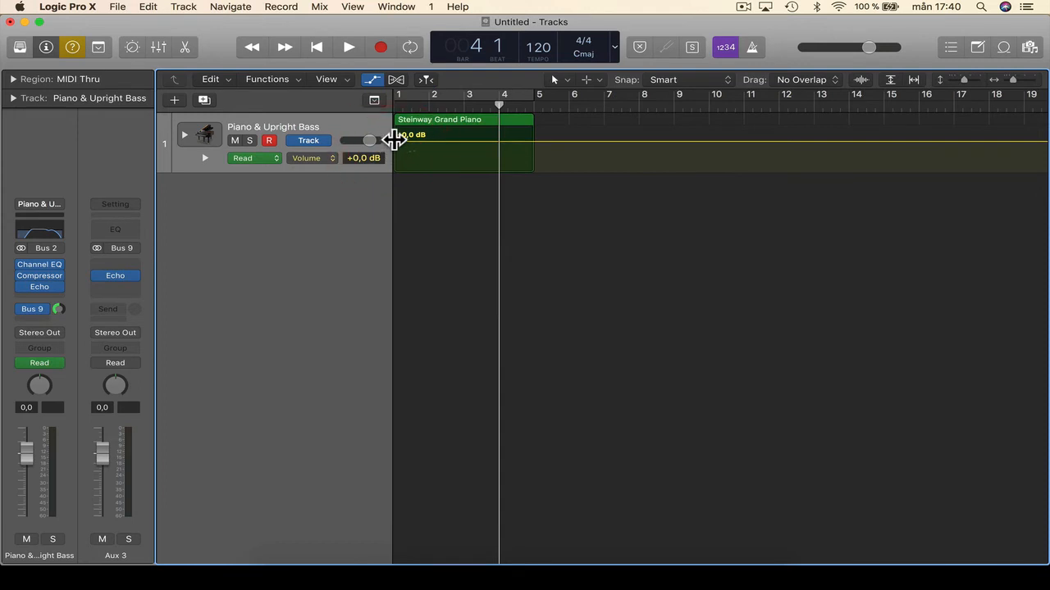
left_click_drag(401, 155, 432, 166)
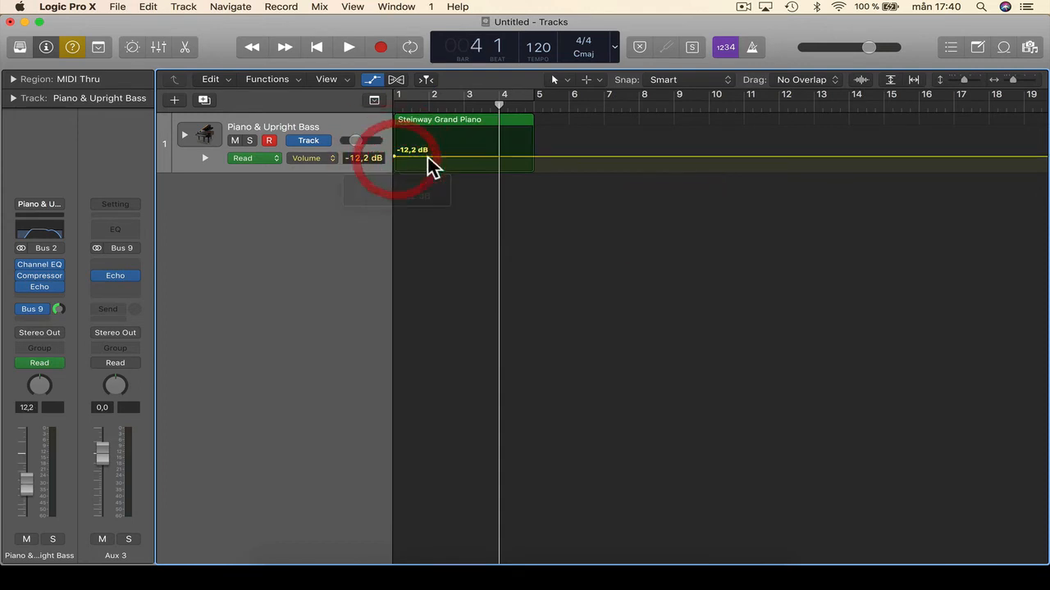
left_click_drag(521, 156, 522, 132)
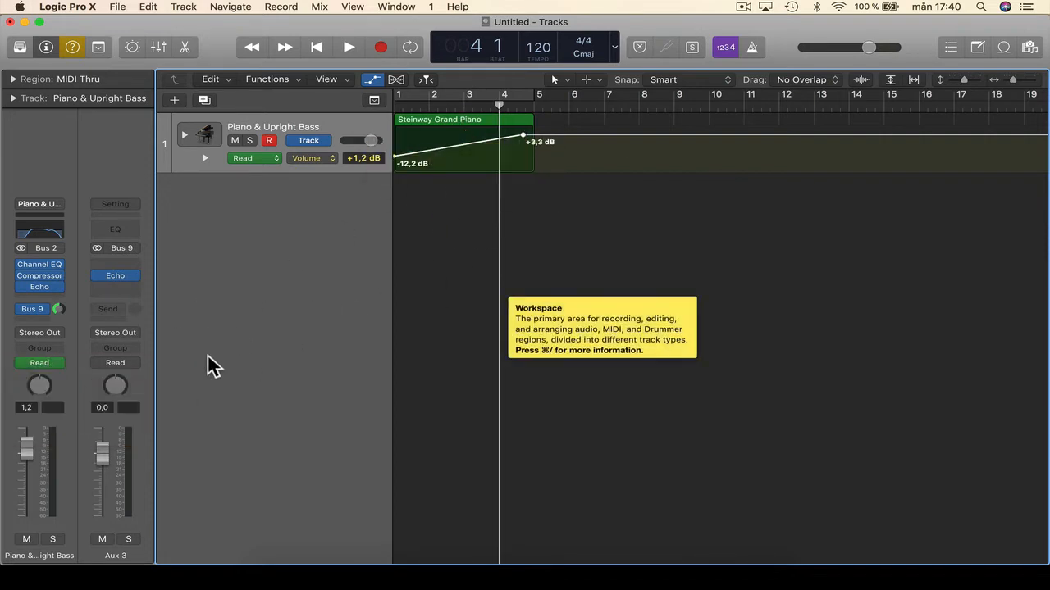
left_click_drag(394, 109, 478, 107)
left_click(408, 109)
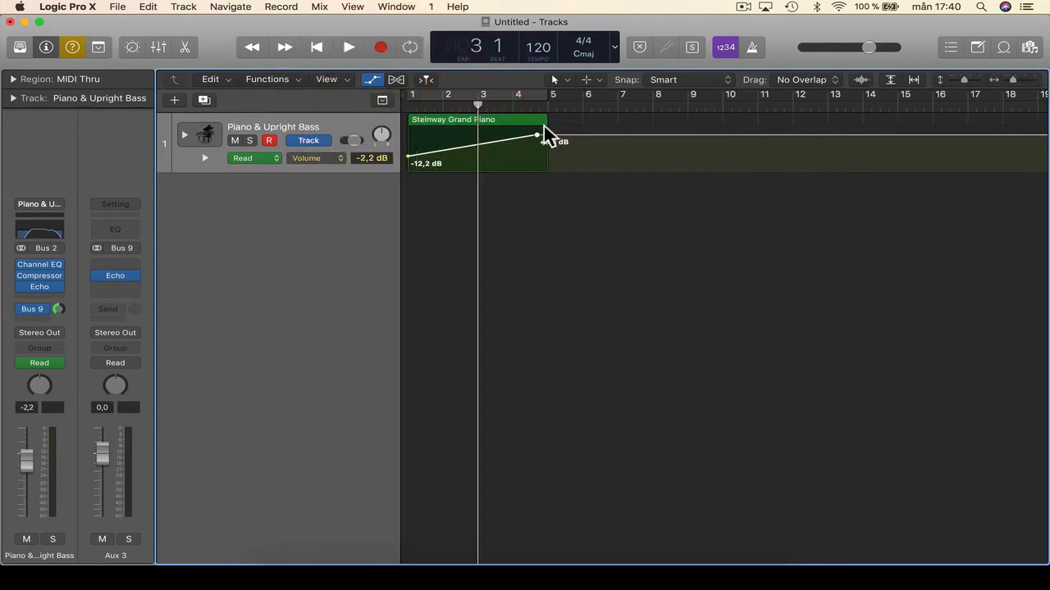
Switch the piano channel strip's automation mode to Touch, look over the other mode options, and return it to Read.
left_click(55, 365)
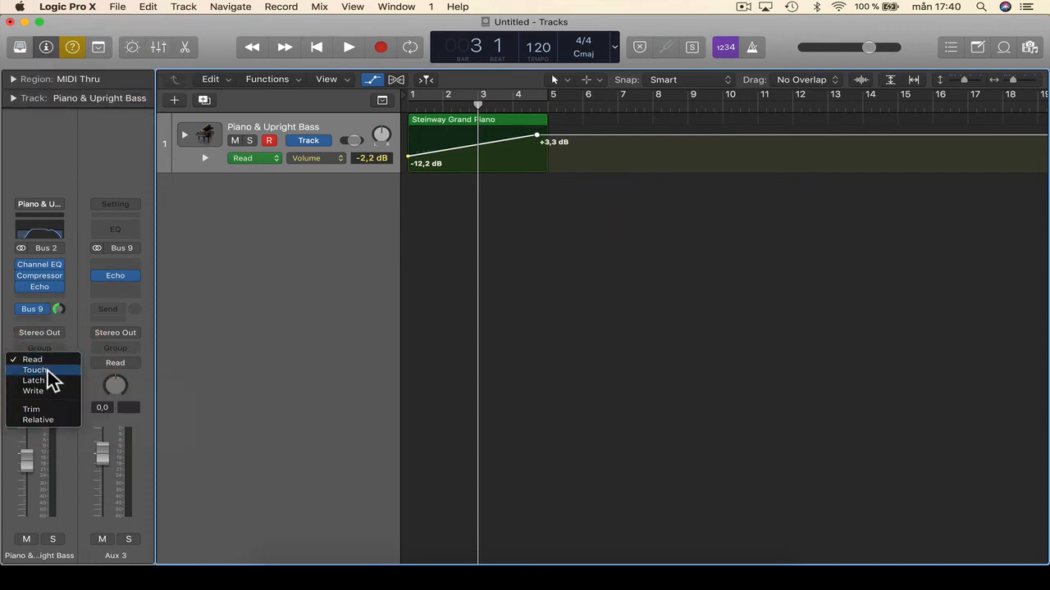
left_click(47, 371)
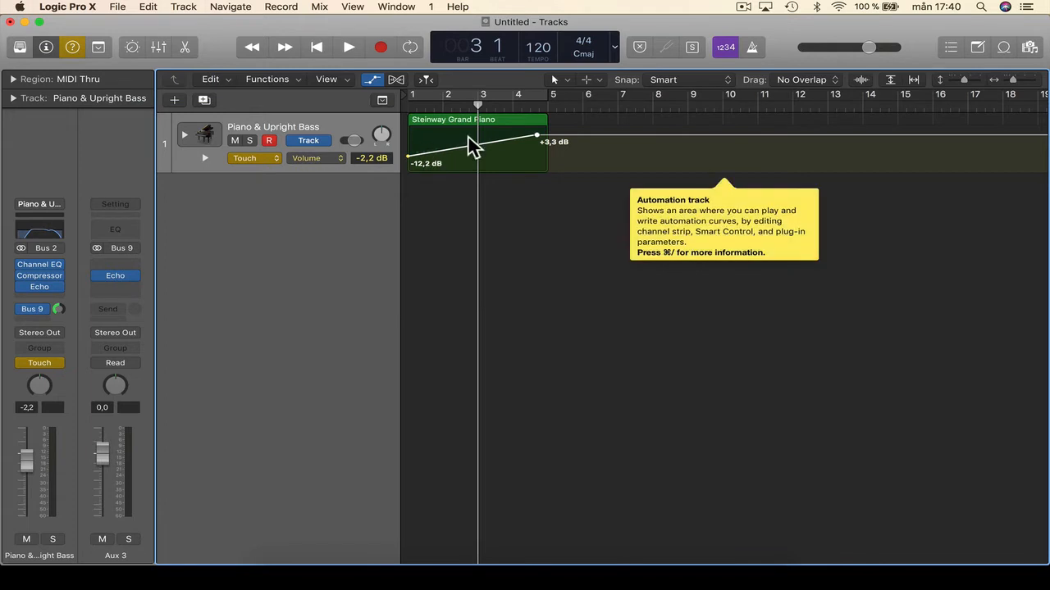
left_click(60, 364)
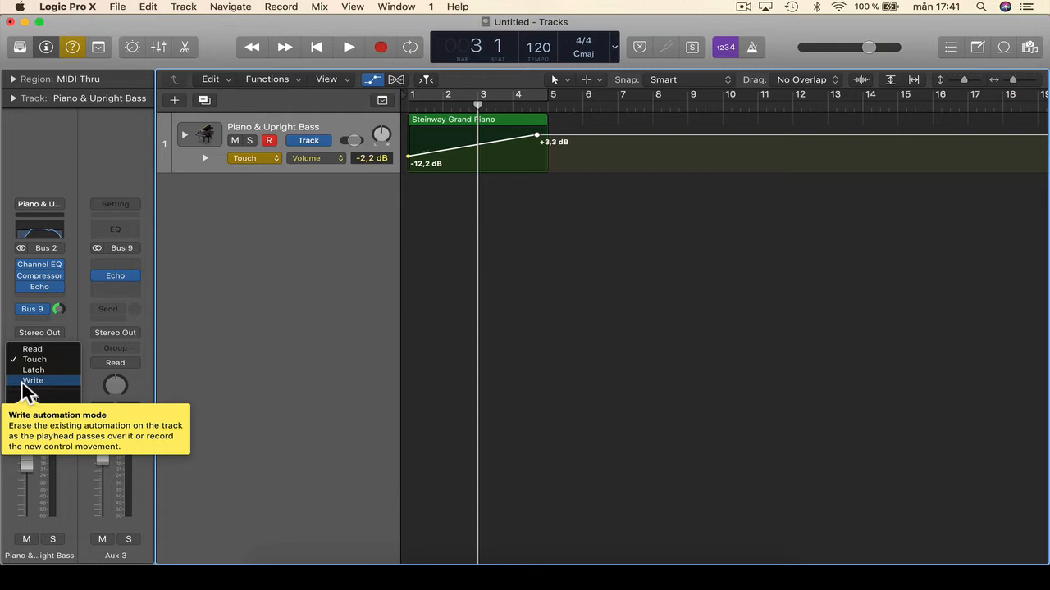
left_click(467, 256)
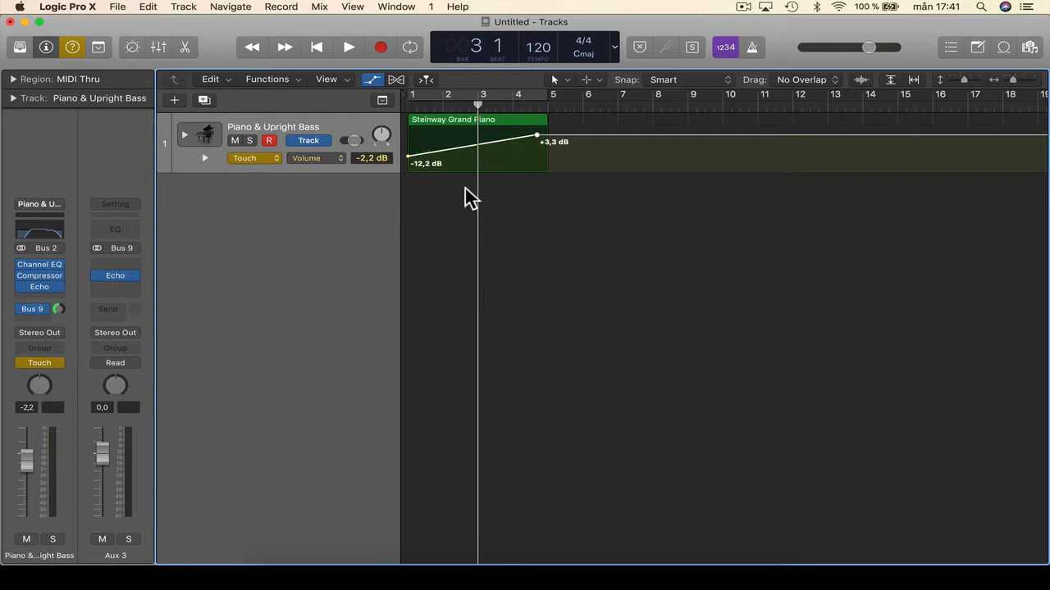
left_click(51, 363)
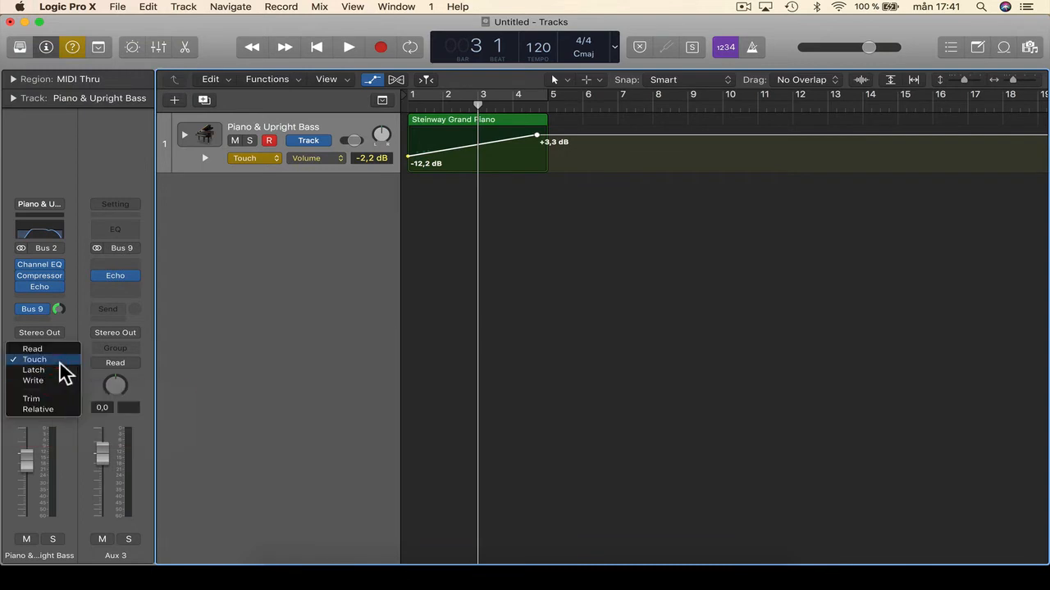
left_click(227, 348)
left_click(65, 363)
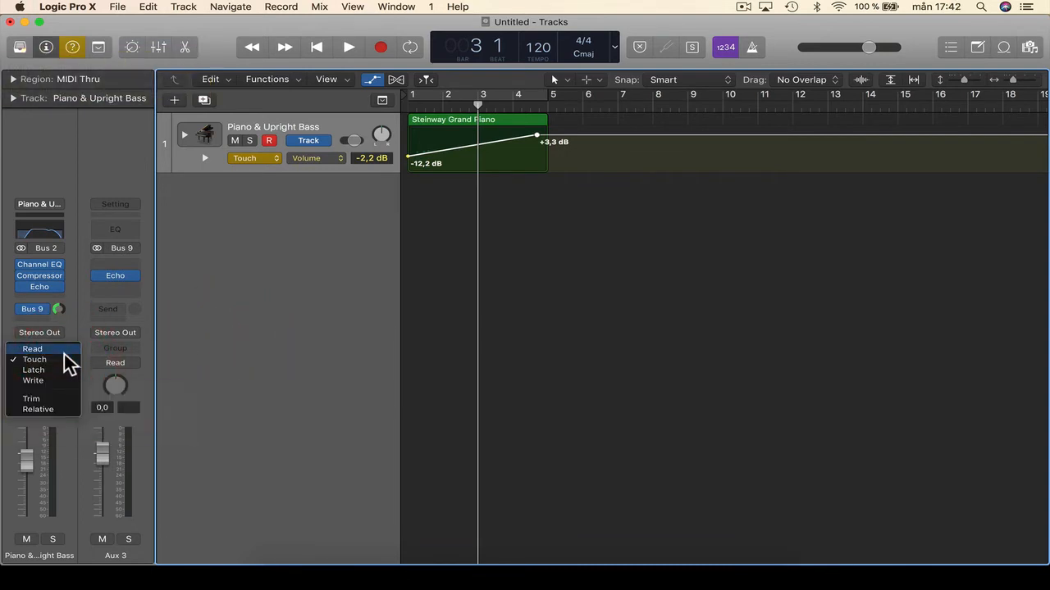
left_click(69, 359)
left_click(254, 342)
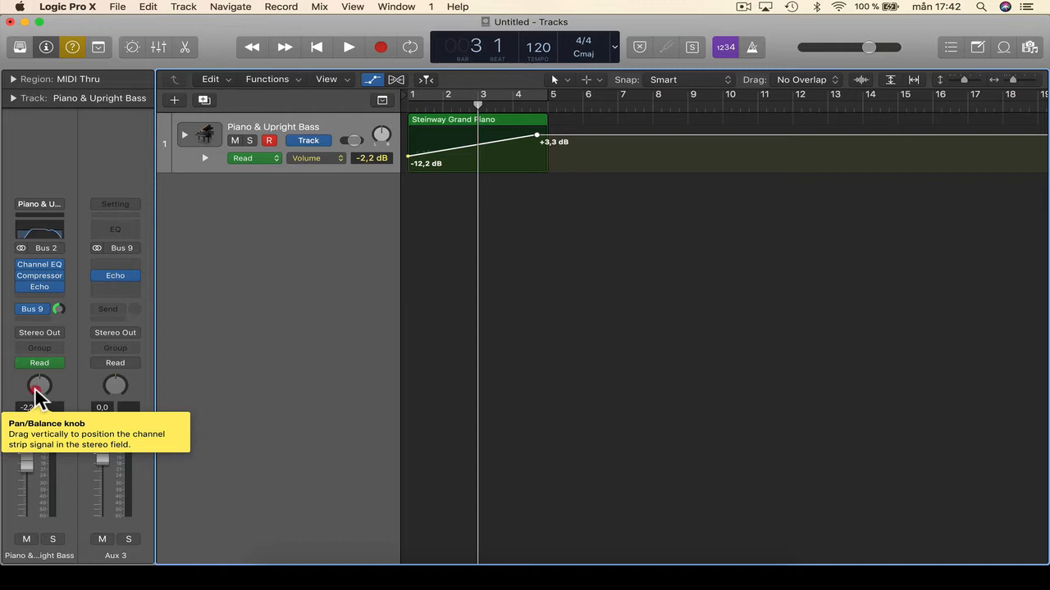
Set the piano channel strip's pan to -1, and open its name for editing without changing it.
left_click_drag(35, 387, 69, 326)
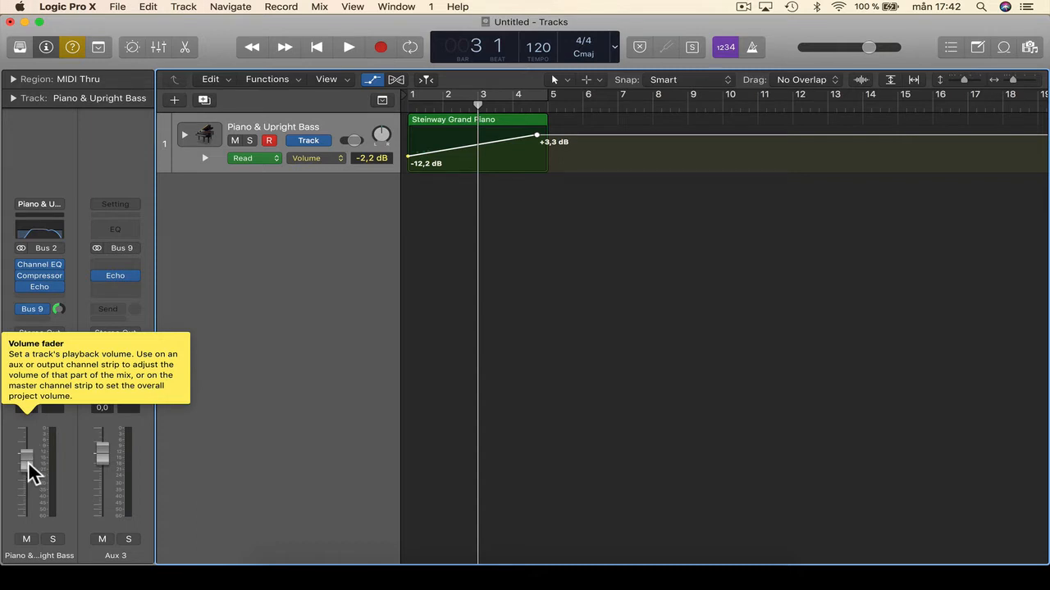
double_click(45, 556)
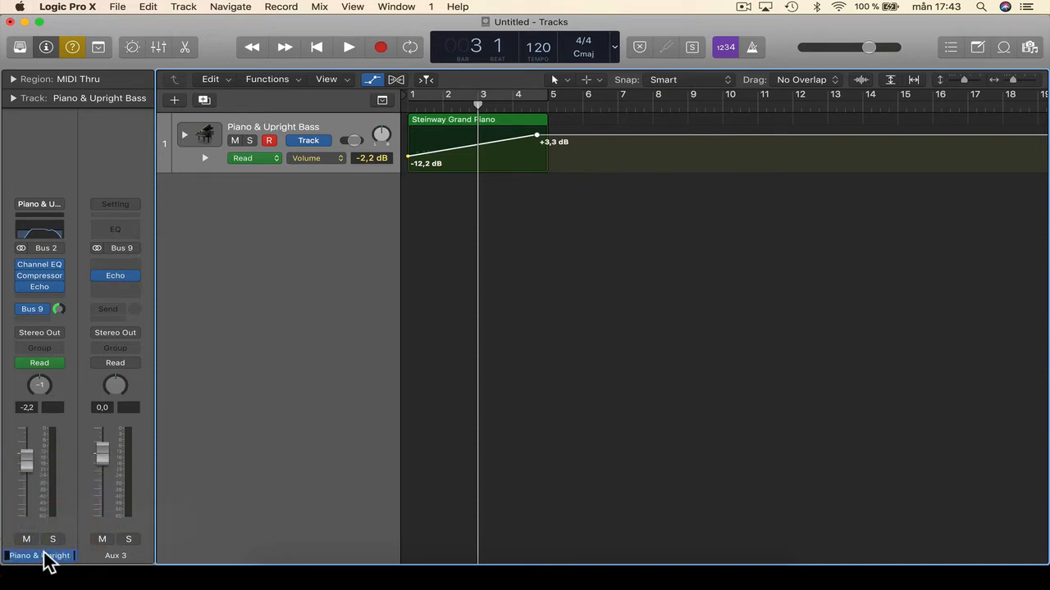
left_click(187, 483)
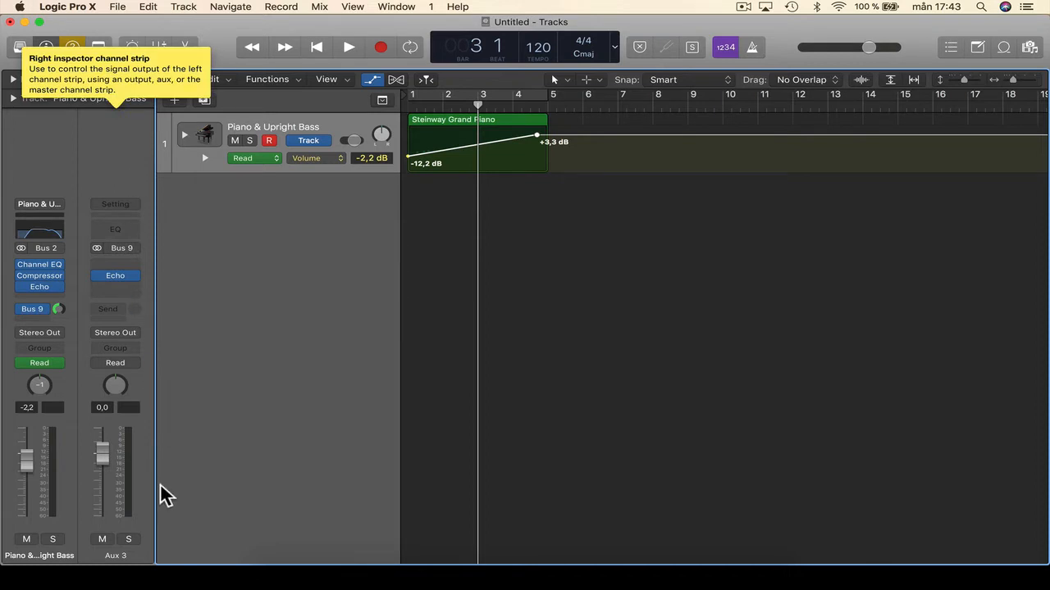
Show the toolbar to view its commands, and hide it again.
left_click(99, 48)
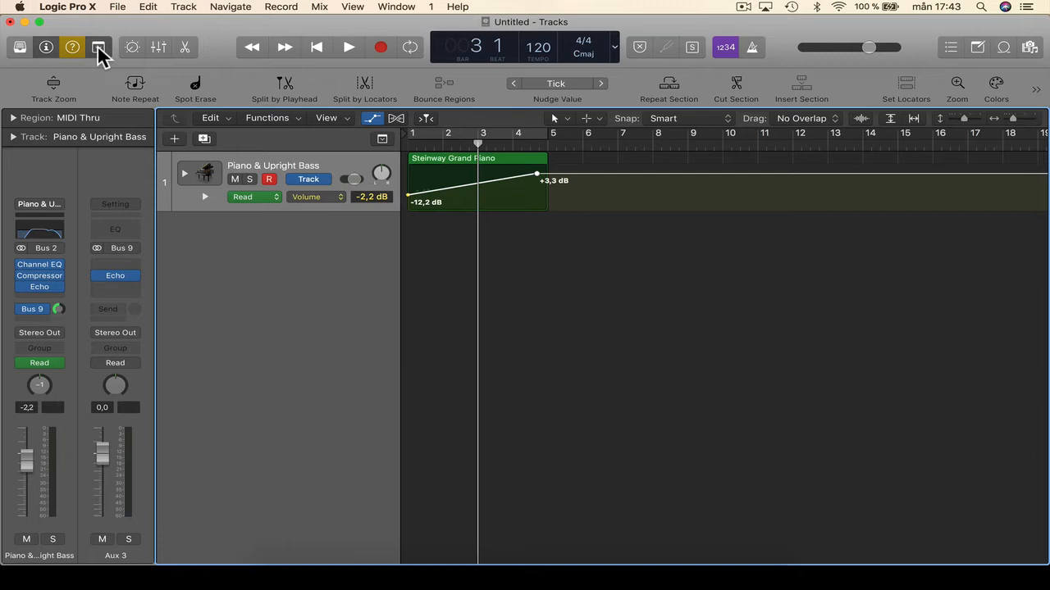
left_click(98, 47)
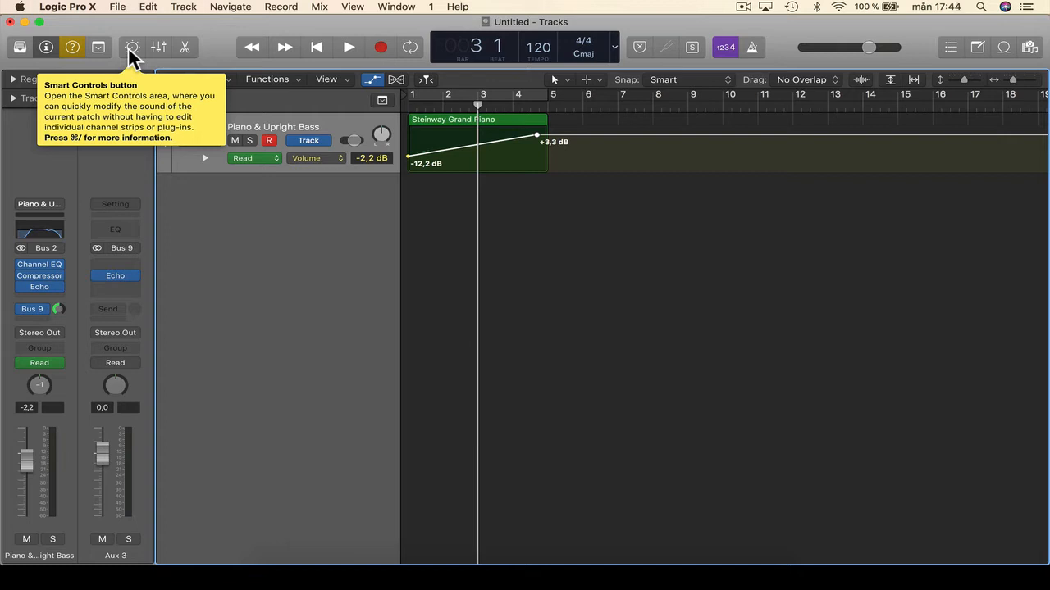
Open the piano track's Smart Controls, raise the Reverb and Low knobs slightly, and open the Echo plug-in alongside them.
left_click(129, 47)
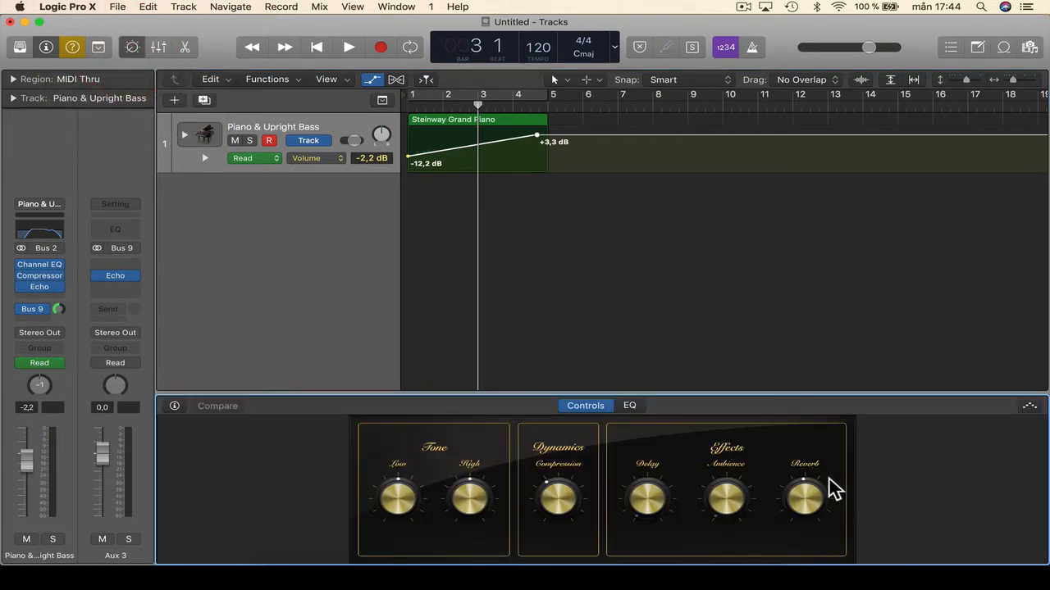
mouse_move(820, 497)
left_mouse_down()
mouse_move(802, 515)
mouse_move(807, 492)
mouse_move(738, 500)
left_mouse_up()
left_click(736, 501)
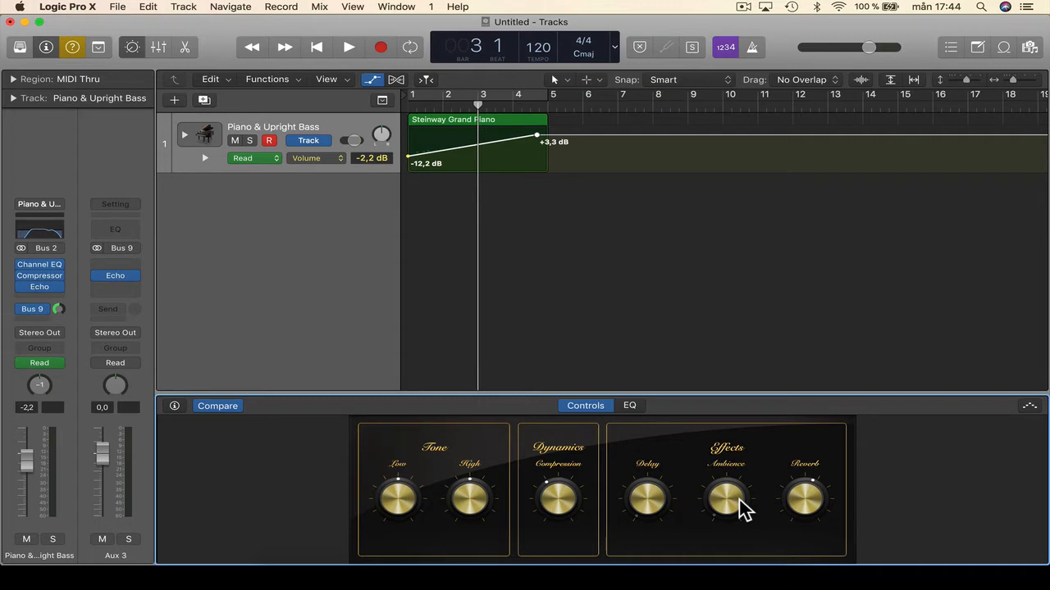
left_click(40, 286)
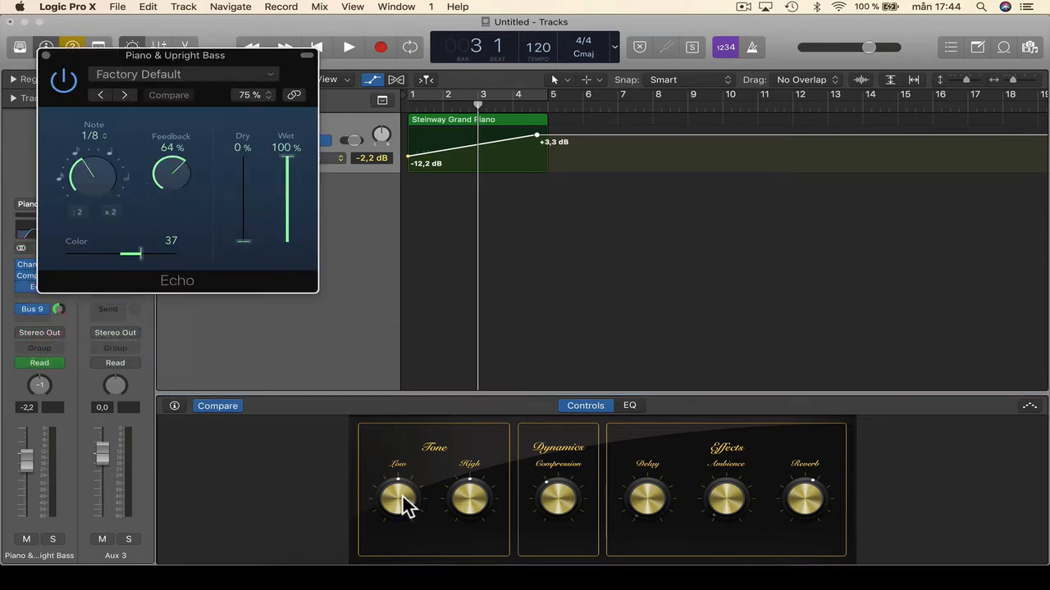
mouse_move(402, 500)
left_mouse_down()
mouse_move(412, 447)
mouse_move(391, 511)
mouse_move(393, 497)
left_mouse_up()
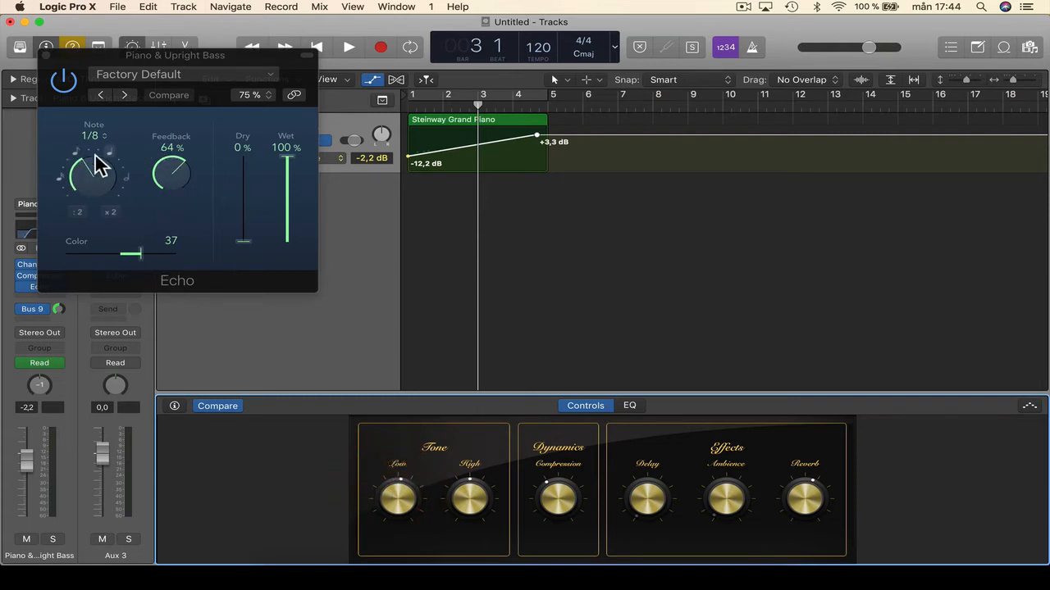
left_click(381, 504)
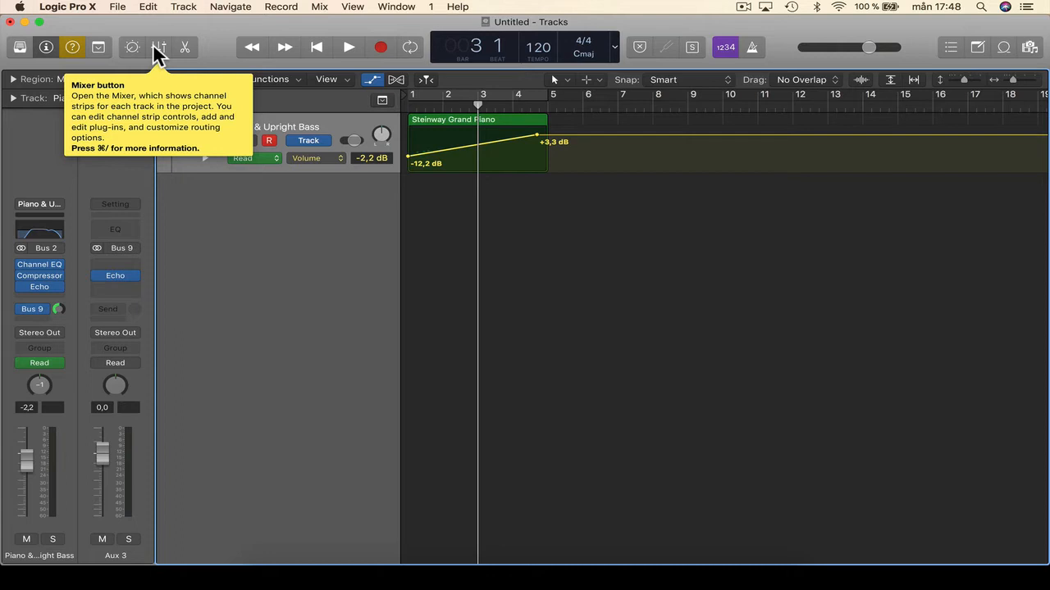
Open the Mixer, enlarge it to view the full channel strips with plug-ins and sends, and close it.
left_click(155, 48)
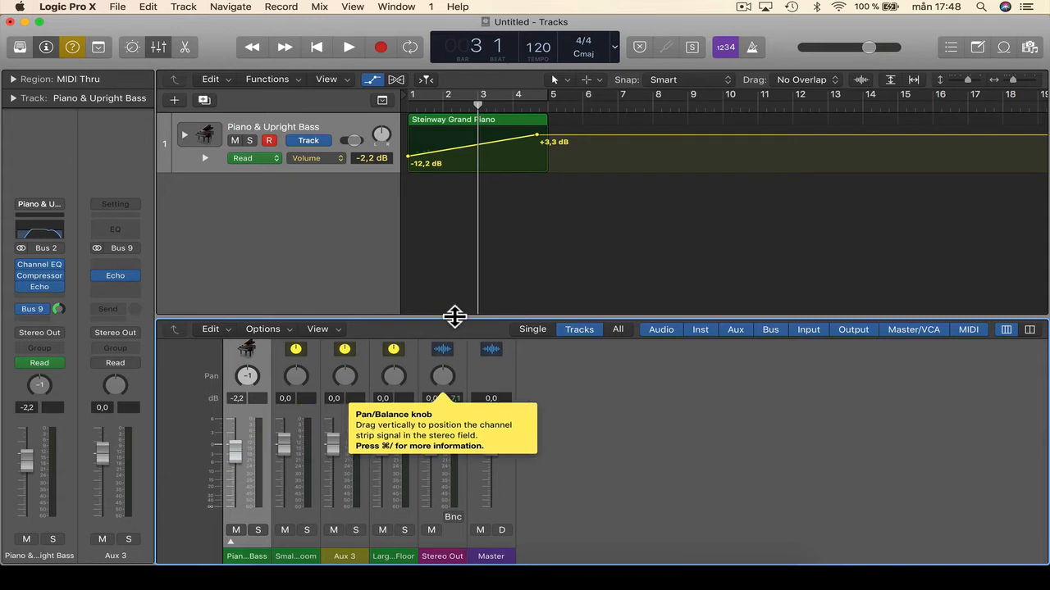
left_click_drag(455, 317, 548, 140)
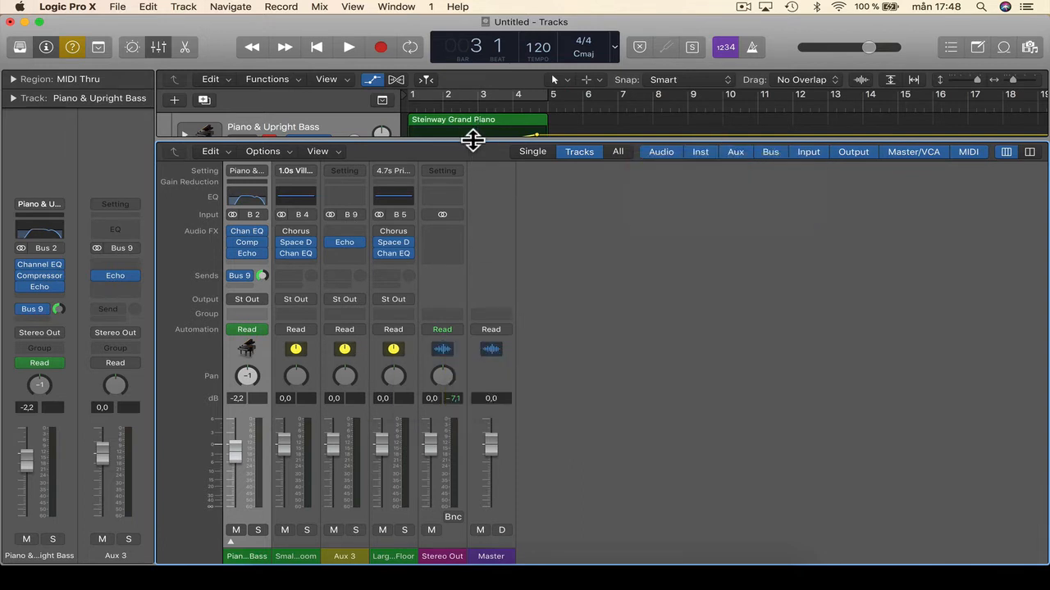
left_click_drag(472, 140, 434, 250)
left_click(155, 48)
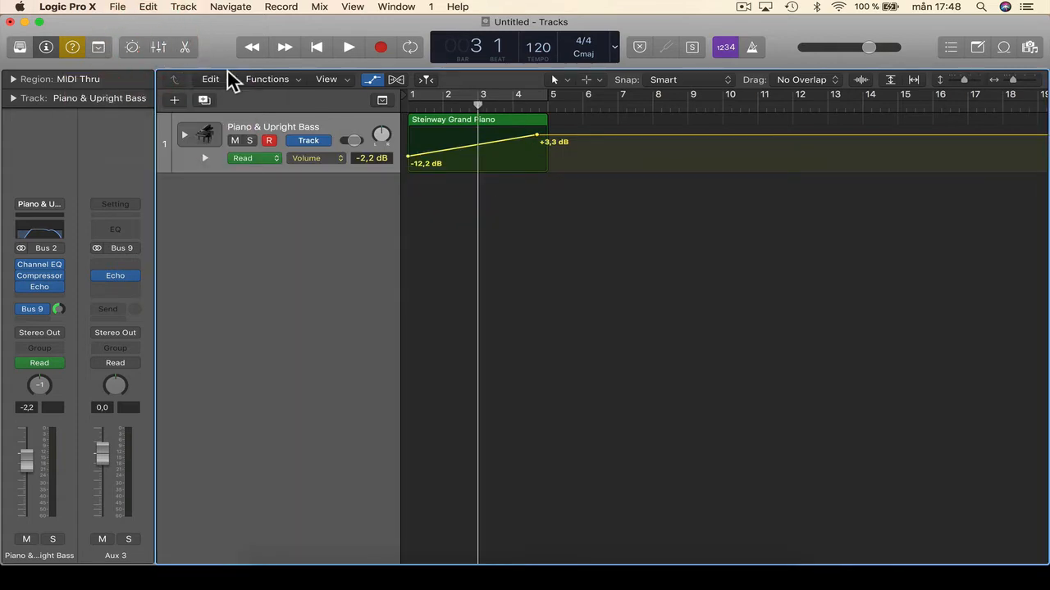
Open the Piano Roll editor below the tracks and hide the track automation.
left_click(185, 48)
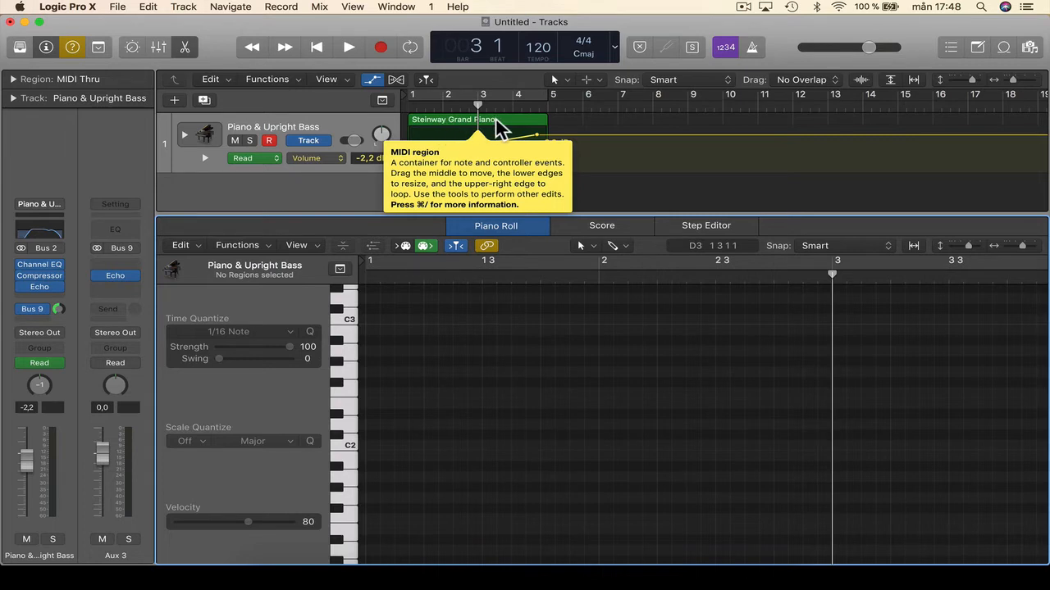
key("a")
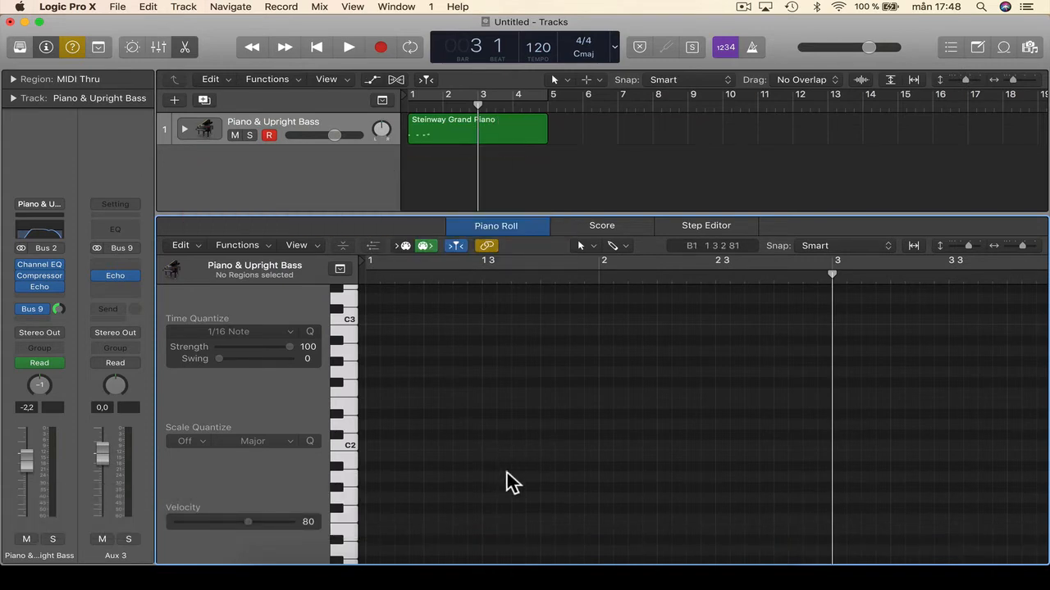
left_click(522, 232)
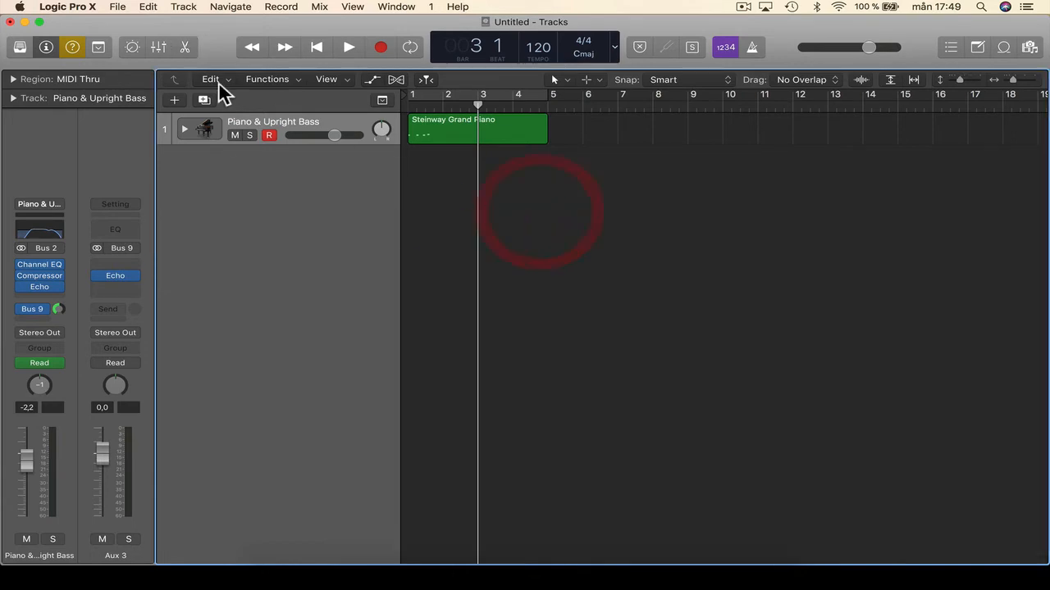
left_click(190, 46)
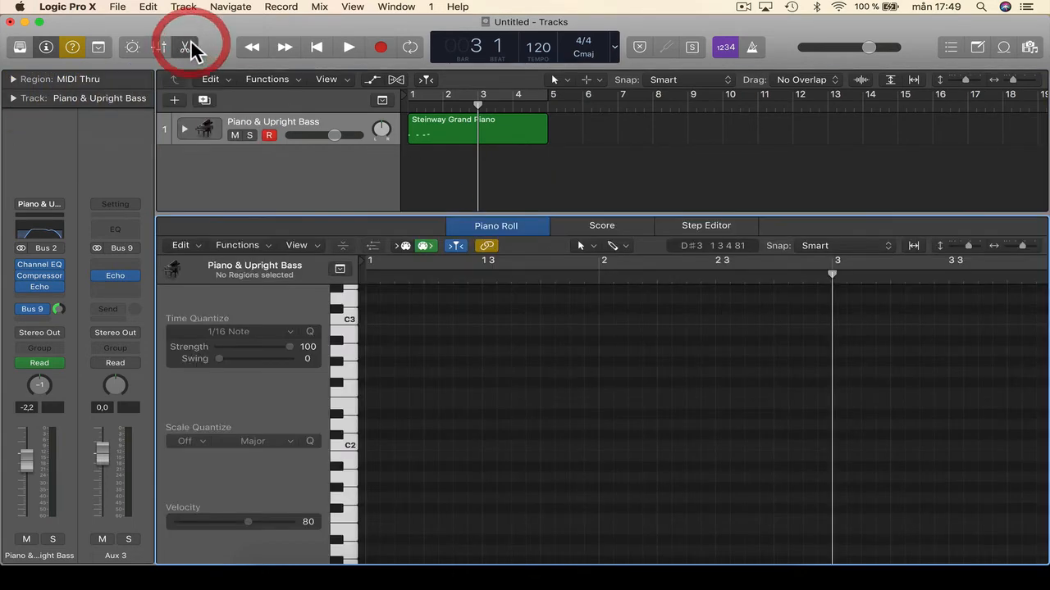
View the piano region's notes in the Score editor and in the Step Editor.
left_click(601, 230)
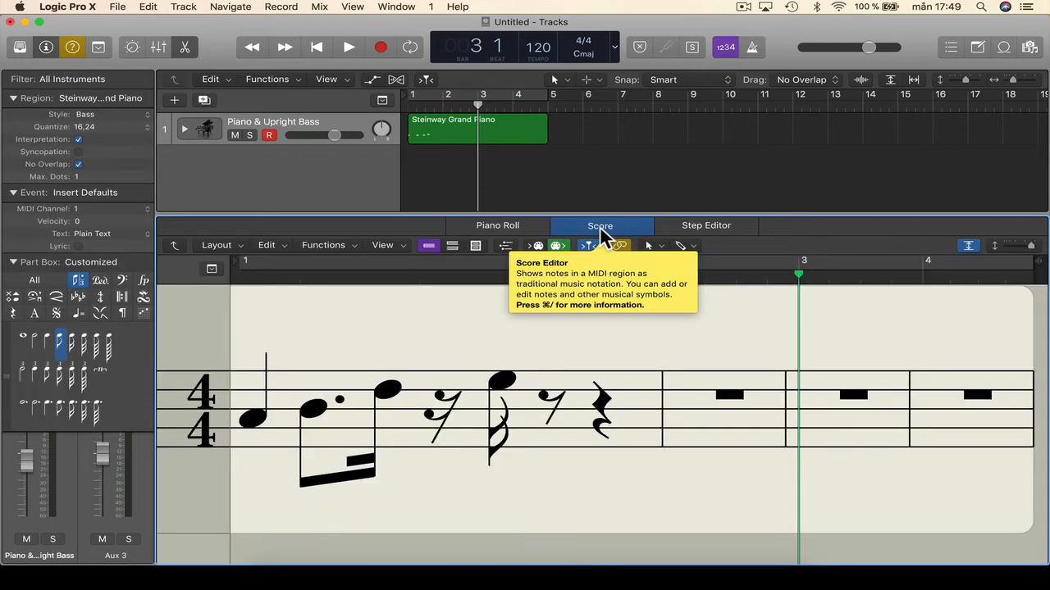
left_click(733, 230)
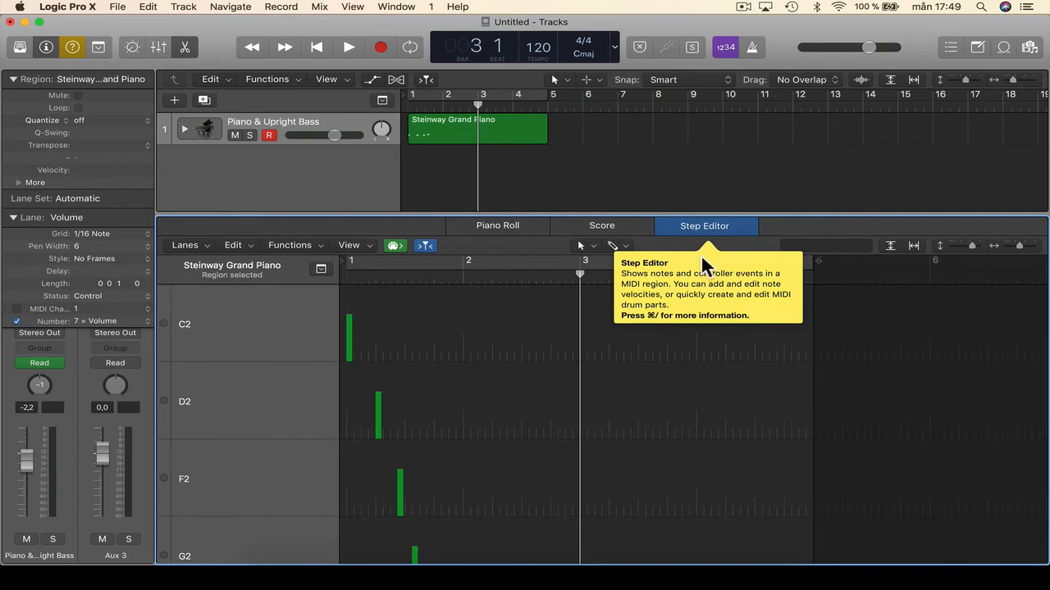
scroll(659, 344, "down", 3)
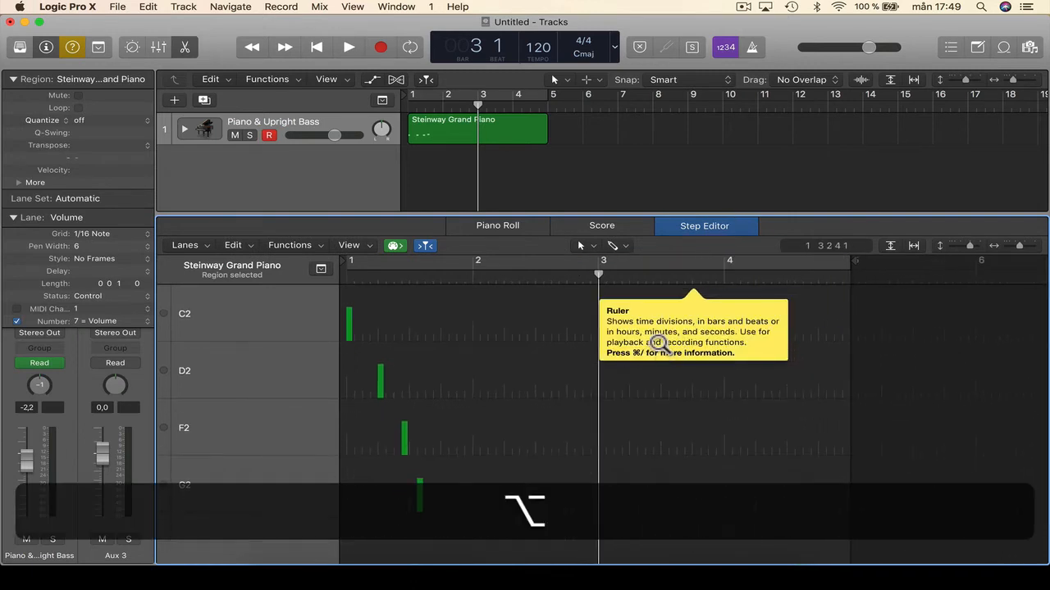
Close the Step Editor, turn on the cycle area over the piano region and shorten it to end at bar 3.
left_click(716, 230)
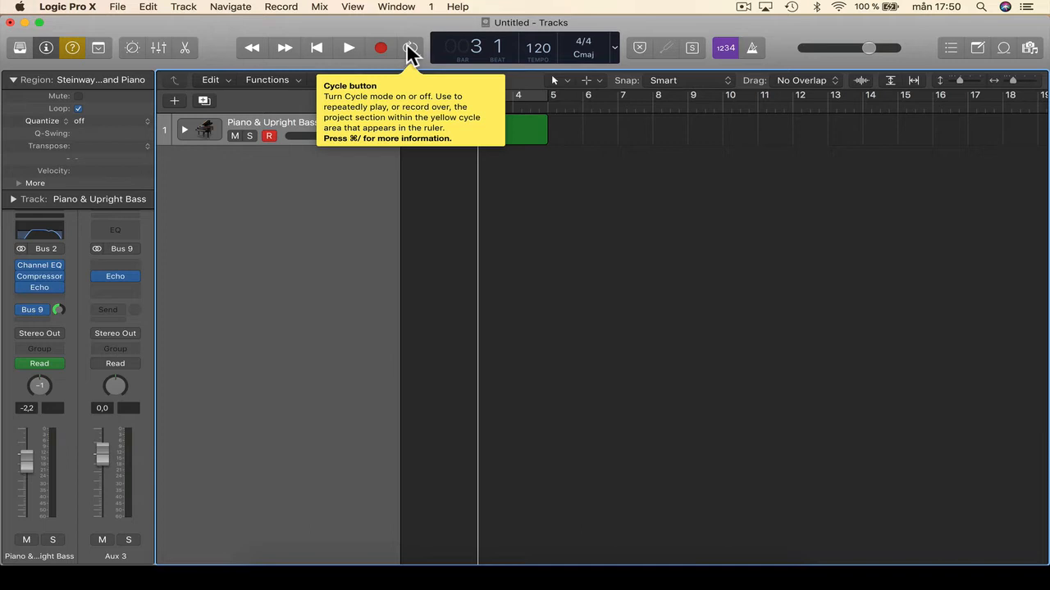
left_click(522, 96)
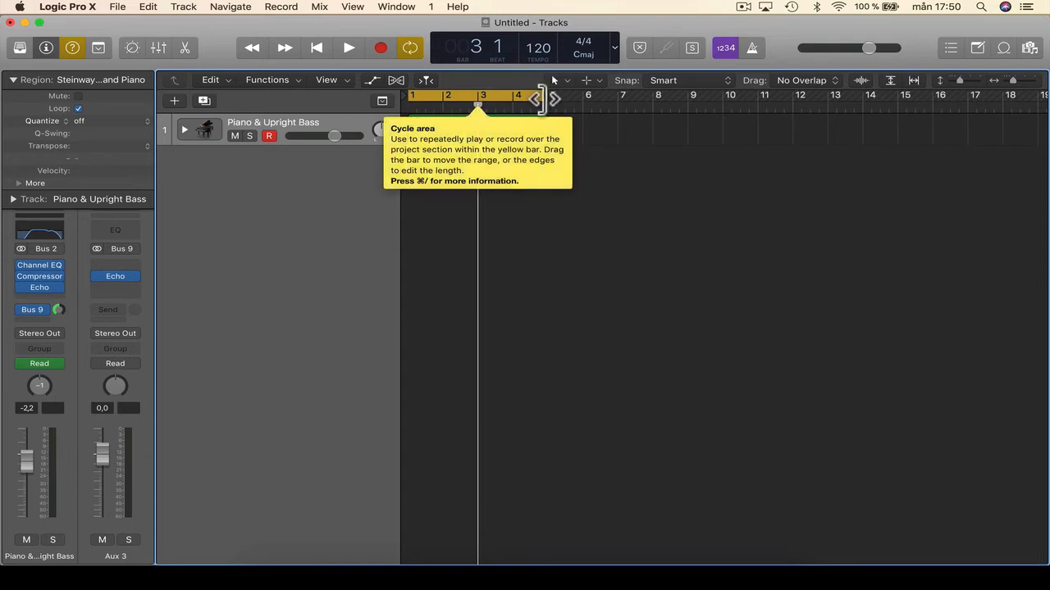
left_click_drag(546, 96, 471, 98)
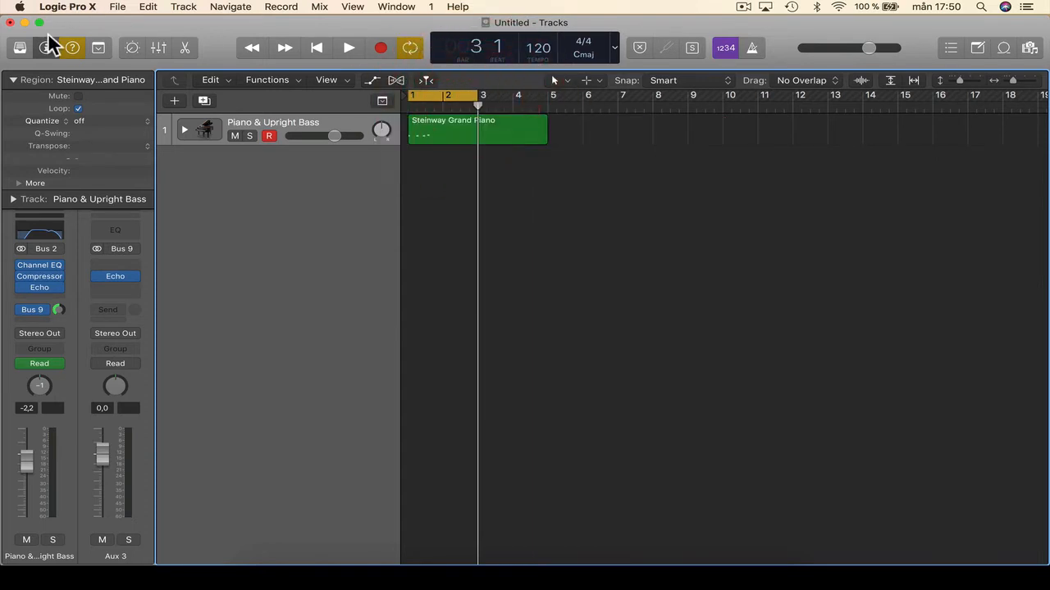
Hide Quick Help and redraw the cycle area so it covers only bar 4.
left_click(72, 48)
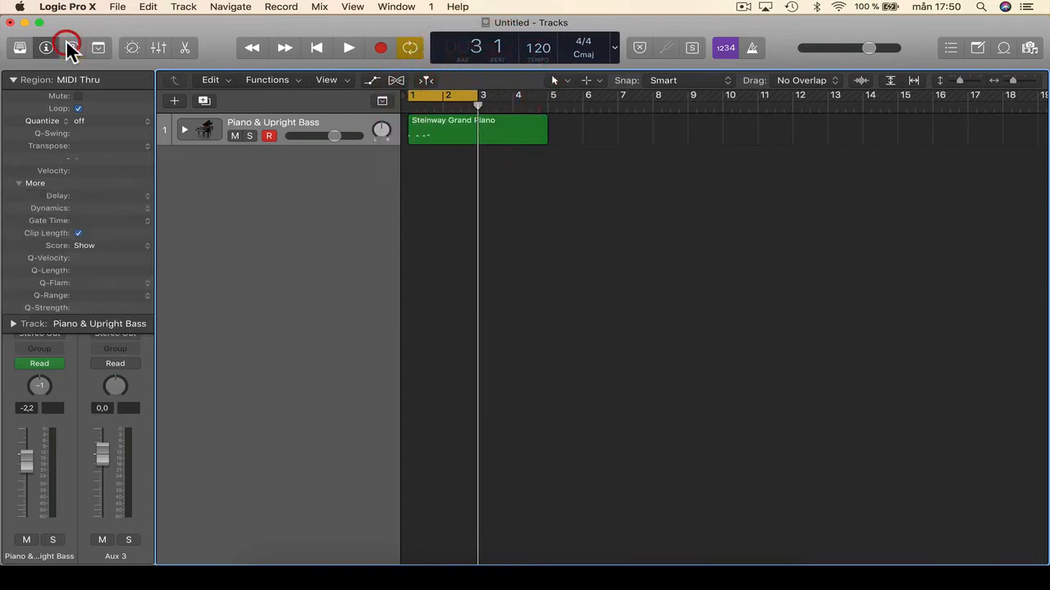
left_click(451, 100)
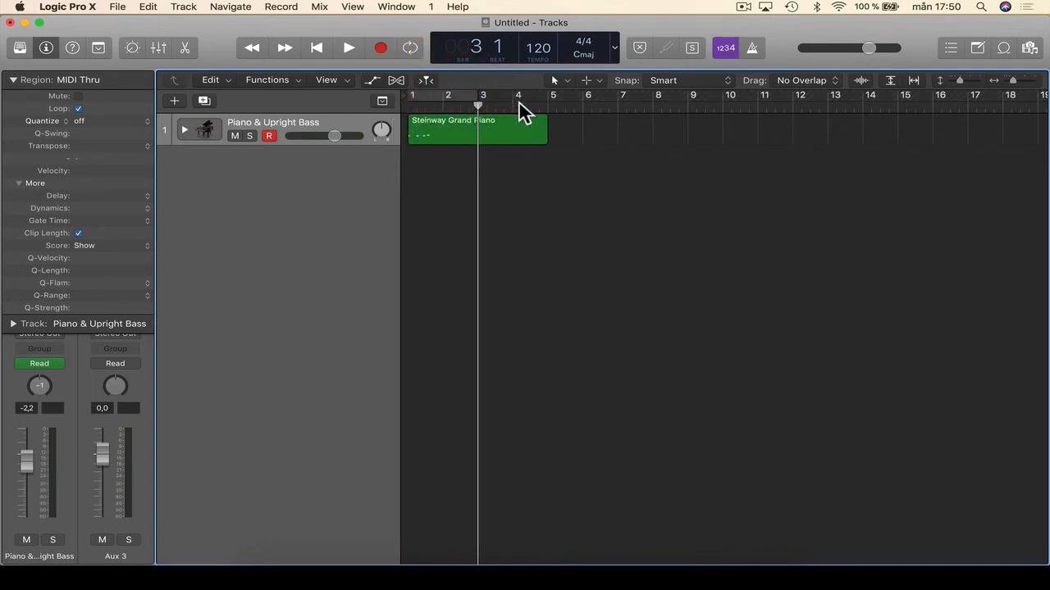
left_click_drag(513, 98, 549, 98)
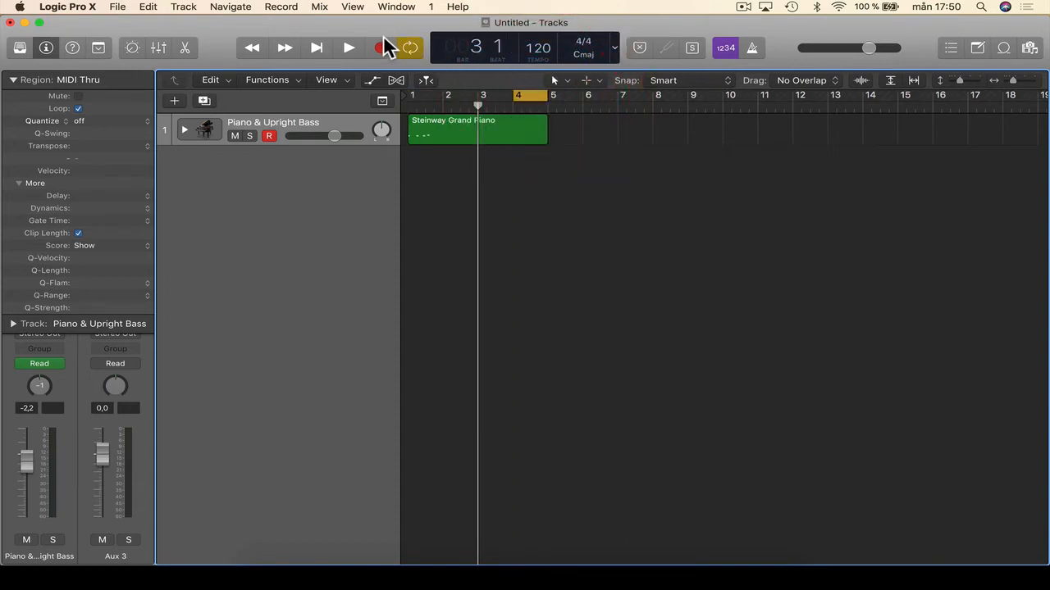
Switch cycle mode on and off several times, from both the control bar and the ruler, leaving it off.
left_click(411, 50)
left_click(411, 50)
left_click(411, 49)
left_click(522, 94)
left_click(523, 96)
left_click(520, 96)
left_click(522, 96)
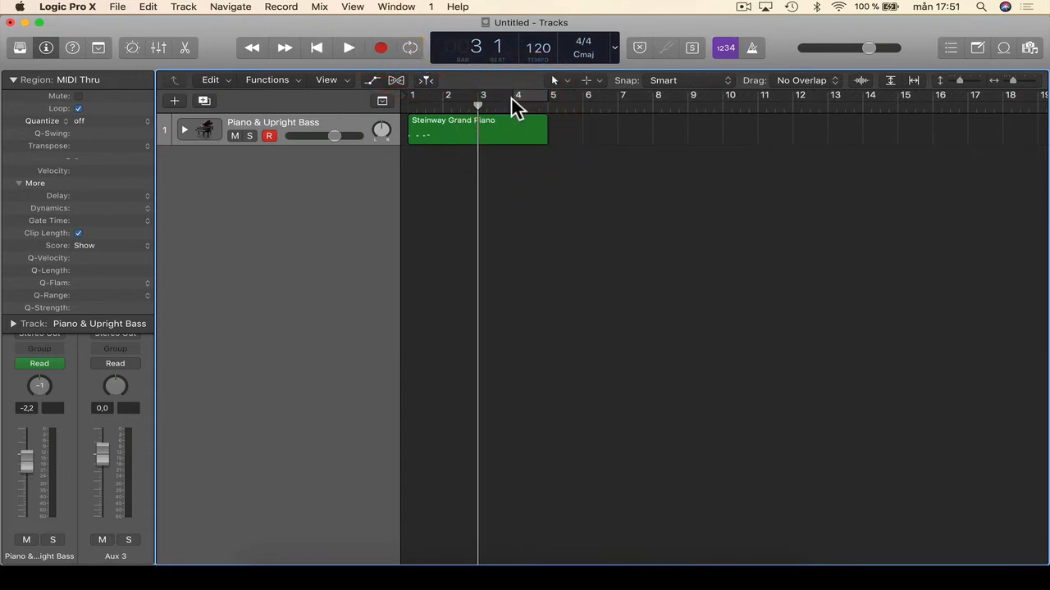
Draw a six-bar cycle area from bar 2, shift it to start at bar 5, and turn it off.
left_click_drag(447, 94, 664, 107)
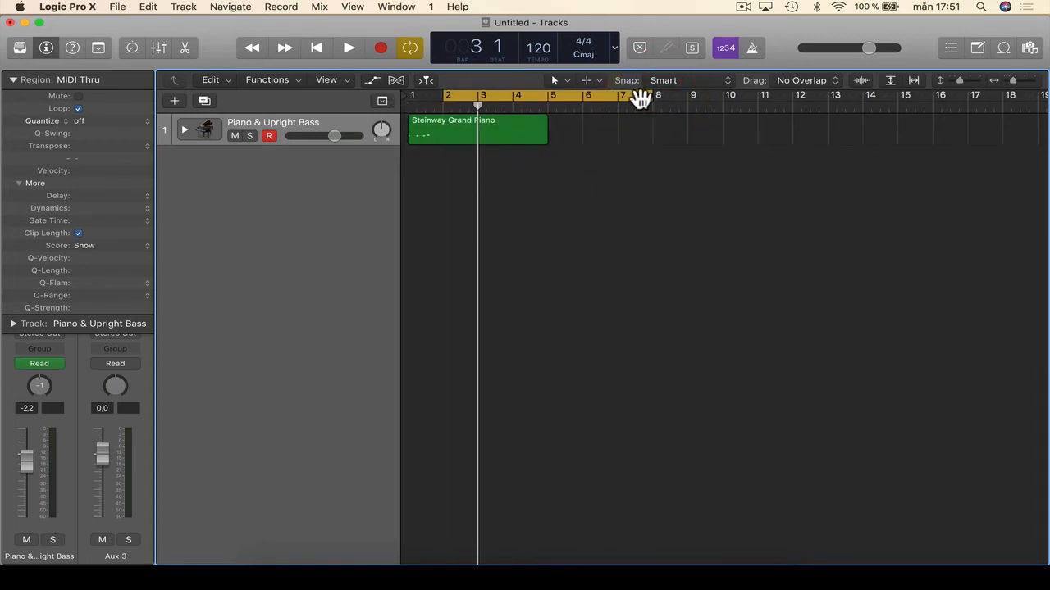
left_click_drag(563, 95, 654, 96)
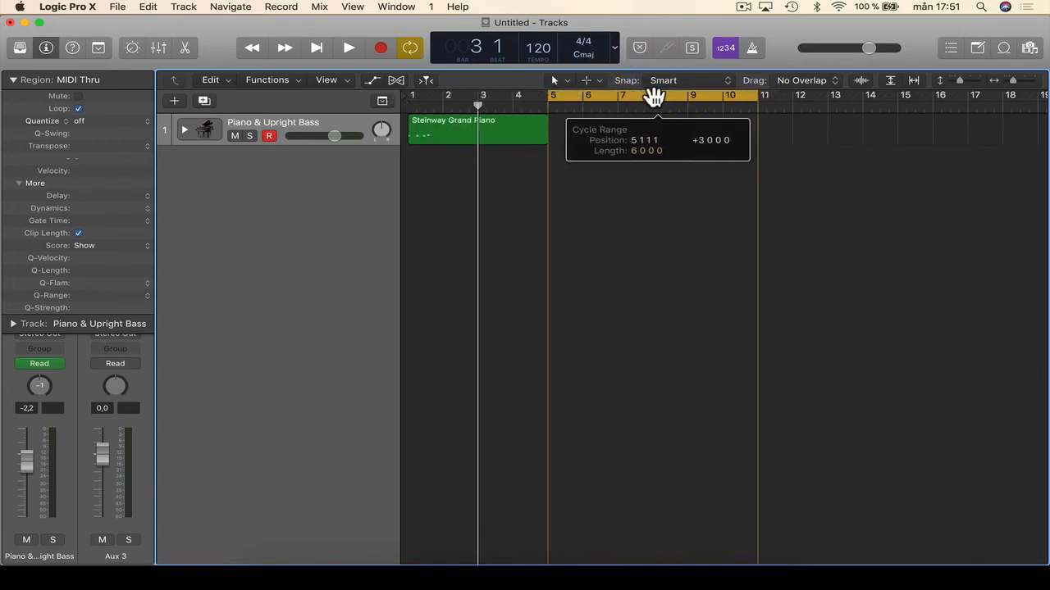
left_click(653, 96)
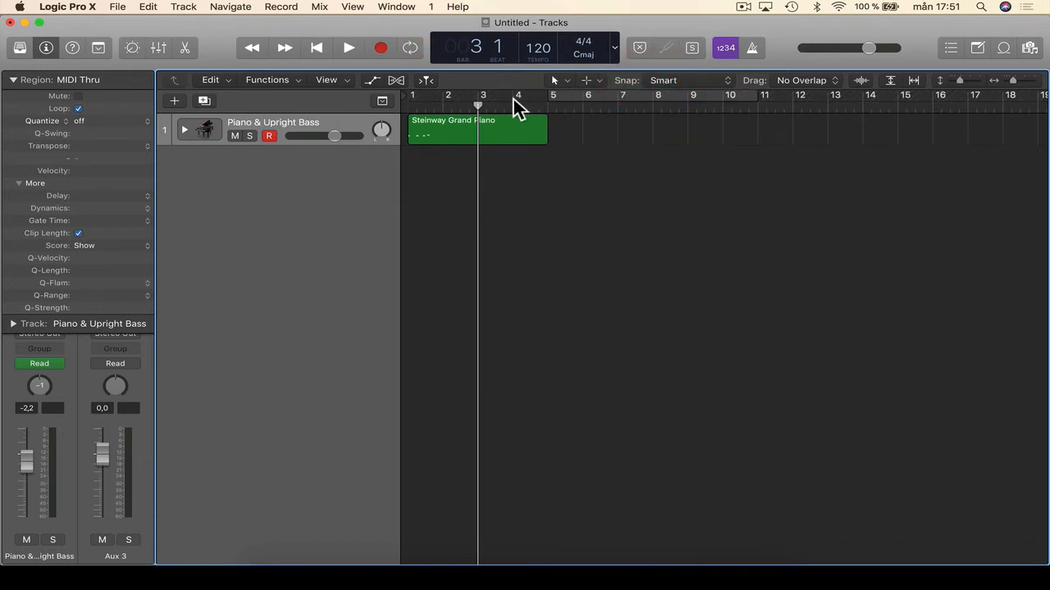
Draw a cycle area from bar 4 to bar 7 and turn Quick Help back on.
left_click_drag(513, 97, 621, 105)
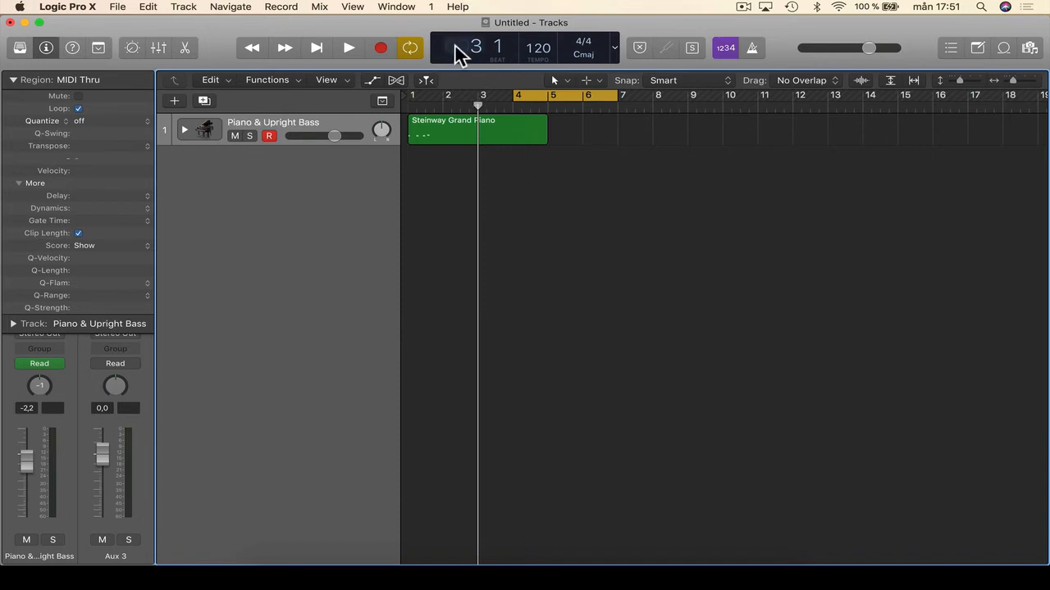
left_click(73, 47)
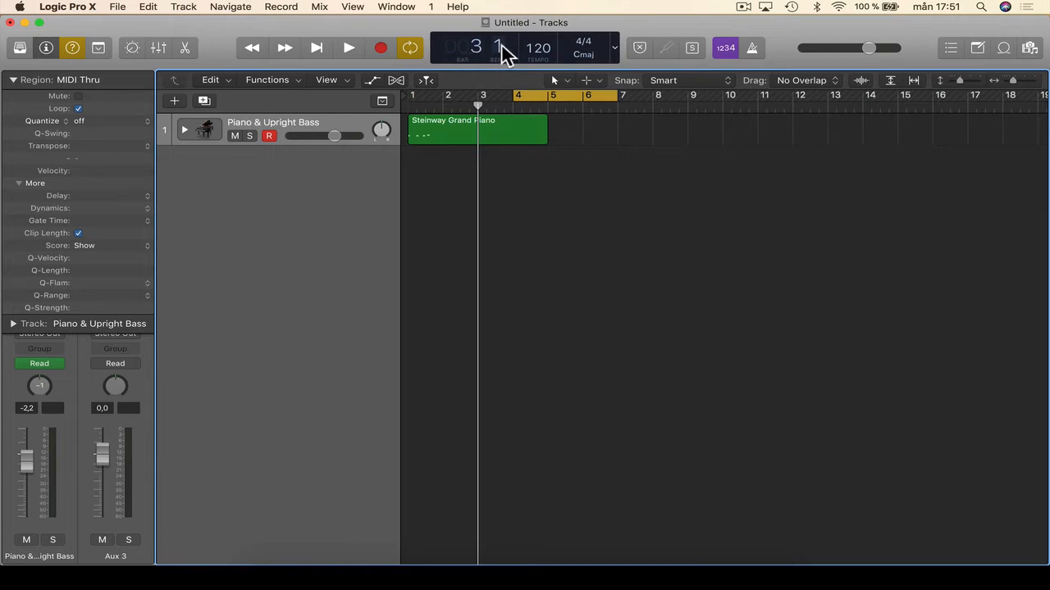
Move the playhead to bar 5 by entering the bar number in the playhead position display.
mouse_move(506, 56)
double_click(468, 46)
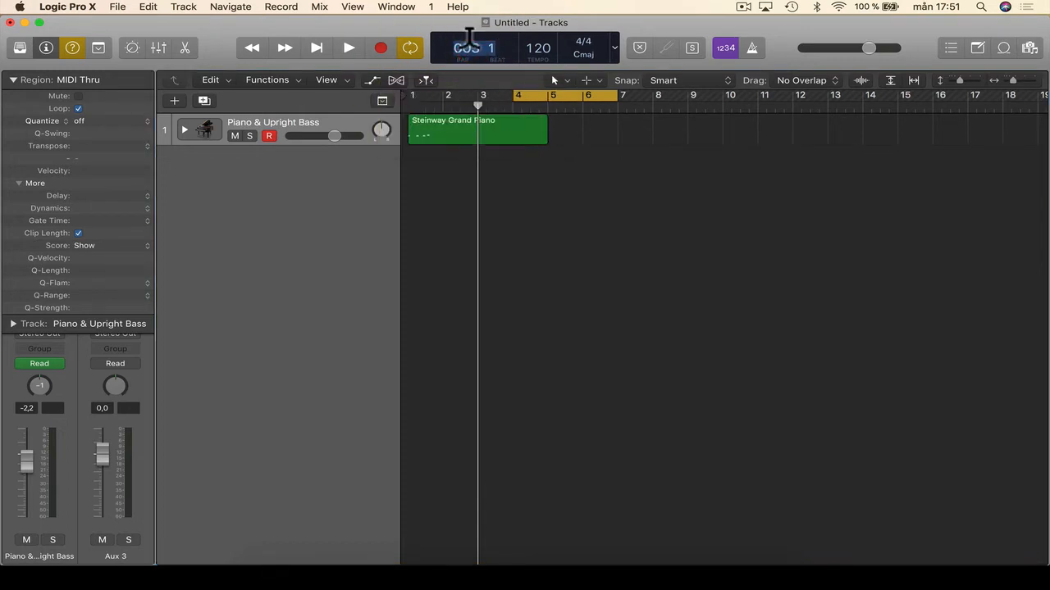
type("5")
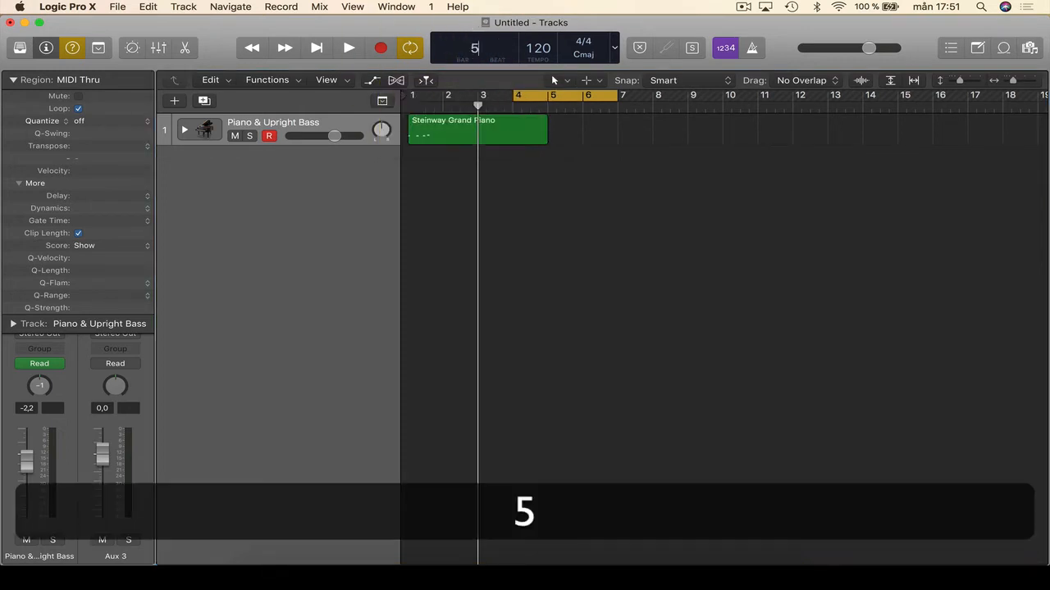
key("Return")
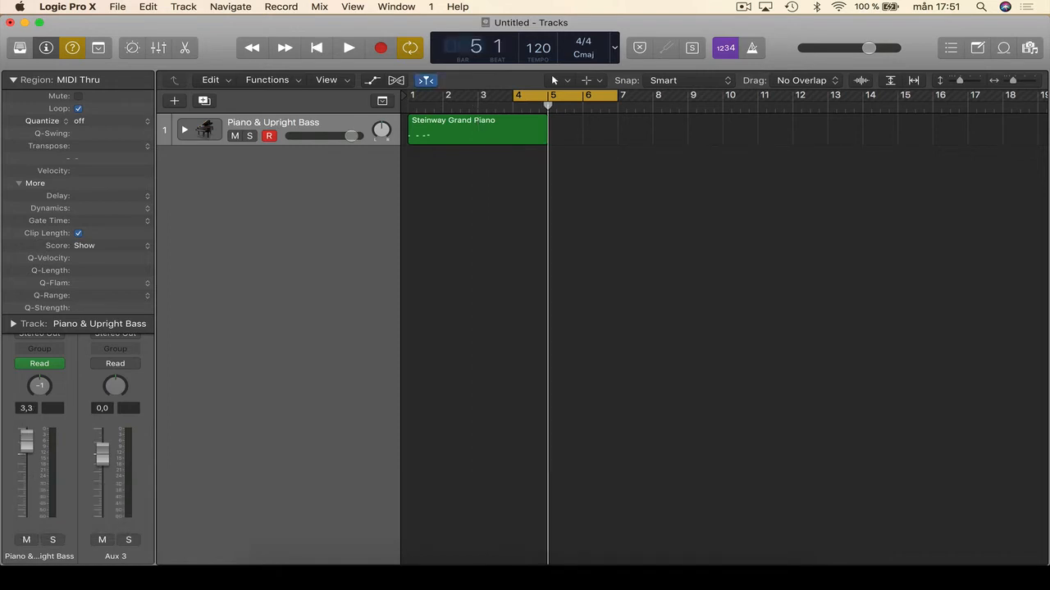
Set the project tempo to 110 and return it to 120.
double_click(533, 48)
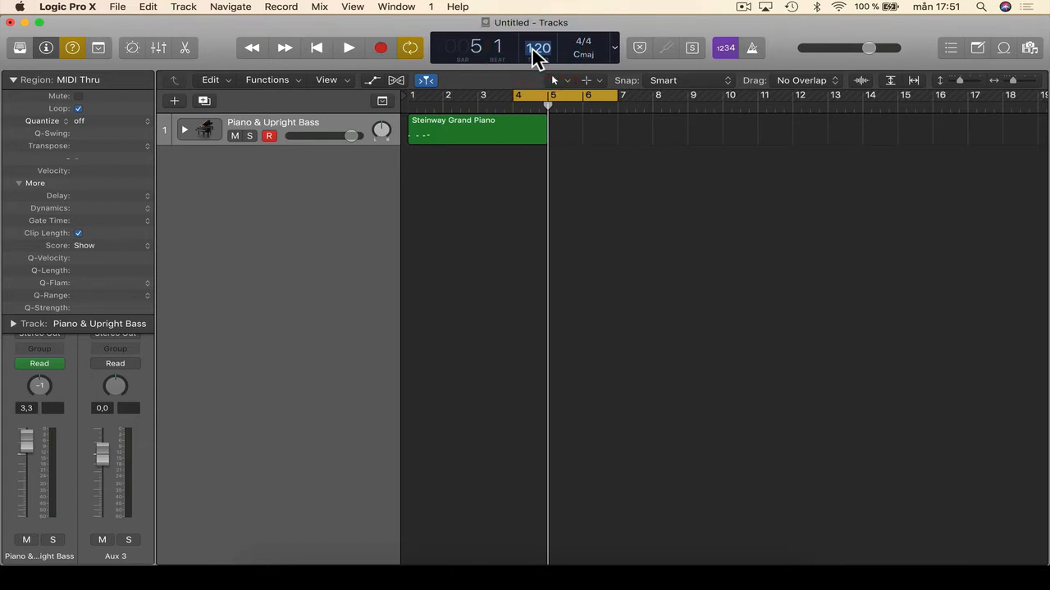
type("110")
key("Return")
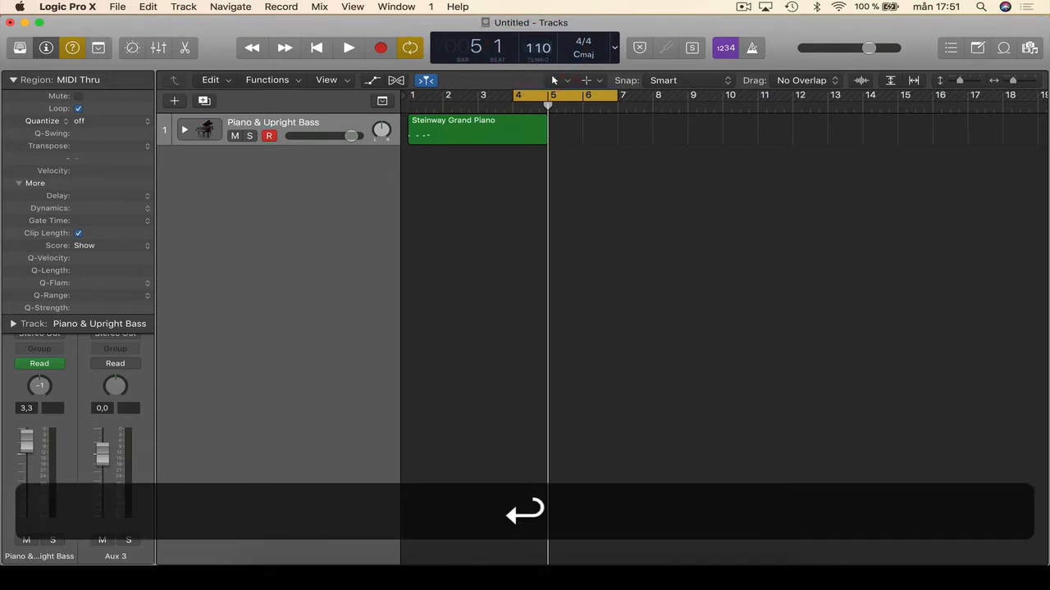
mouse_move(532, 49)
left_mouse_down()
mouse_move(538, 7)
mouse_move(512, 82)
mouse_move(532, 33)
mouse_move(525, 41)
left_mouse_up()
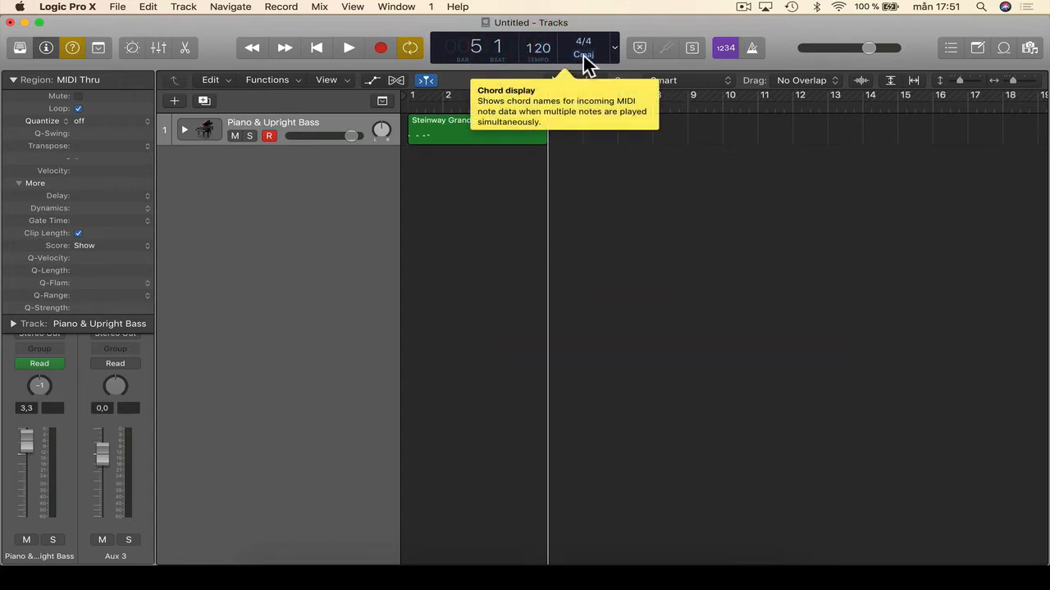
Look through the project key choices and the display mode options of the LCD.
left_click(585, 64)
left_click(656, 117)
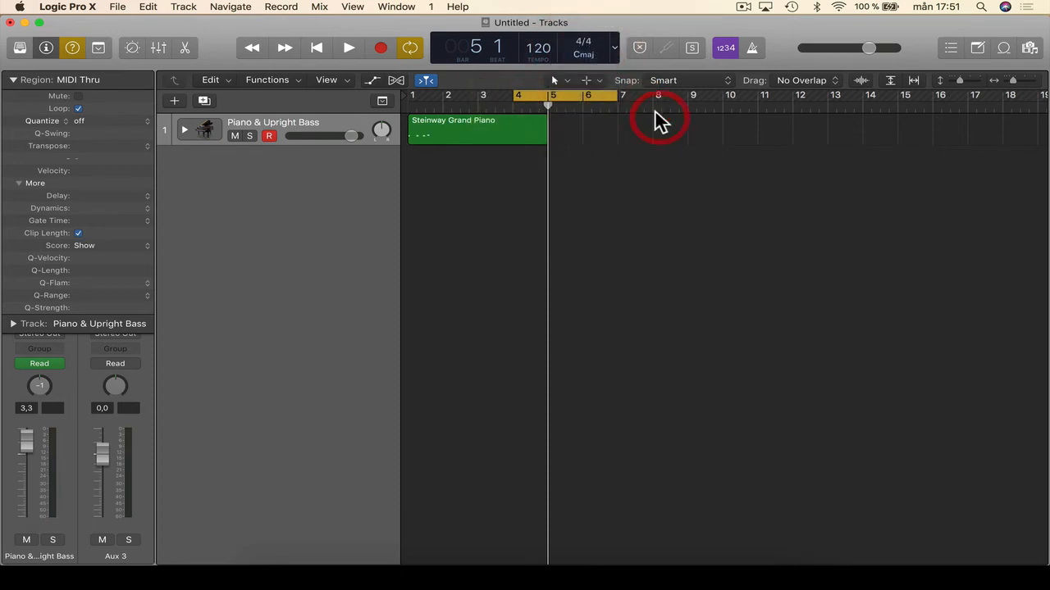
left_click(613, 47)
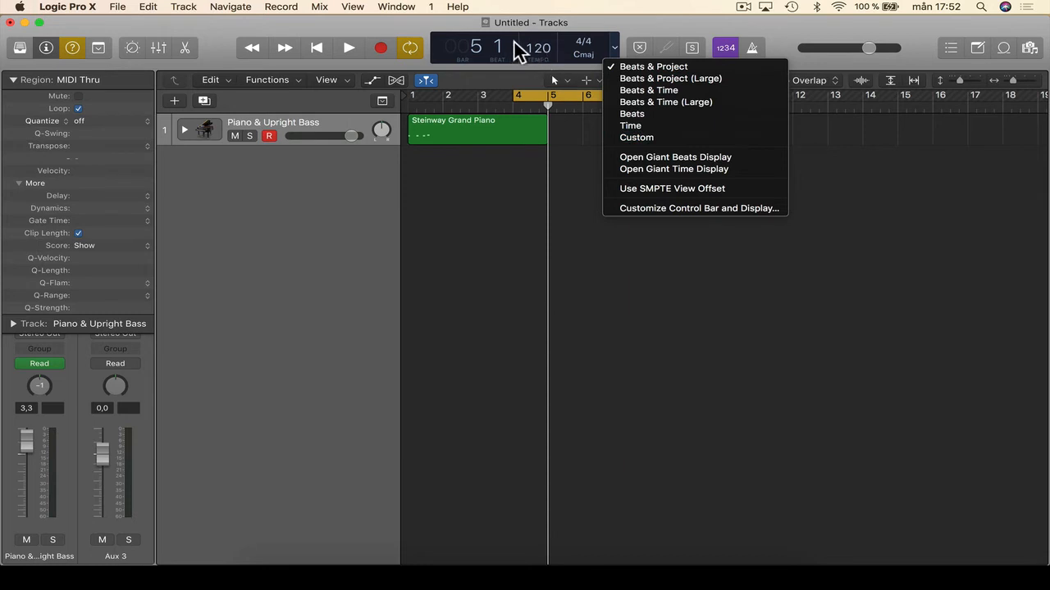
left_click(573, 33)
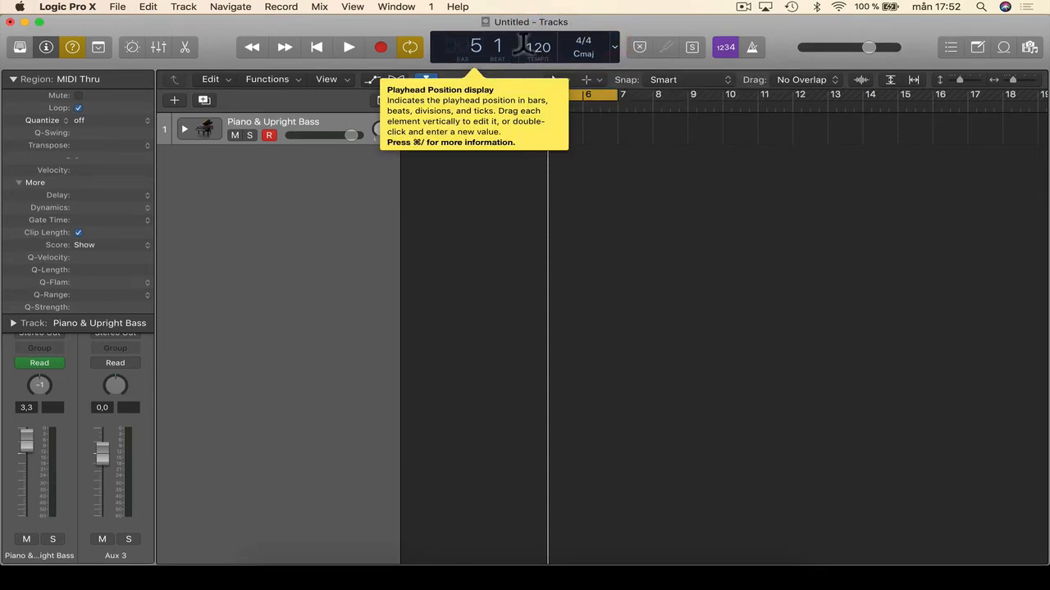
Open the Giant Beats Display and move it to the lower-right corner of the workspace.
left_click(615, 47)
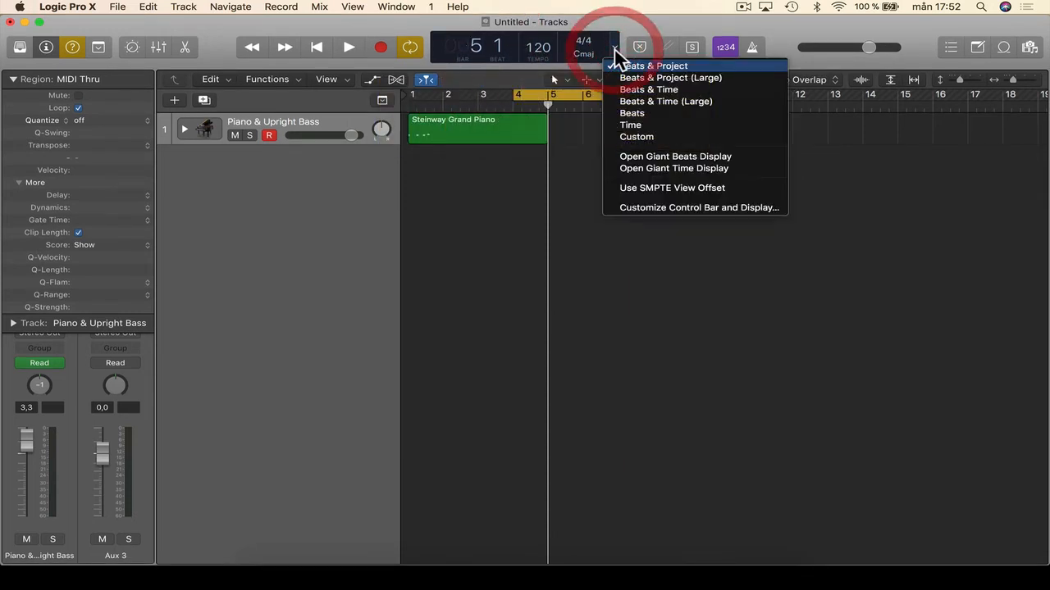
left_click(664, 155)
left_click(479, 205)
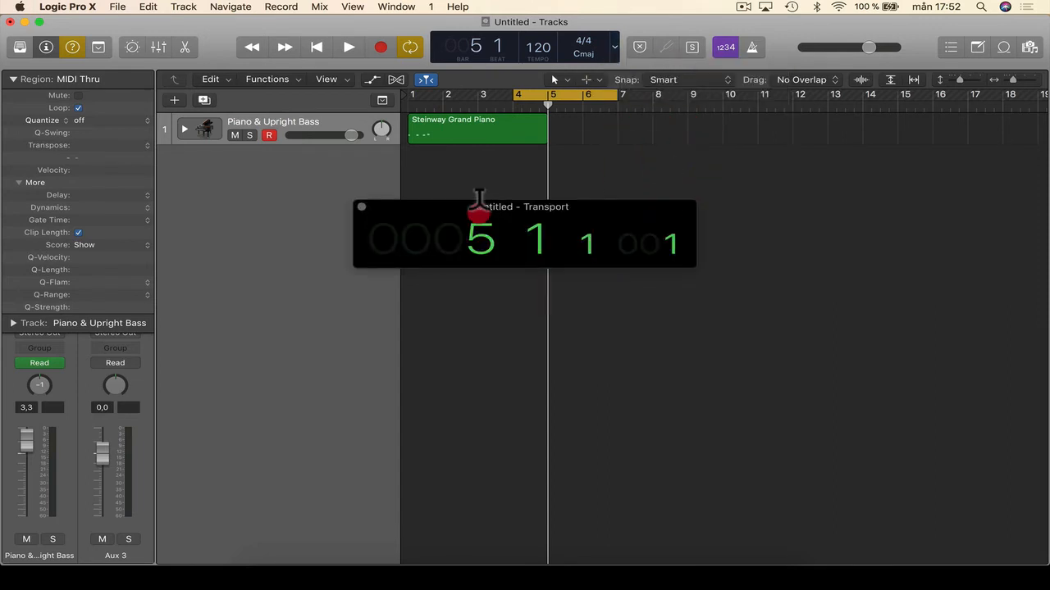
left_click_drag(479, 205, 759, 503)
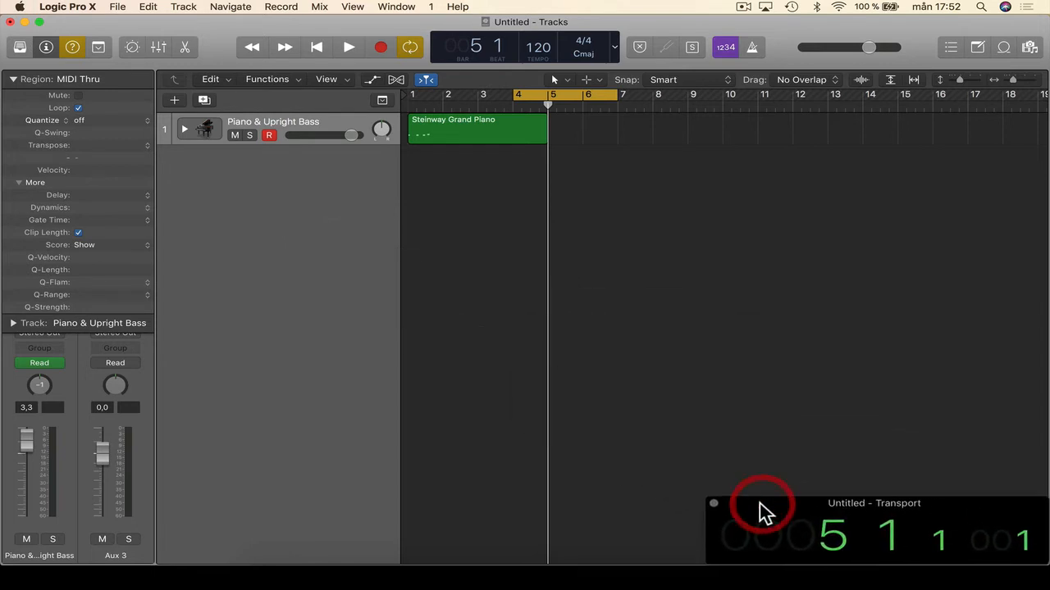
Play the project briefly to watch the position in the giant beats display, stop playback and close the display.
left_click(663, 438)
key("space")
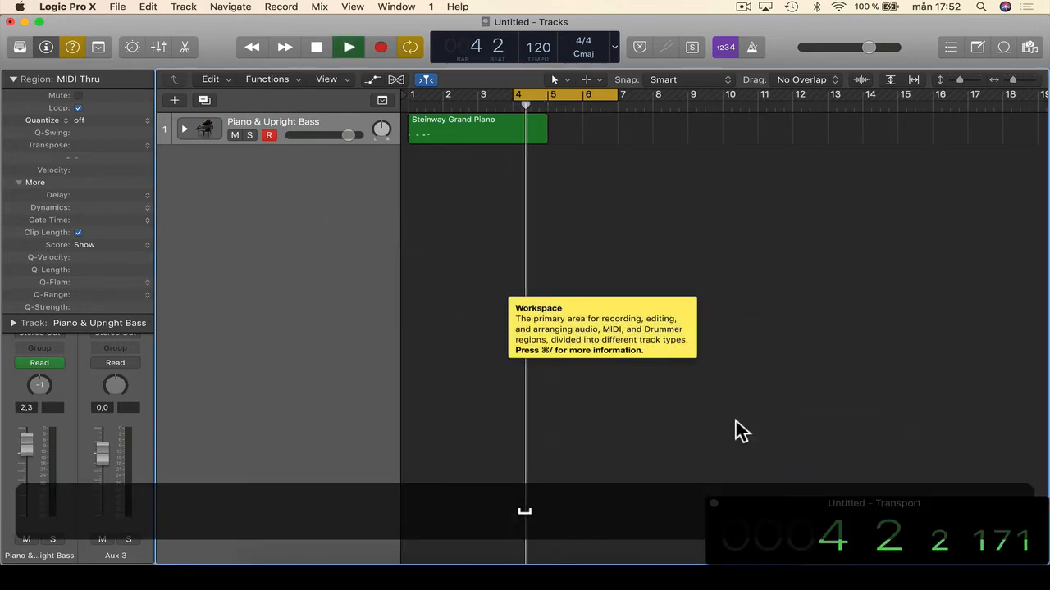
key("space")
left_click(712, 504)
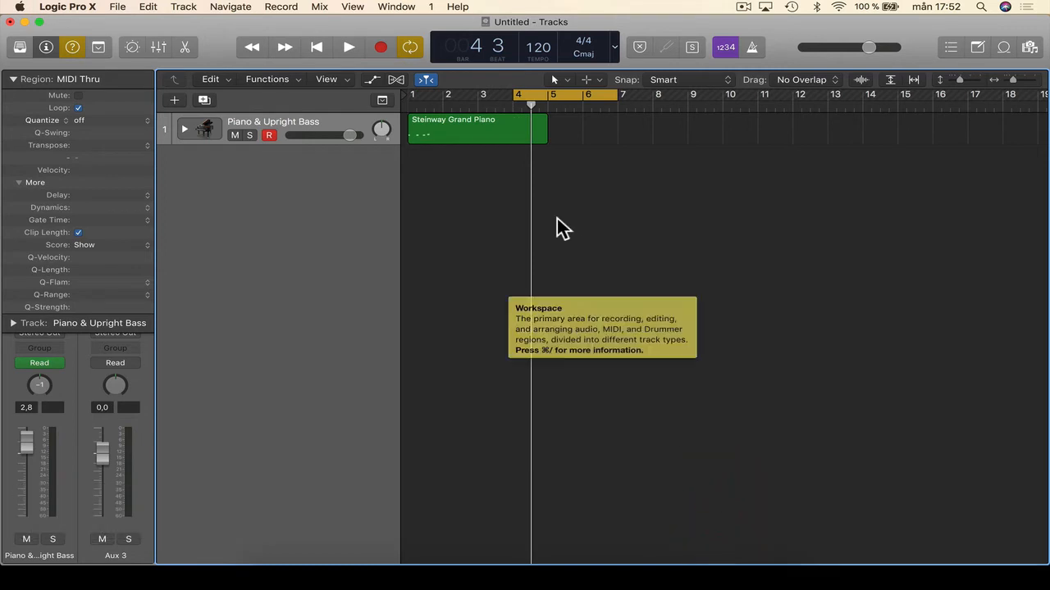
Examine the customization options for the control bar and display, covering views, transport, LCD, modes and functions, and close them.
left_click(612, 45)
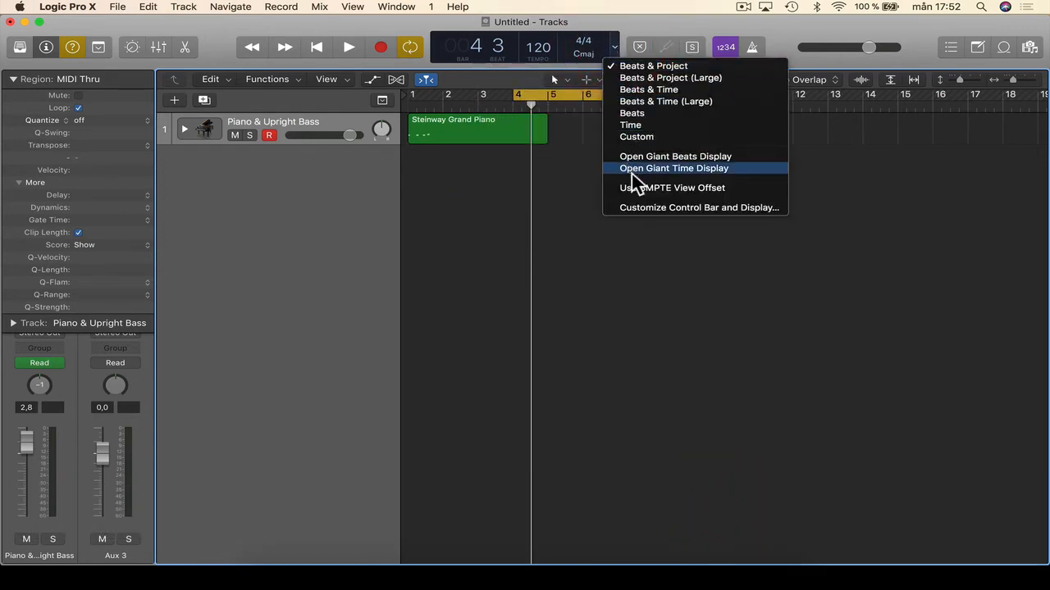
left_click(666, 210)
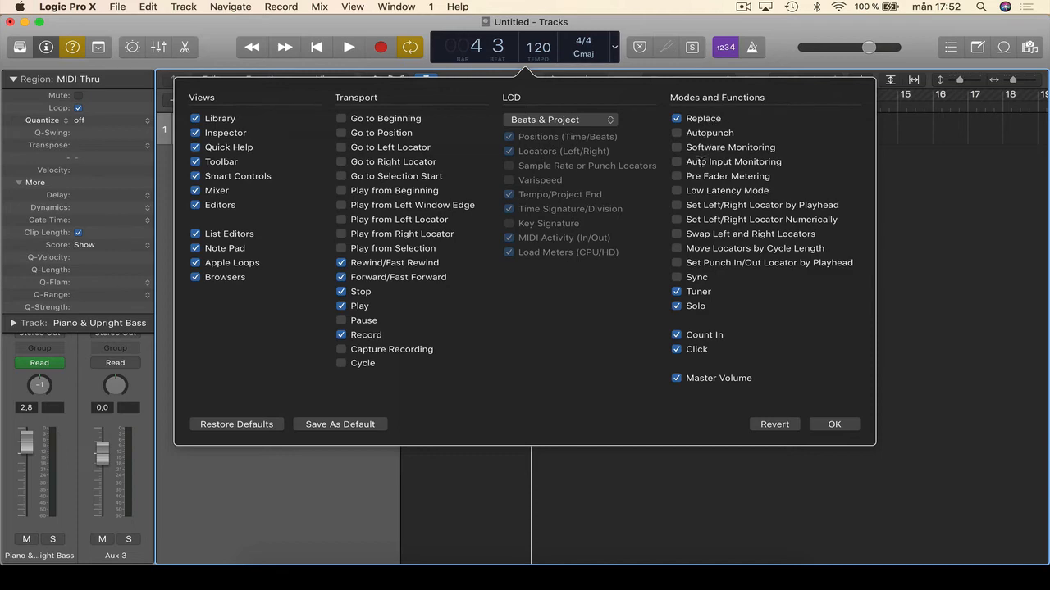
left_click(832, 423)
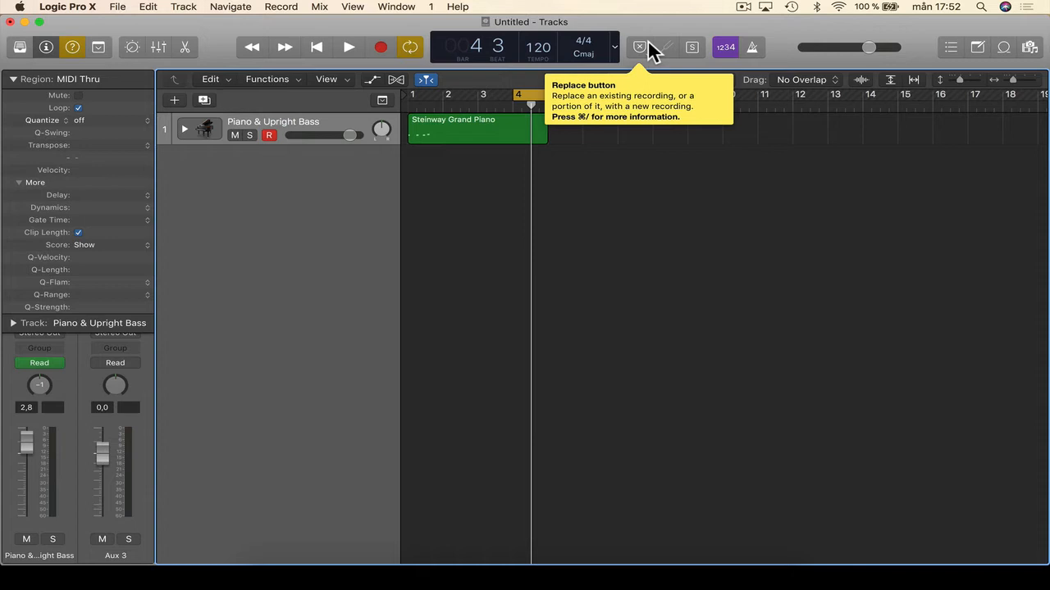
Examine the project's recording settings, including the count-in option, and close the settings window.
right_click(719, 56)
left_click(732, 51)
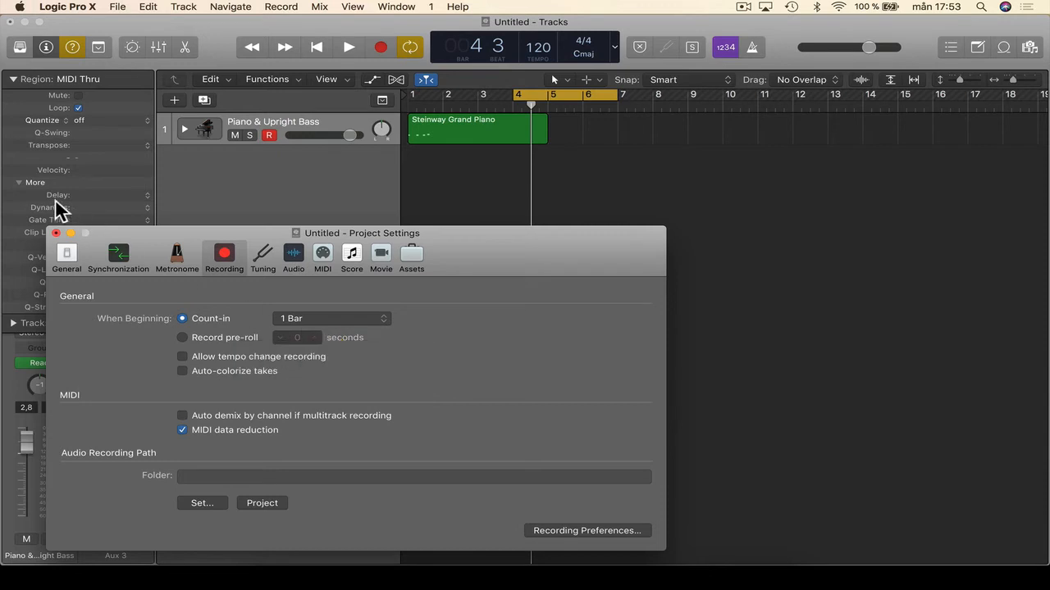
left_click(55, 234)
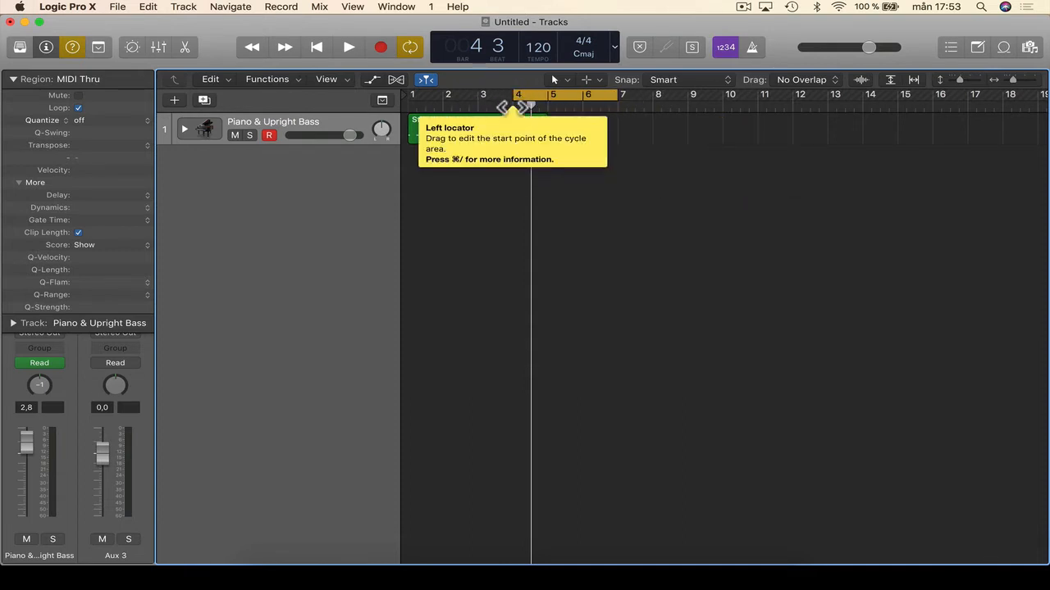
Place the playhead at bar 4 and reopen the recording settings to view the available count-in lengths.
left_click(513, 107)
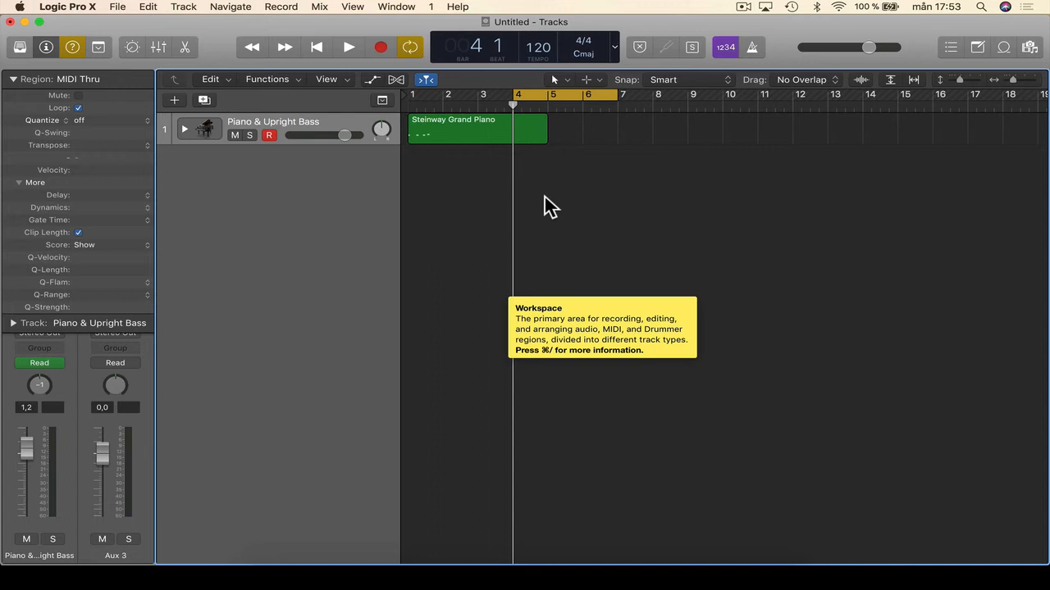
right_click(726, 47)
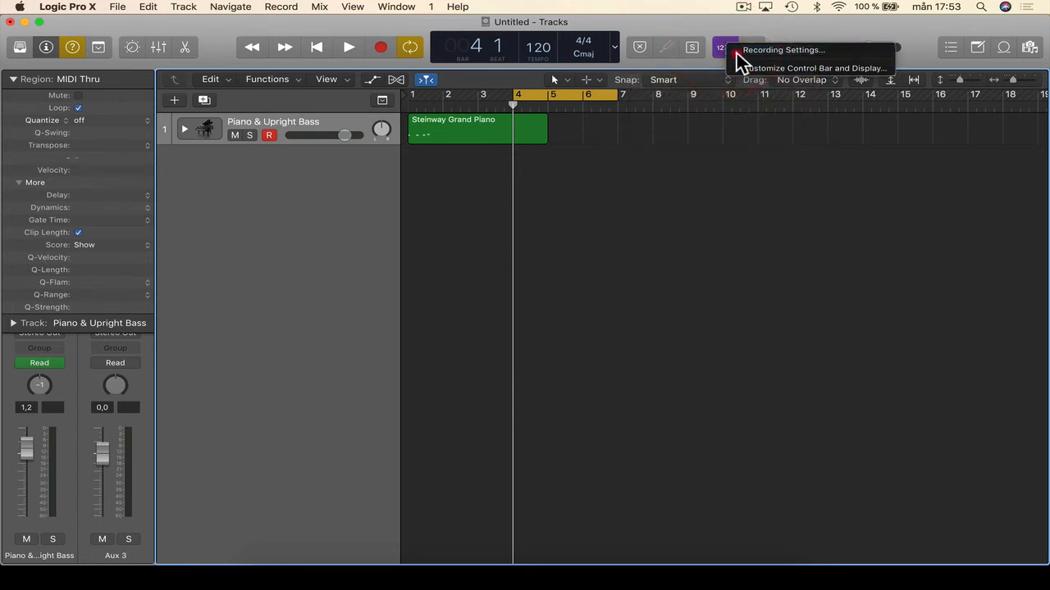
left_click(736, 51)
left_click(345, 319)
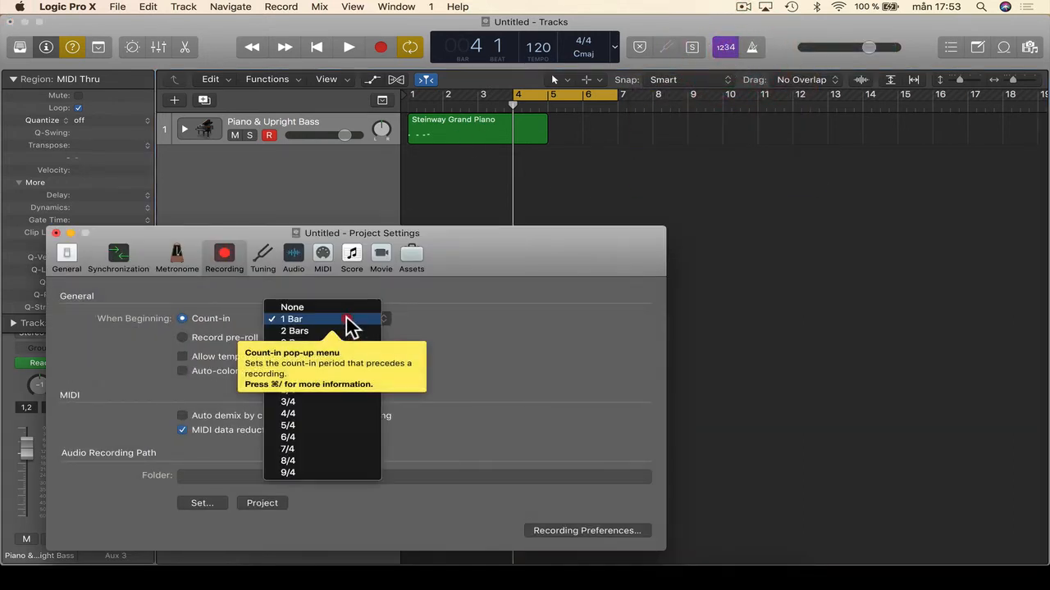
left_click(440, 323)
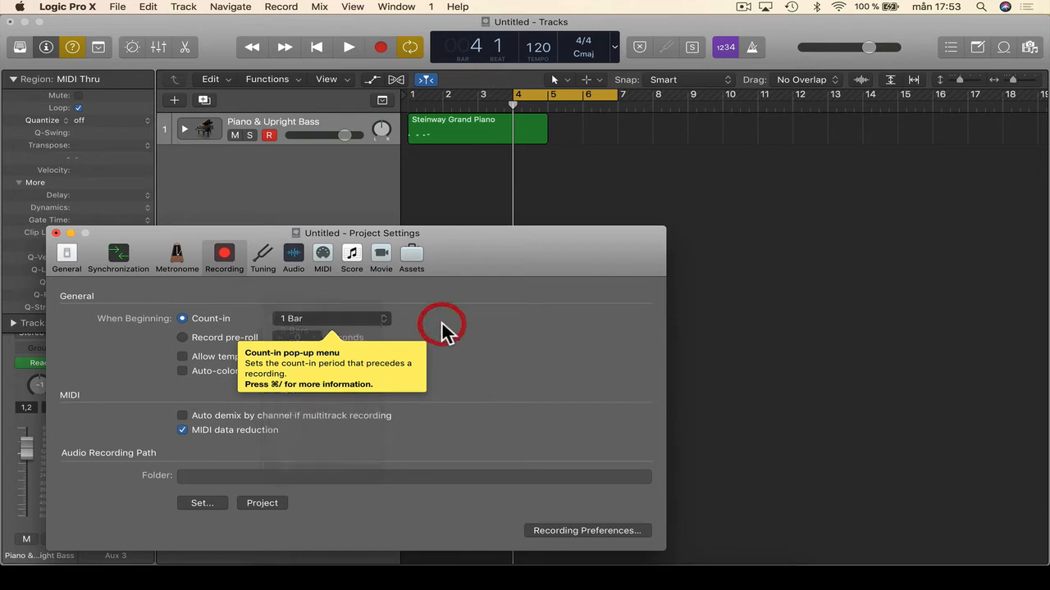
Close the recording settings, then view the project's metronome settings and close them.
left_click(56, 233)
left_click(633, 183)
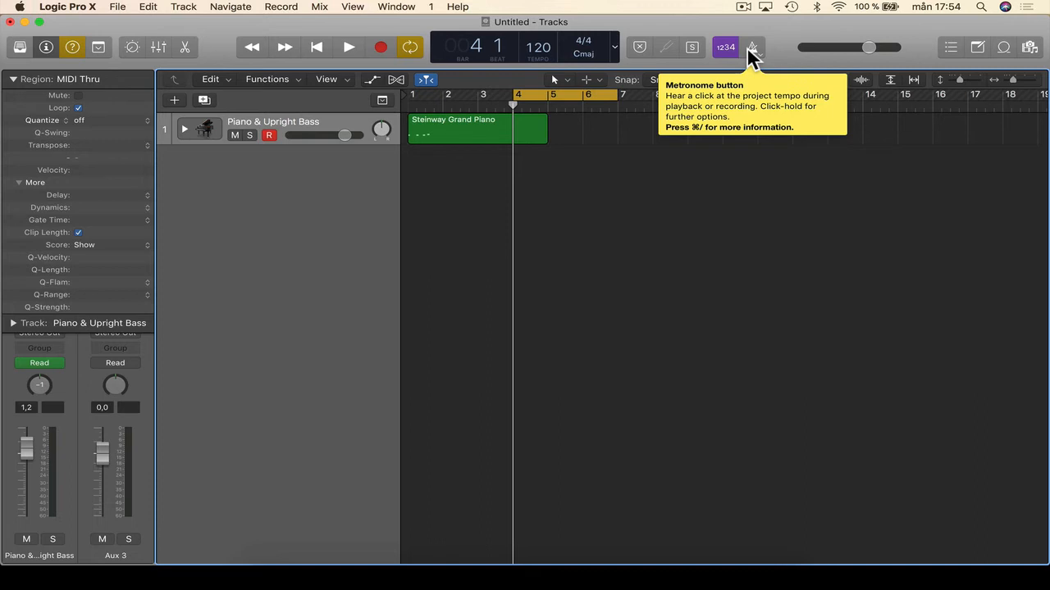
left_click_drag(749, 51, 776, 102)
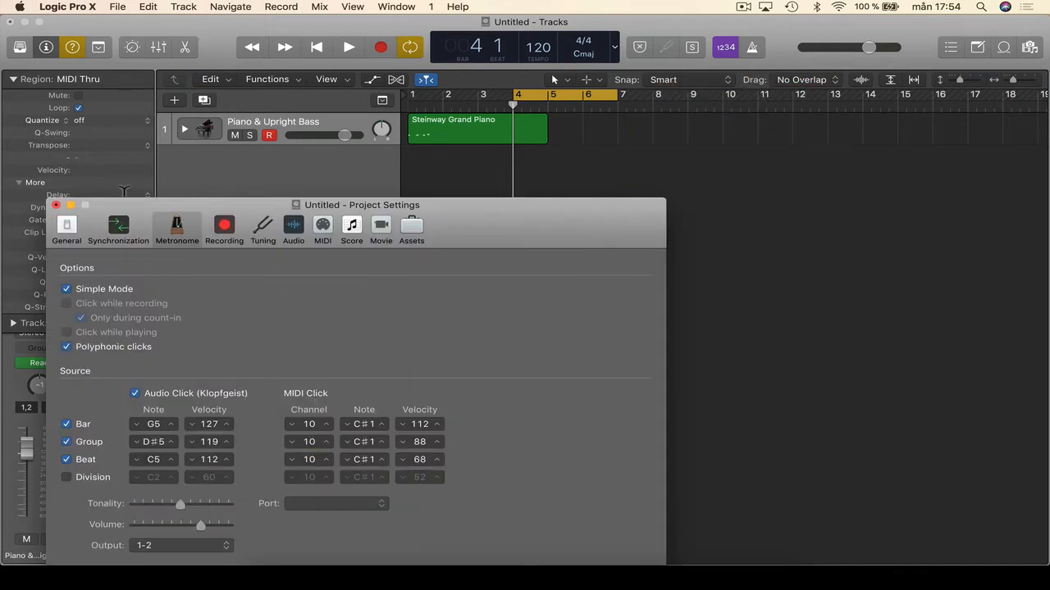
left_click(55, 204)
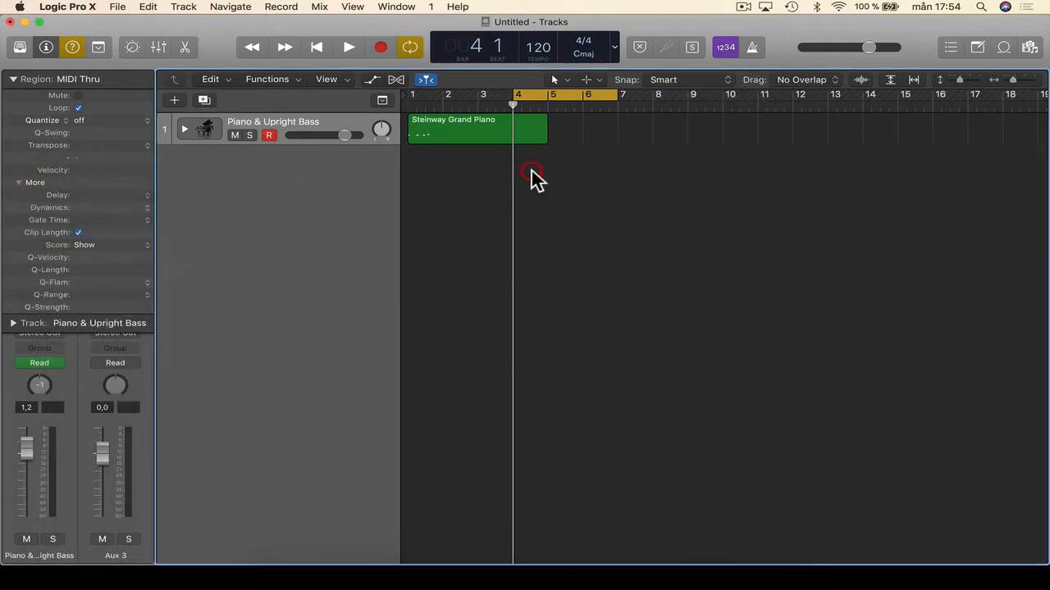
Turn on the metronome and play the project from bar 4 to hear its click, stopping in bar 6.
left_click(750, 48)
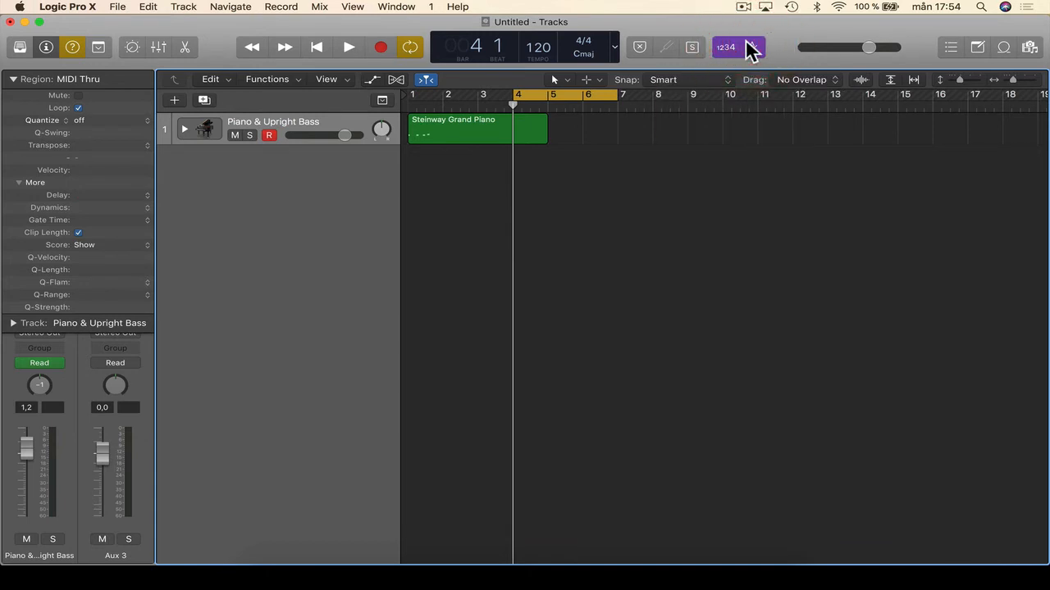
key("space")
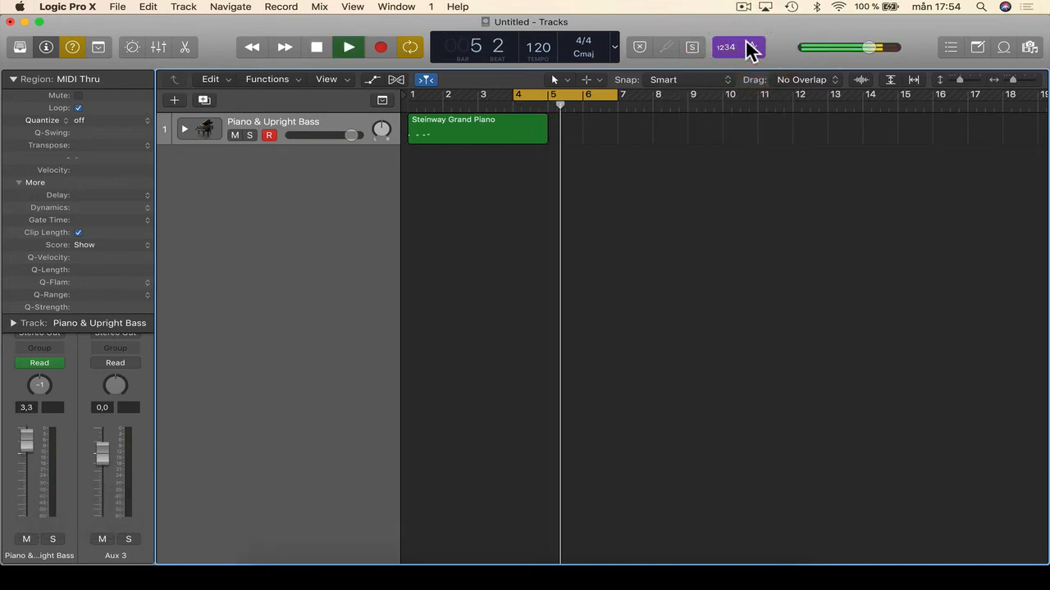
key("space")
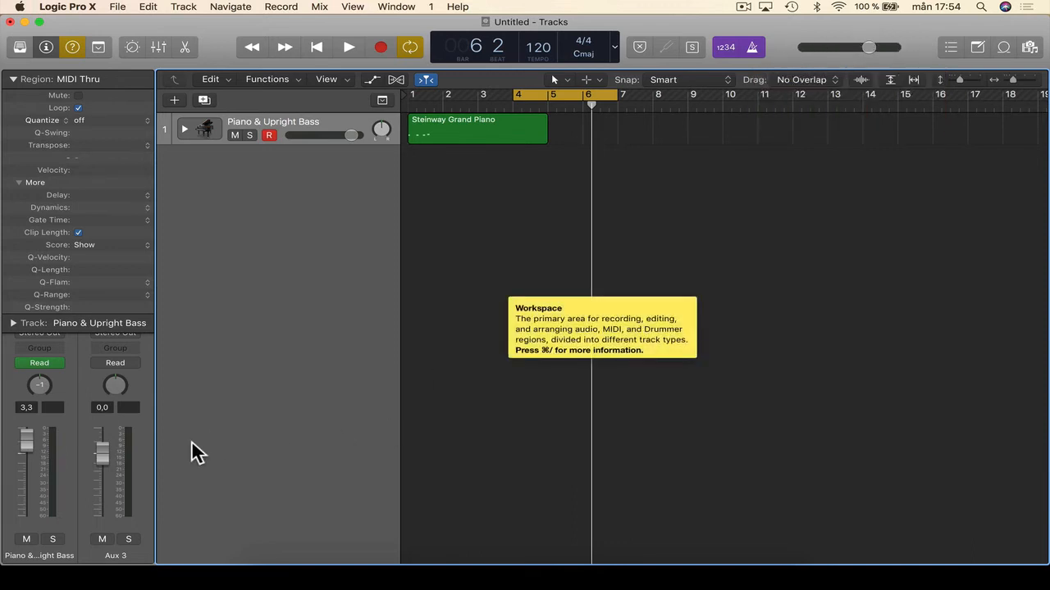
Collapse the Region inspector and examine the Stereo Out and Master channel strips in the mixer, closing it when done.
left_click(12, 78)
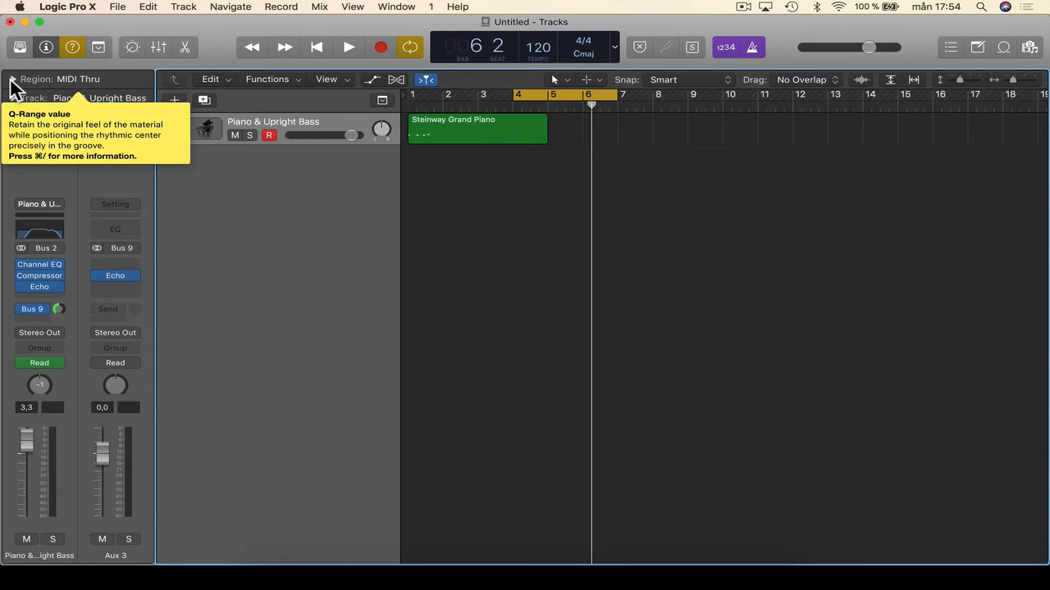
key("x")
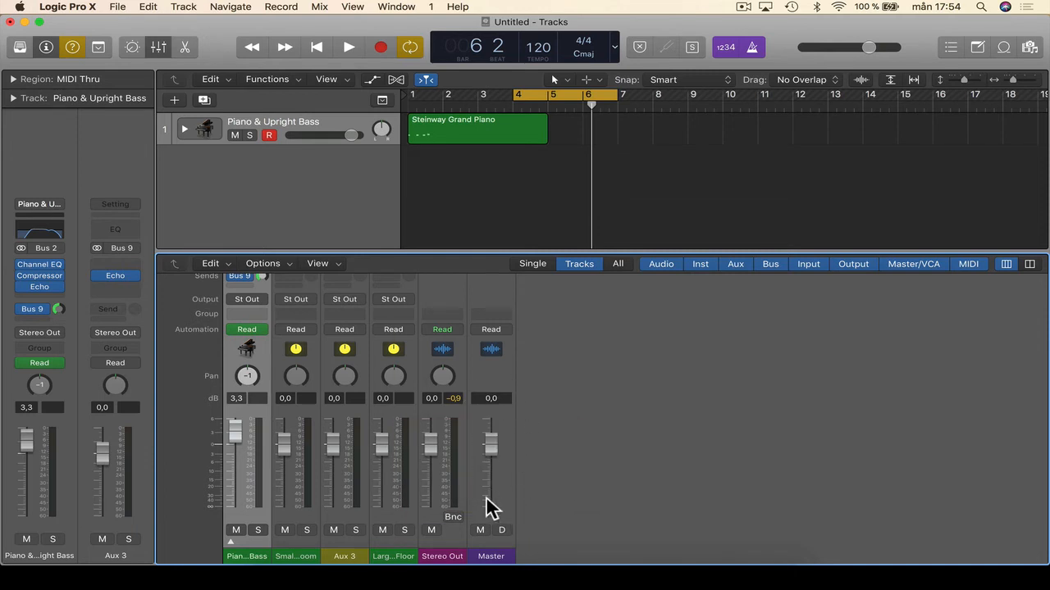
left_click(446, 555)
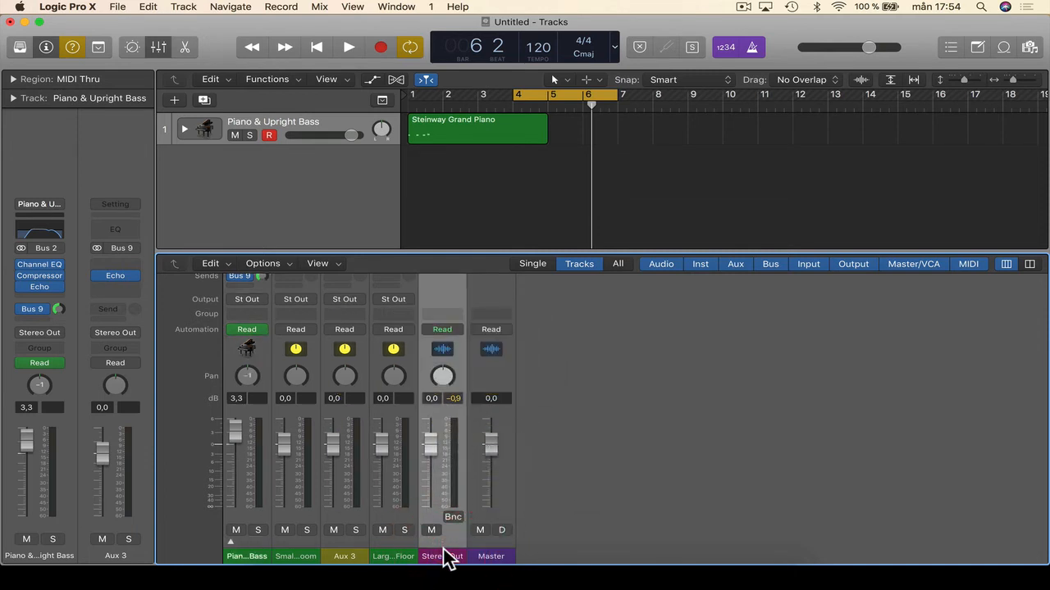
scroll(444, 551, "up", 3)
scroll(443, 554, "up", 2)
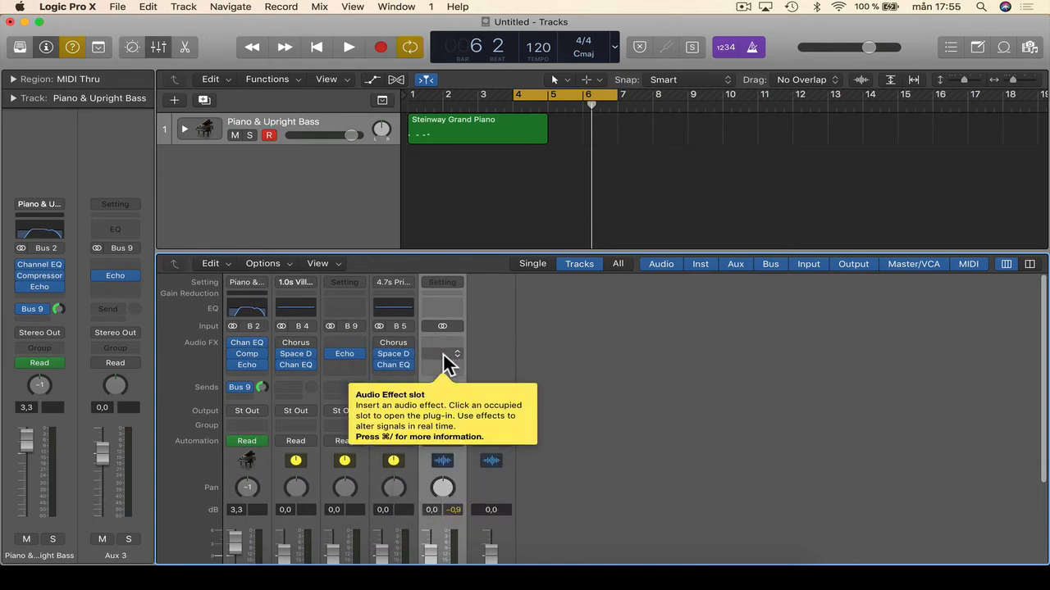
left_click(492, 361)
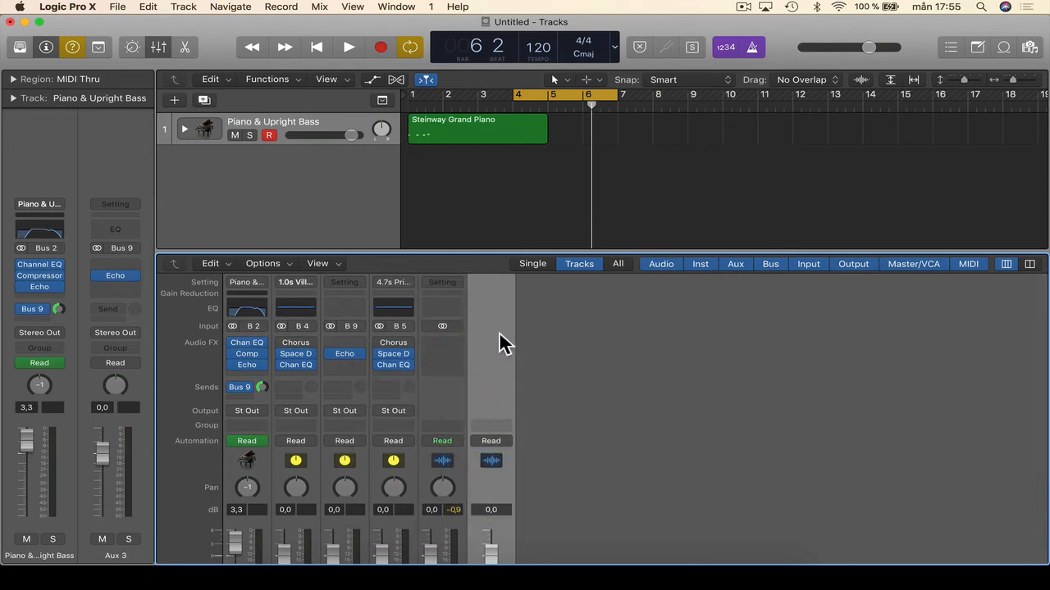
scroll(483, 366, "down", 5)
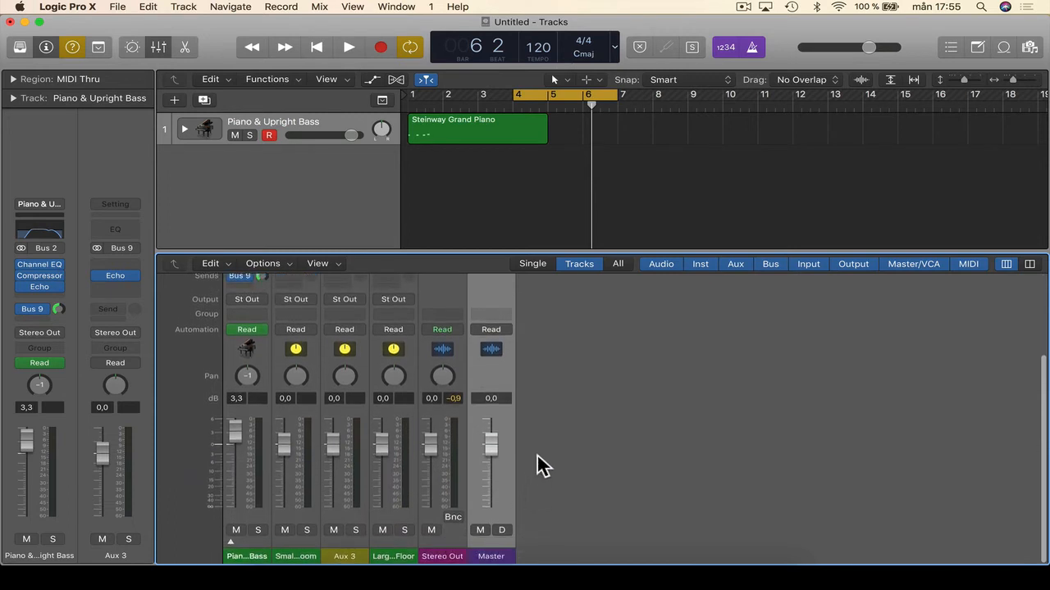
scroll(536, 462, "up", 5)
key("x")
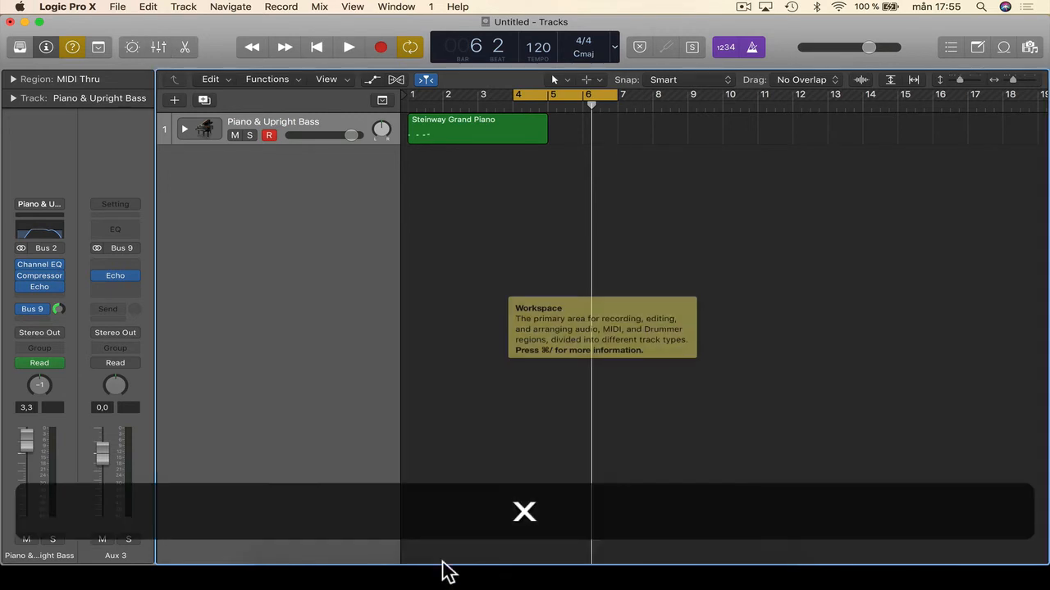
left_click(674, 328)
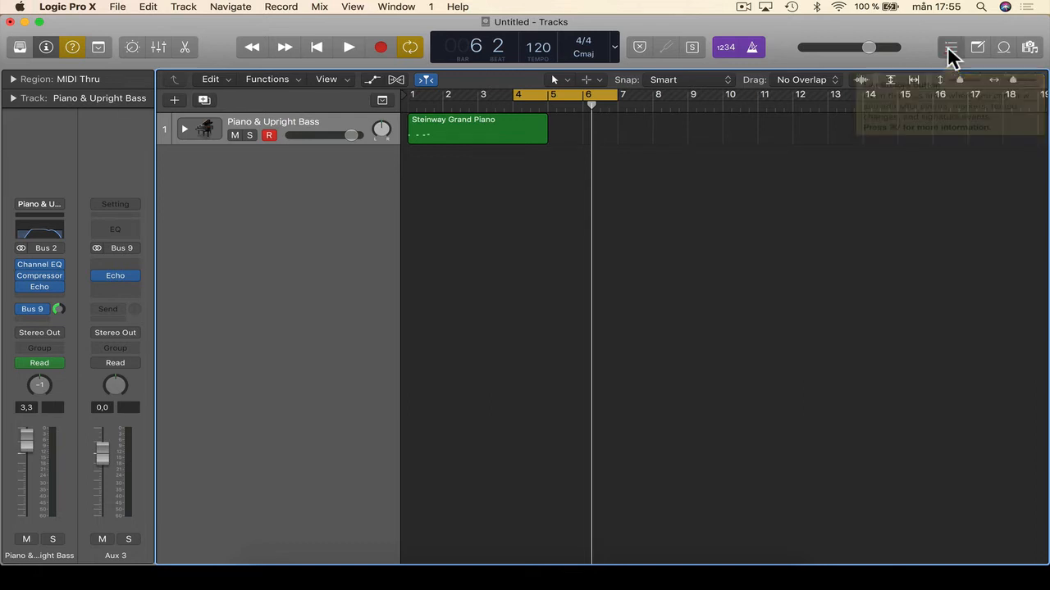
Show the Steinway Grand Piano region's notes in both the Event List and the Piano Roll.
left_click(949, 53)
left_click(492, 133)
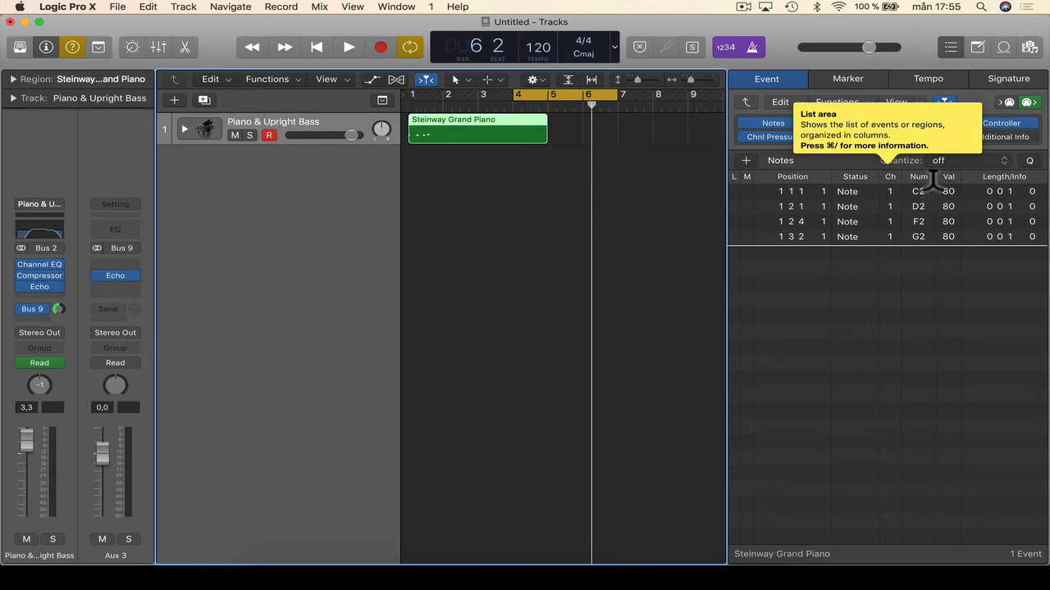
double_click(467, 125)
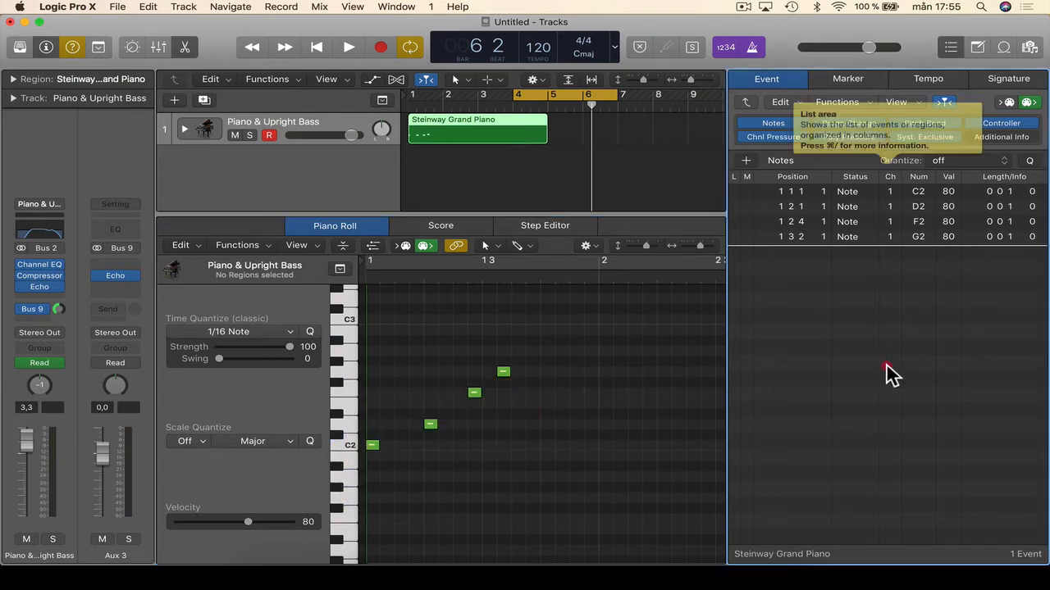
Change the pitch of the region's first note to D2 in the Event List.
left_click(920, 194)
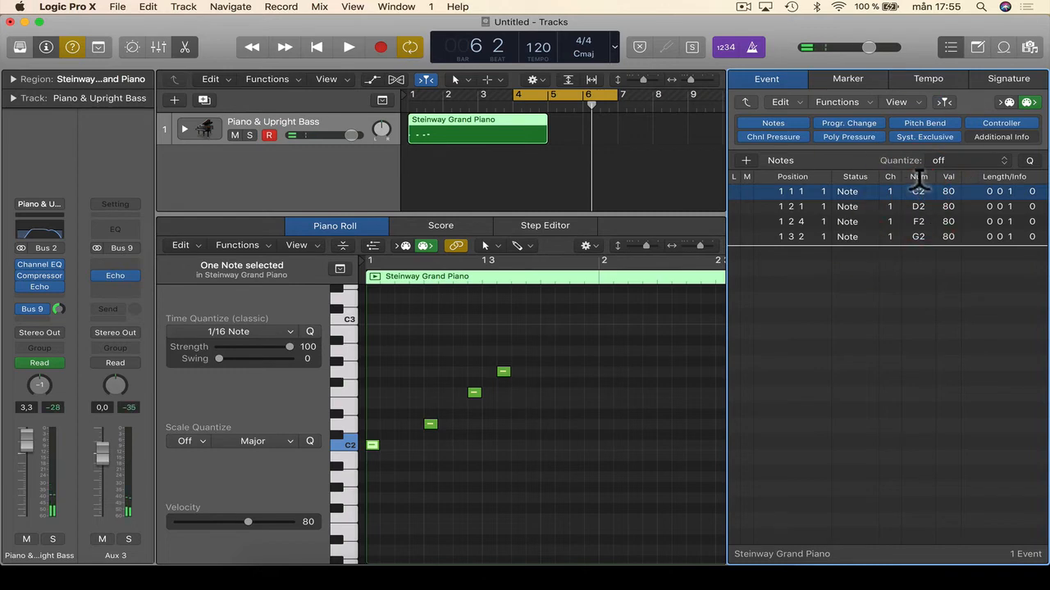
left_click(918, 193)
left_click_drag(918, 193, 916, 200)
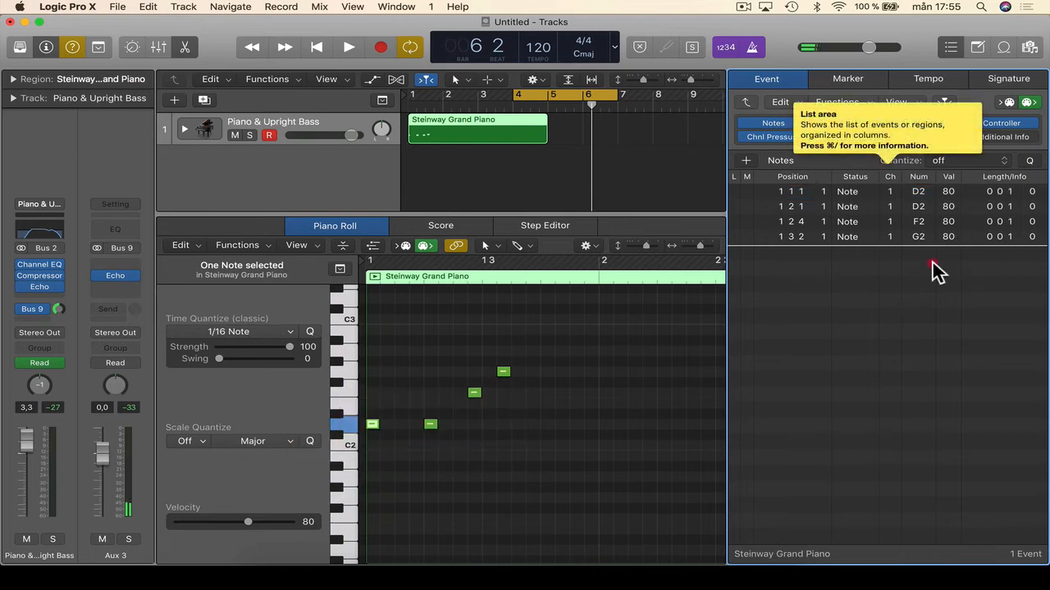
Set the velocity of all four notes to 86 in the Event List and deselect them.
key("super+a")
left_click_drag(950, 194, 942, 99)
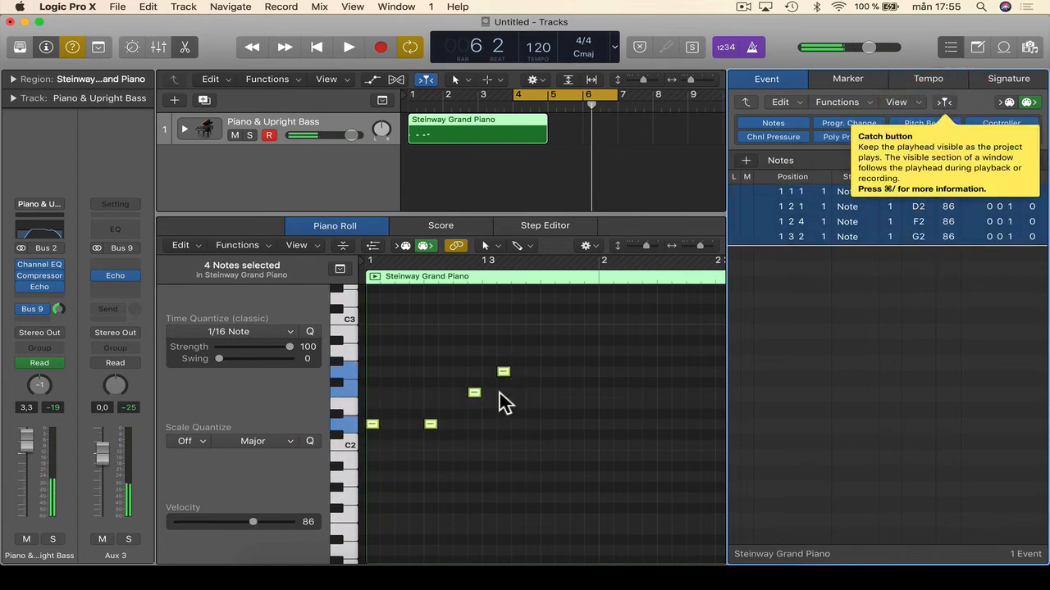
left_click(593, 391)
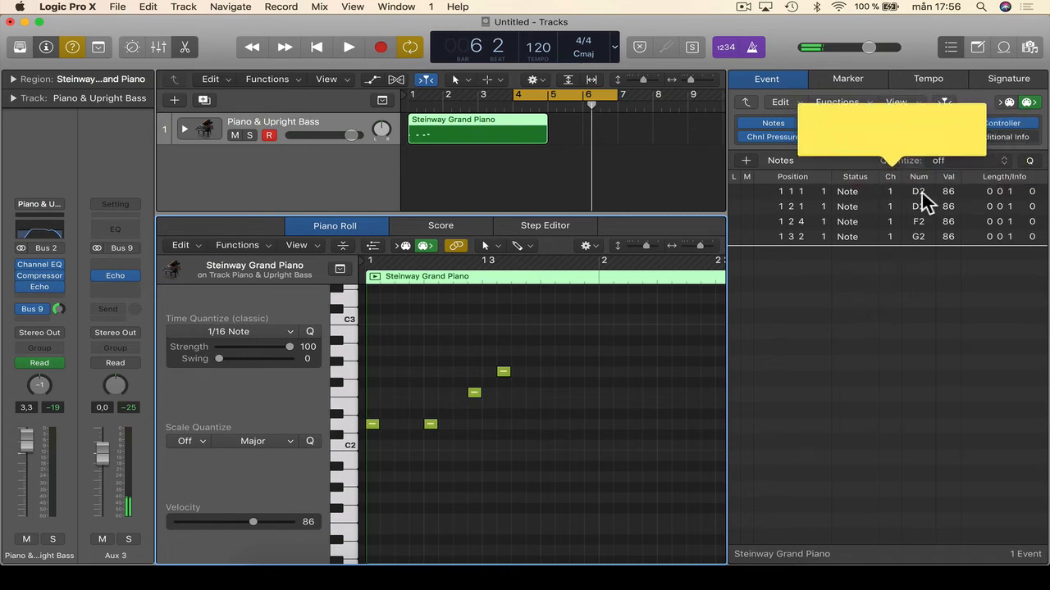
left_click(828, 320)
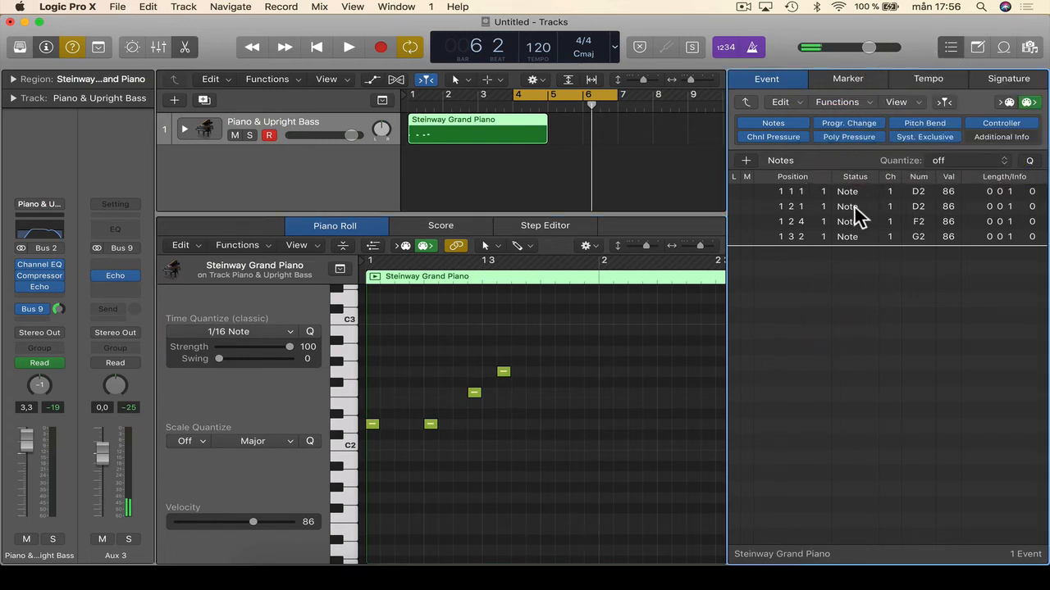
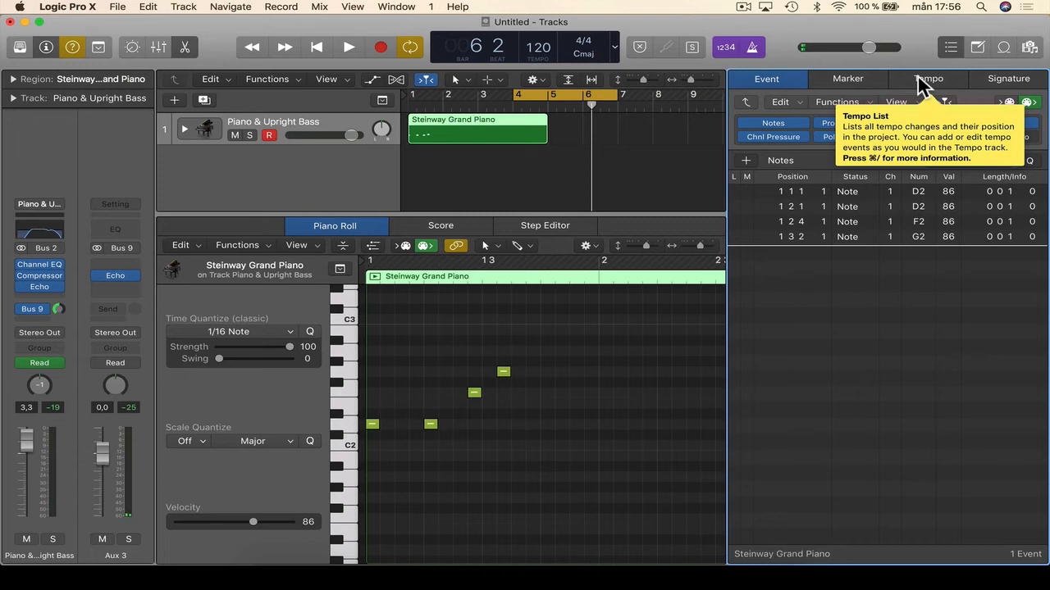
Add a tempo event of 80 at position 6 2 1 12 in the Tempo List and move the playhead to bar 7.
left_click(920, 82)
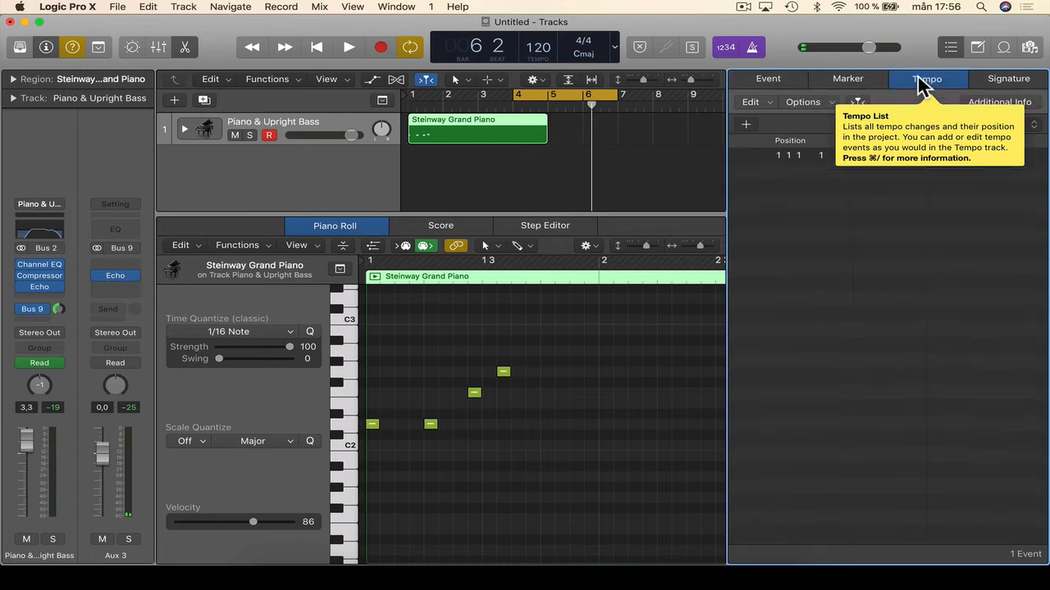
left_click(893, 178)
left_click(748, 125)
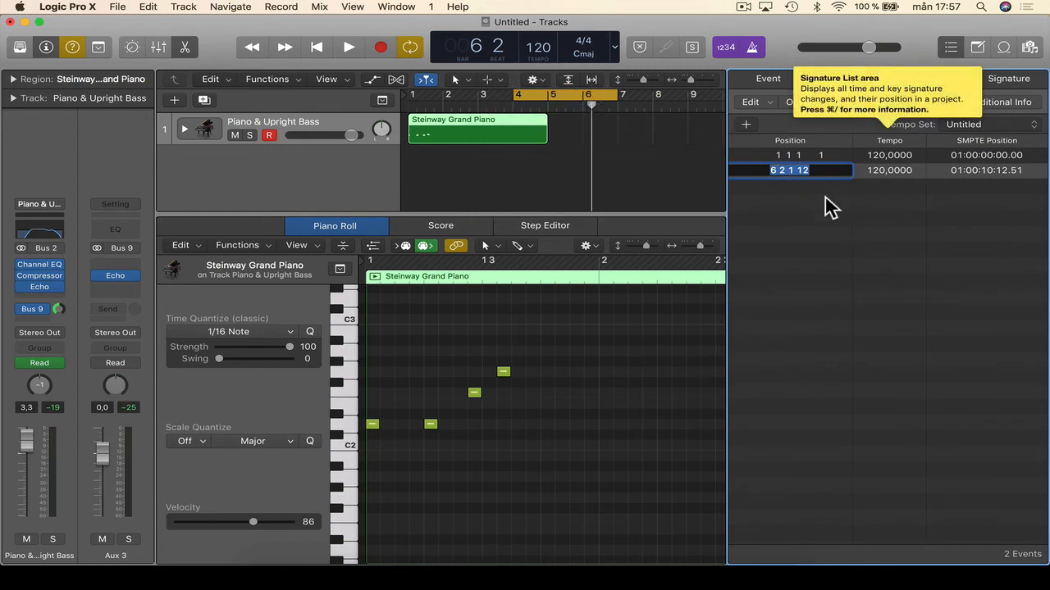
key("Return")
double_click(872, 173)
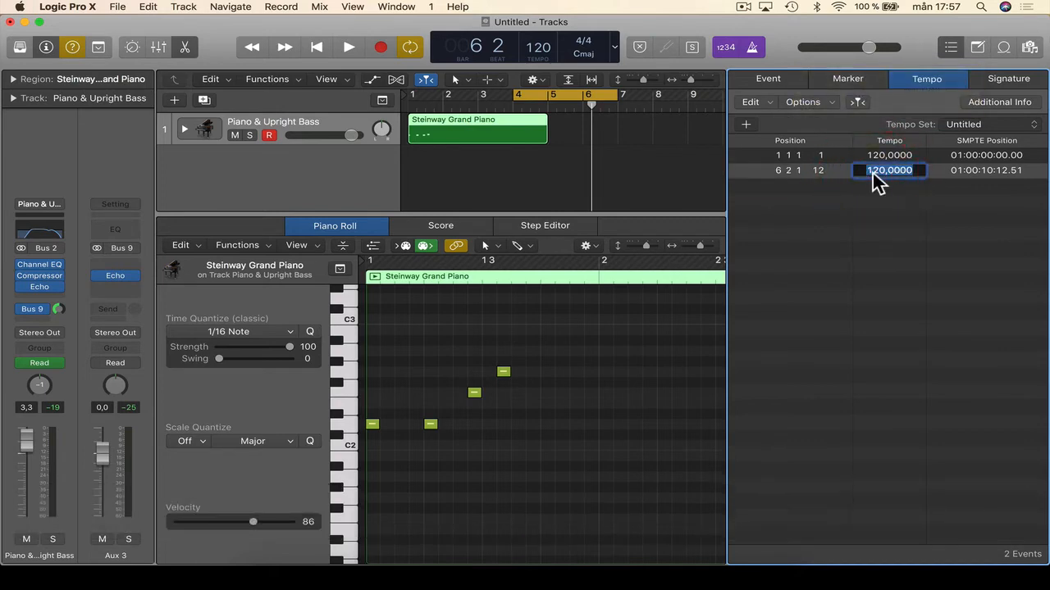
type("80")
key("Return")
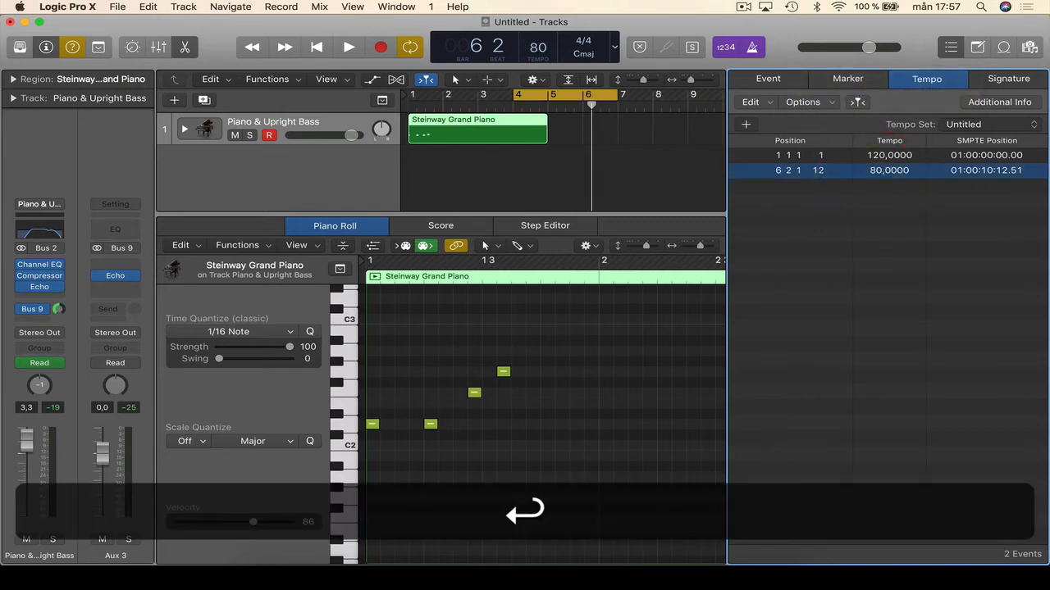
left_click(825, 233)
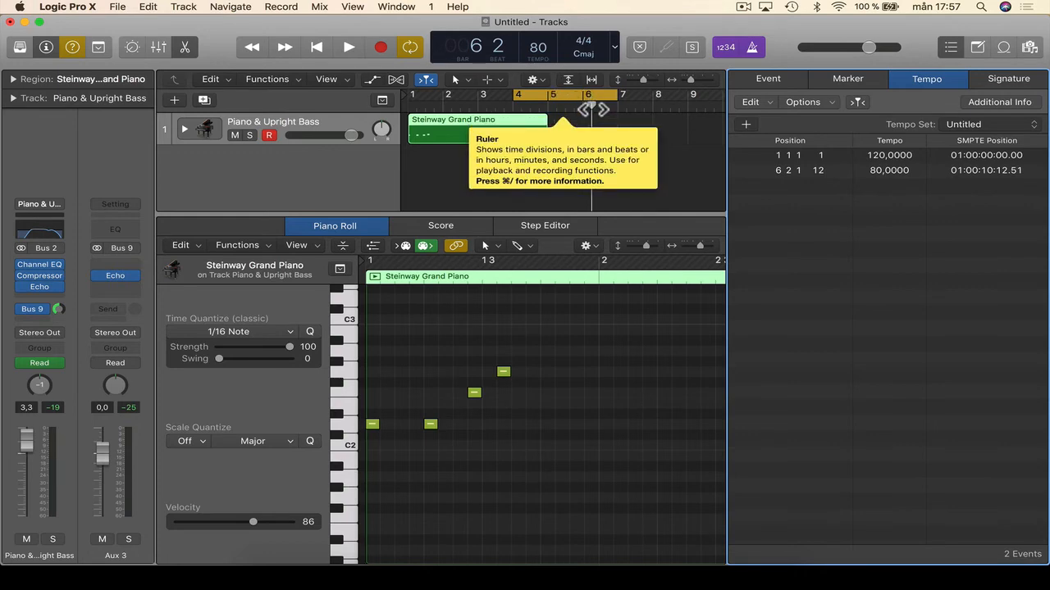
left_click_drag(592, 107, 615, 106)
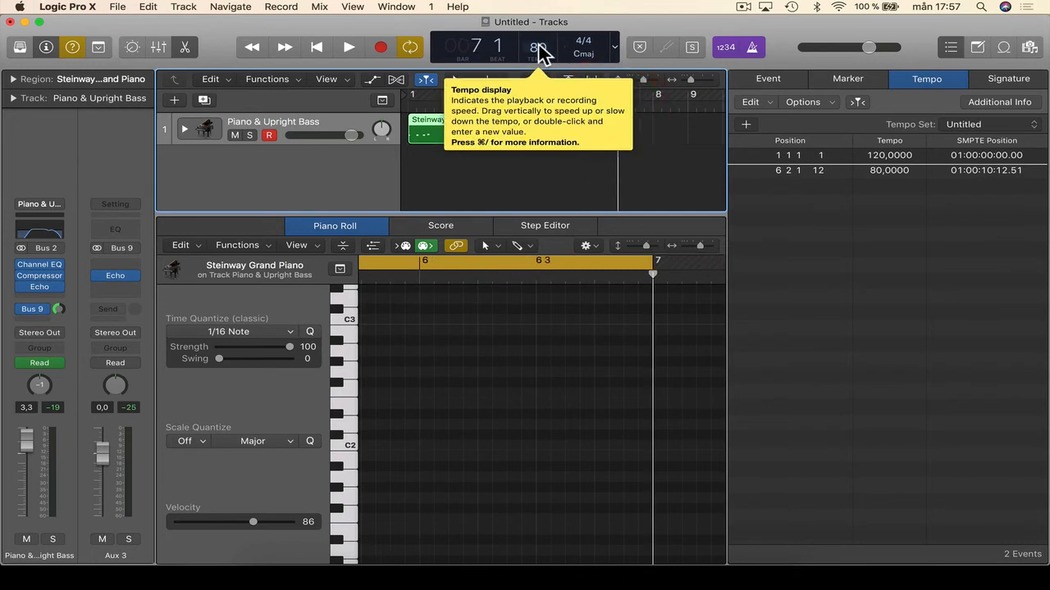
left_click(865, 209)
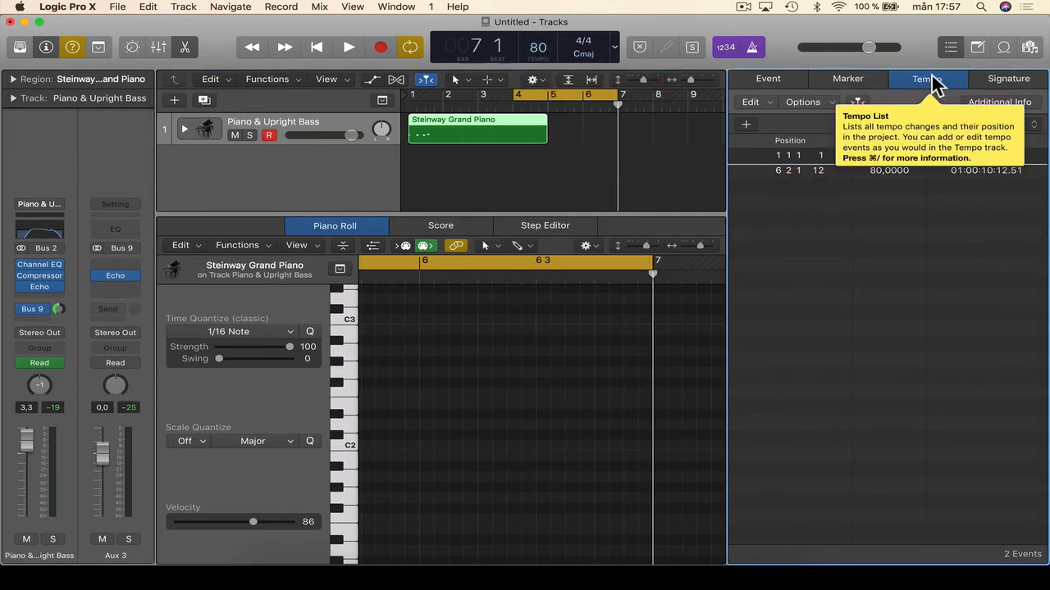
Examine the project's time and key signature entries in the Signature List, and hide the list editors.
left_click(986, 75)
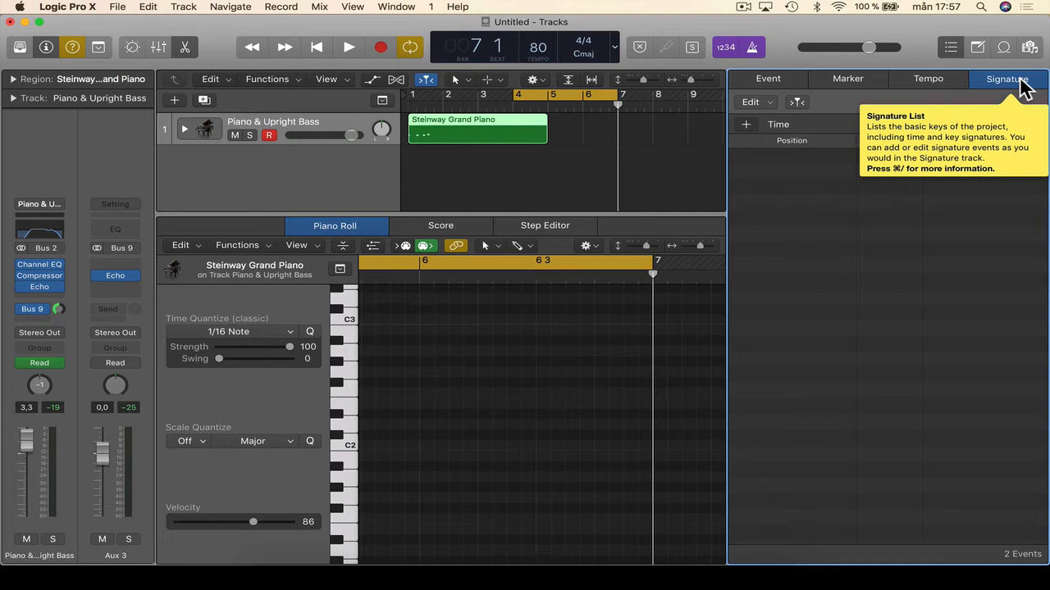
left_click(1021, 80)
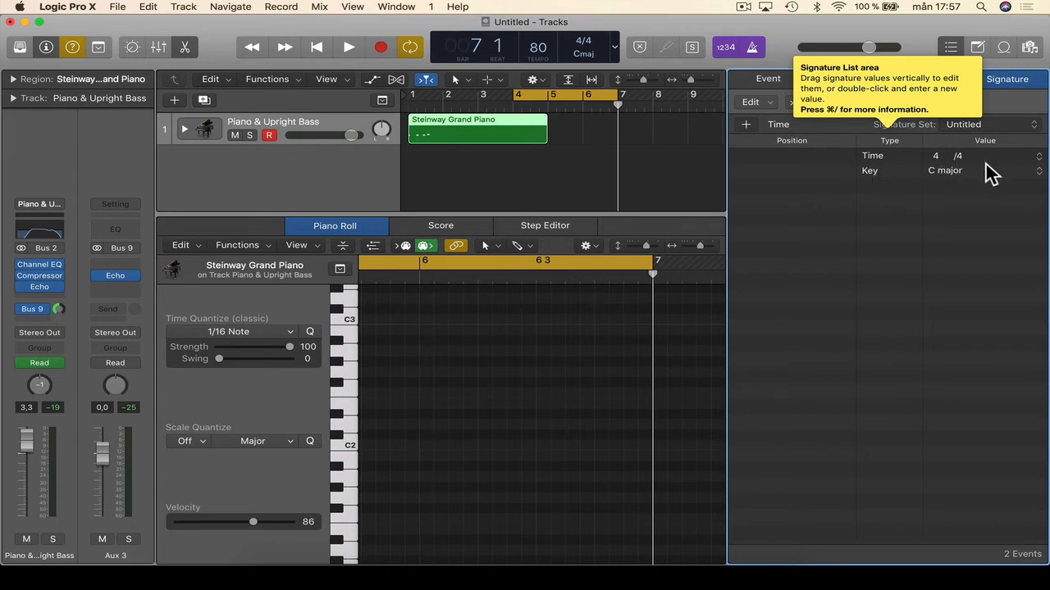
left_click(1029, 158)
left_click(1026, 157)
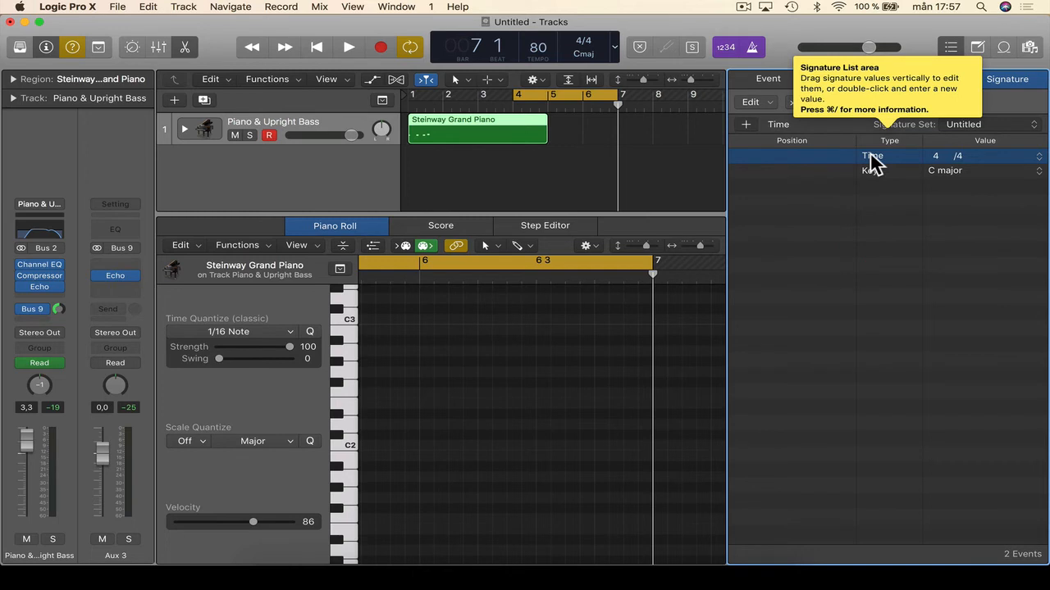
left_click(949, 176)
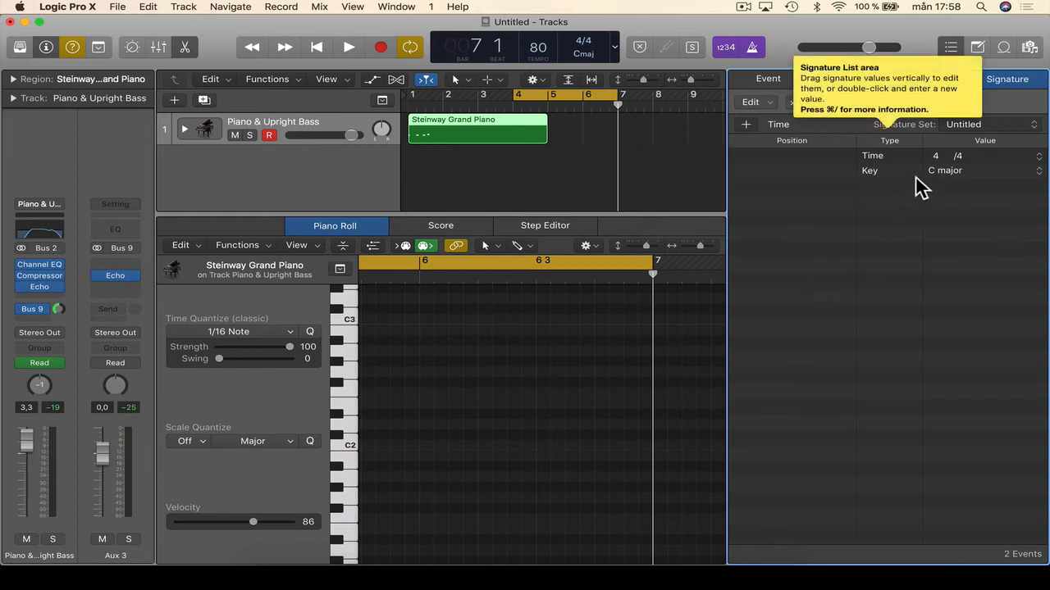
left_click(913, 251)
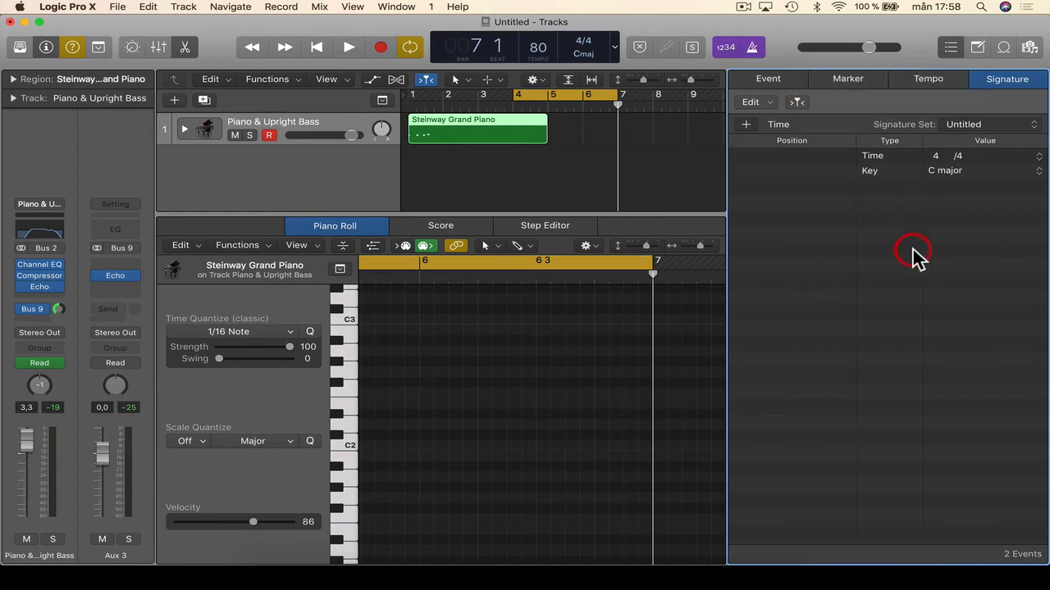
left_click(951, 48)
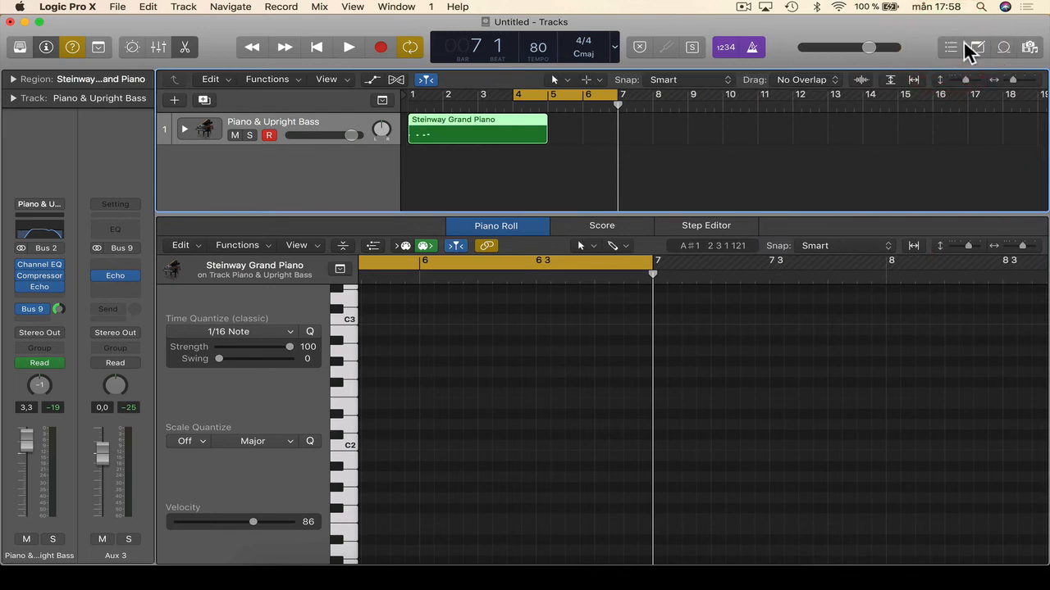
Open the project note pad and write "Look! This is a notepad" in it.
left_click(978, 49)
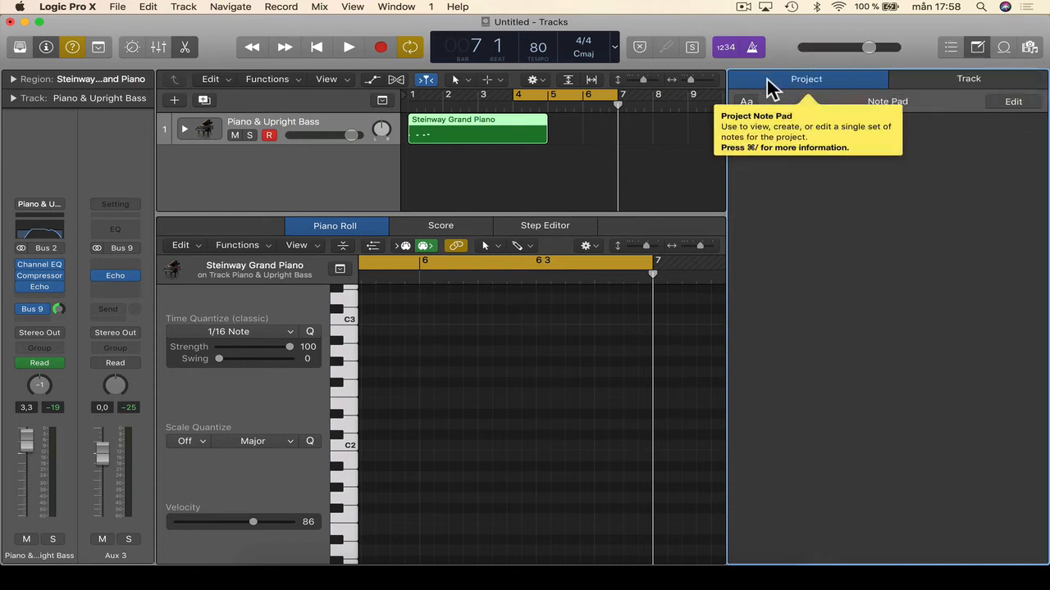
left_click(807, 212)
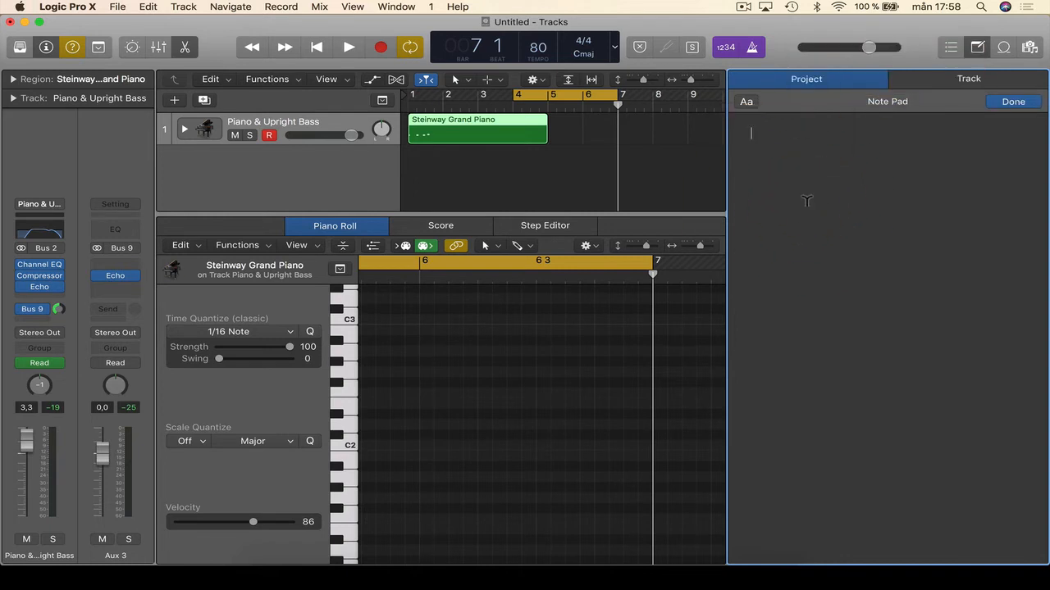
key("shift")
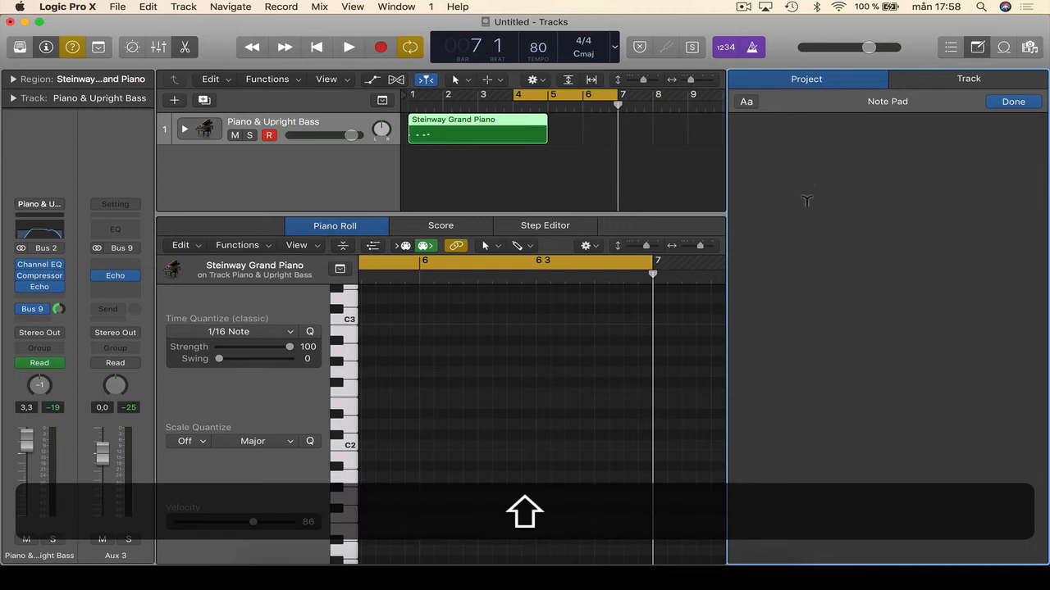
type("Look! This is a notepad")
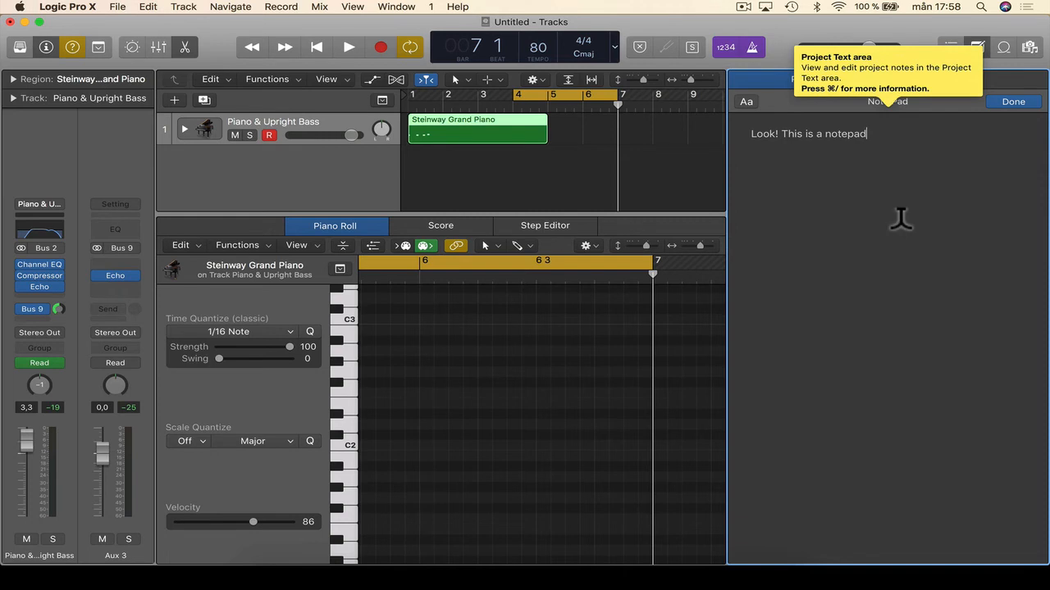
triple_click(749, 136)
left_click(749, 136)
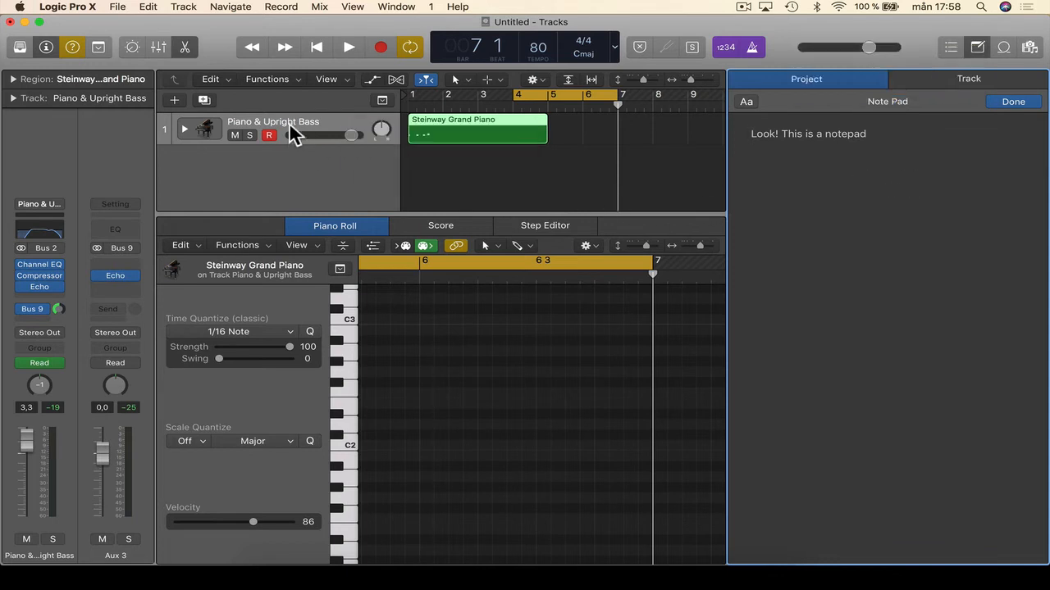
Create two Classic Electric Piano tracks below the Piano & Upright Bass track and select the first of them.
double_click(207, 161)
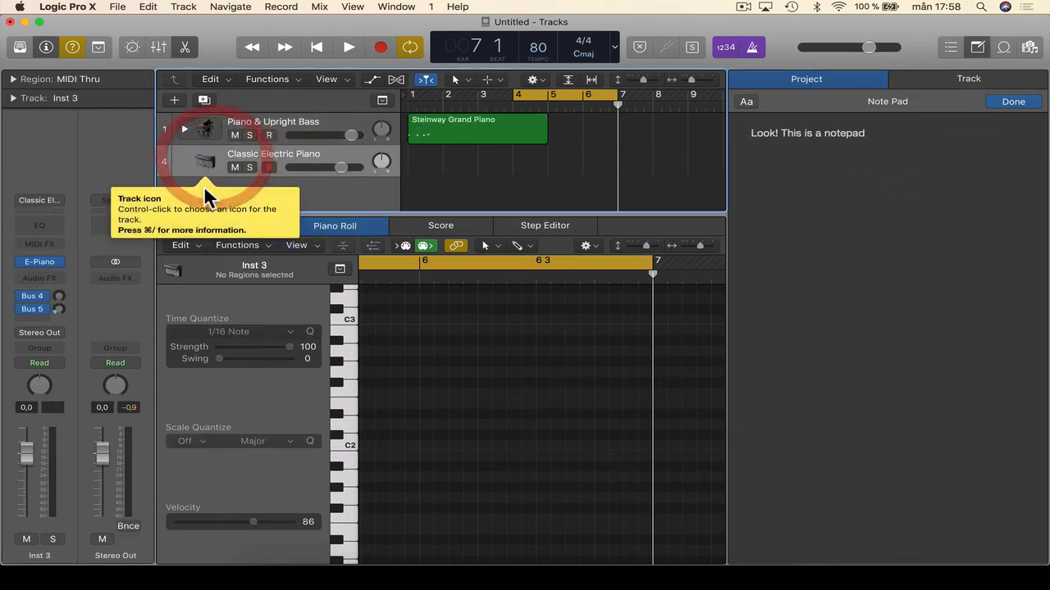
double_click(204, 189)
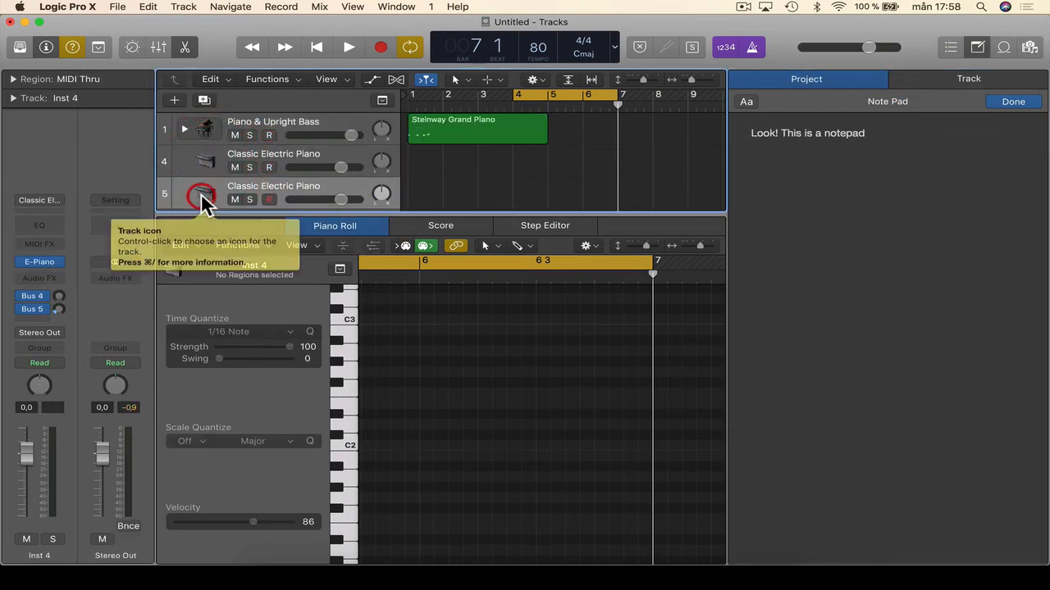
left_click(259, 152)
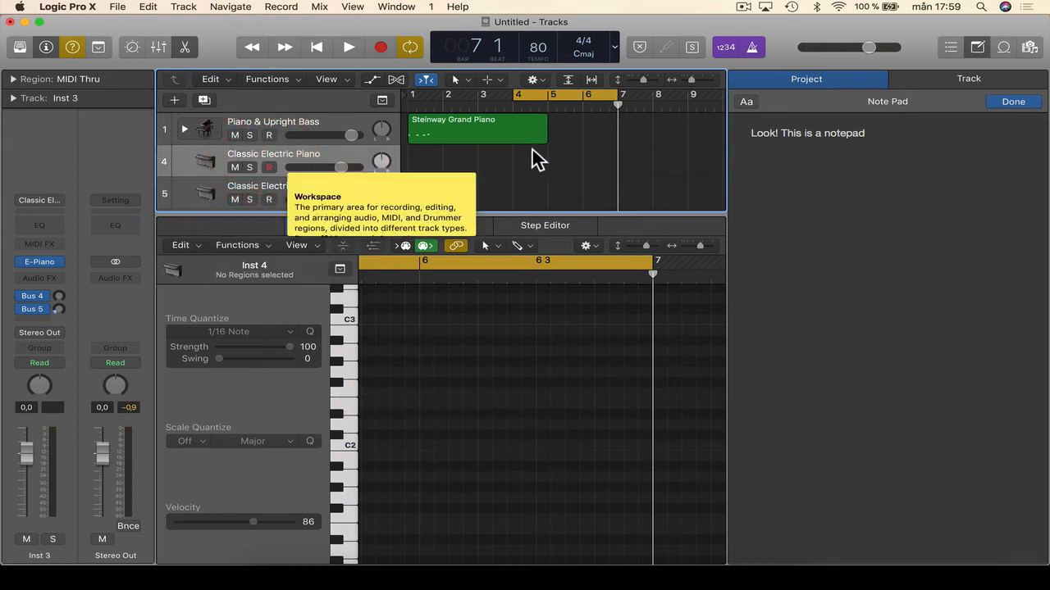
Move the playhead to bar 8 and write the track note "Bar 8: I didnt like this section at all.".
left_click(662, 106)
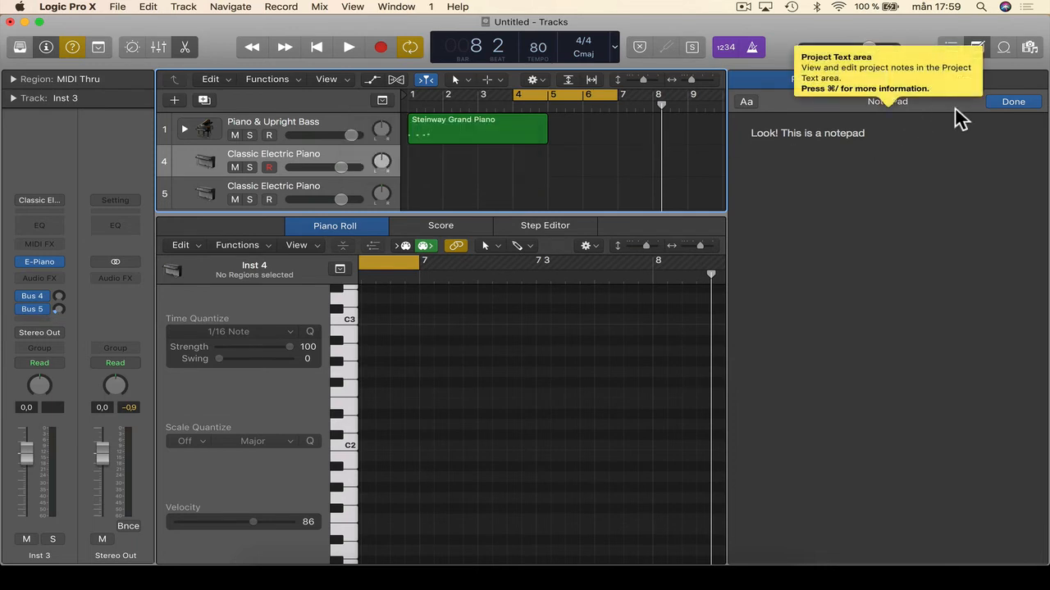
left_click(1002, 80)
left_click(856, 197)
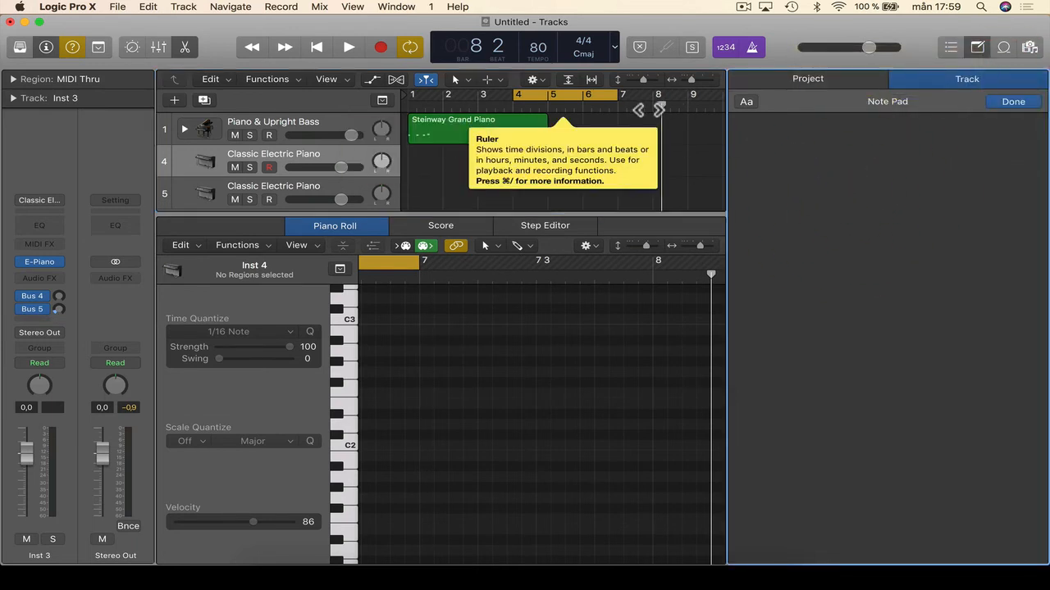
type("Bar 8:")
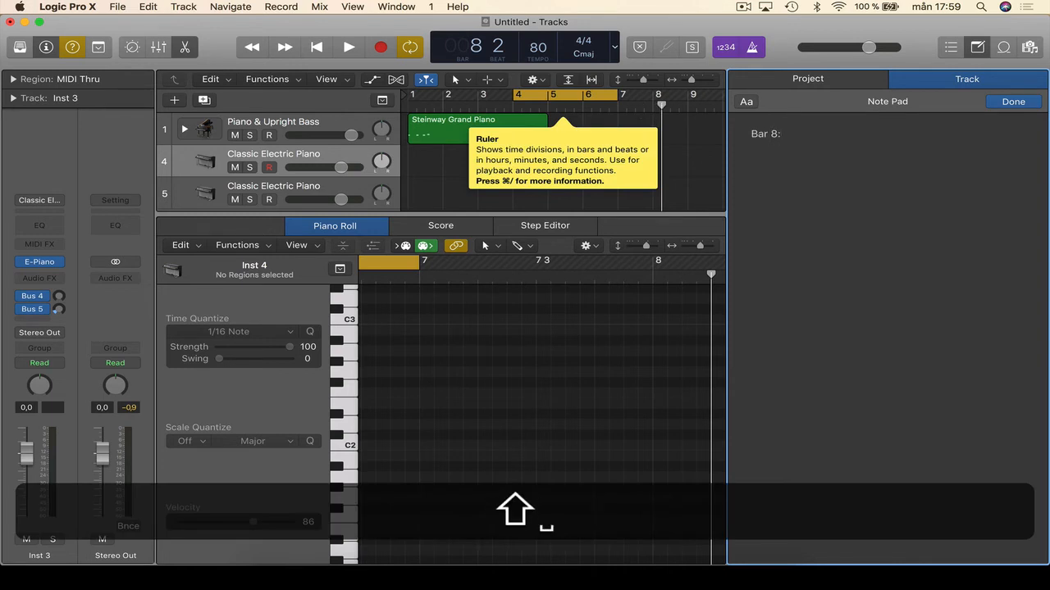
type(" I didnt like ")
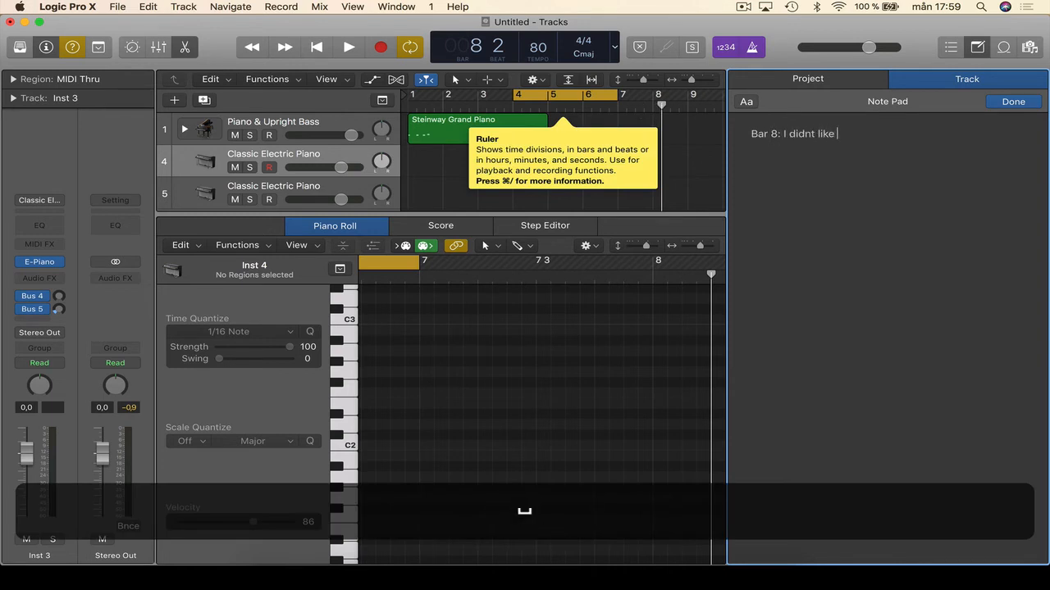
type("this section at all.")
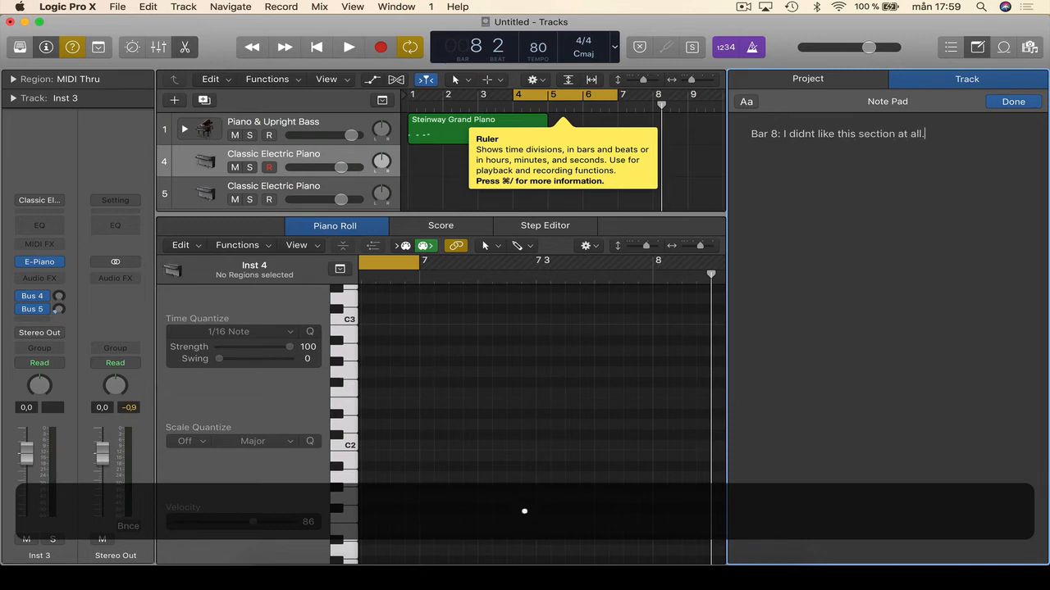
Turn off Quick Help and compare the track notes of Piano & Upright Bass and the first Classic Electric Piano track.
left_click(669, 143)
left_click(71, 51)
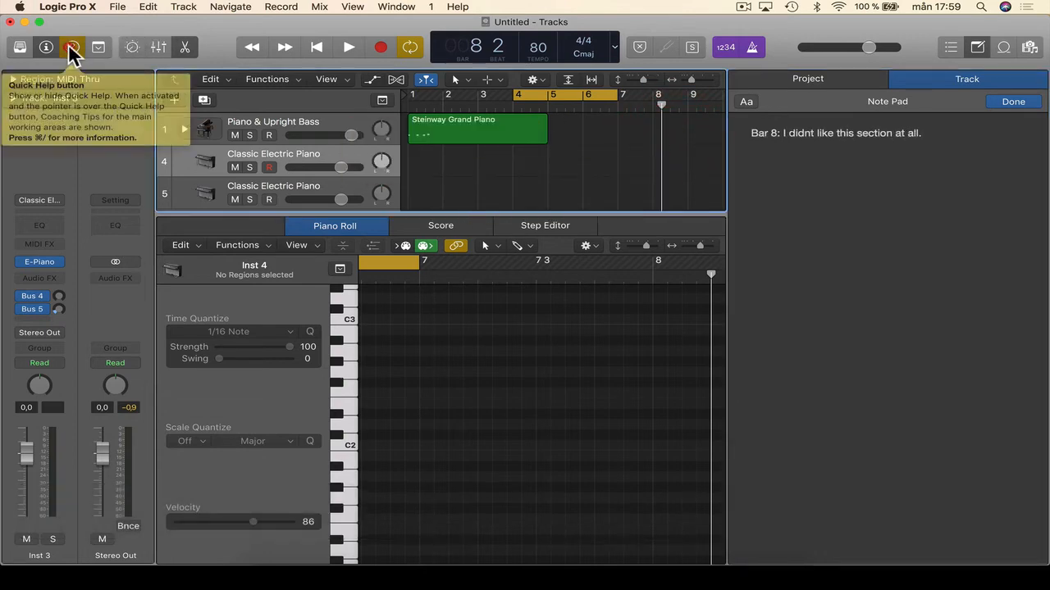
left_click(617, 180)
left_click(293, 121)
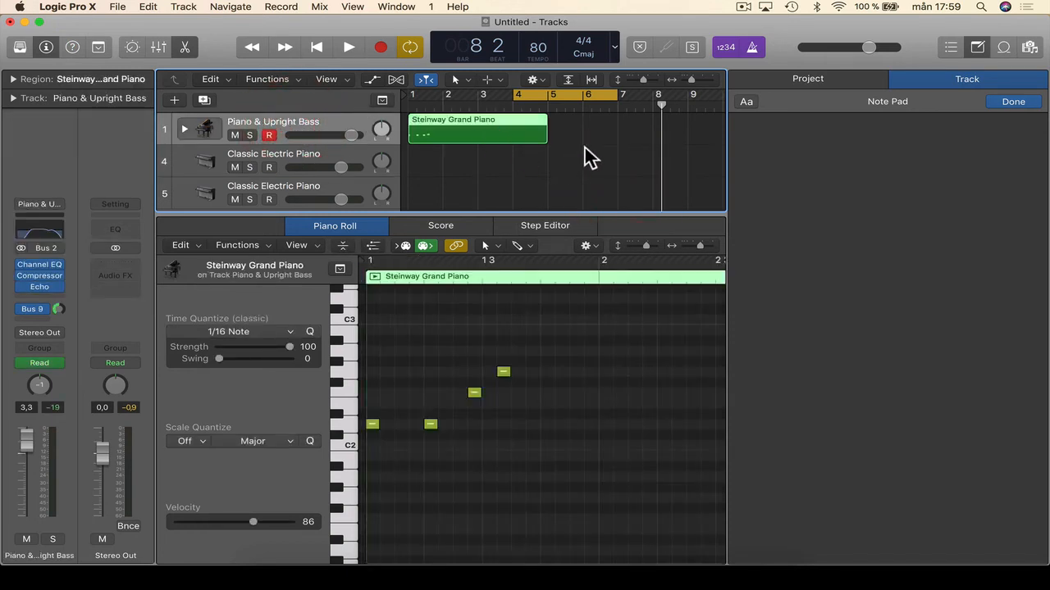
left_click(653, 136)
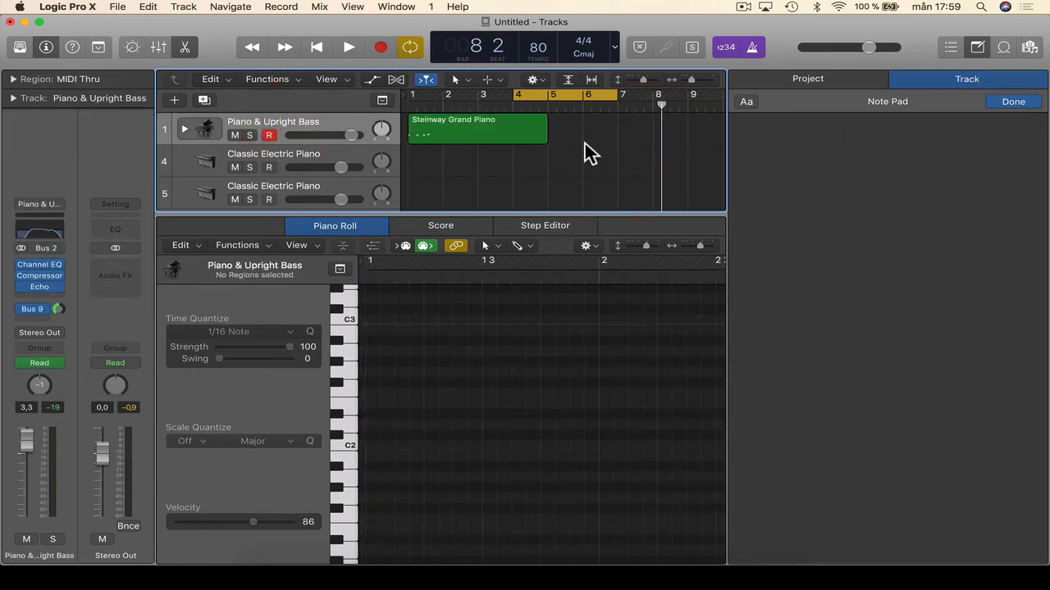
left_click(281, 157)
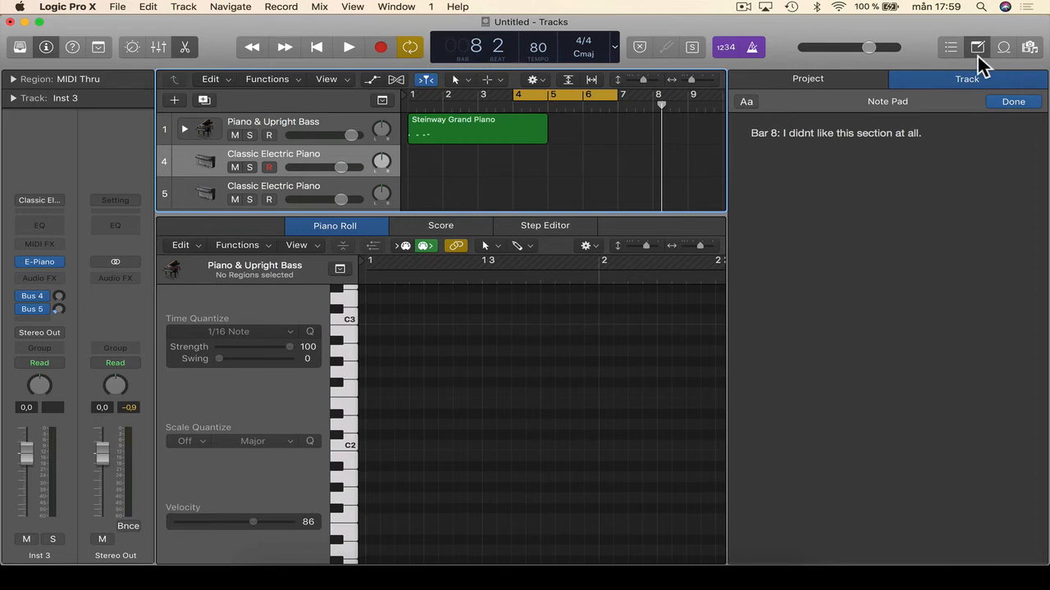
Finish editing the track note, look at the note pad's font options, and hide the note pad.
left_click(1014, 102)
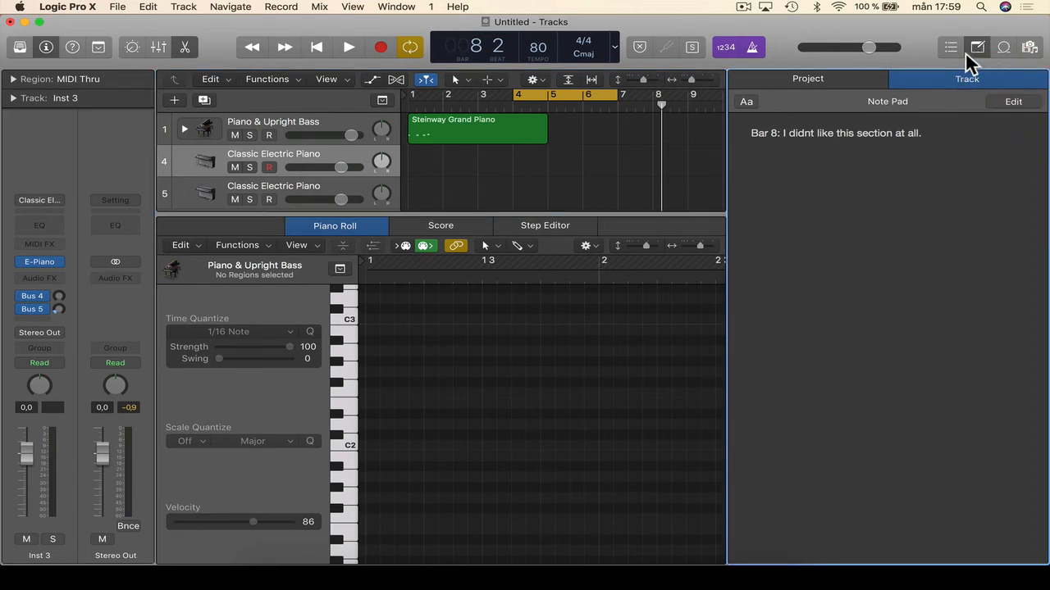
left_click(748, 100)
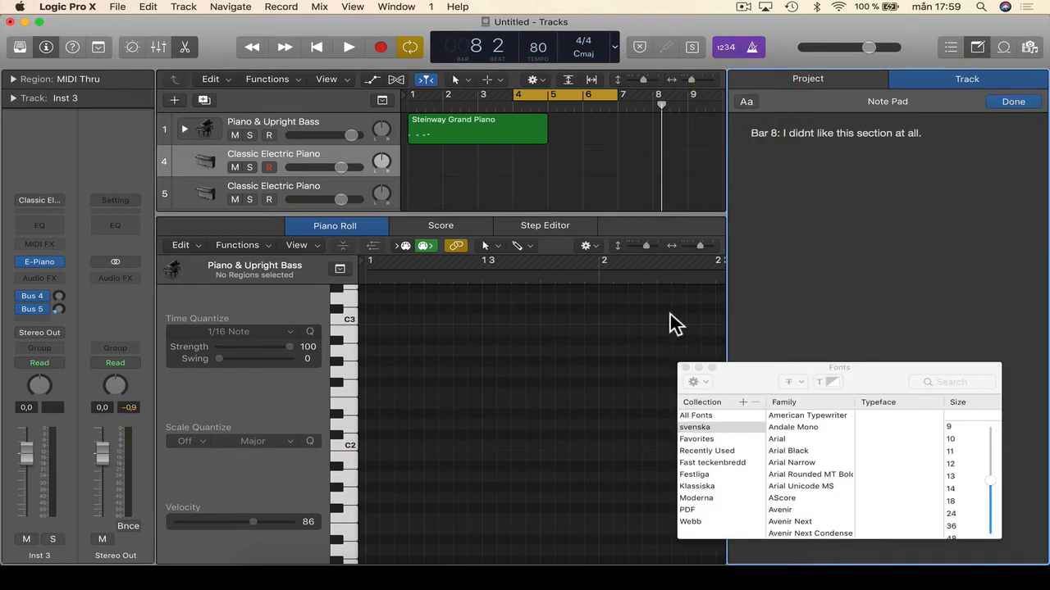
left_click(683, 369)
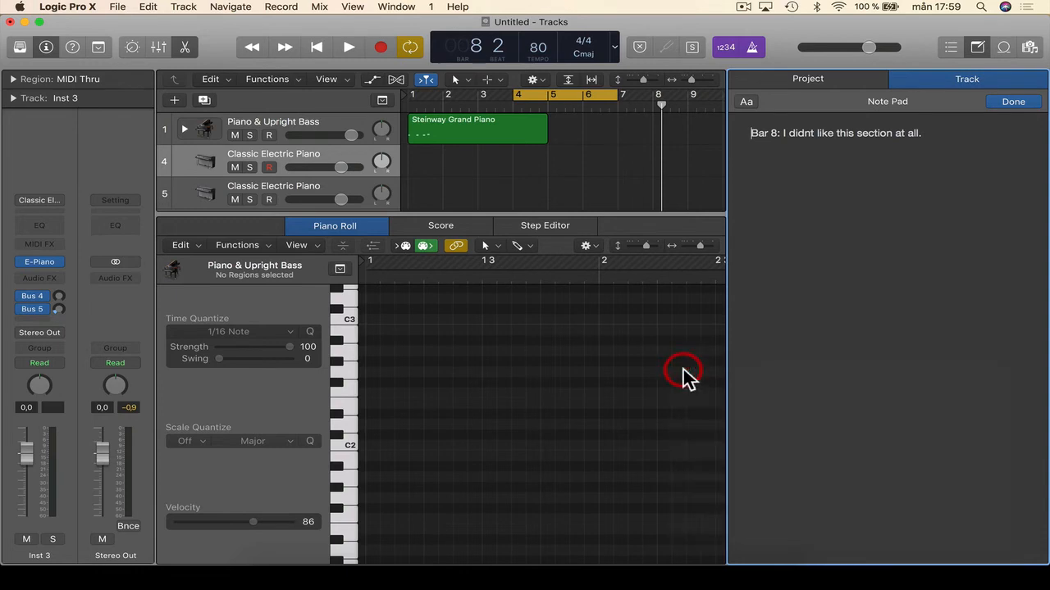
left_click(977, 47)
Show the Apple Loops browser, hide the Piano Roll, and filter the loops to the Hip Hop pack and Synths.
left_click(1006, 49)
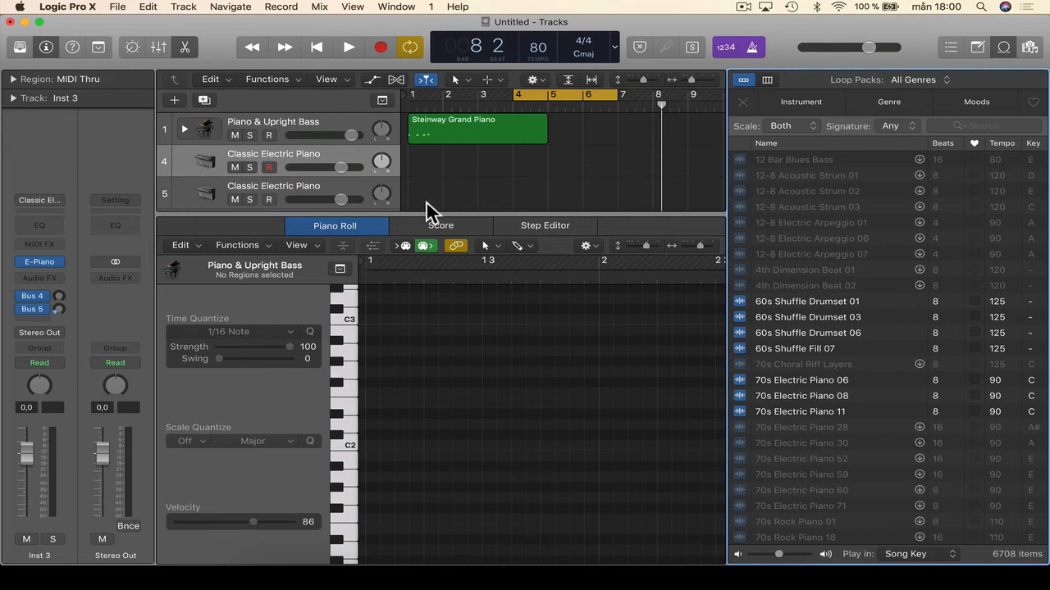
left_click(372, 230)
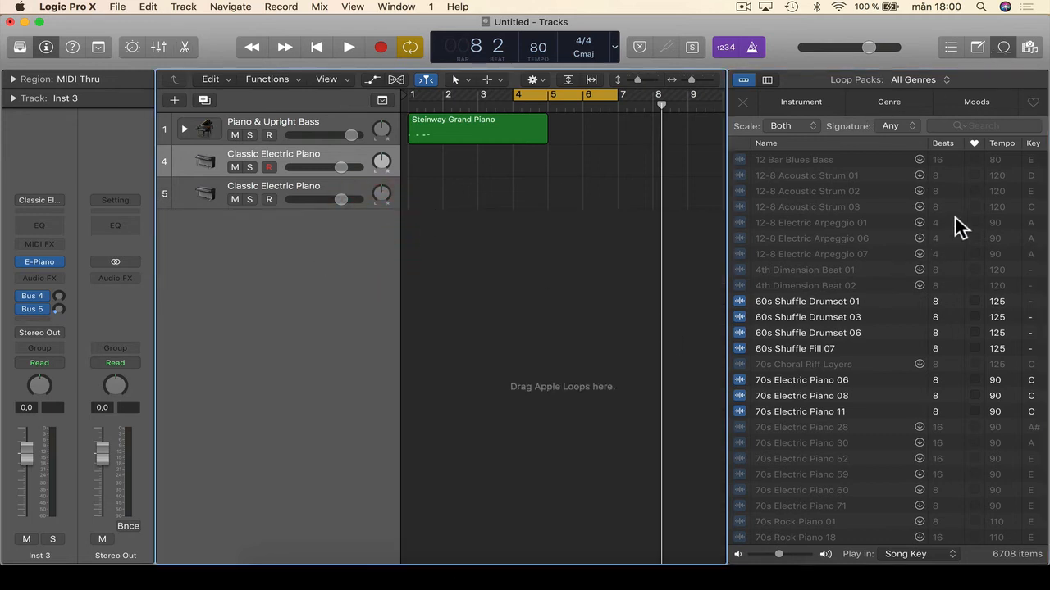
left_click(912, 80)
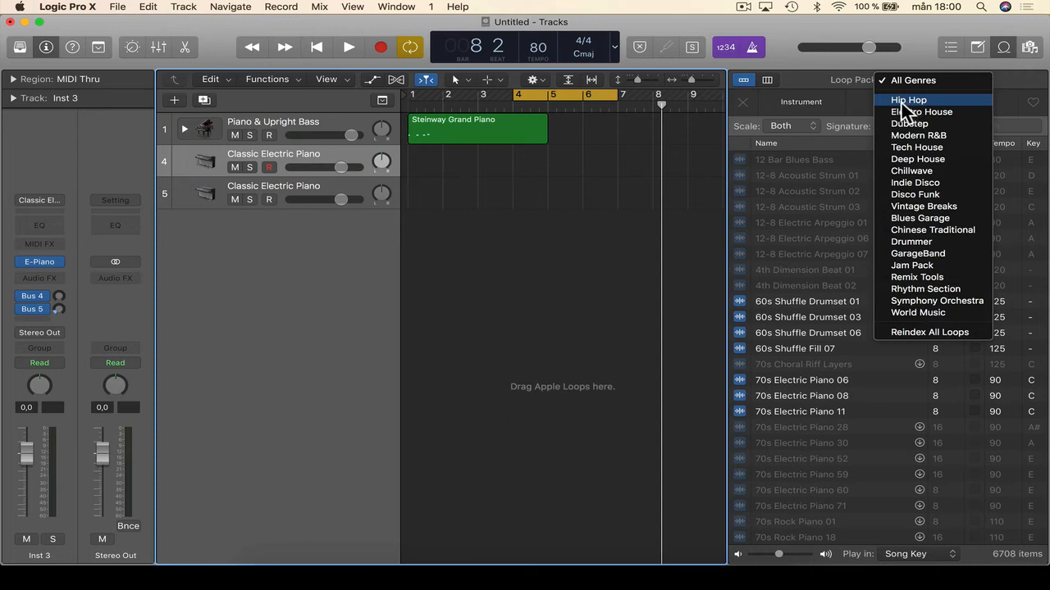
left_click(900, 100)
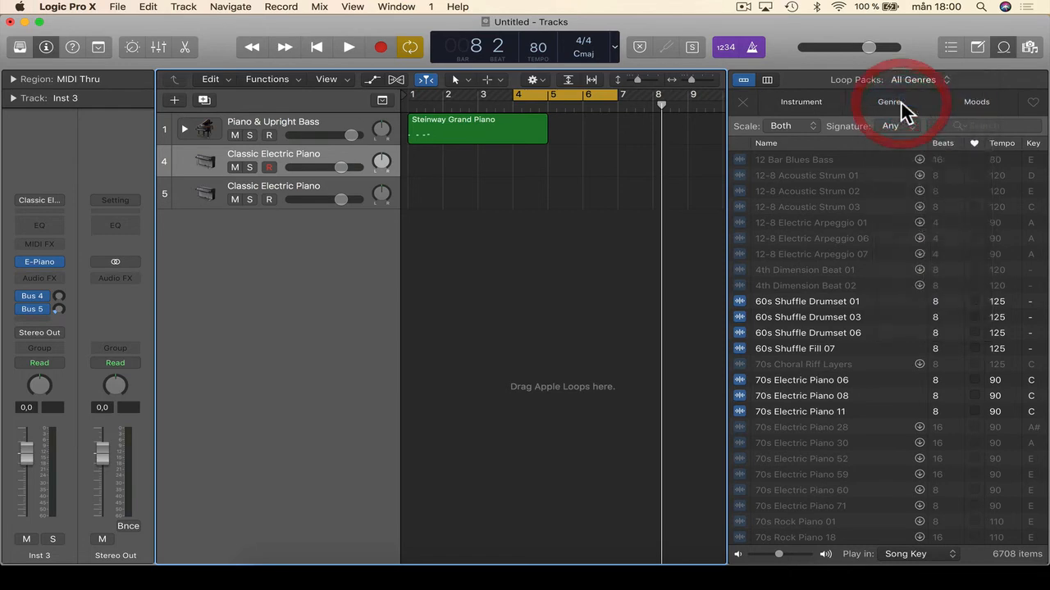
left_click(792, 105)
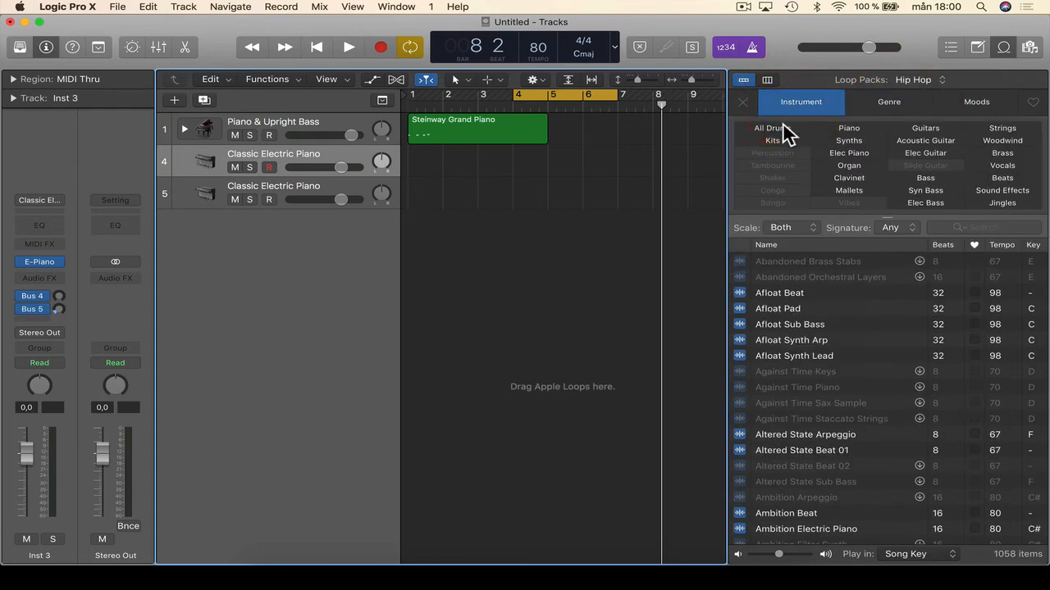
left_click(848, 140)
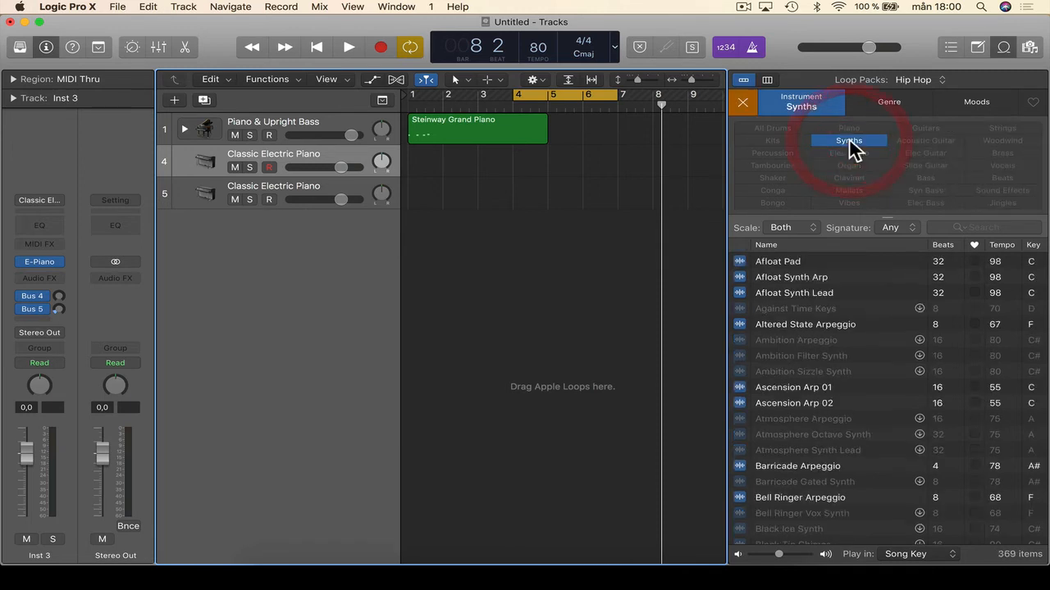
Mute the Piano & Upright Bass track and preview the Afloat Synth Lead loop.
left_click(816, 294)
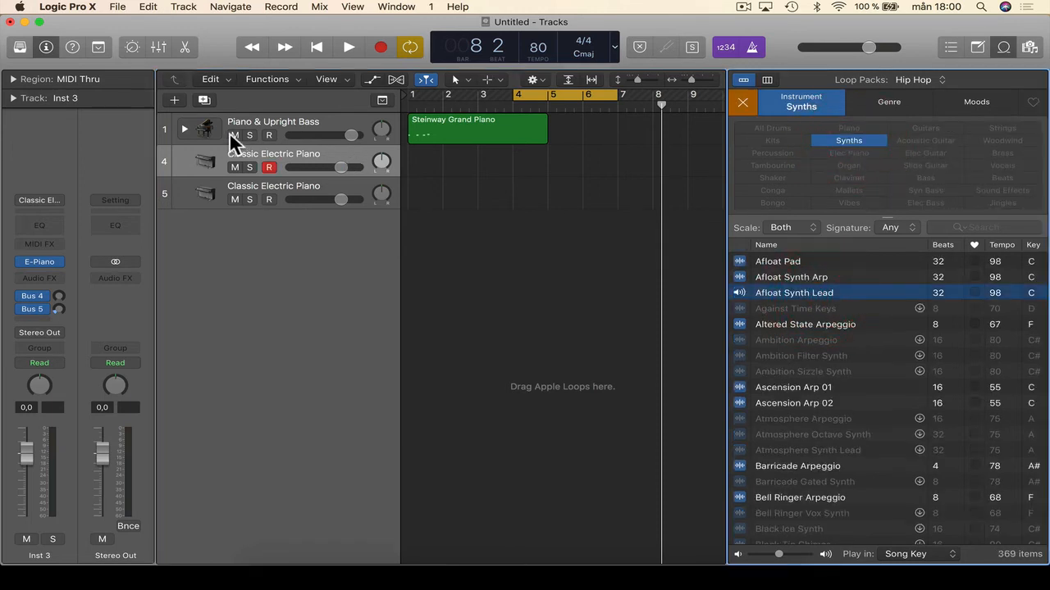
left_click(234, 135)
left_click(829, 295)
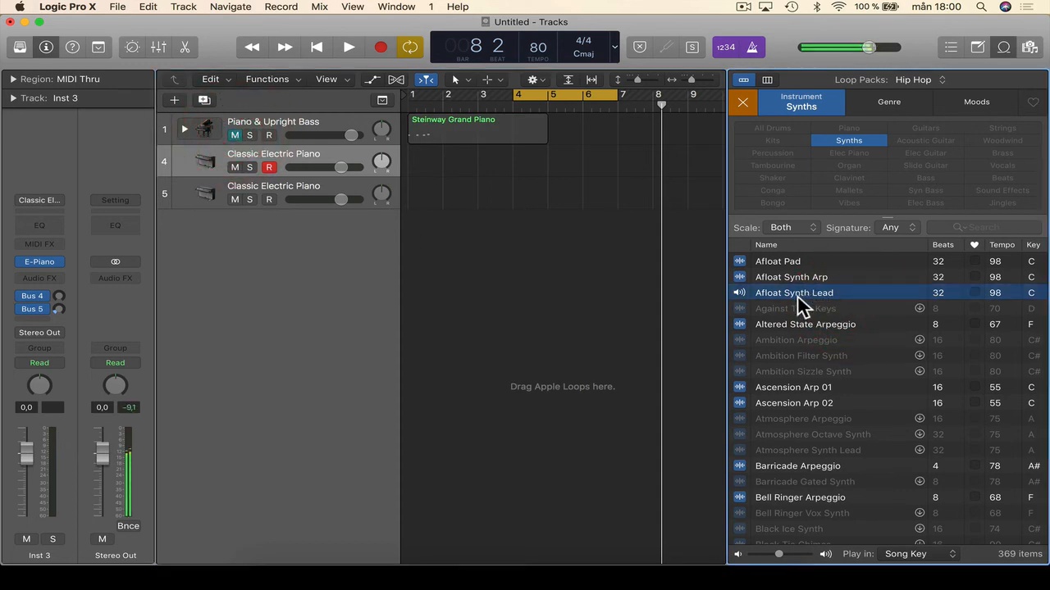
Set the cycle range to bars 2 to 4 and preview the Afloat Synth Lead, Barricade Arpeggio and Bell Ringer Arpeggio loops.
left_click_drag(445, 96, 520, 103)
key("space")
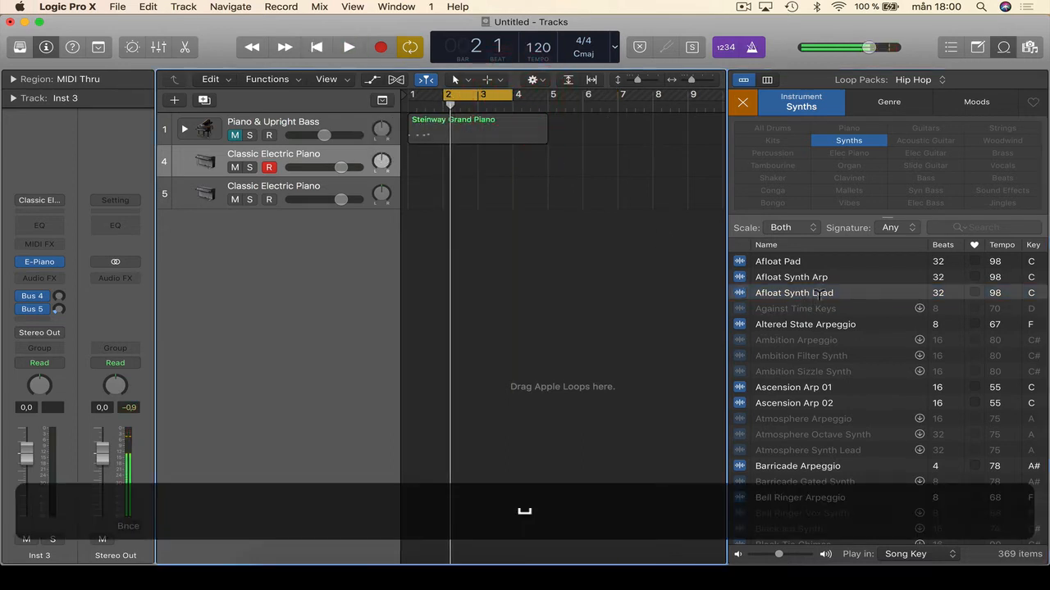
left_click(828, 295)
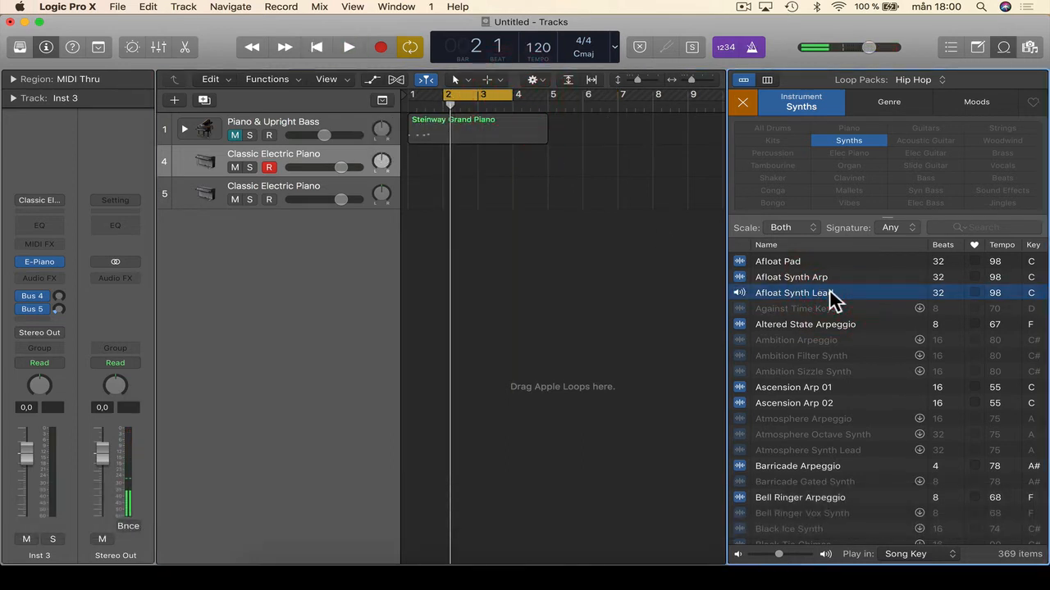
left_click(759, 467)
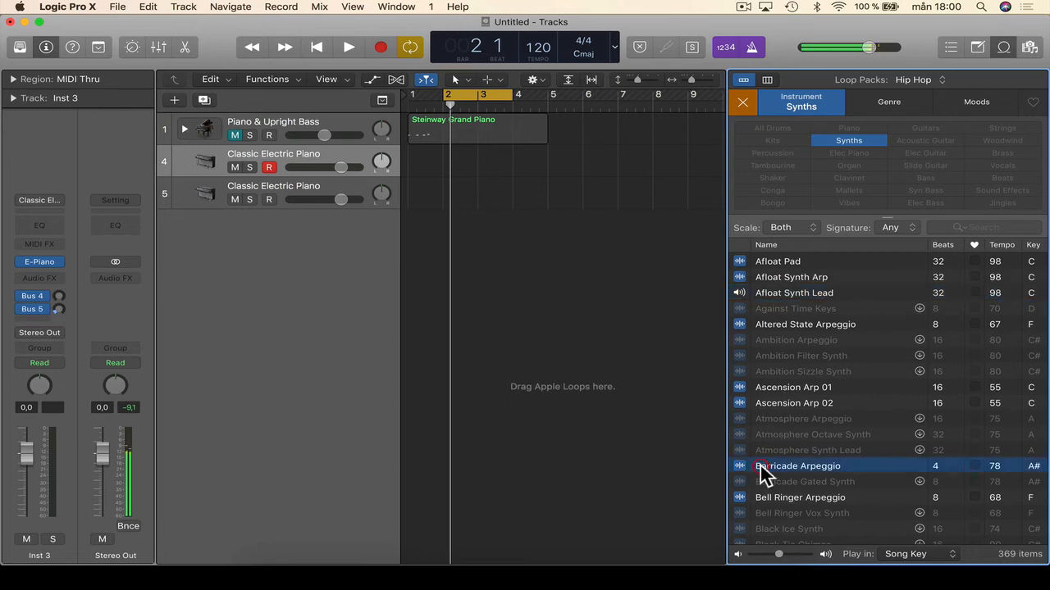
scroll(760, 465, "down", 3)
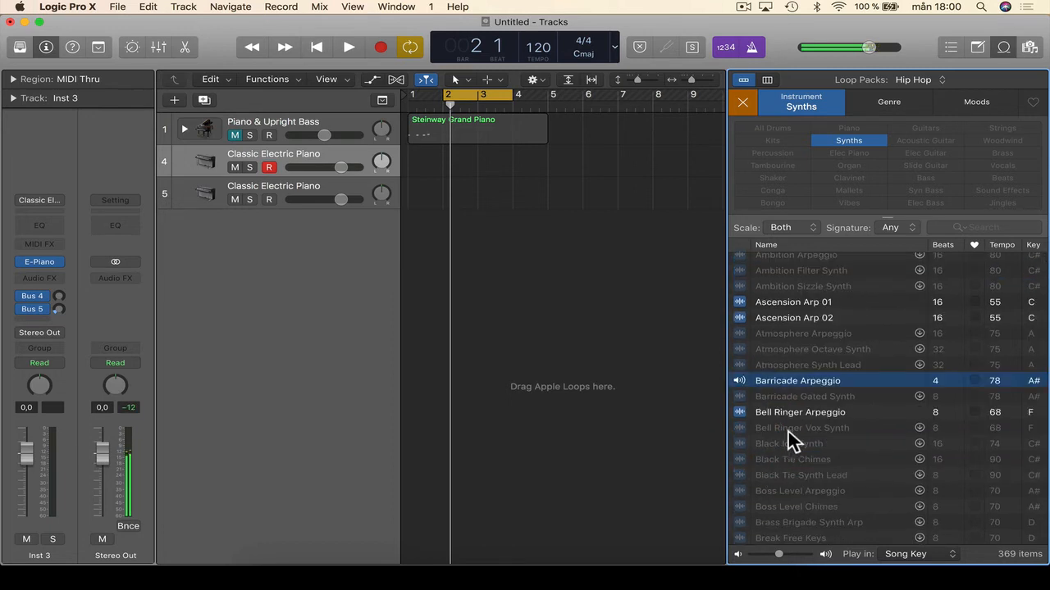
left_click(805, 412)
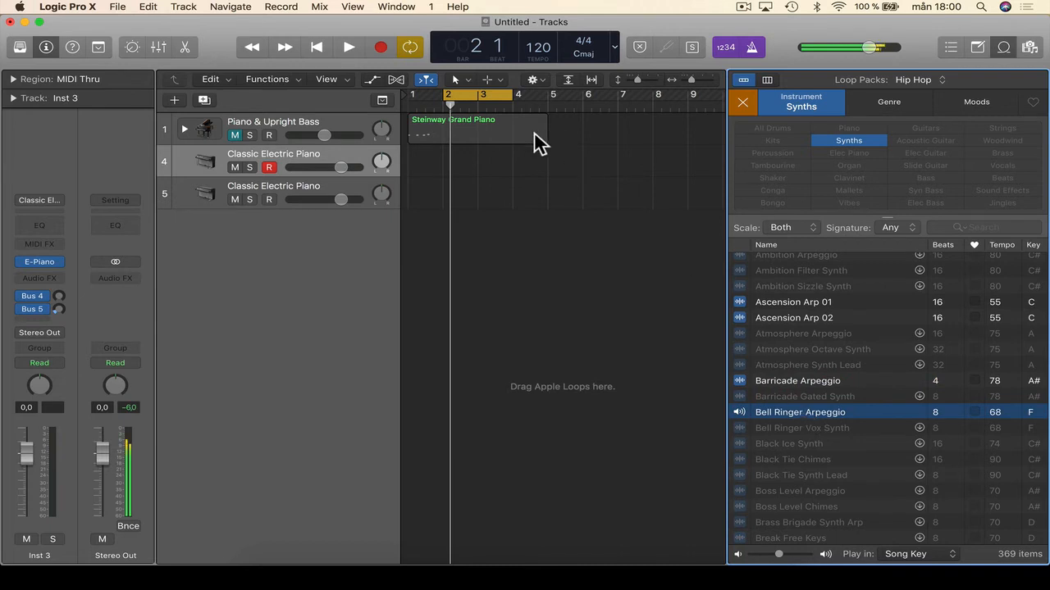
Move the cycle range to bars 6 to 8, playing the project briefly before and after the move.
key("space")
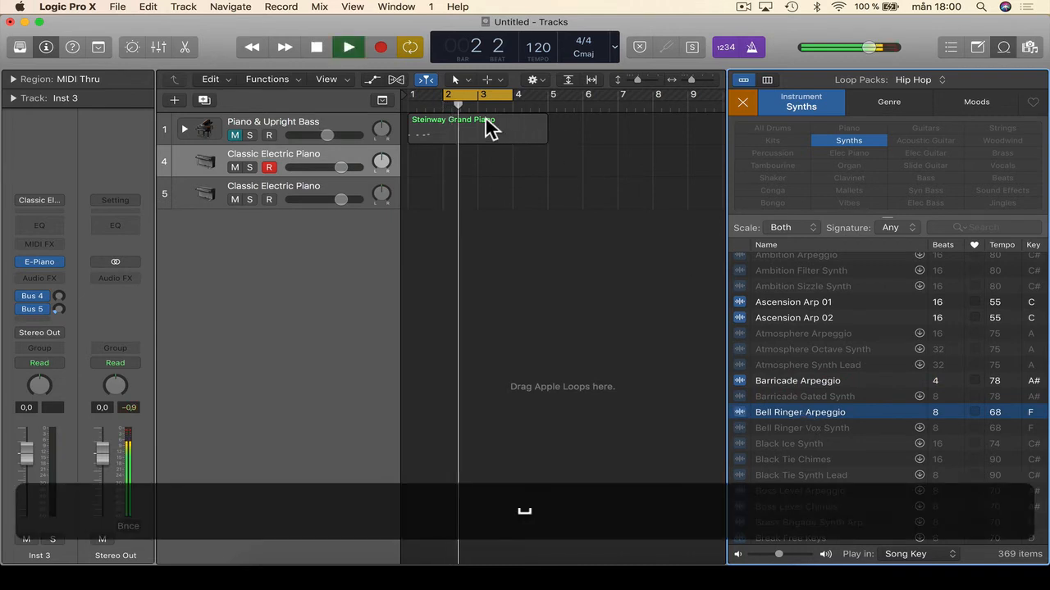
key("space")
left_click_drag(462, 93, 603, 97)
key("space")
key("space")
scroll(603, 97, "right", 6)
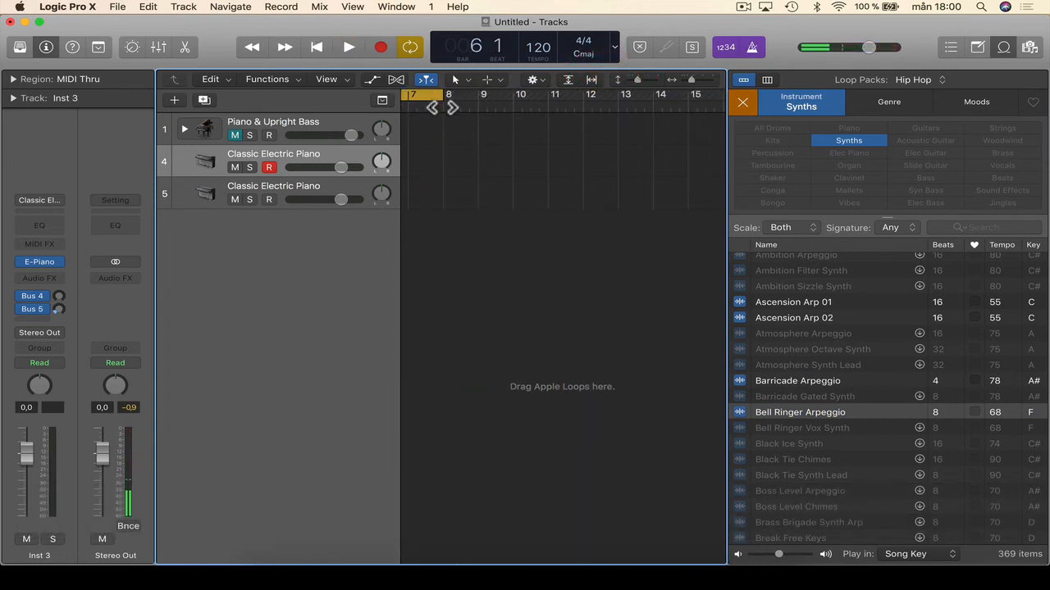
Set the cycle range to bars 9 to 13 and place the playhead at its start.
left_click(452, 103)
left_click_drag(482, 96, 617, 105)
left_click(533, 155)
key("space")
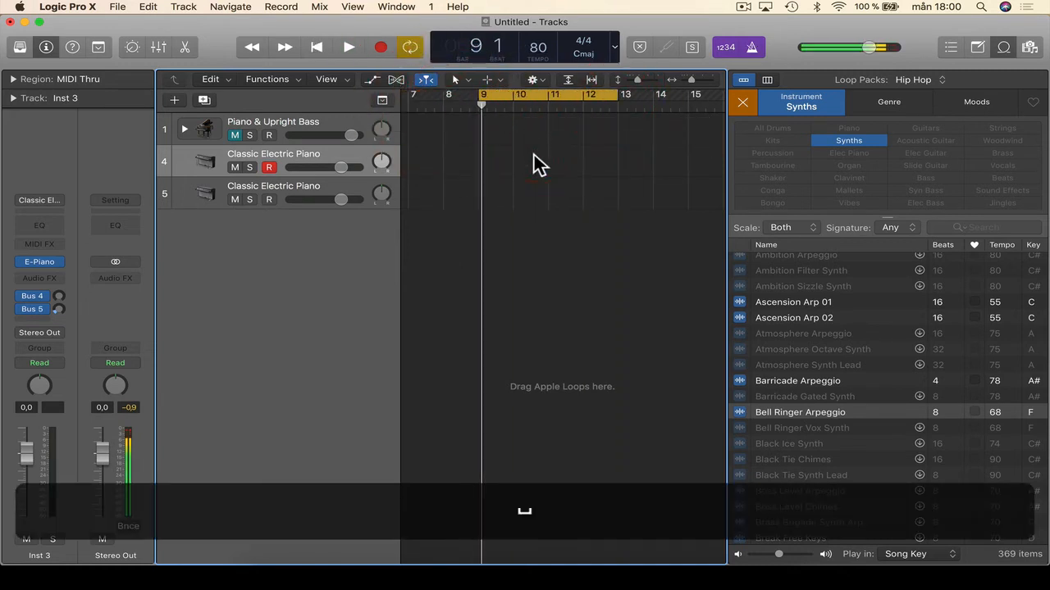
Preview the Caution Synth and Crossroads Synth 01 loops from the Synths list.
scroll(842, 397, "down", 5)
scroll(842, 397, "down", 4)
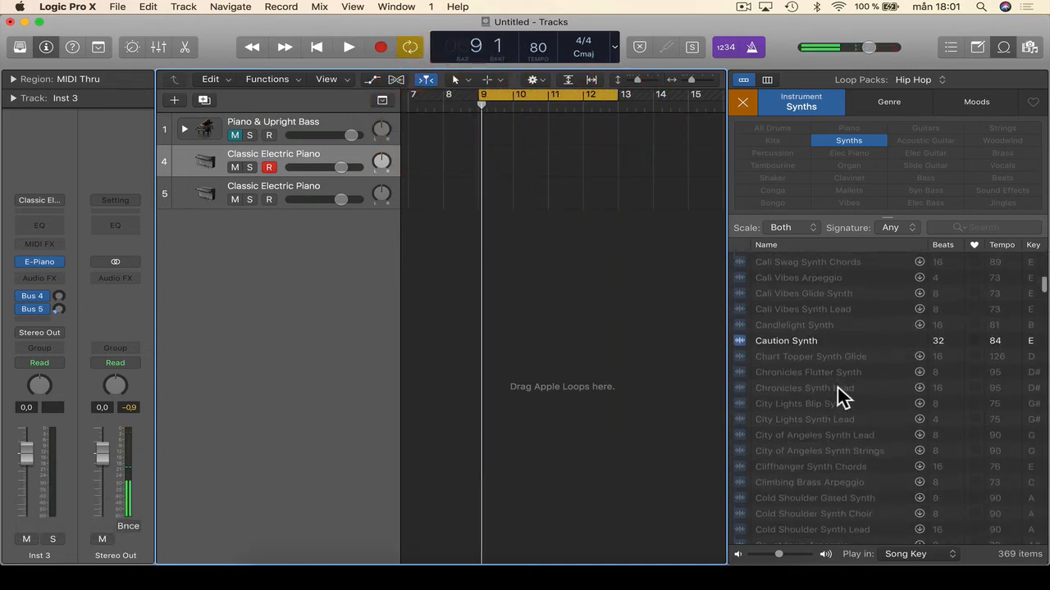
left_click(795, 338)
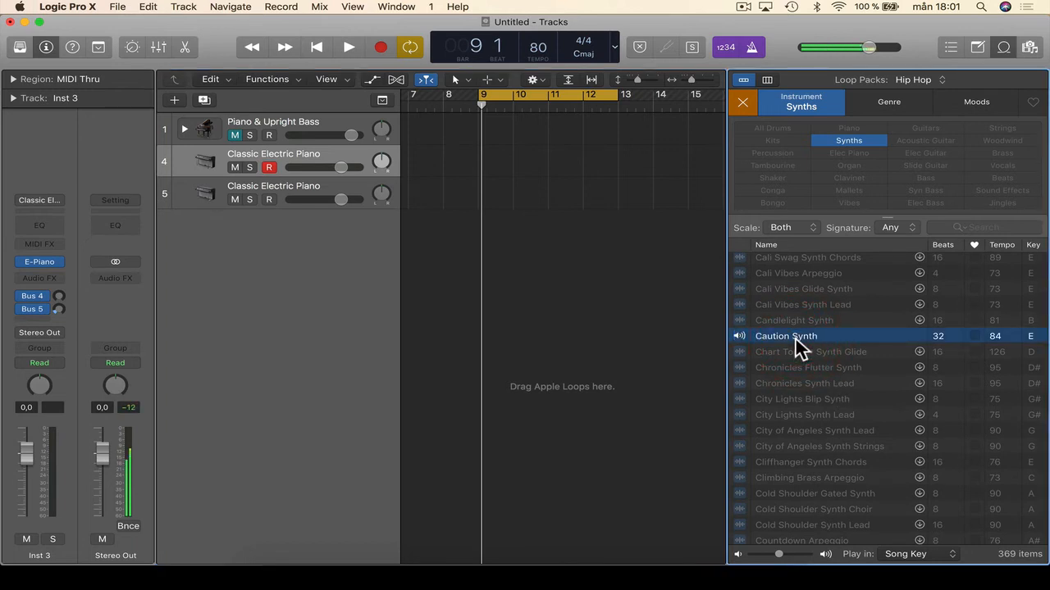
left_click(795, 337)
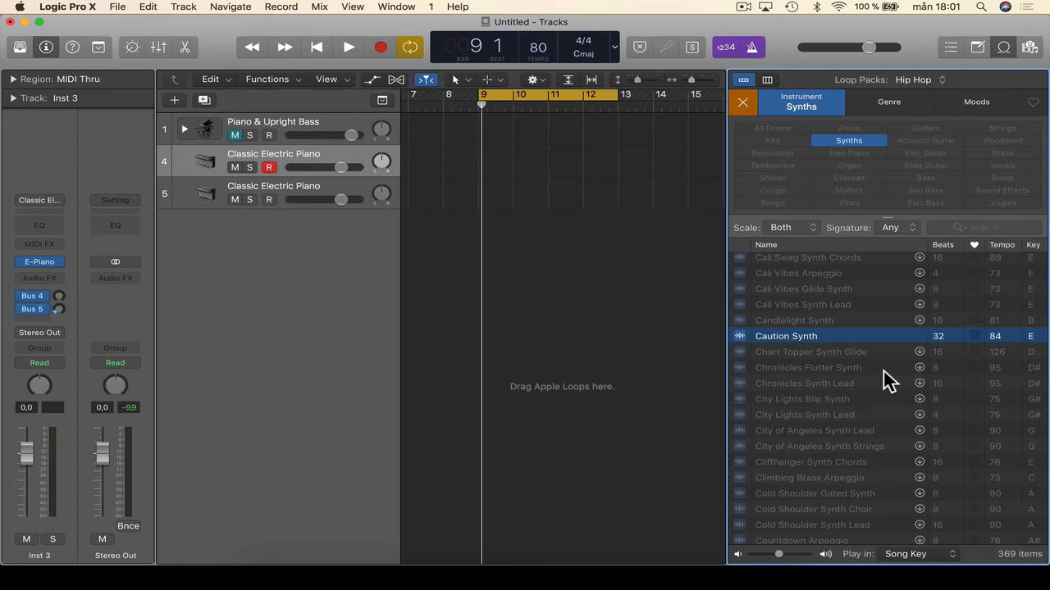
scroll(892, 356, "down", 10)
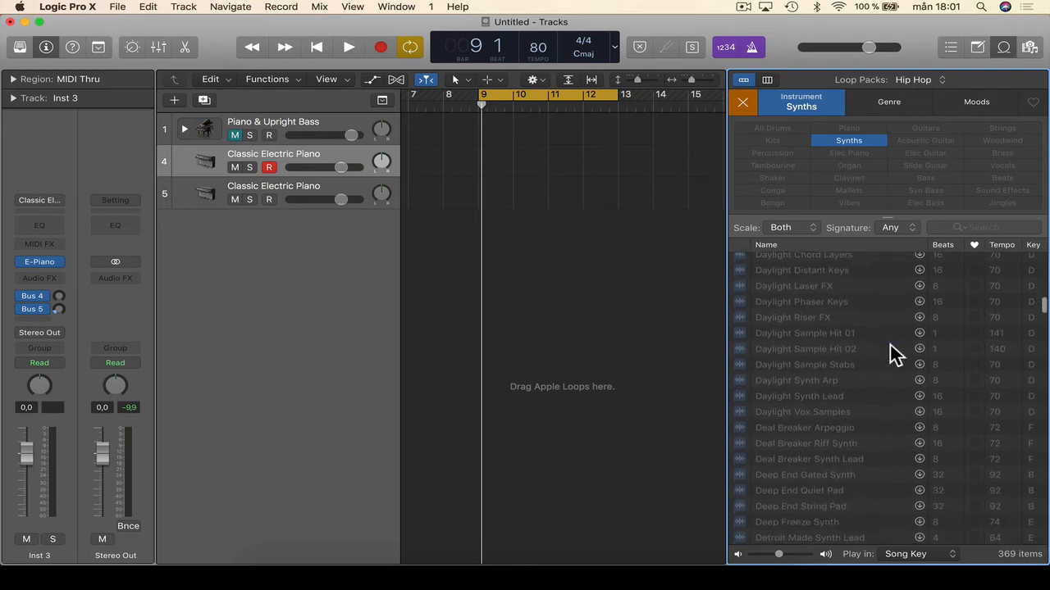
scroll(869, 361, "up", 2)
left_click(846, 369)
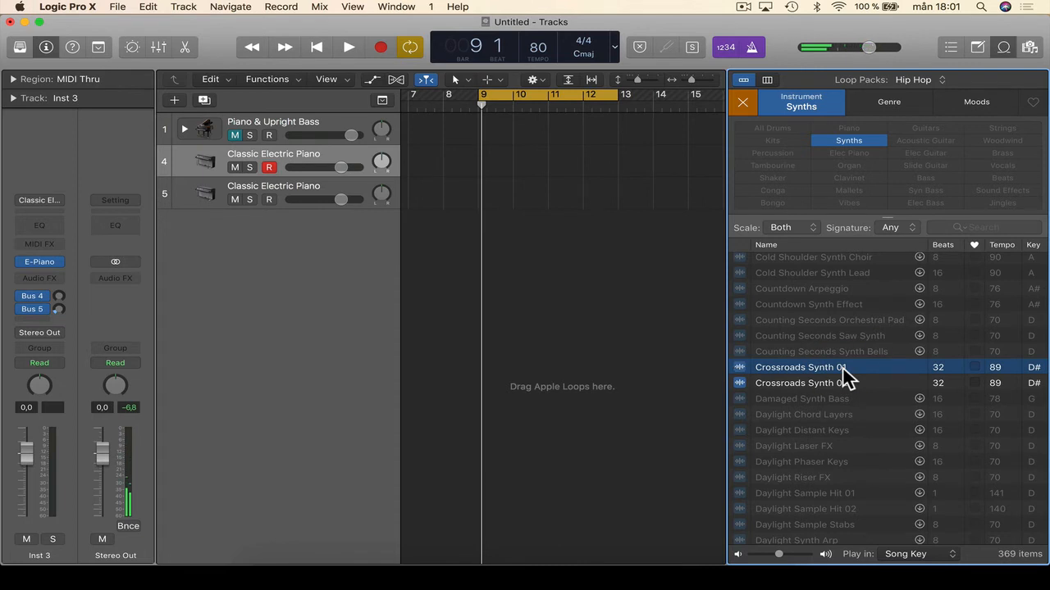
Preview the Dirty Synth loop and add it at bar 9 on a new track below the electric pianos.
scroll(843, 369, "down", 10)
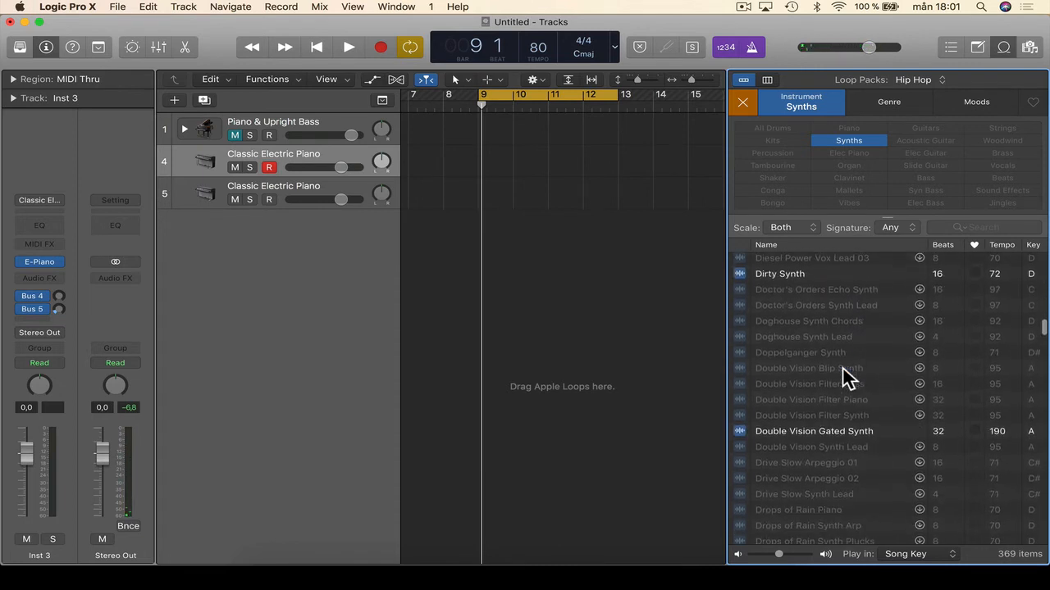
left_click(798, 281)
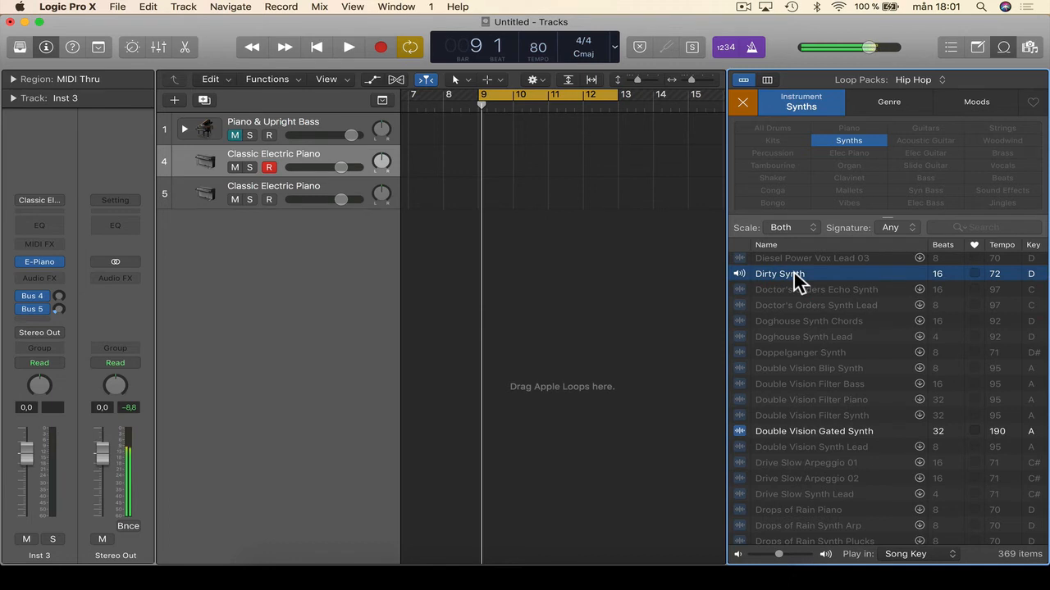
left_click_drag(793, 277, 480, 236)
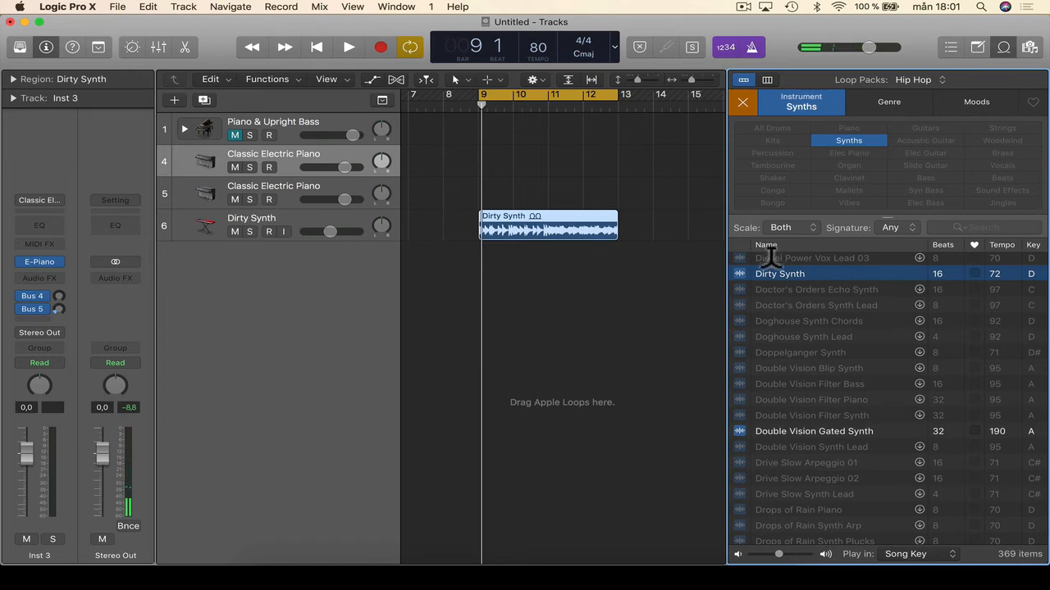
Play the Dirty Synth region, turning off the metronome and lowering the track's volume before stopping playback.
key("space")
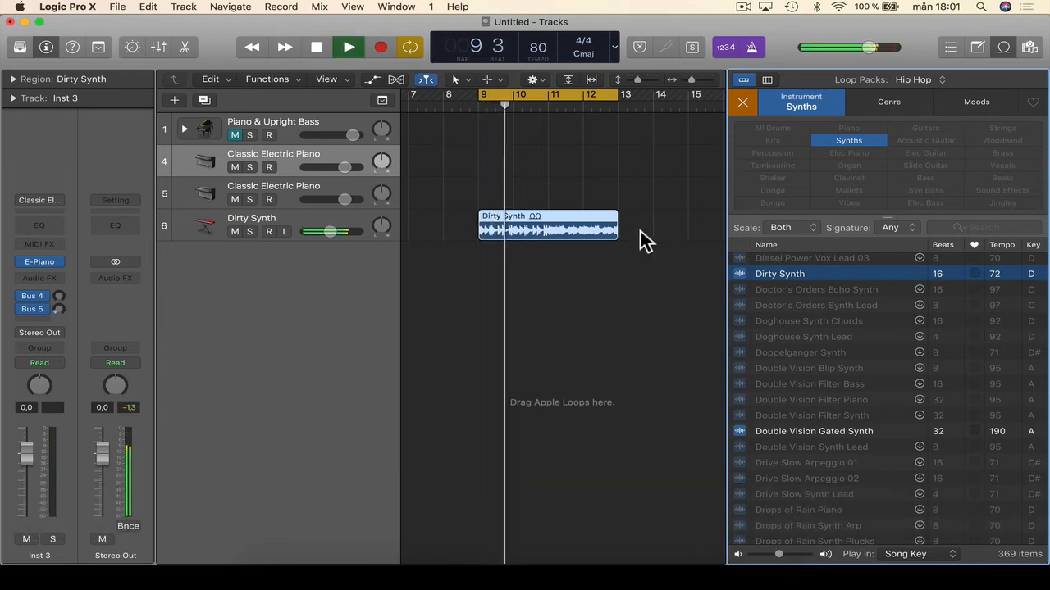
left_click(753, 45)
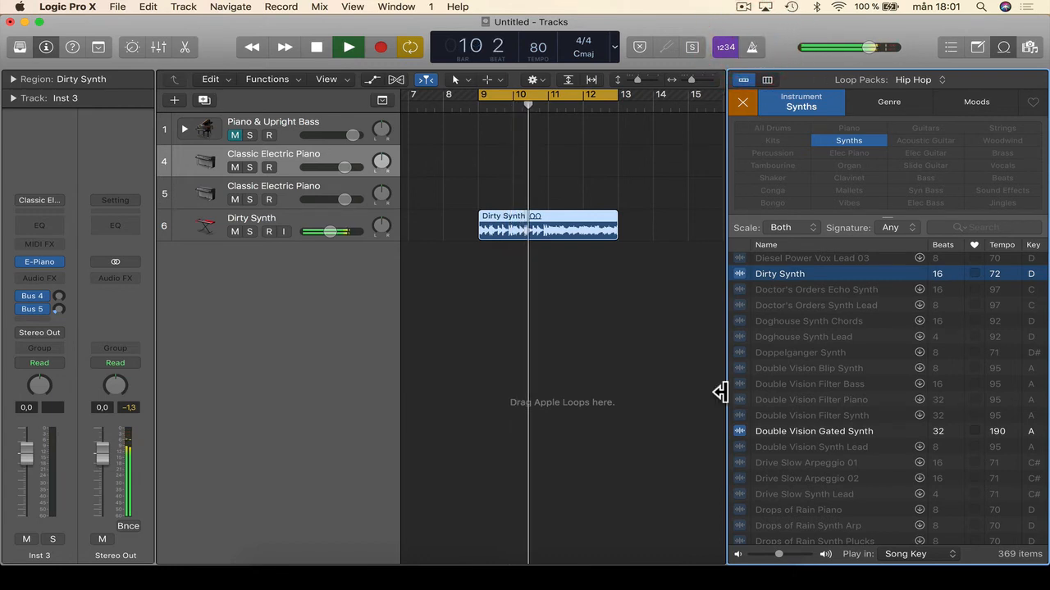
left_click_drag(333, 234, 302, 238)
key("space")
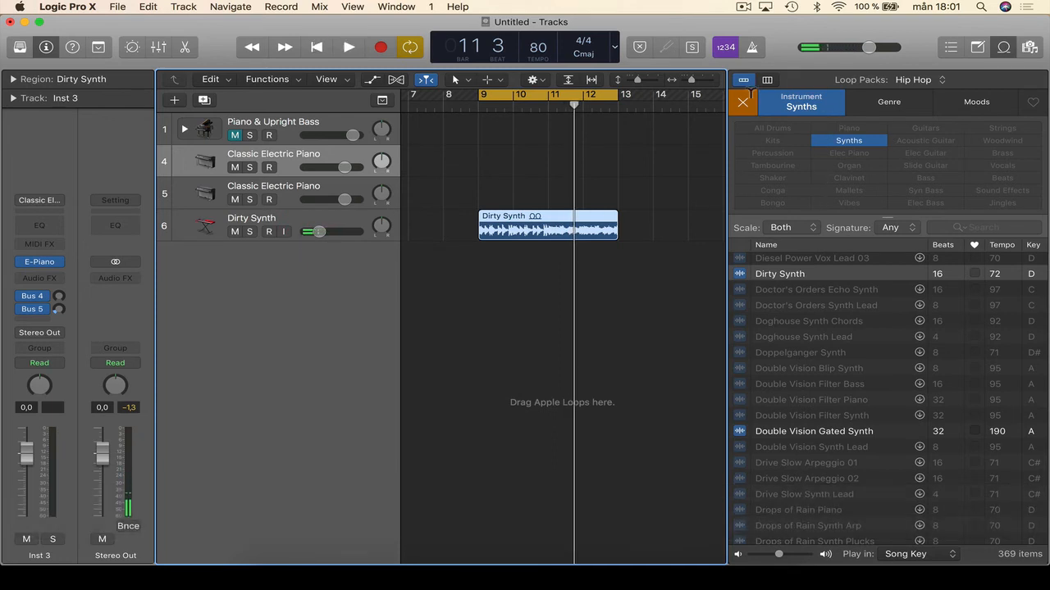
Replace the Synths loop filter with All Drums and start playing the cycle from bar 9.
left_click(840, 141)
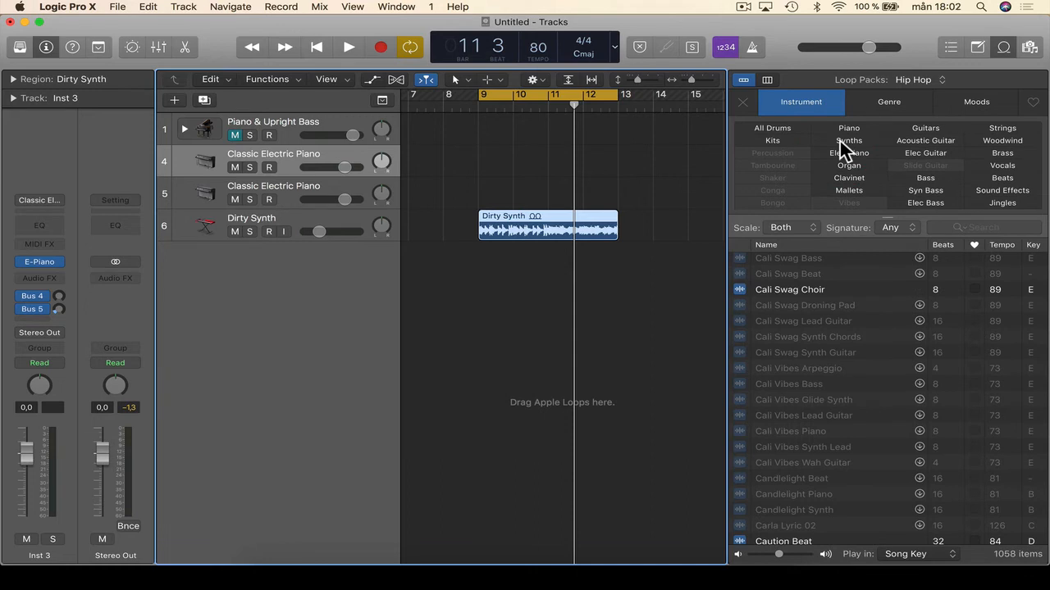
left_click(777, 129)
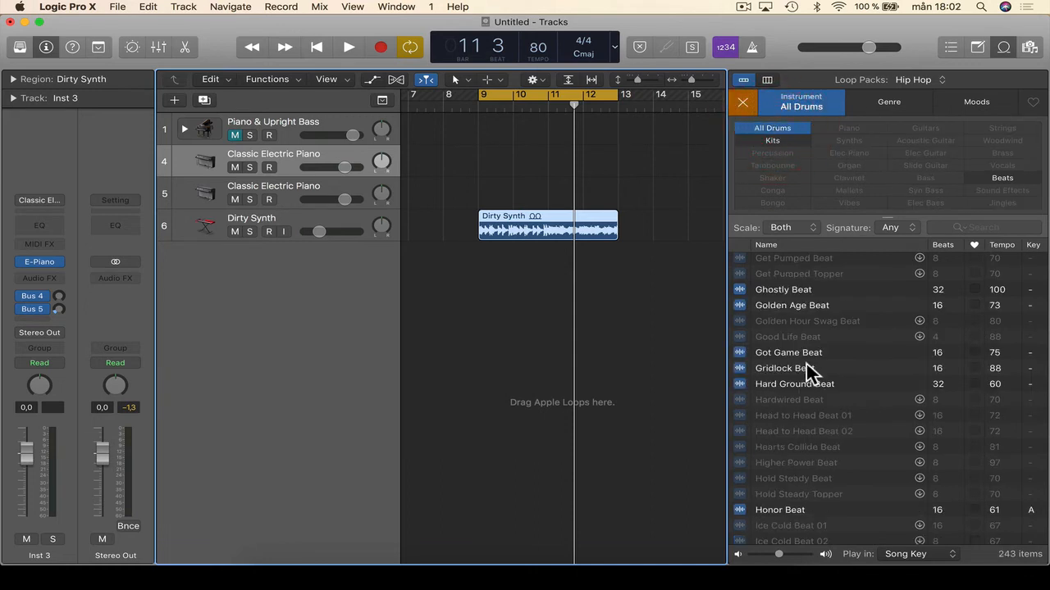
scroll(853, 321, "down", 12)
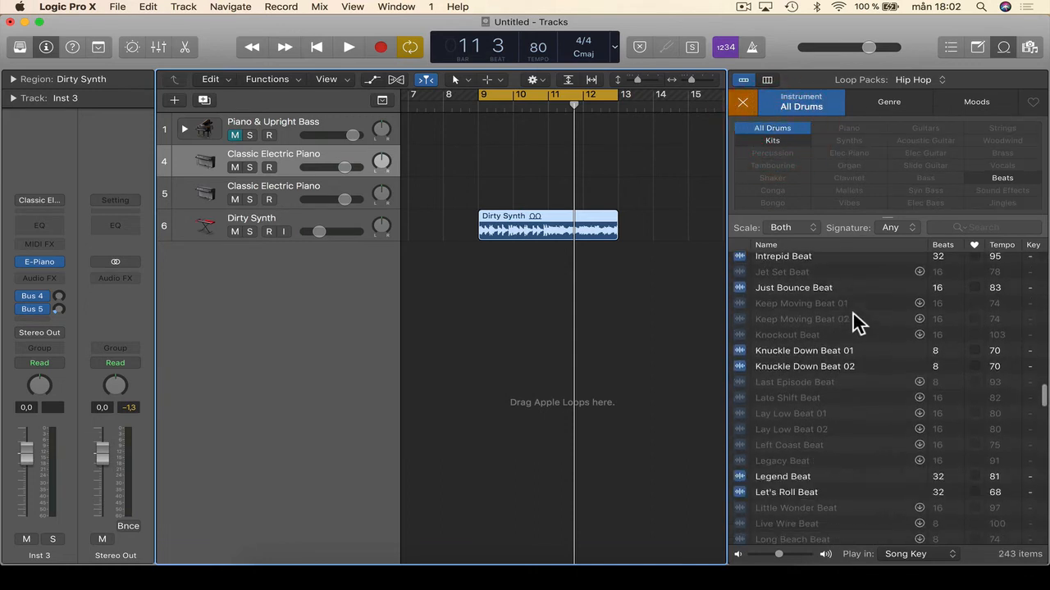
key("space")
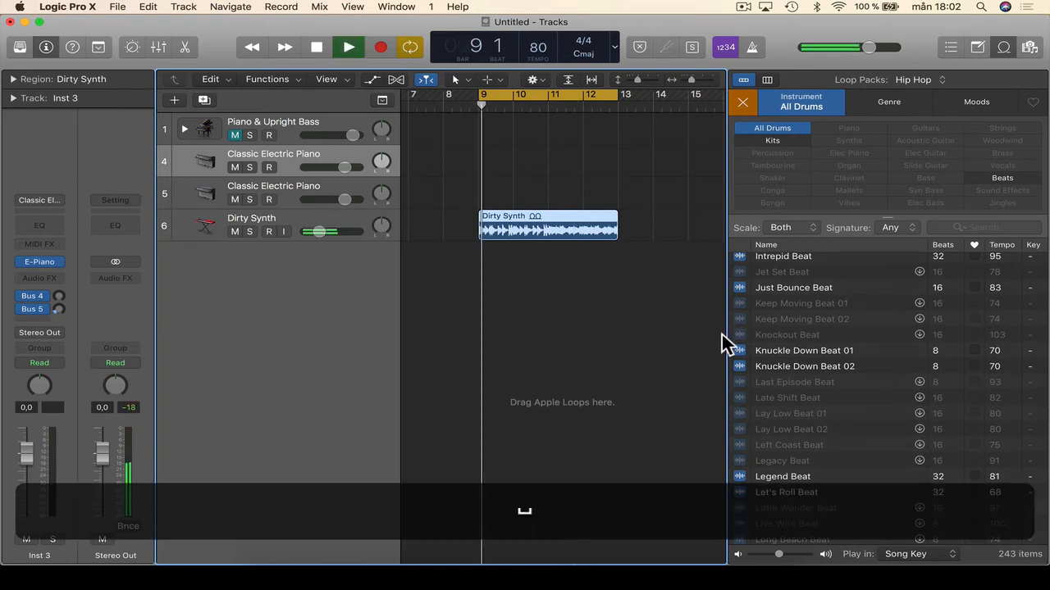
Preview the Just Bounce Beat, Knuckle Down Beat 01 and 02, and Let's Roll Beat loops over the playing synth.
left_click(837, 288)
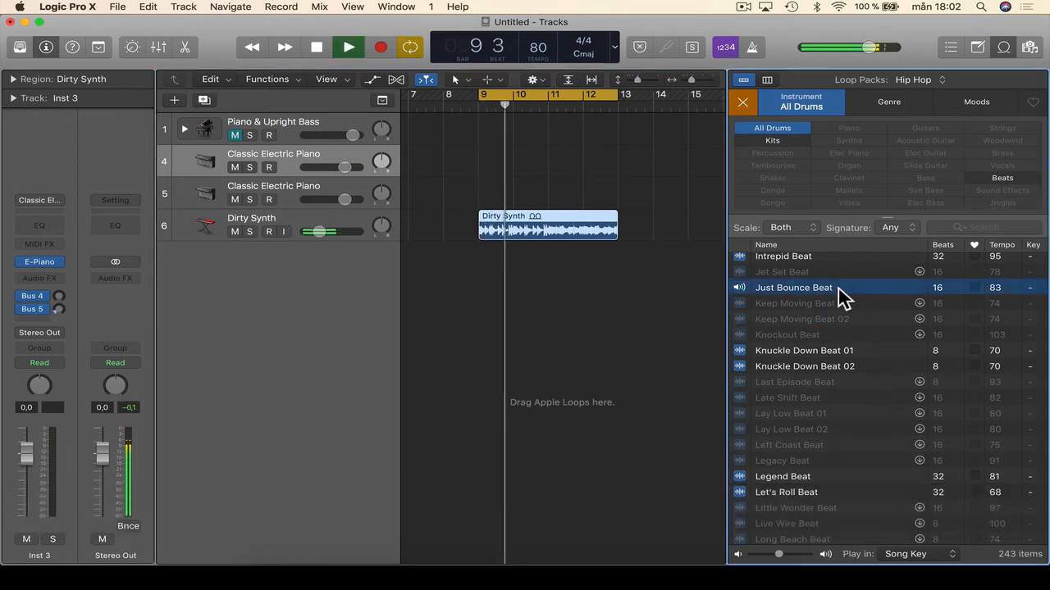
left_click(809, 350)
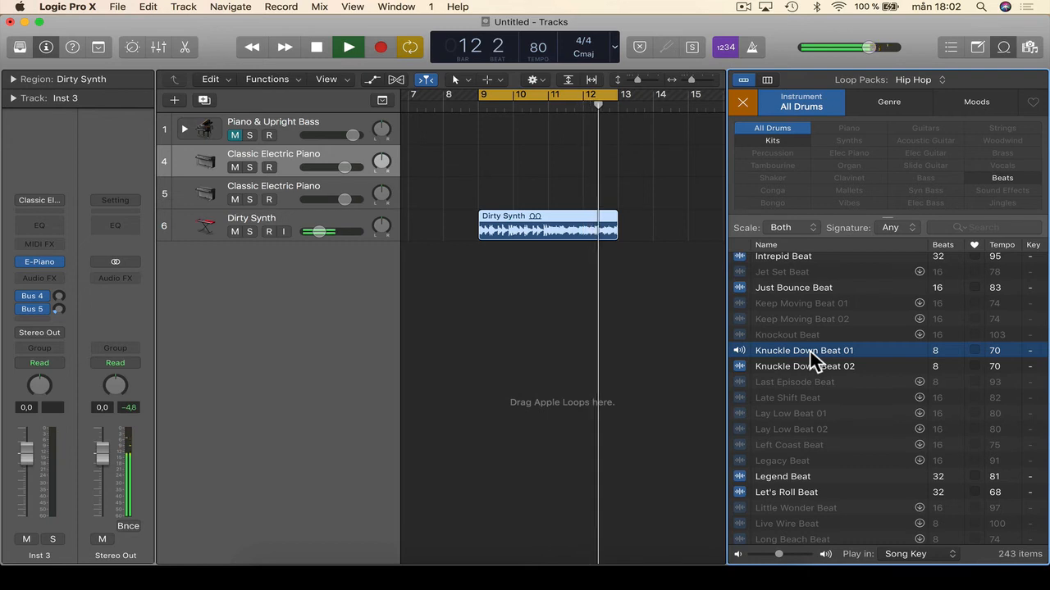
left_click(797, 360)
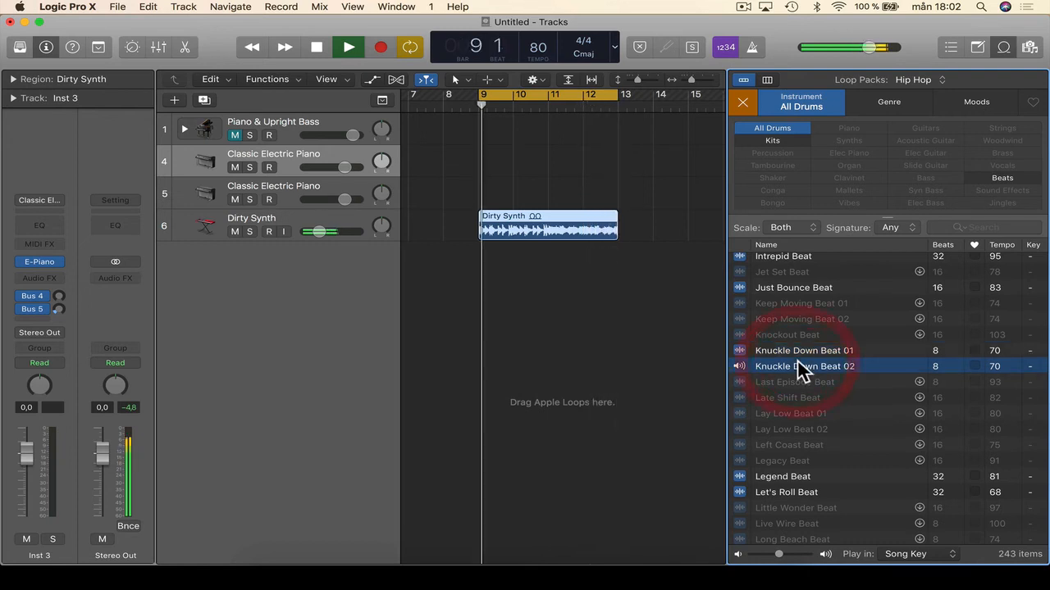
scroll(797, 359, "down", 5)
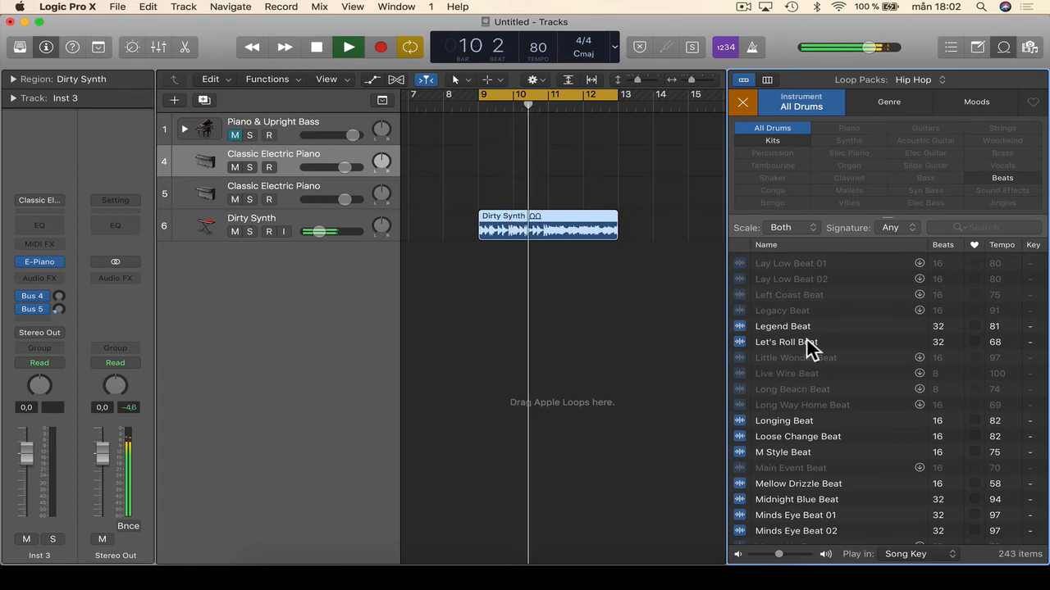
left_click(809, 341)
scroll(808, 336, "down", 3)
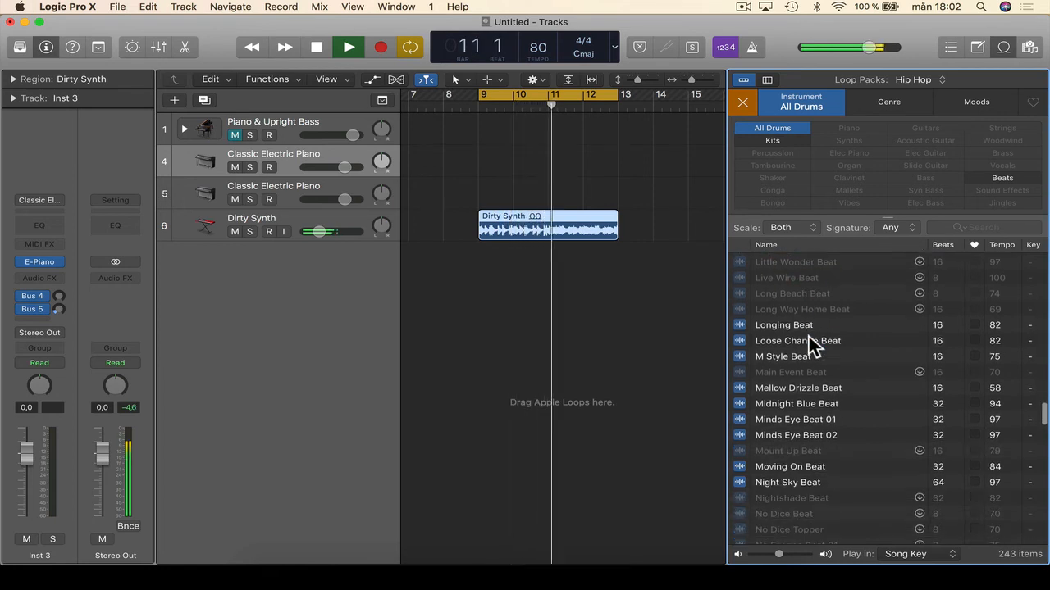
scroll(808, 337, "up", 2)
scroll(809, 336, "up", 1)
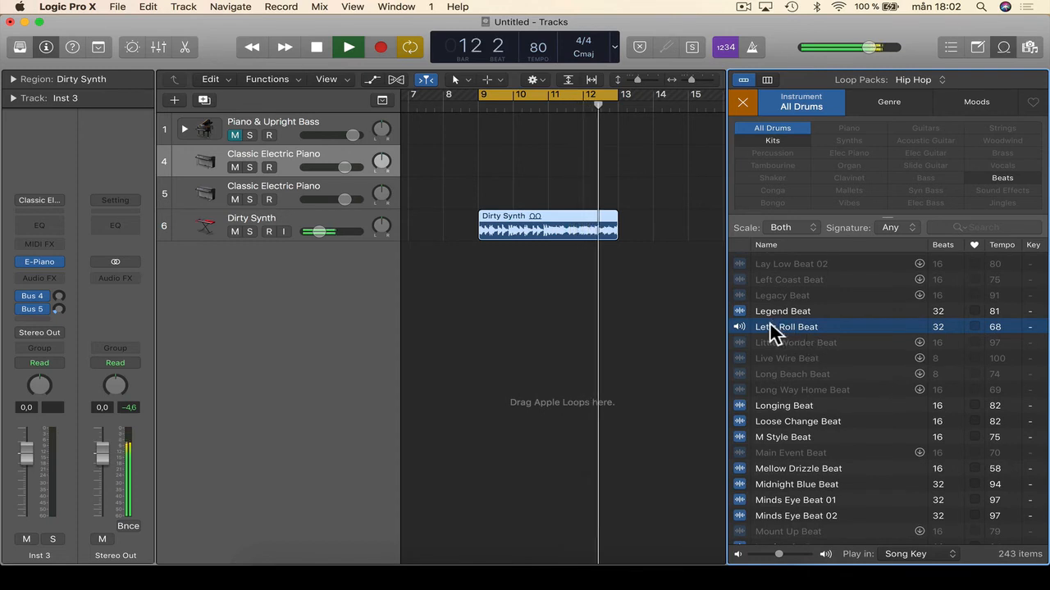
Stop playback and add the Let's Roll Beat loop at bar 9 on a new track below Dirty Synth.
key("space")
left_click_drag(773, 324, 479, 263)
scroll(479, 263, "right", 3)
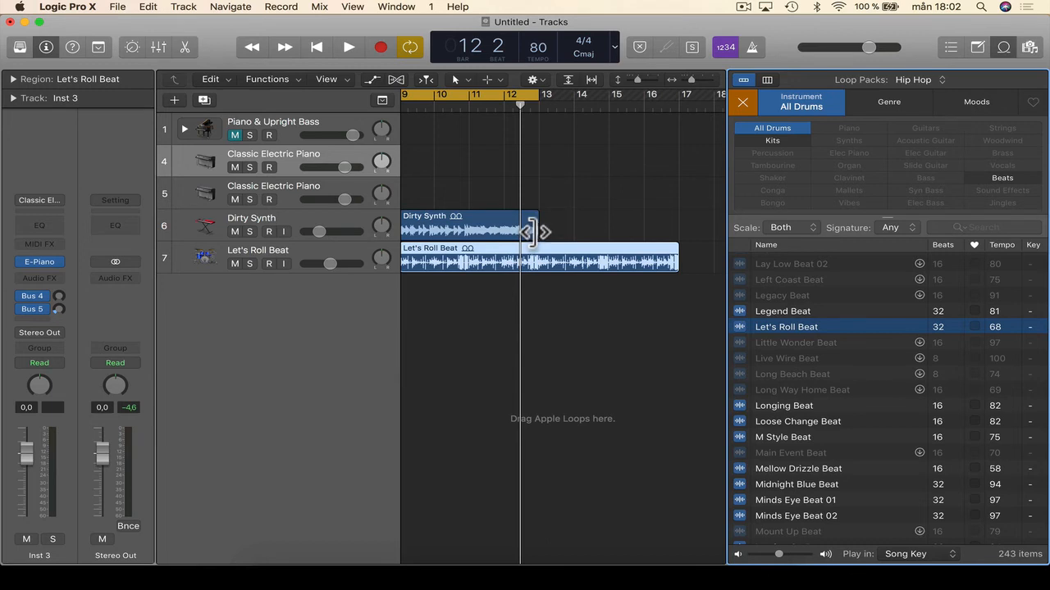
Play the synth and beat loops together, clearing the All Drums filter before stopping playback.
key("space")
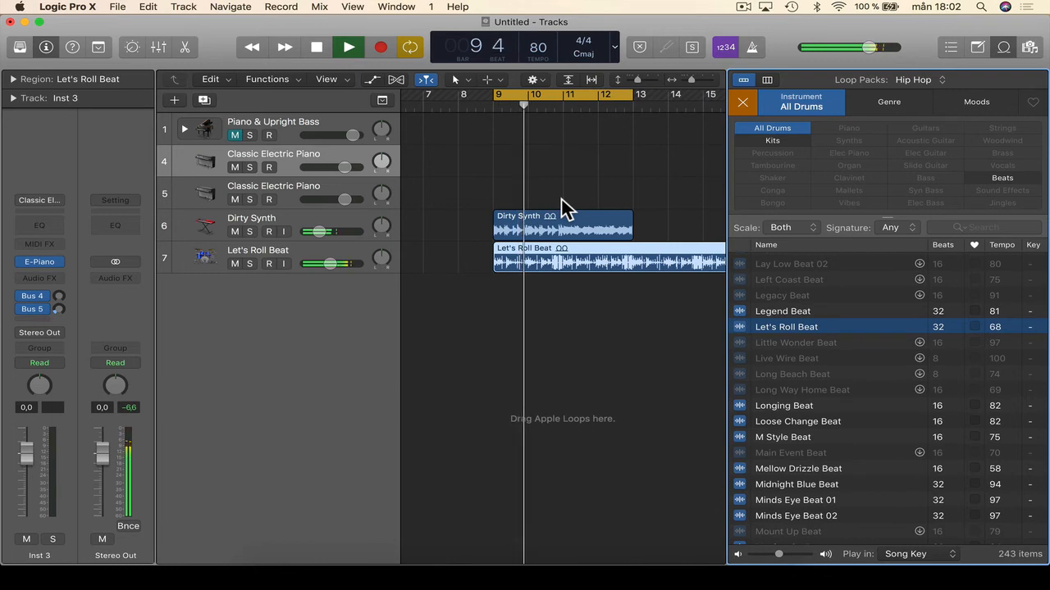
left_click(742, 102)
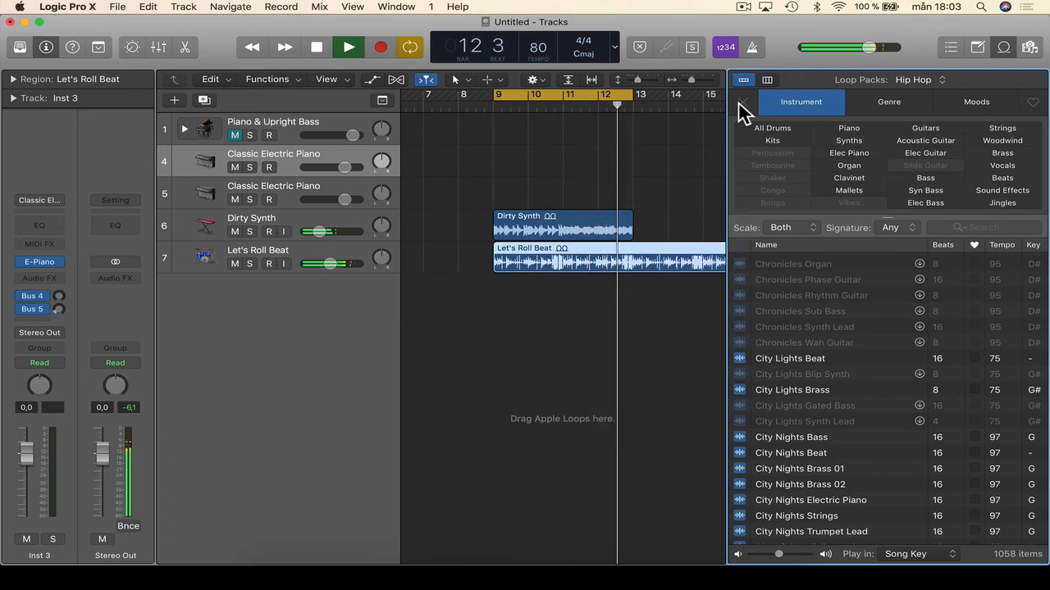
key("space")
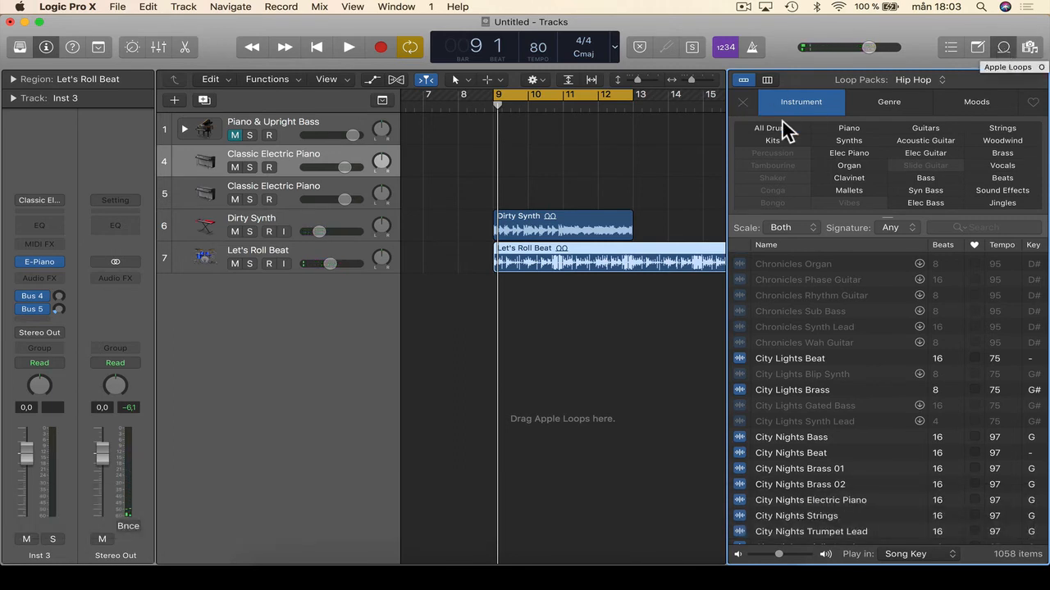
Show the list of available loop packs while keeping Hip Hop selected.
left_click(907, 80)
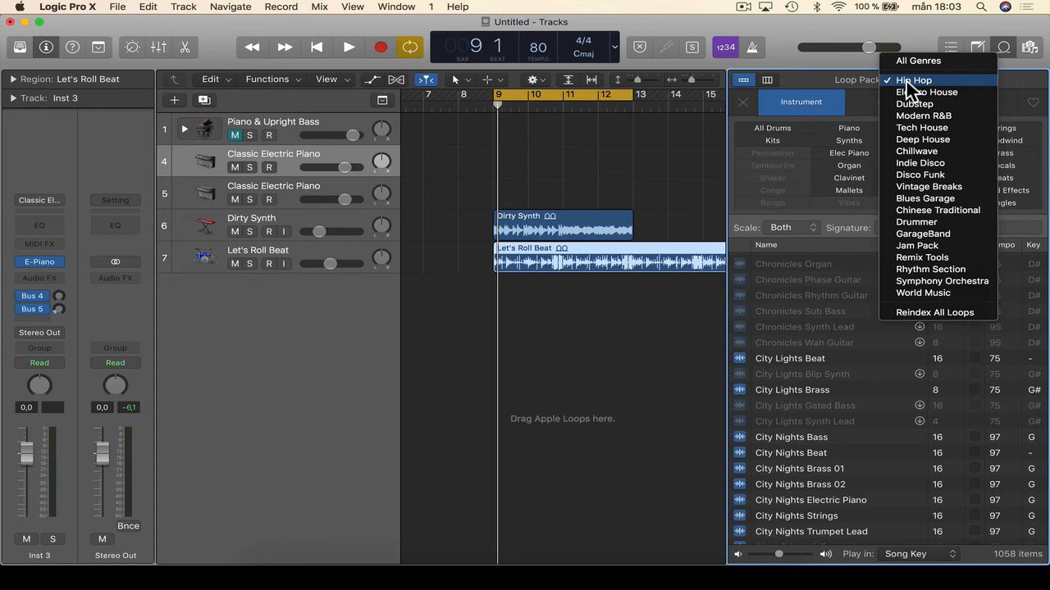
left_click(623, 343)
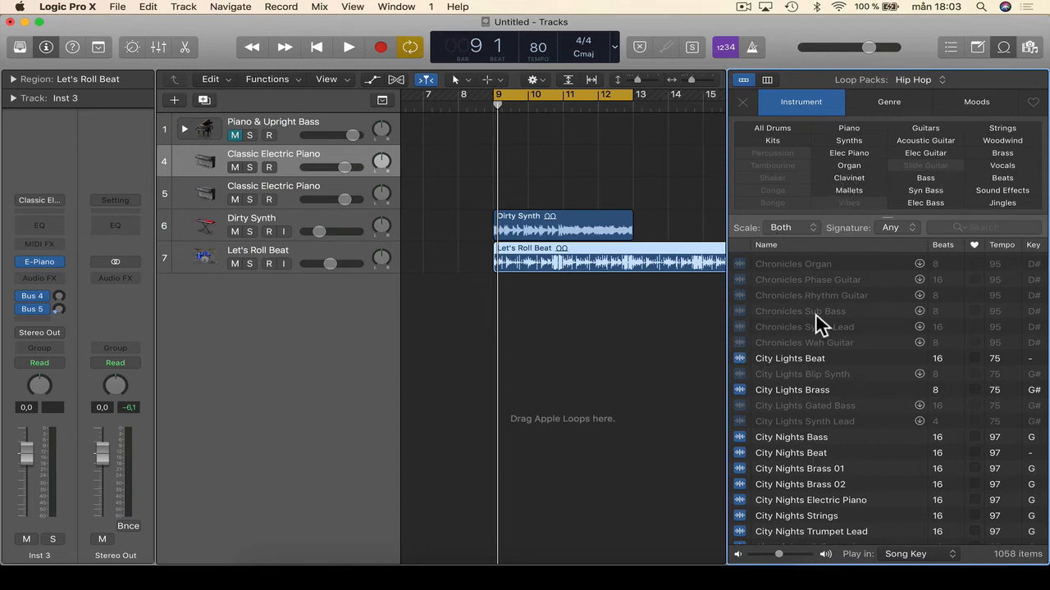
left_click(910, 82)
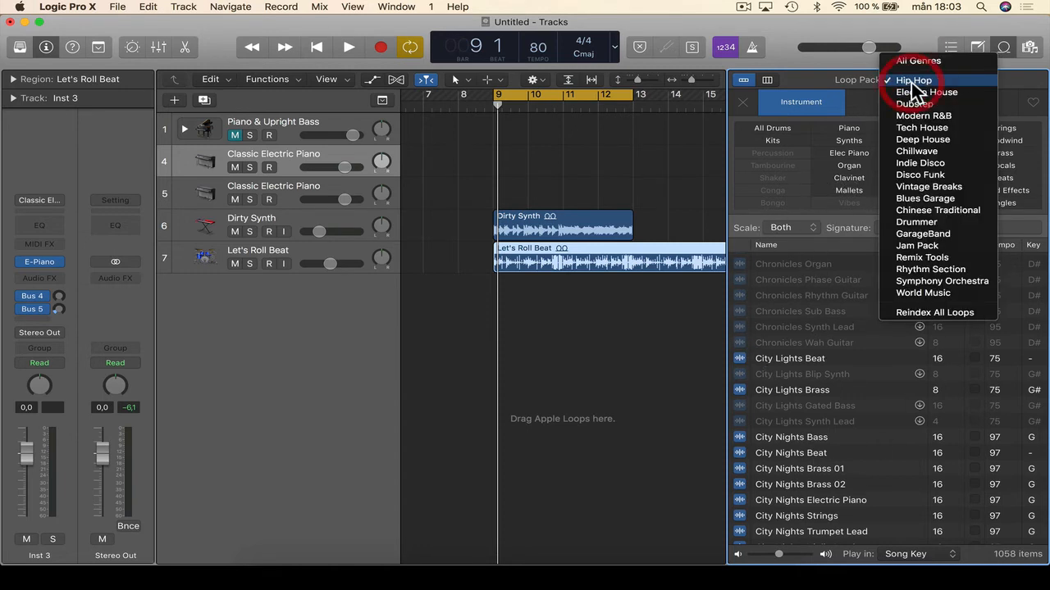
left_click(913, 82)
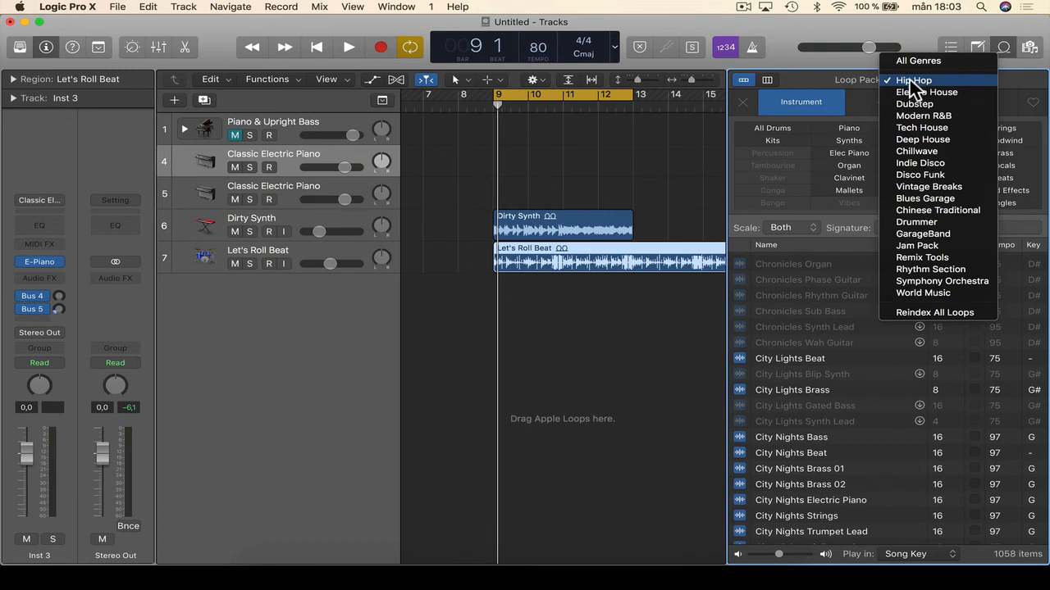
Replace the Apple Loops browser with the Project audio browser and turn on Quick Help.
left_click(1004, 47)
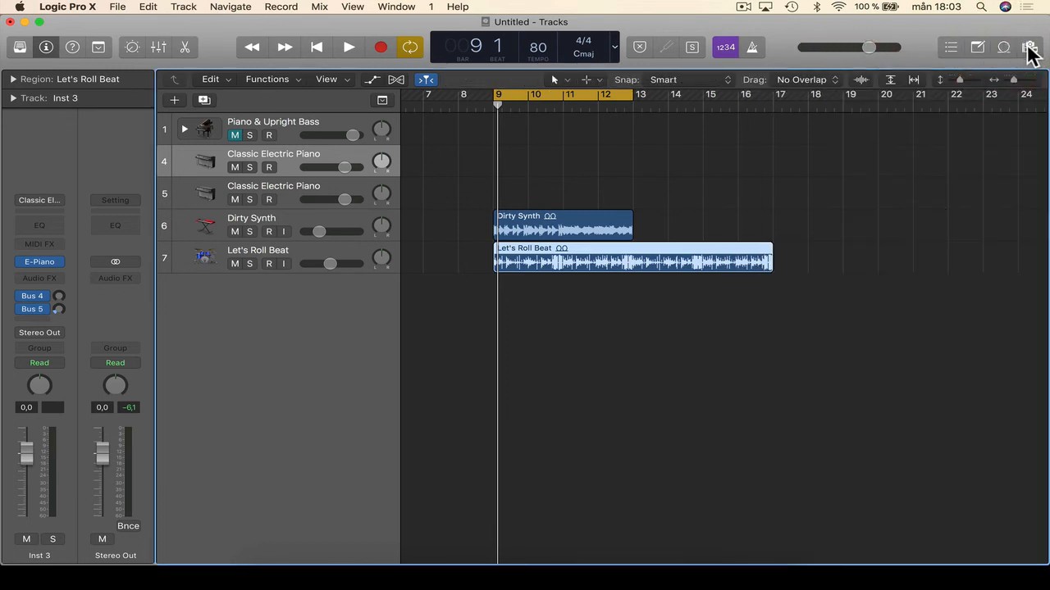
left_click(1029, 47)
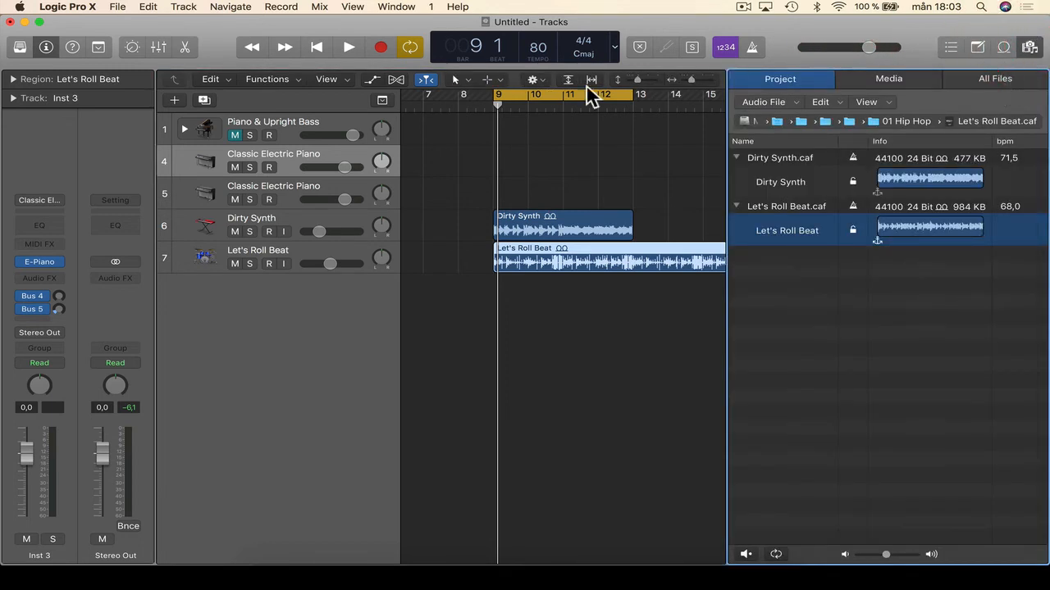
left_click(72, 46)
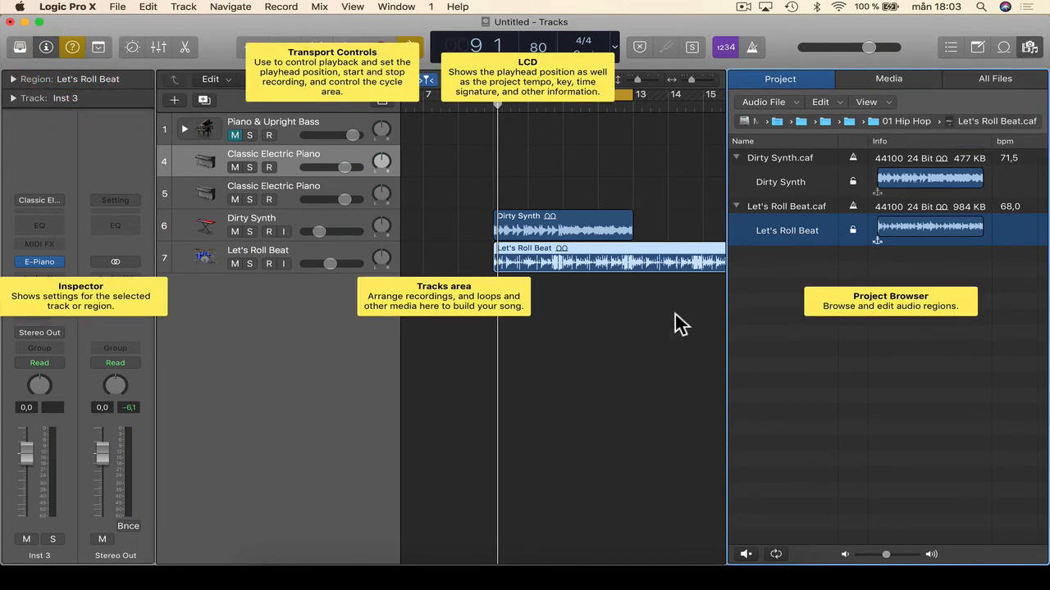
left_click(71, 47)
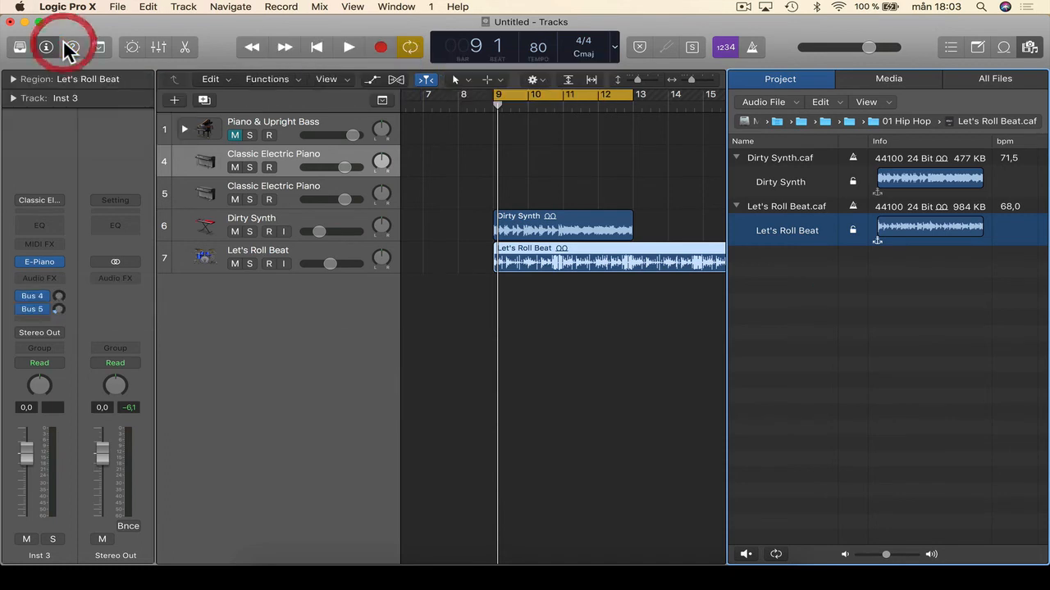
left_click(71, 47)
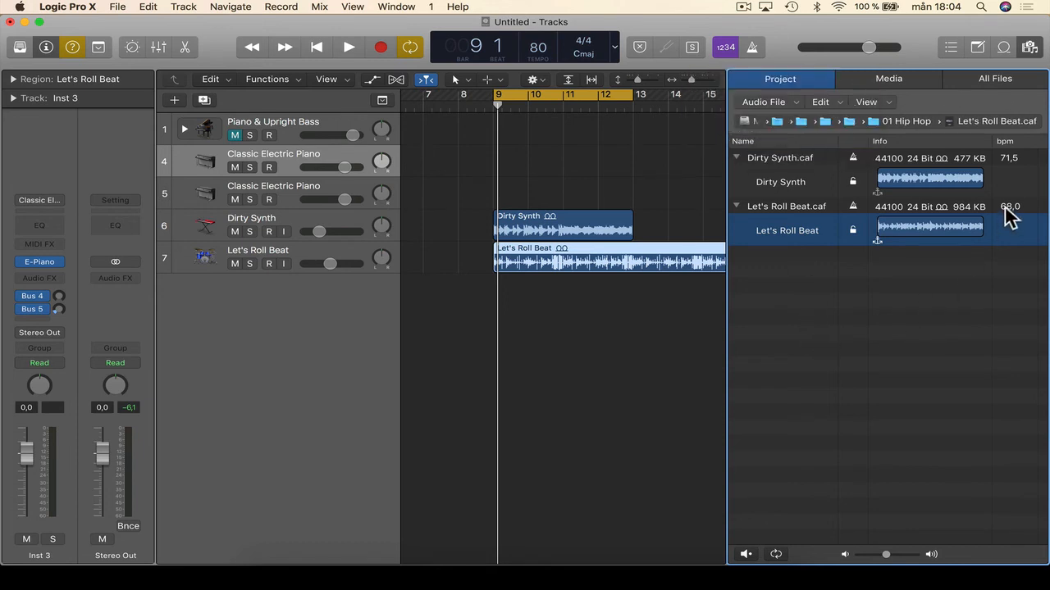
Open the dialog for adding audio files to the Project browser and cancel it without adding anything.
left_click(894, 273)
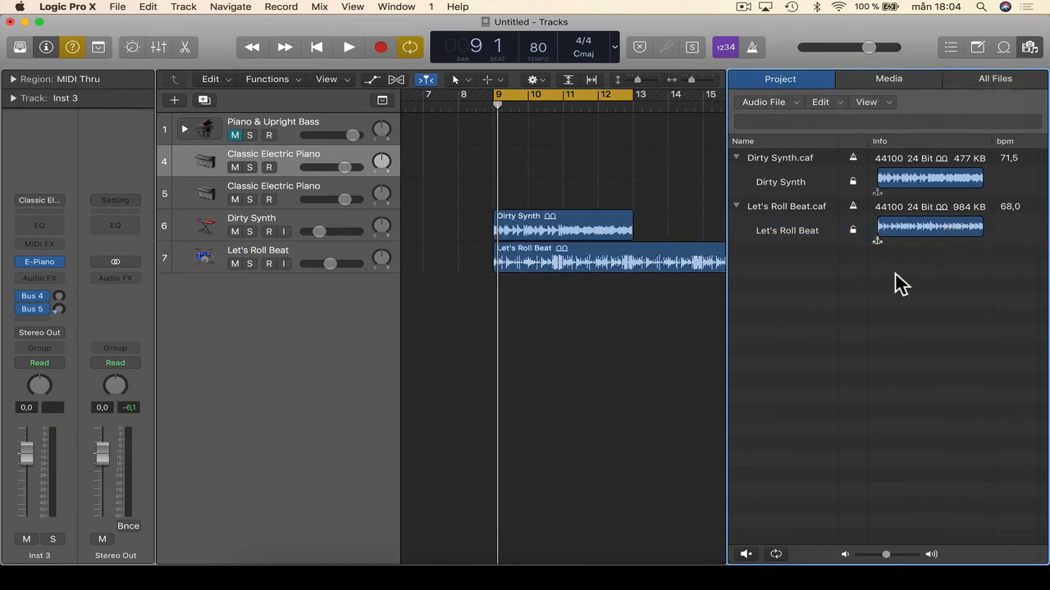
left_click(768, 102)
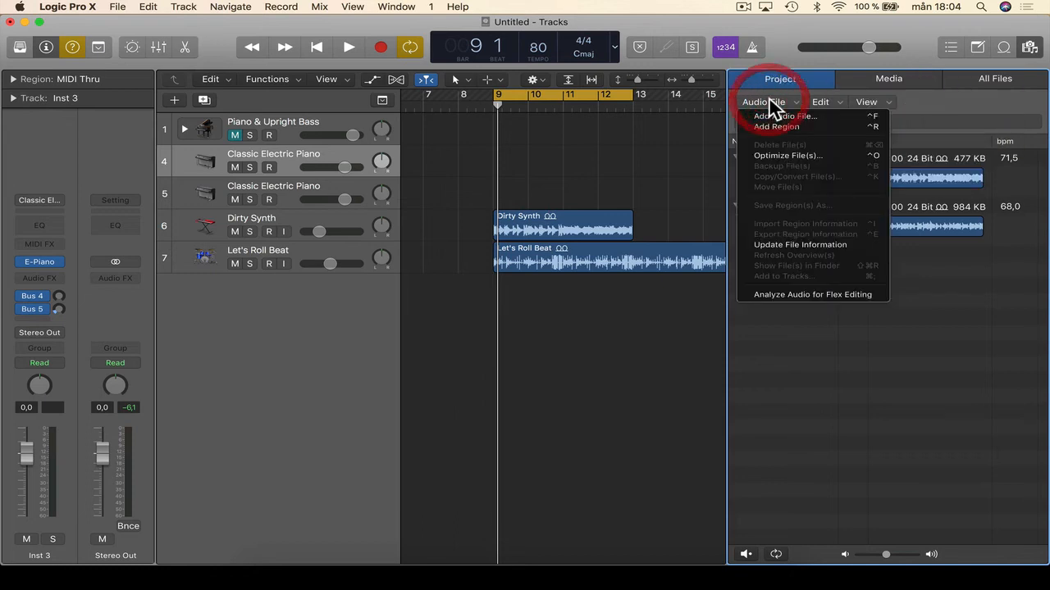
left_click(761, 116)
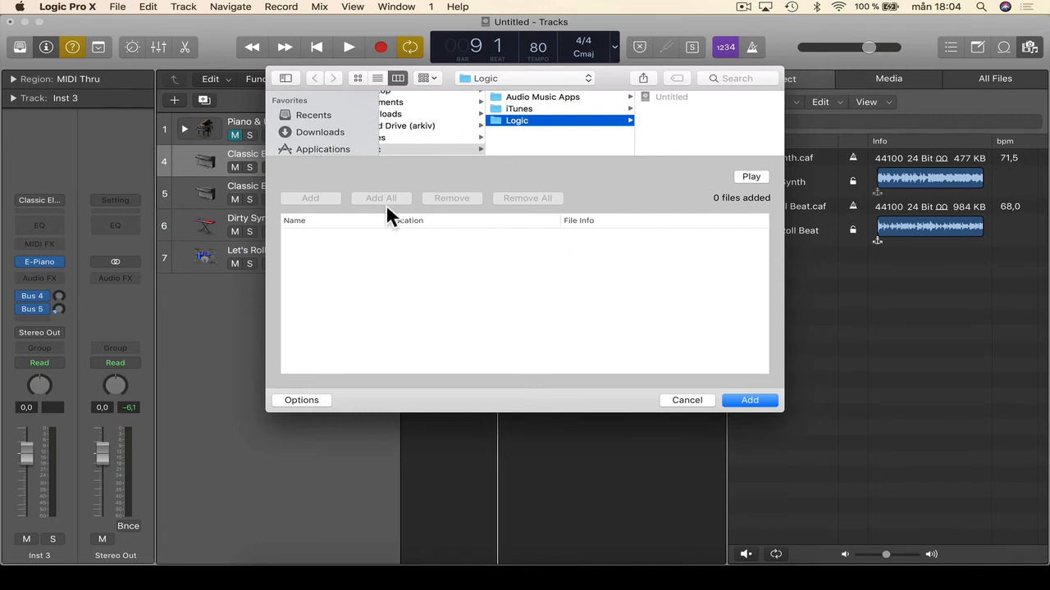
left_click(756, 176)
left_click(303, 198)
left_click(699, 399)
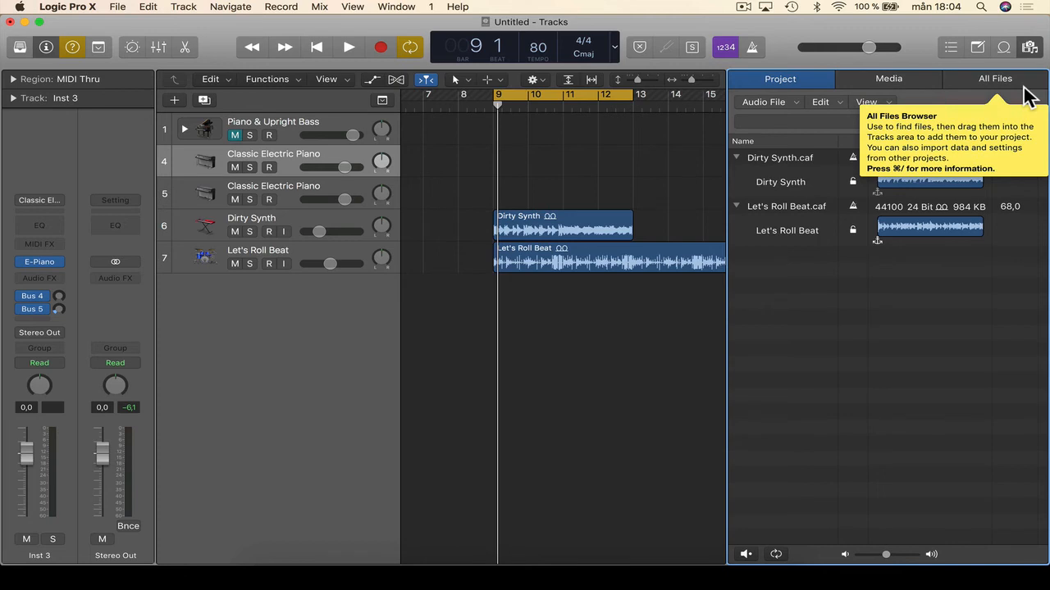
Examine the icon and info columns for the Let's Roll Beat region in the Project browser.
left_click(859, 353)
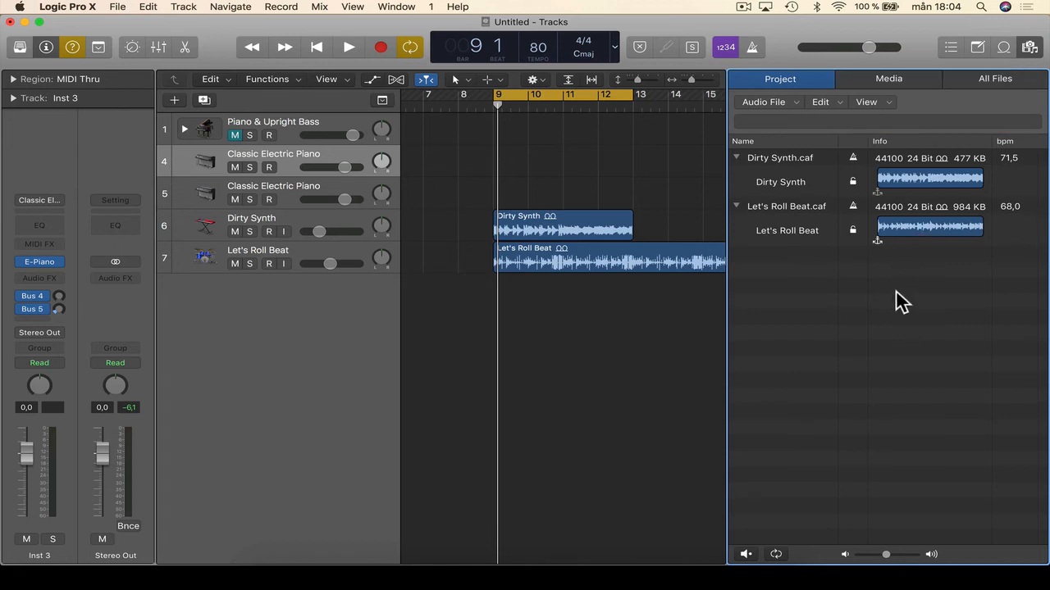
left_click(943, 236)
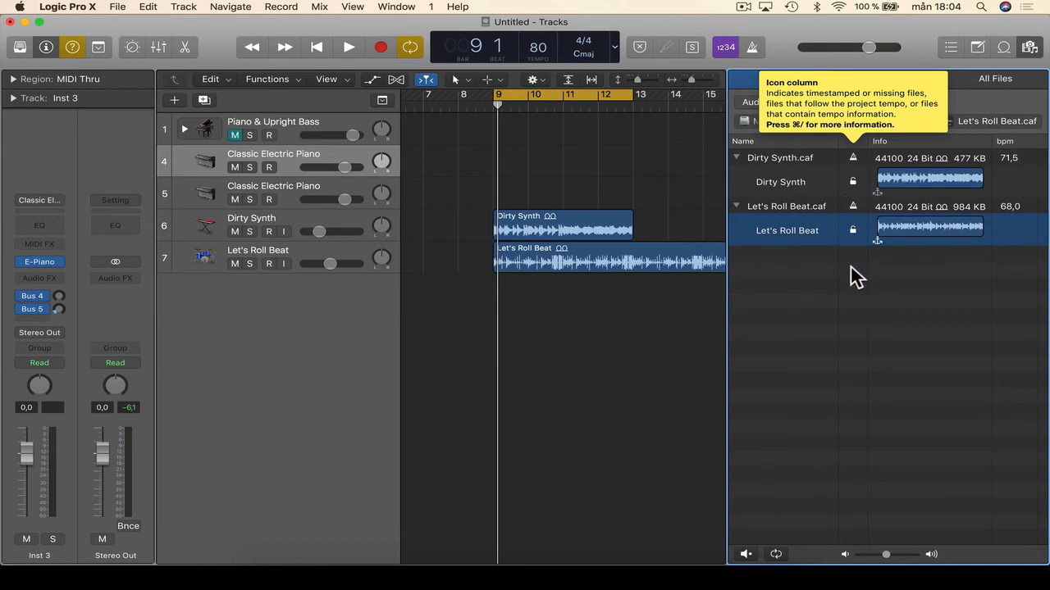
left_click(829, 279)
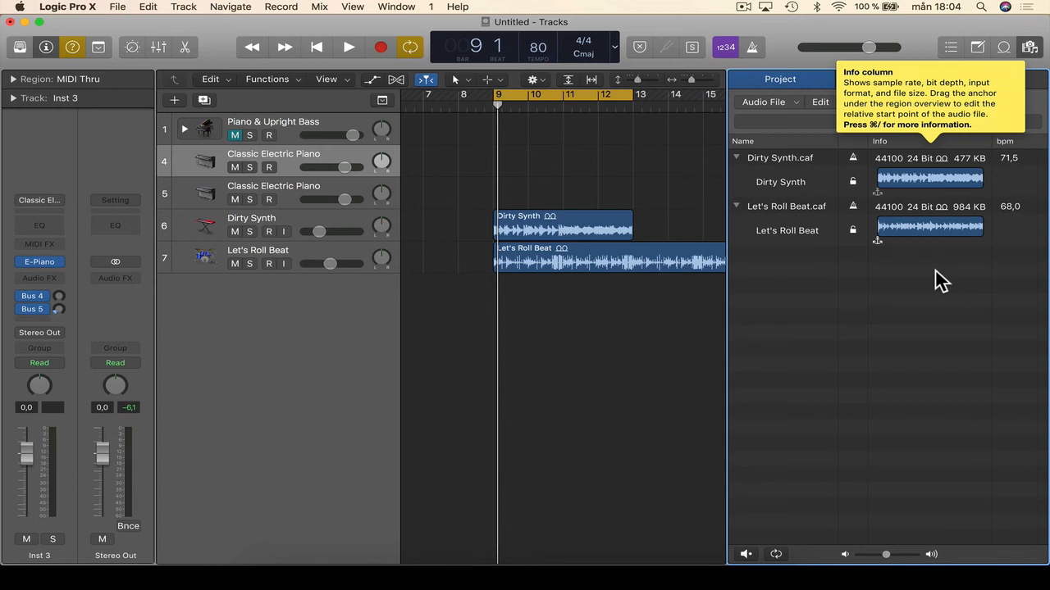
left_click(900, 293)
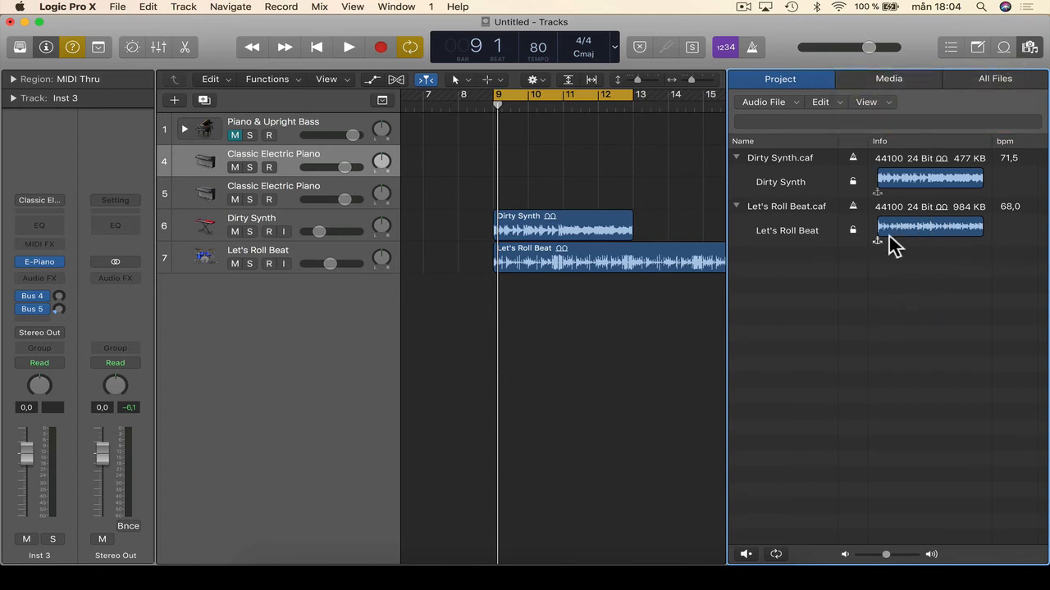
View the Media browser, and list the computer's volumes in the All Files browser.
left_click(887, 82)
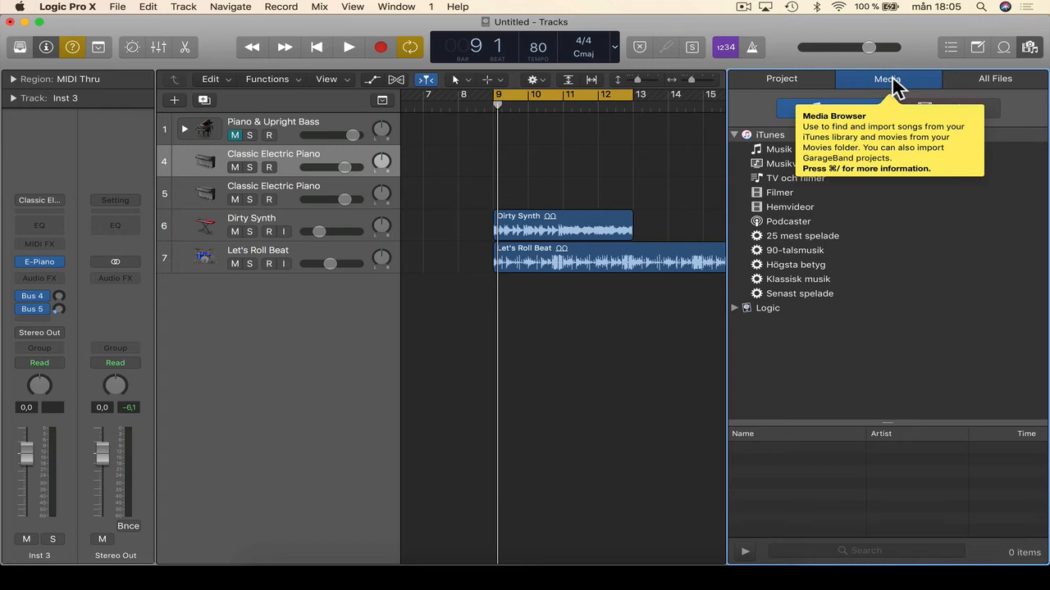
left_click(974, 75)
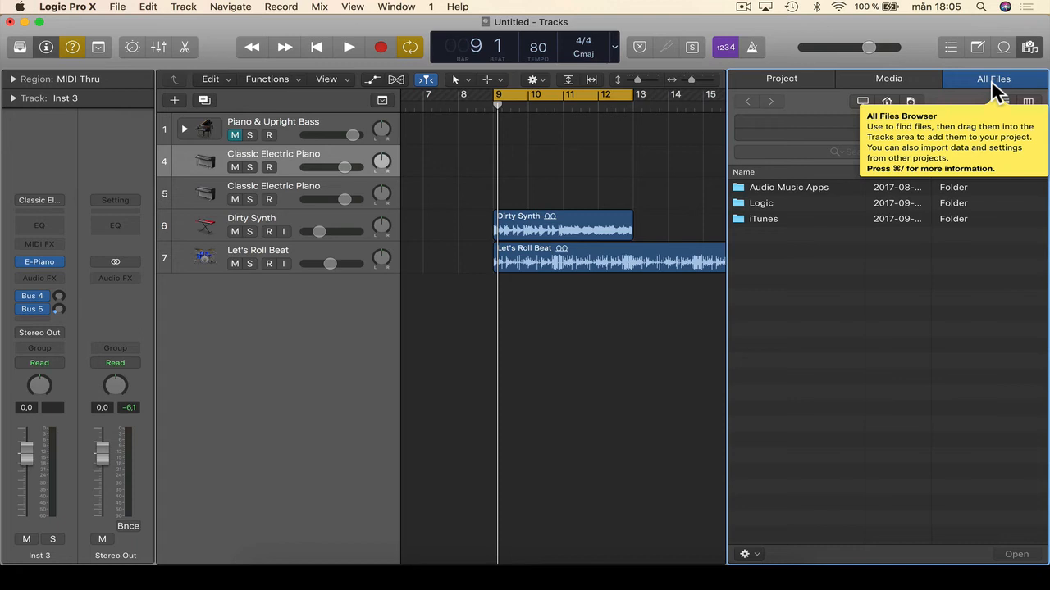
left_click(860, 102)
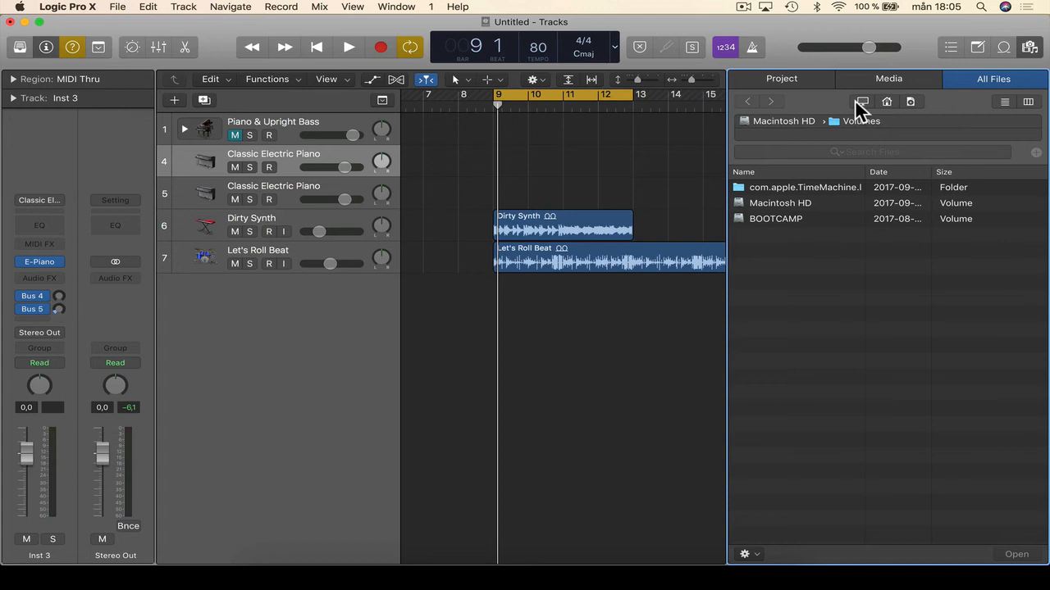
mouse_move(820, 309)
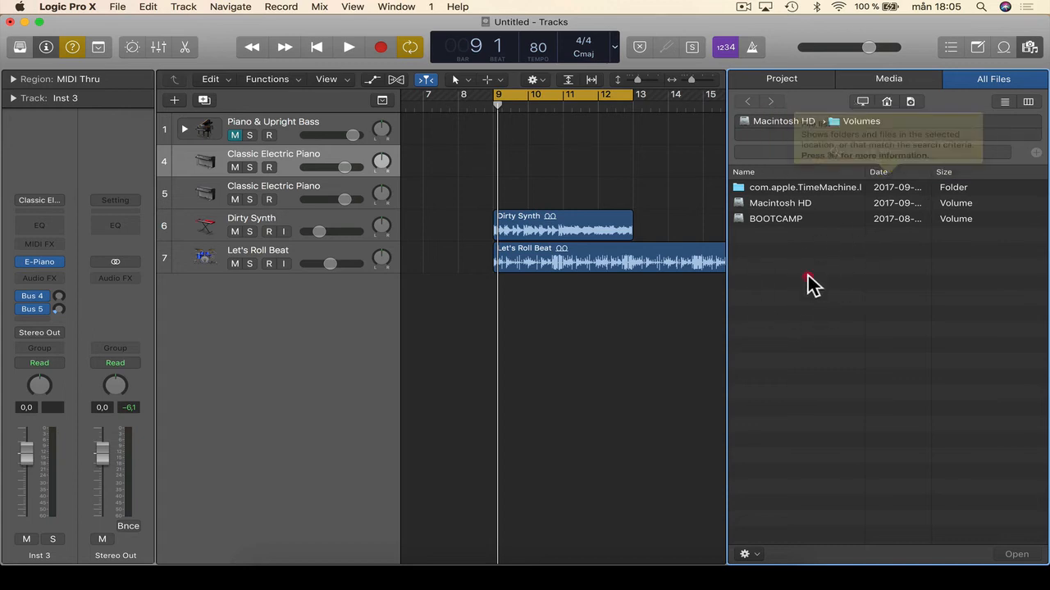
left_click(807, 278)
left_click(763, 238)
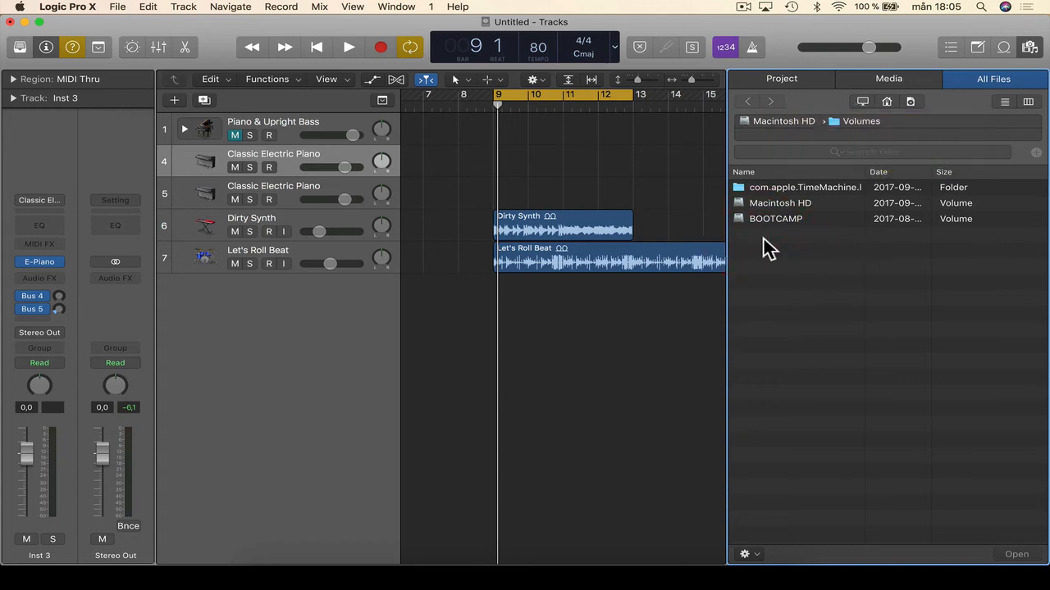
mouse_move(778, 551)
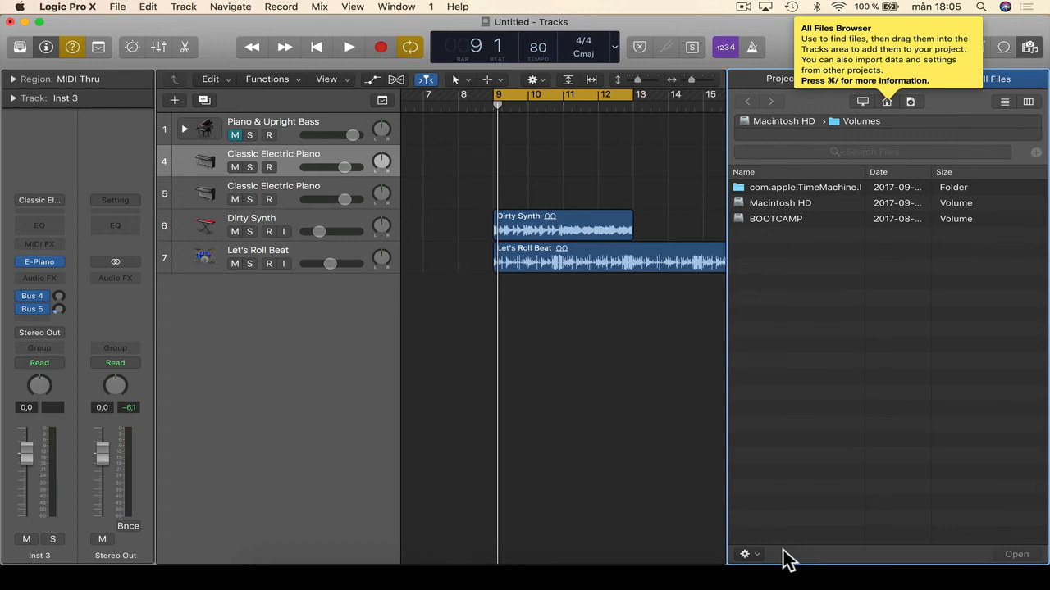
Search the computer's volumes for "reverb", look through the matching files and clear the search.
left_click(844, 152)
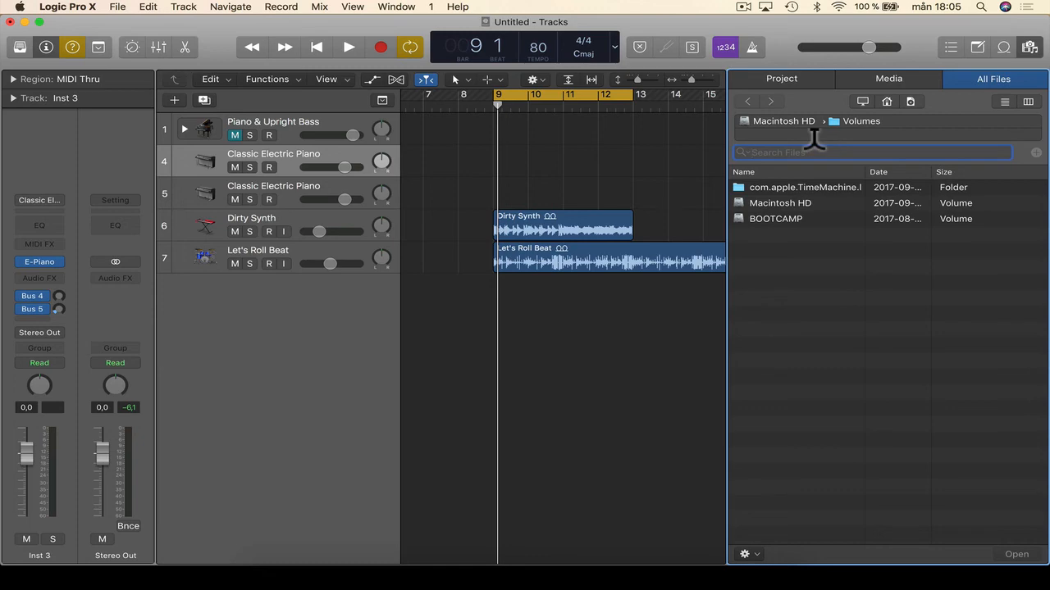
type("reverb")
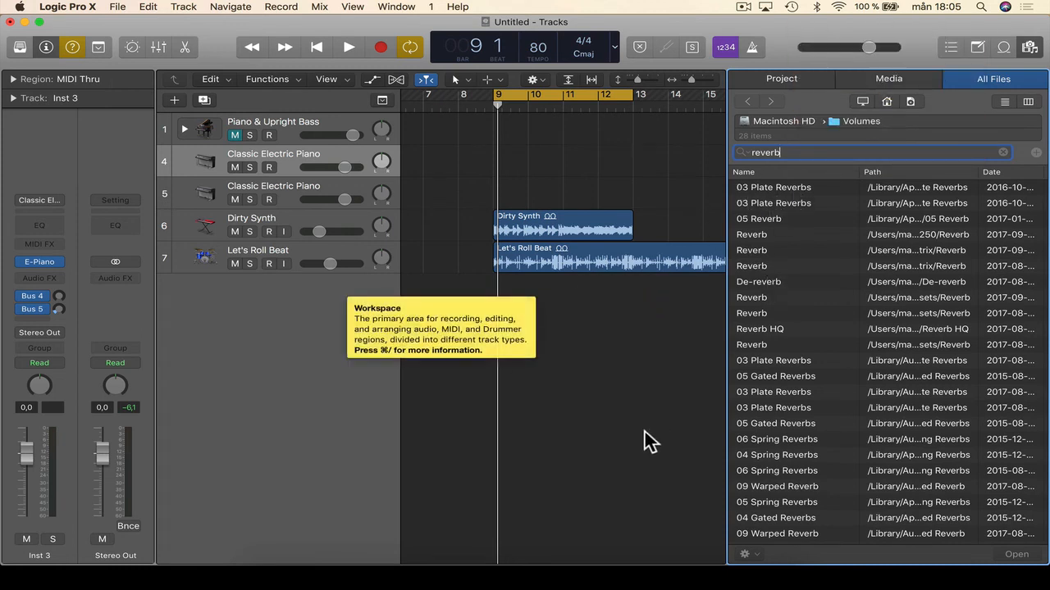
scroll(790, 397, "down", 2)
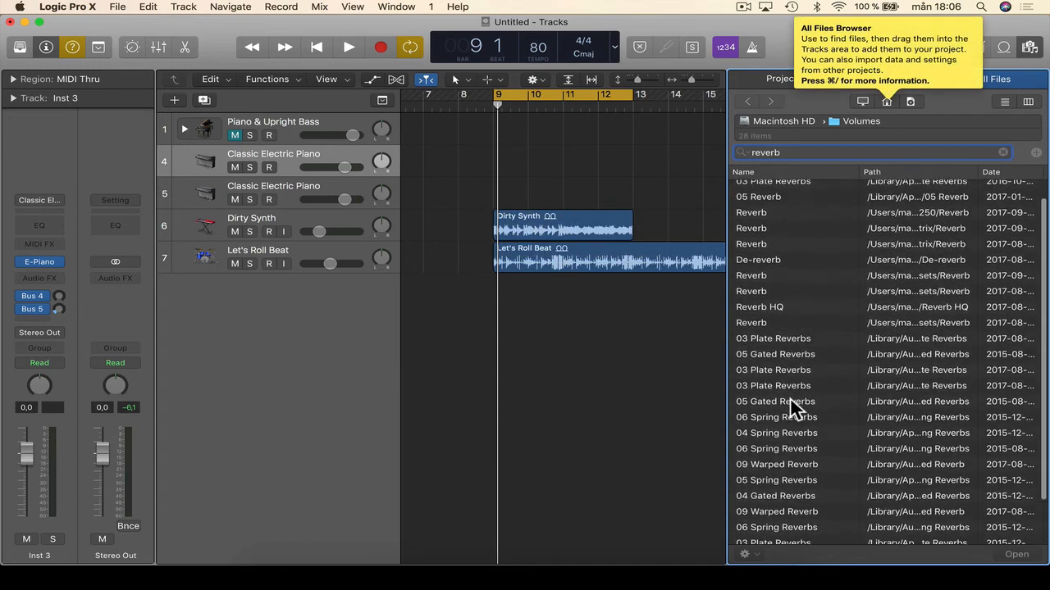
scroll(790, 397, "up", 2)
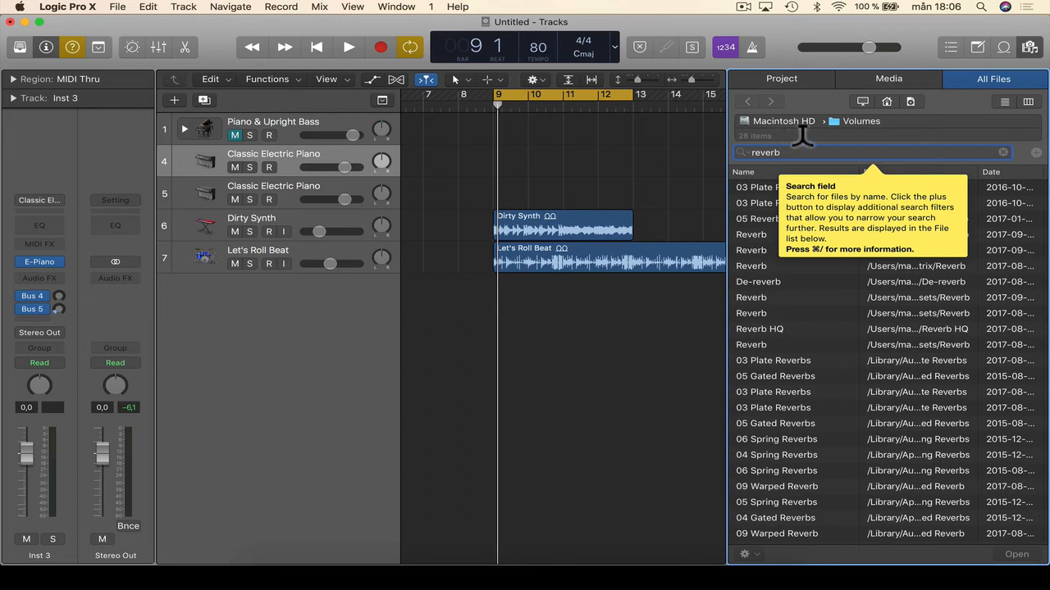
double_click(796, 152)
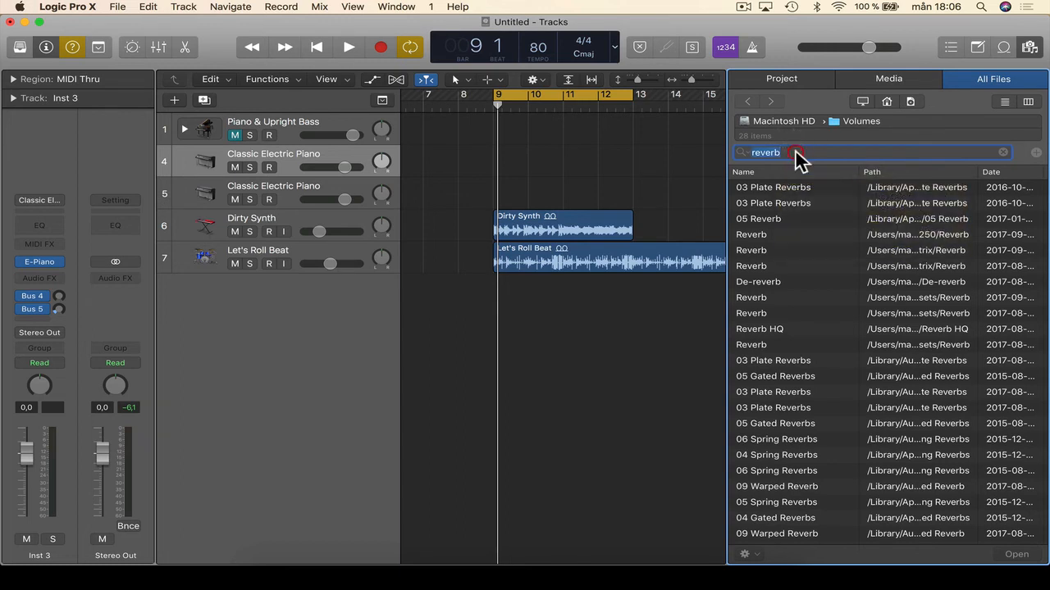
key("BackSpace")
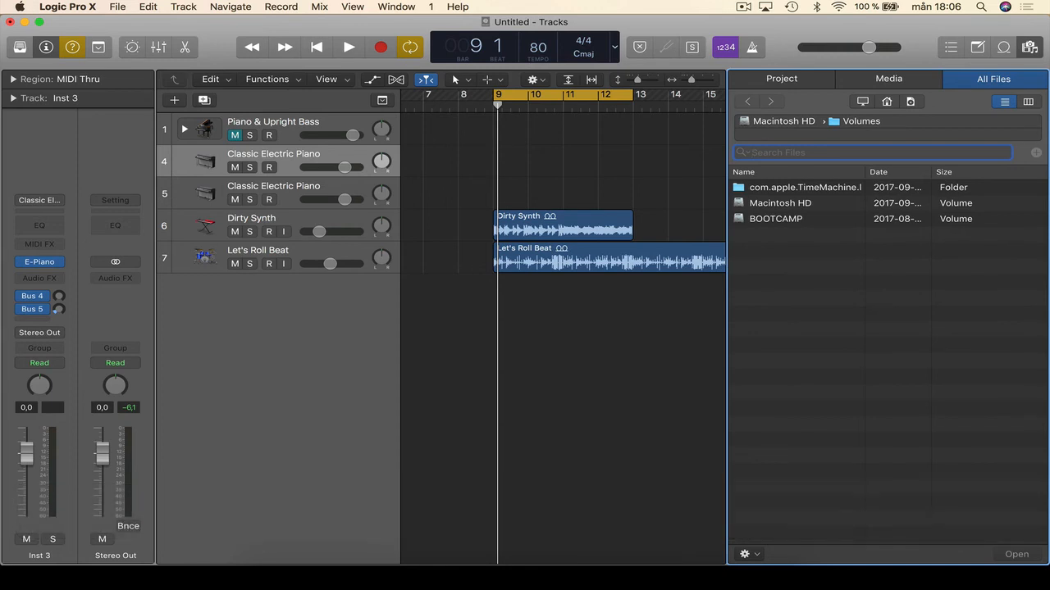
left_click(862, 101)
left_click(798, 241)
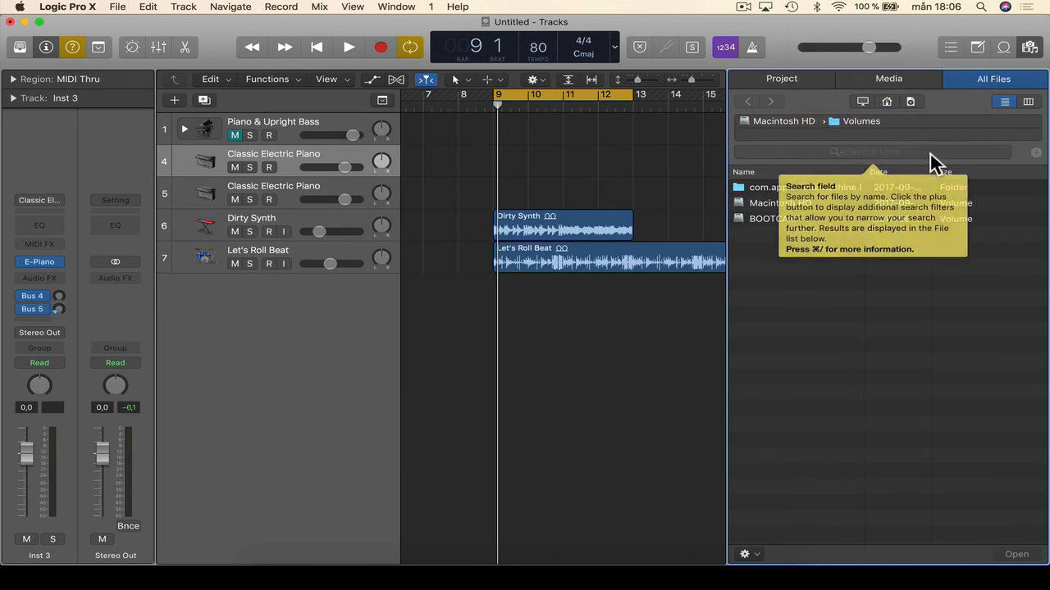
left_click(852, 273)
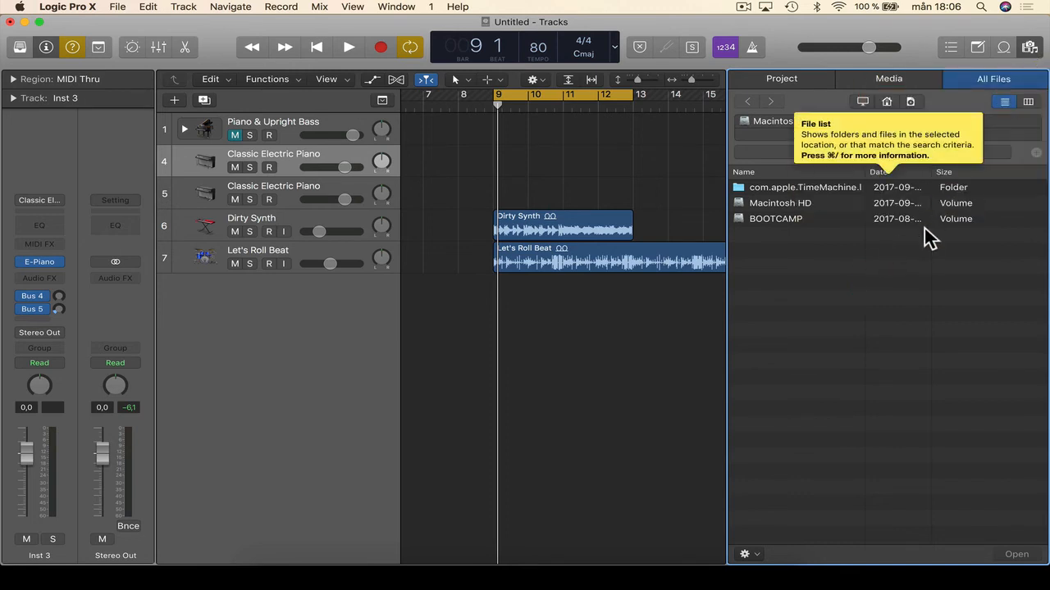
Close the browser and zoom out the Tracks area, using horizontal auto zoom to fit the whole arrangement.
left_click(1029, 47)
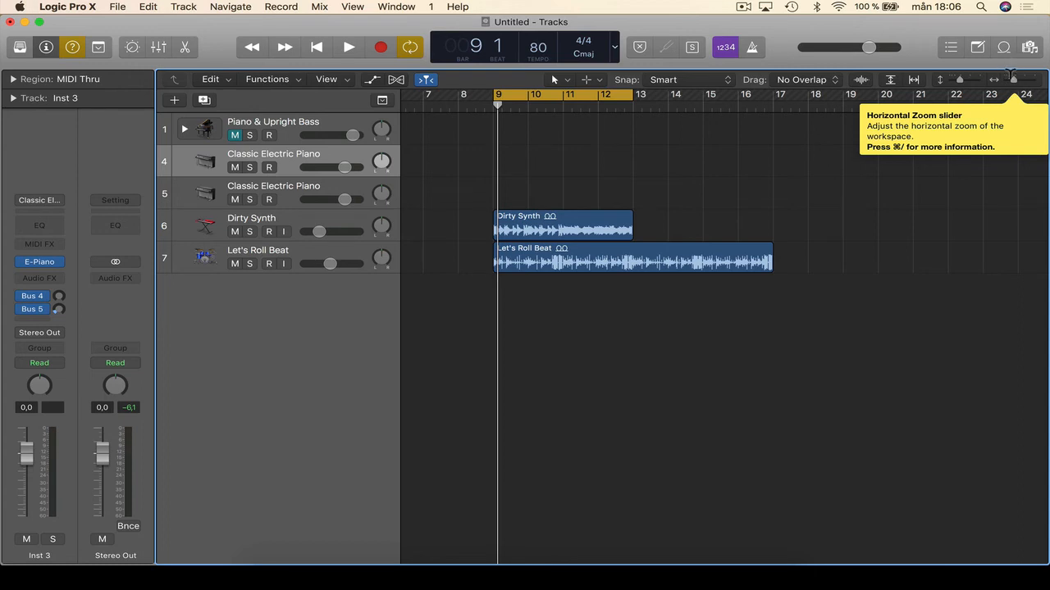
left_click_drag(1014, 79, 949, 76)
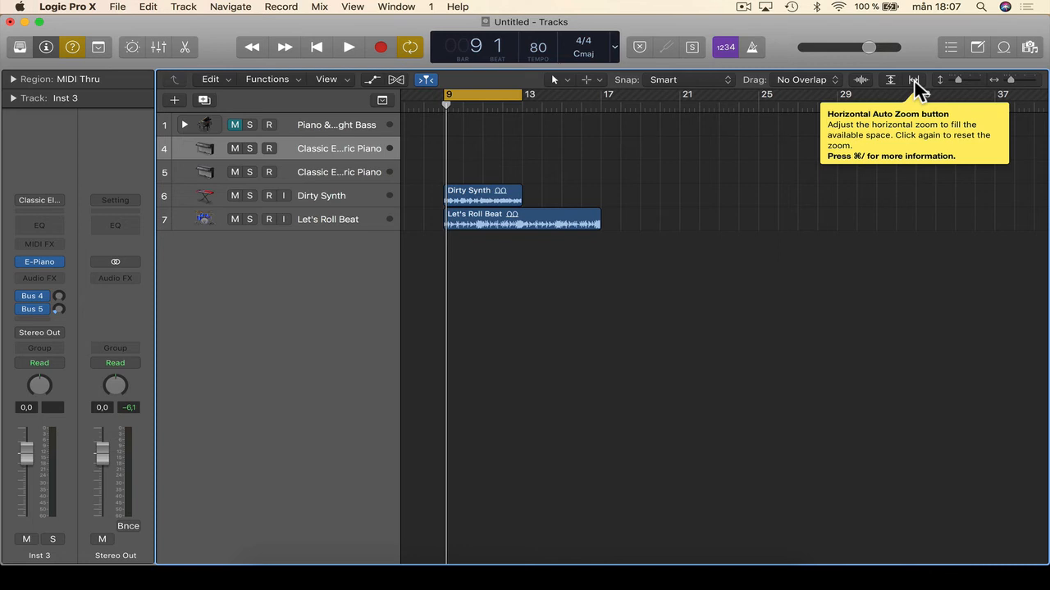
left_click(914, 79)
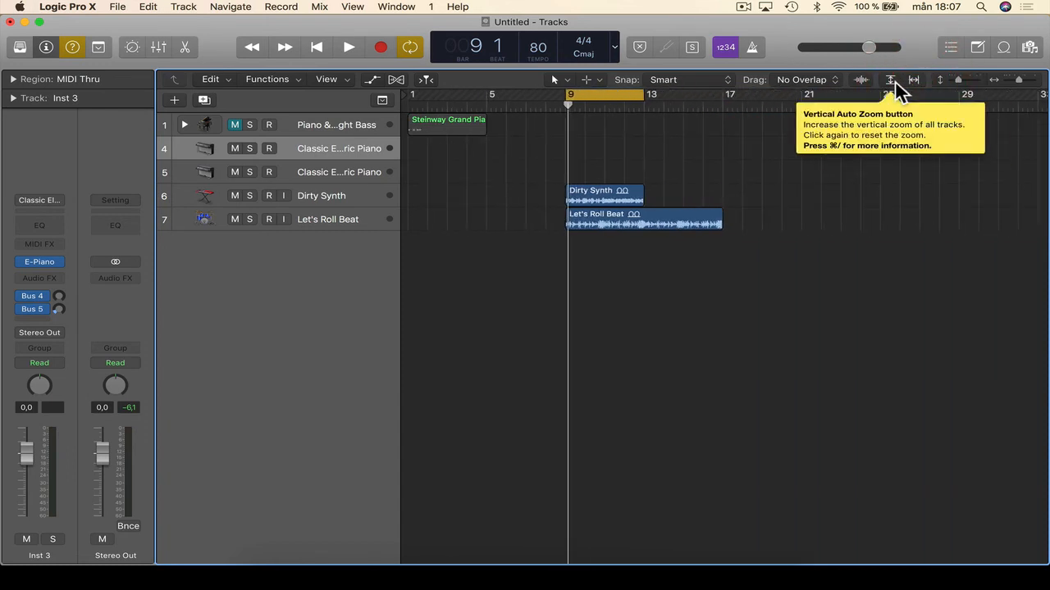
Zoom in on the Dirty Synth and Let's Roll Beat regions and compare their waveforms with Waveform Zoom on and off.
left_click(862, 79)
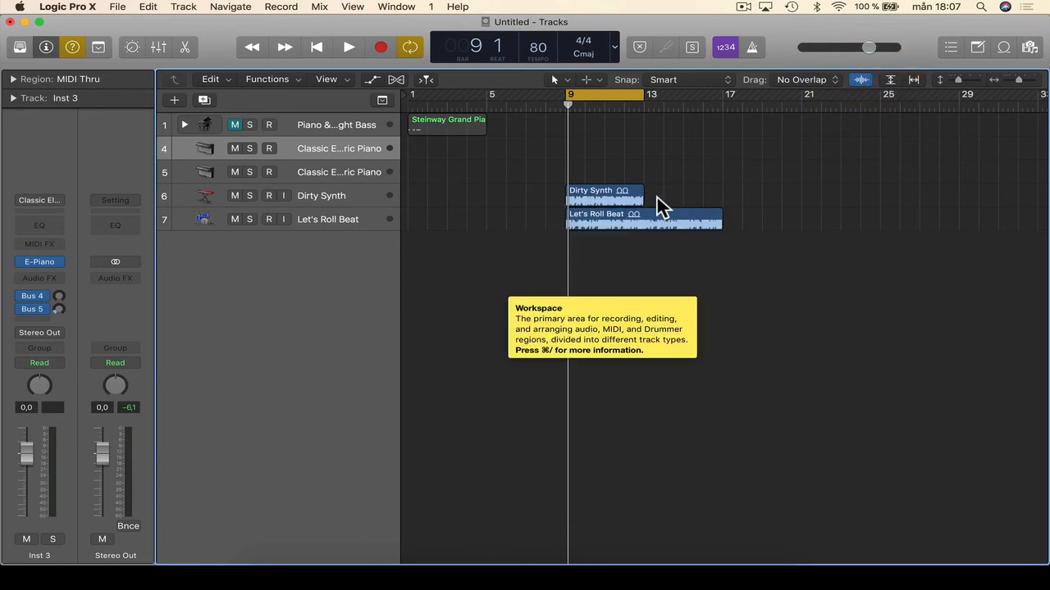
left_click(565, 218, "ctrl+alt")
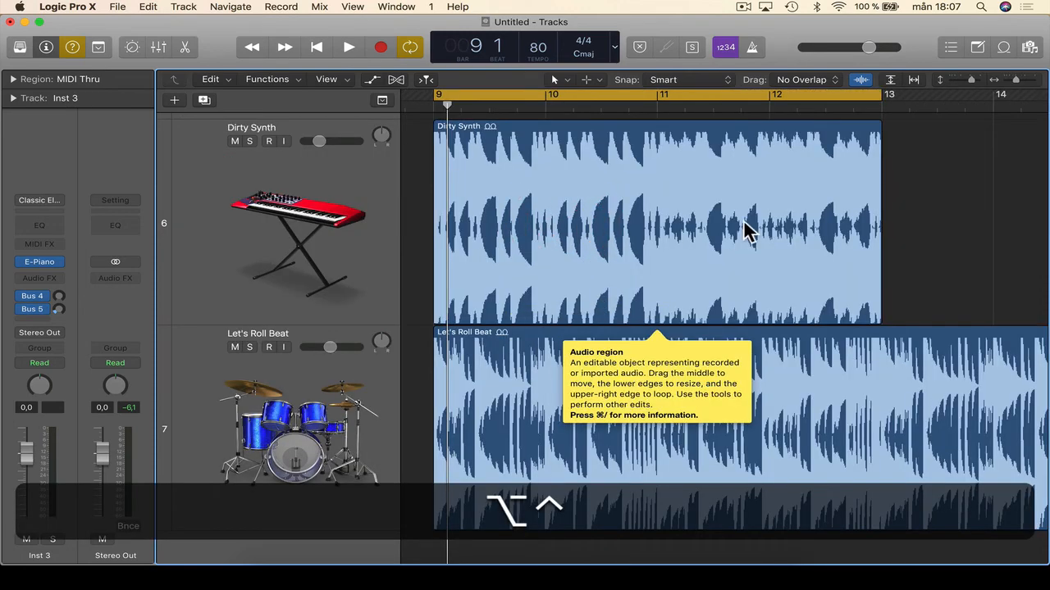
left_click(862, 80)
left_click(862, 79)
left_click(860, 79)
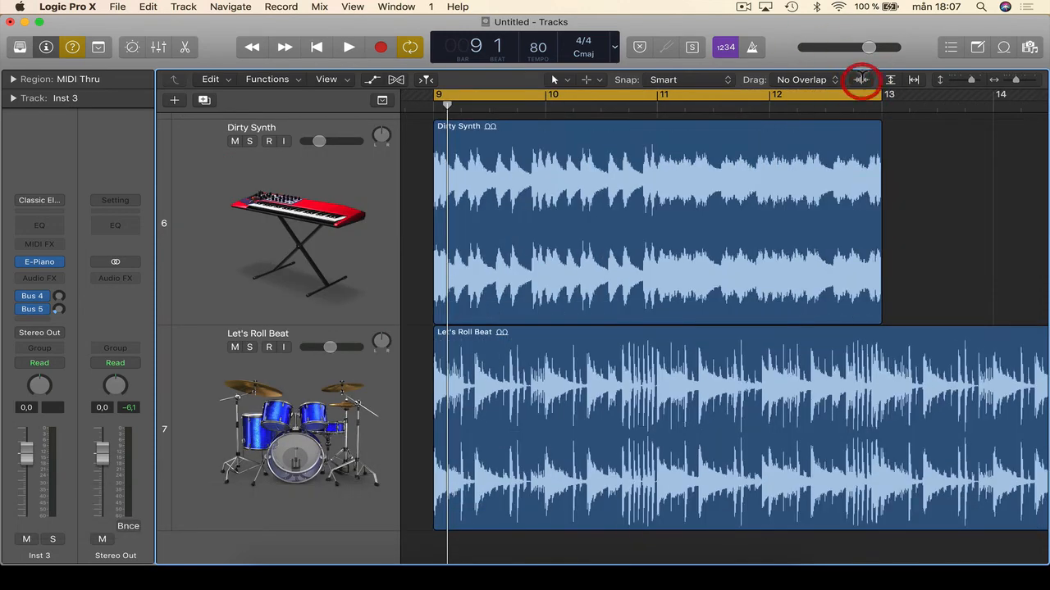
left_click(861, 79)
left_click(861, 79)
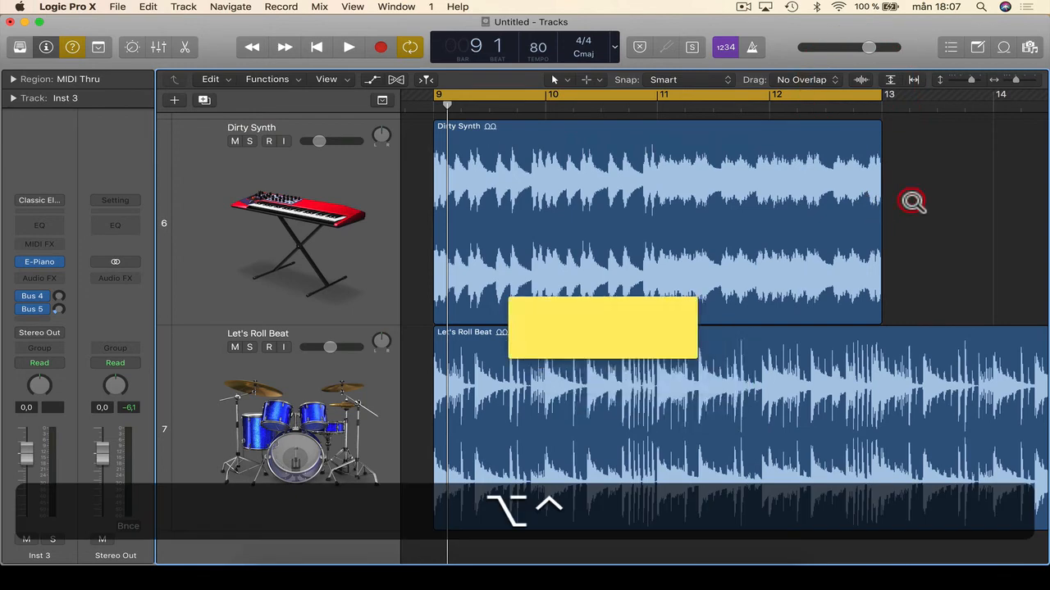
Restore the full arrangement view, and demonstrate the Zoom tool by magnifying an area around the loops and zooming back out.
left_click(914, 202, "ctrl+alt")
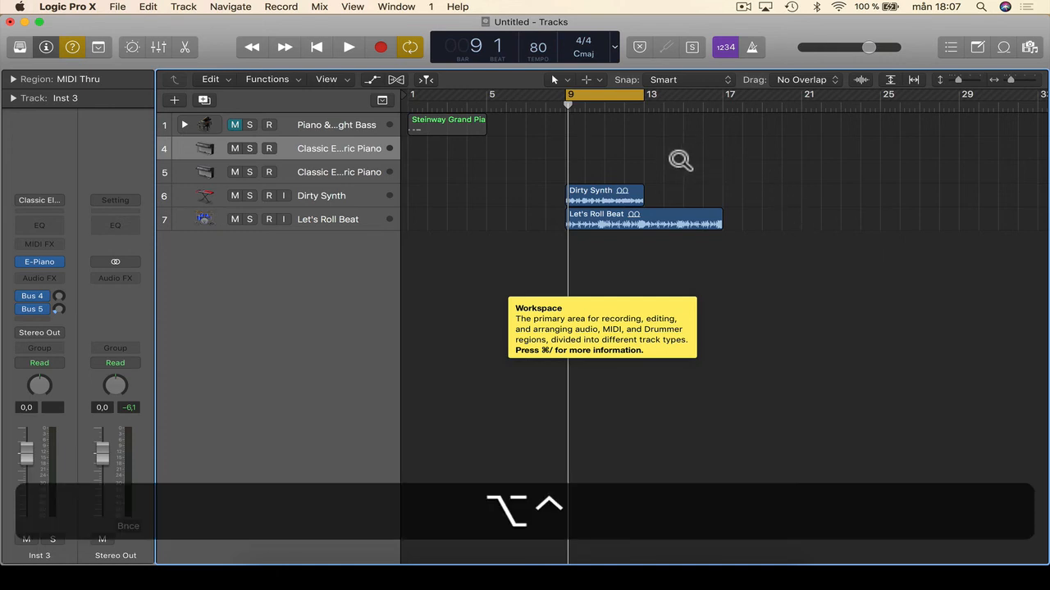
left_click_drag(749, 148, 587, 256)
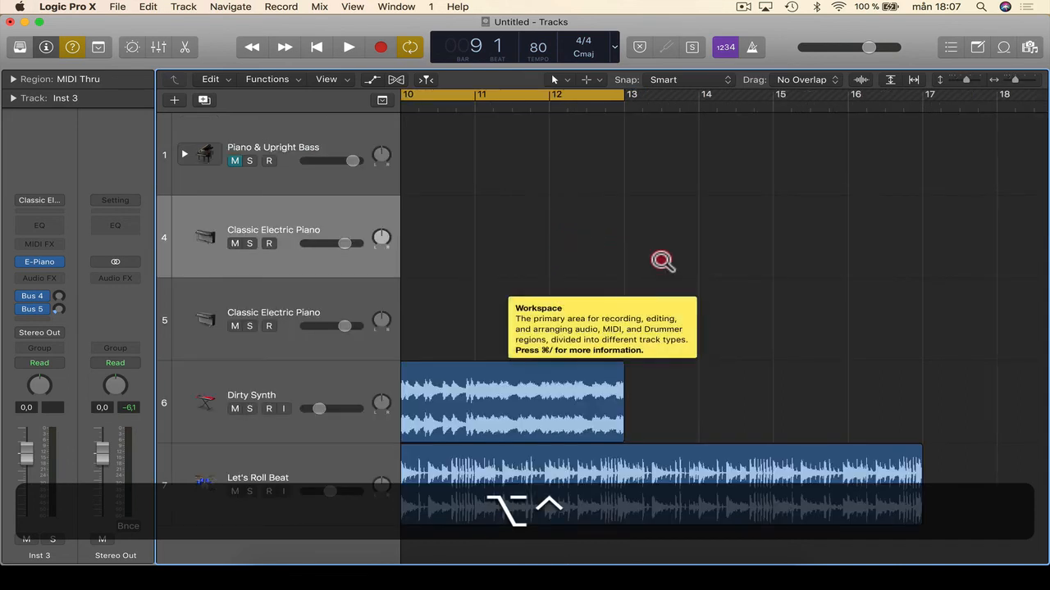
left_click(663, 261, "ctrl+alt")
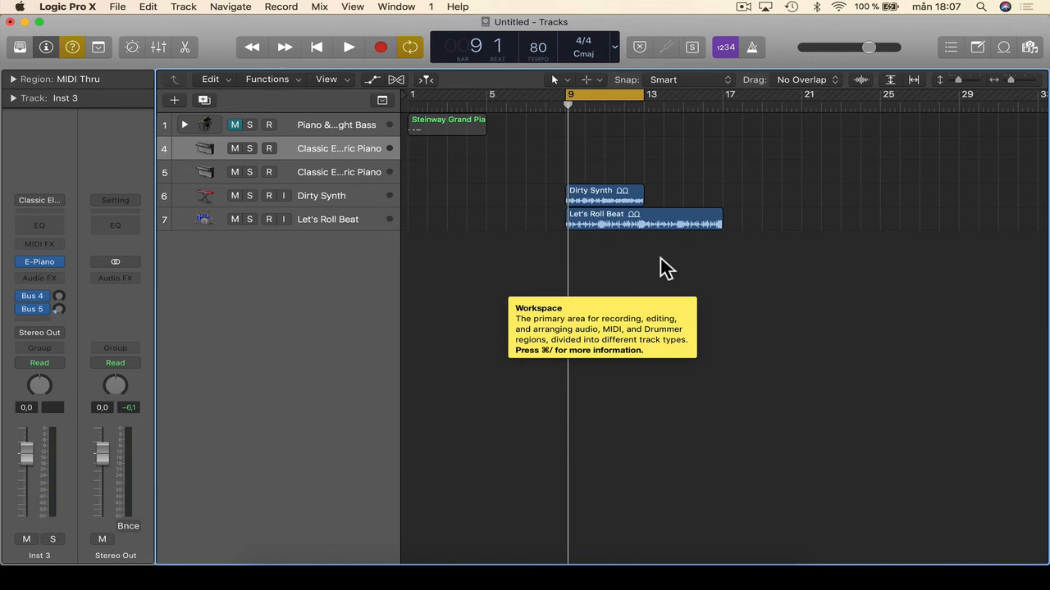
Keep the drag mode on No Overlap and move the Dirty Synth region onto the Let's Roll Beat track at about bar 16.
left_click(825, 80)
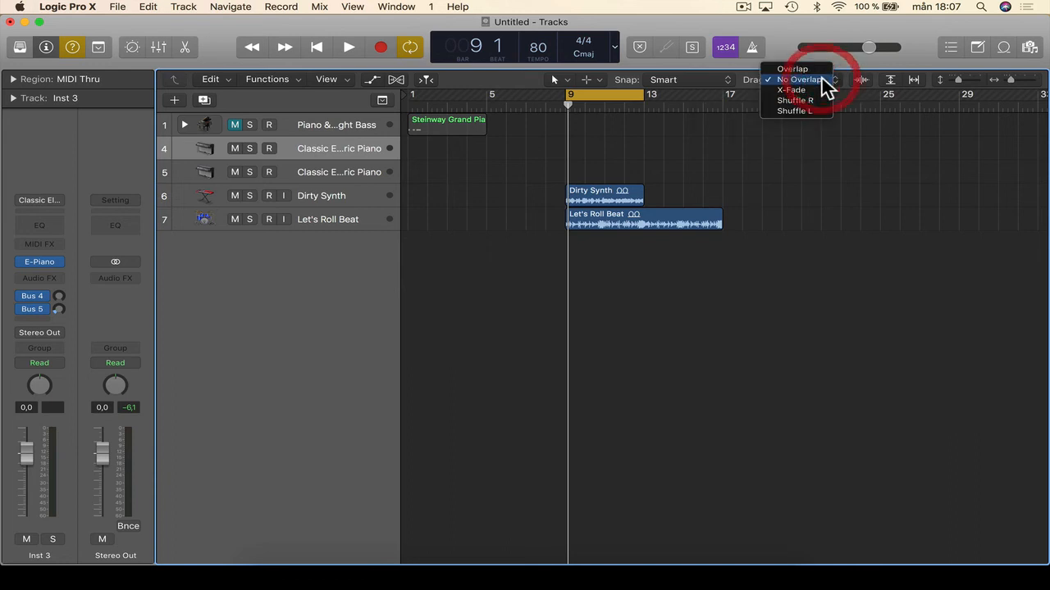
left_click(885, 140)
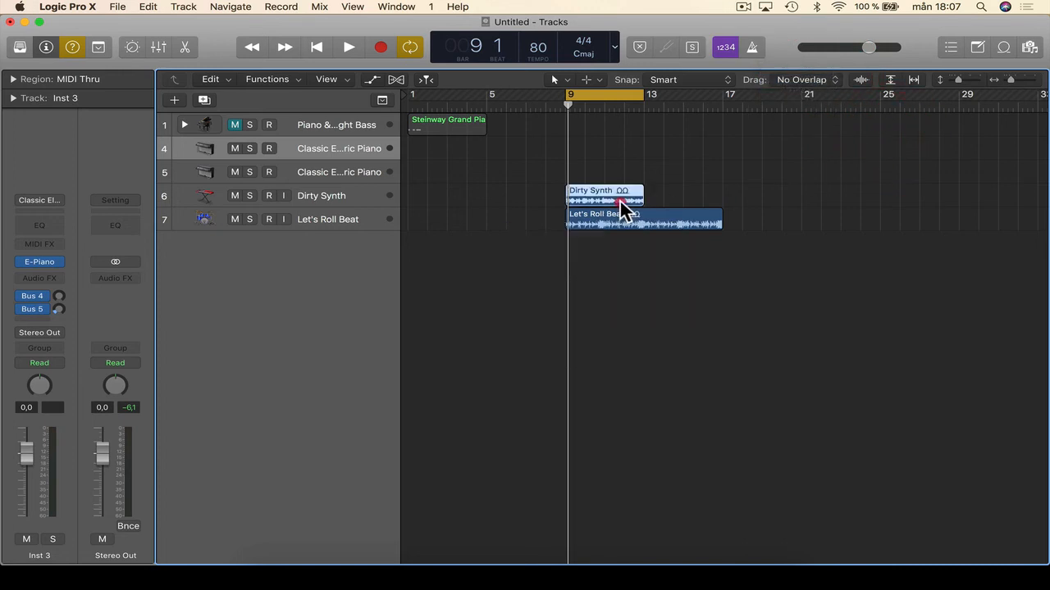
left_click_drag(621, 206, 756, 229)
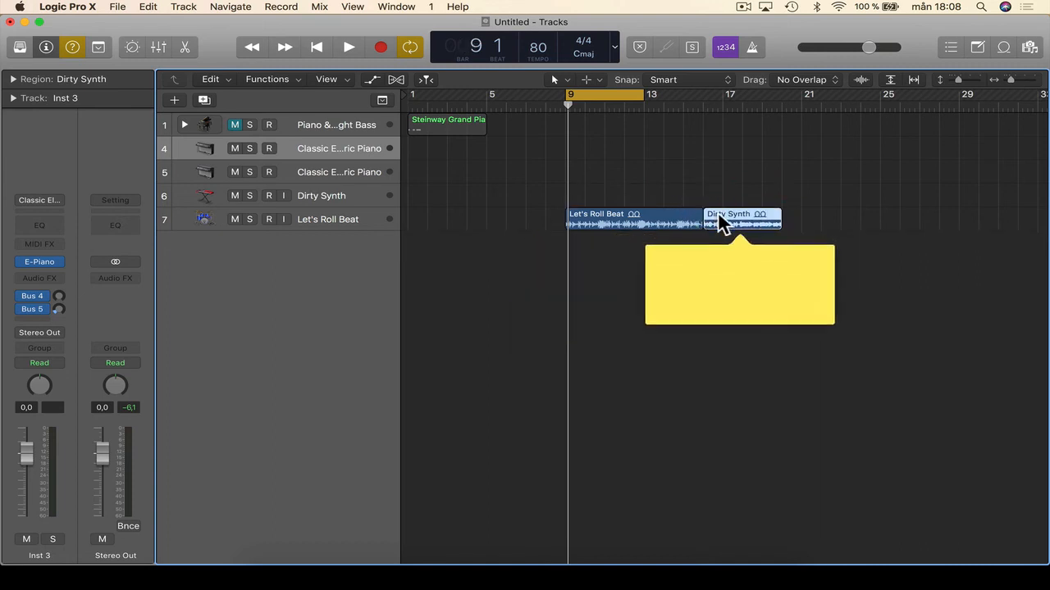
Move the Dirty Synth region back to bar 9 on its own track, and set the drag mode to X-Fade.
left_click_drag(717, 223, 579, 207)
left_click(801, 79)
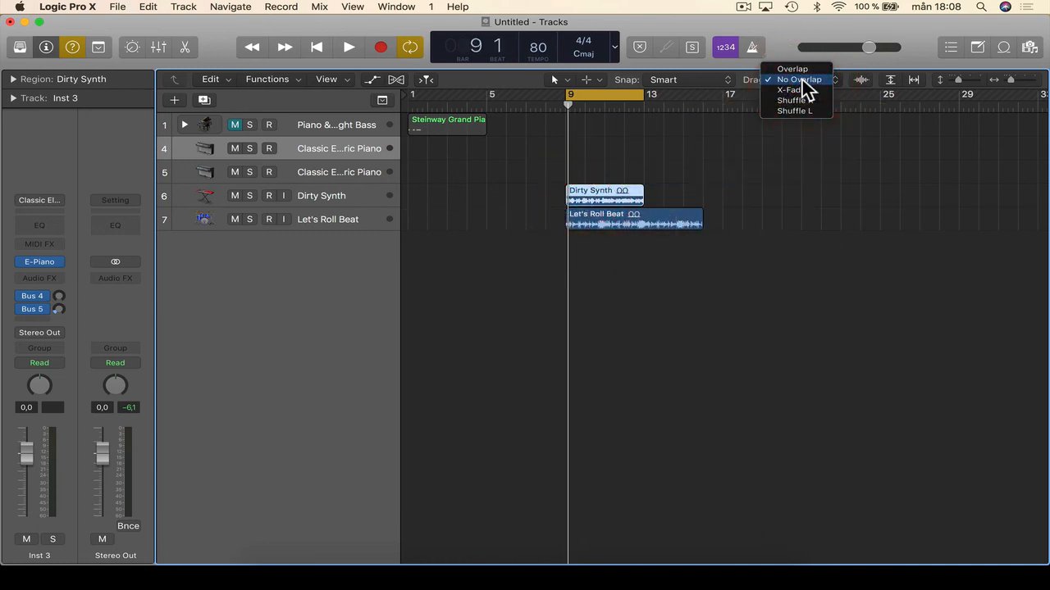
left_click(800, 90)
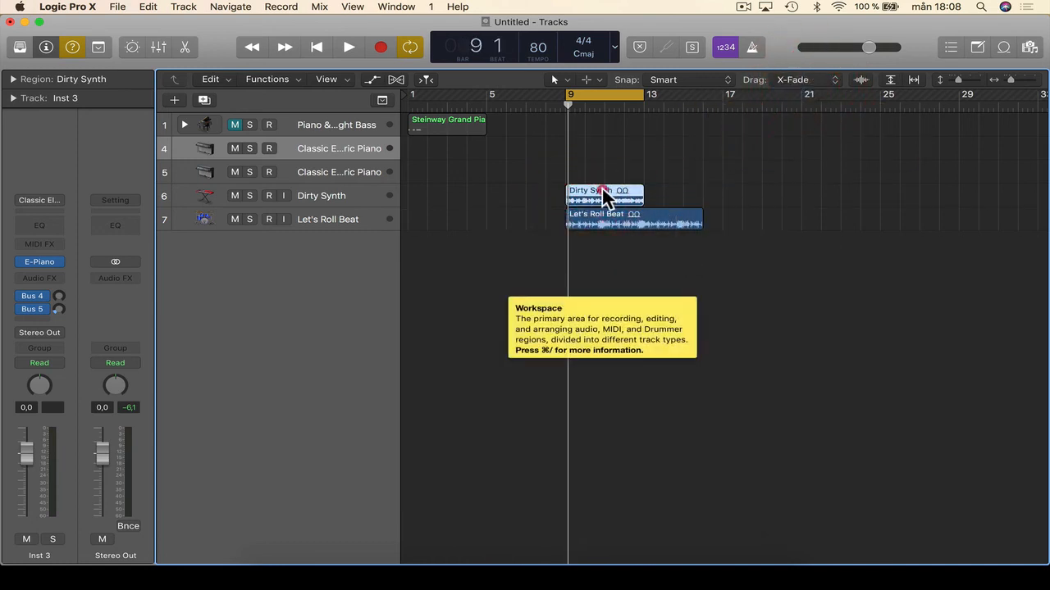
Move the Dirty Synth region onto the end of Let's Roll Beat at bar 15, and inspect the crossfade between the two regions.
left_click_drag(602, 188, 642, 264)
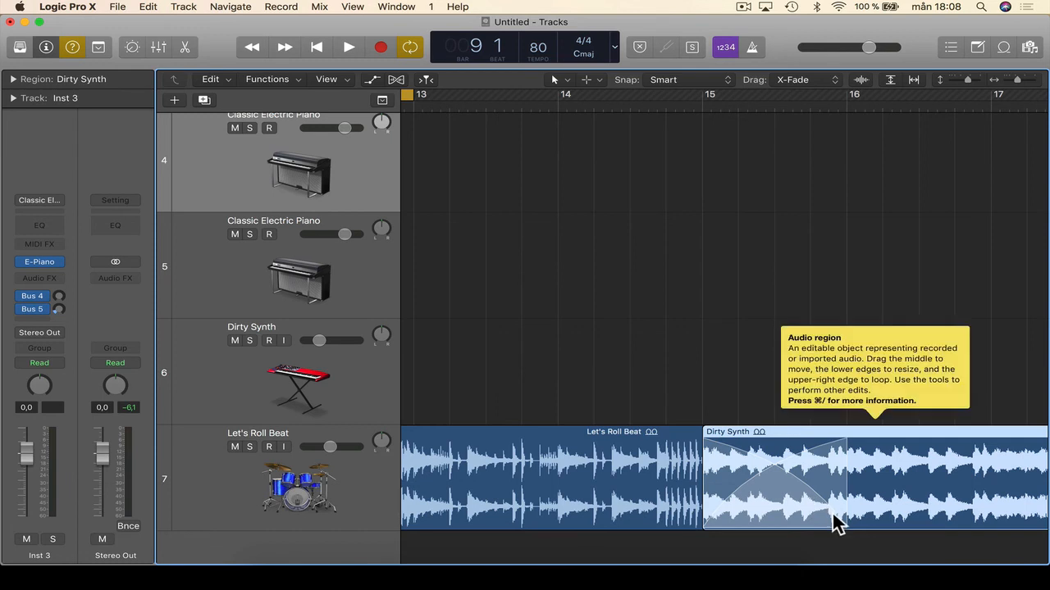
left_click(736, 408)
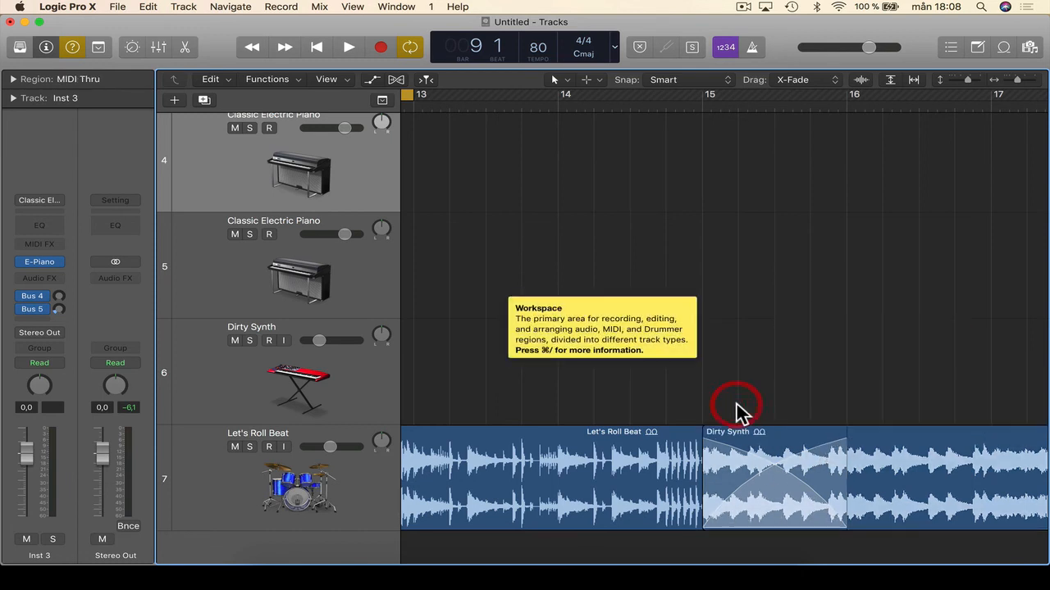
left_click(736, 410, "ctrl+alt")
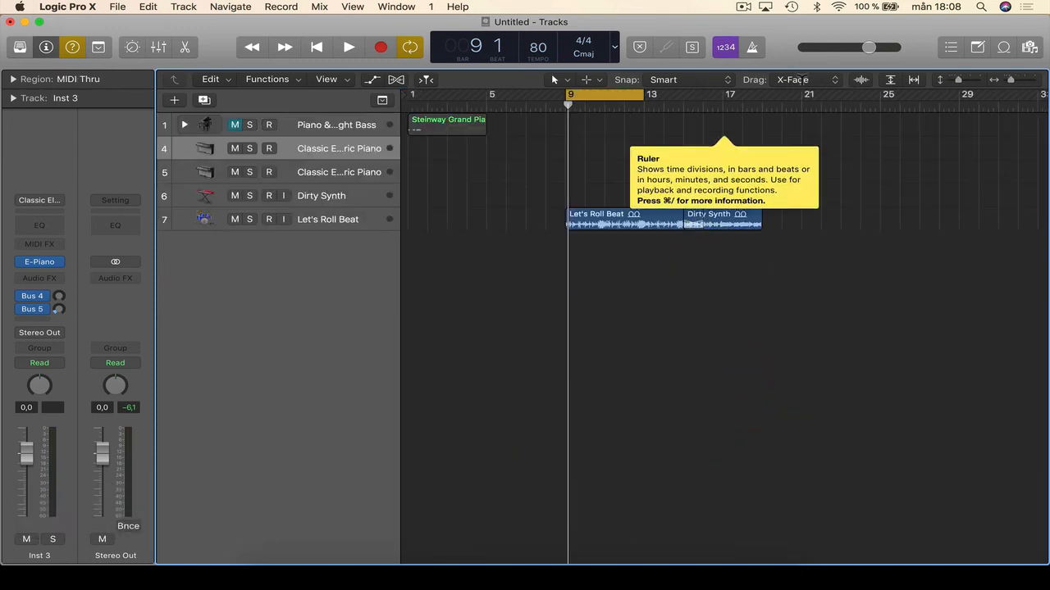
Set the drag mode to No Overlap, and move the Dirty Synth region to bar 20 on the Let's Roll Beat track.
left_click(803, 79)
left_click(800, 67)
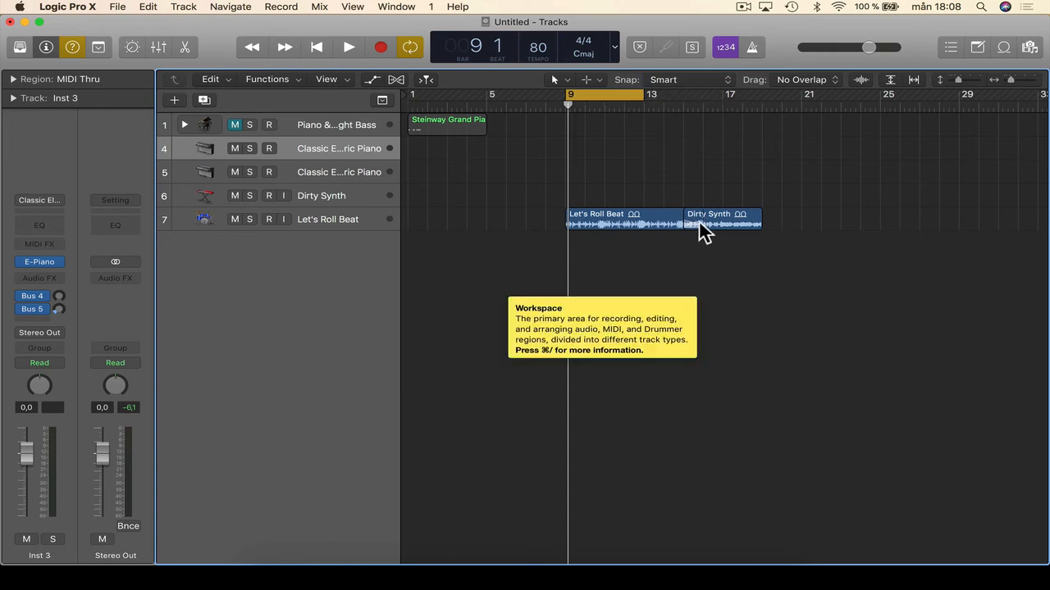
left_click_drag(721, 218, 820, 215)
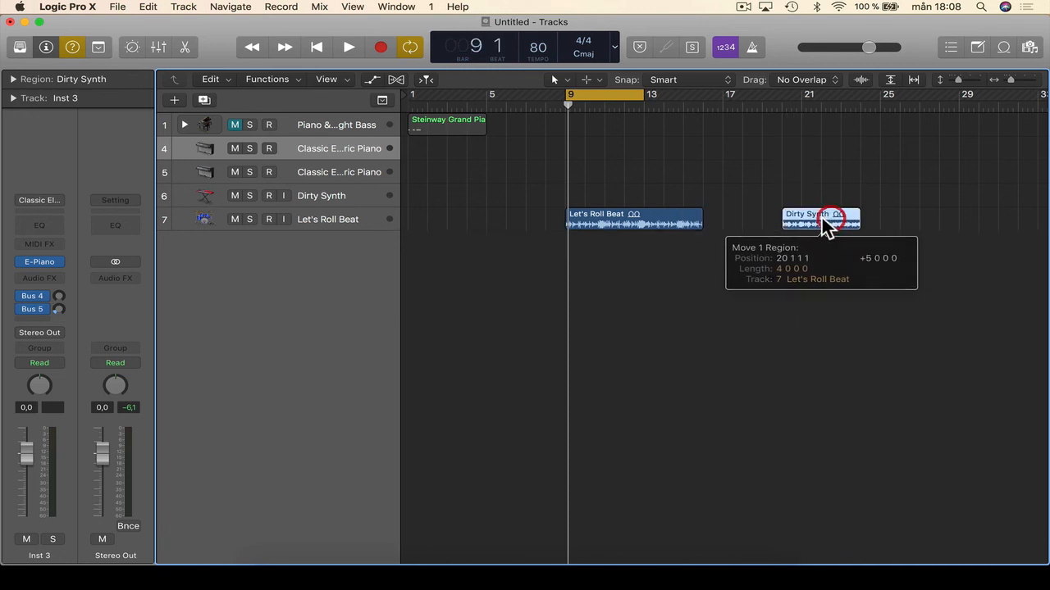
Nudge the Dirty Synth region to start slightly before bar 20, and copy it on the same track to just before bar 26.
left_click_drag(857, 182, 664, 259, "ctrl+alt")
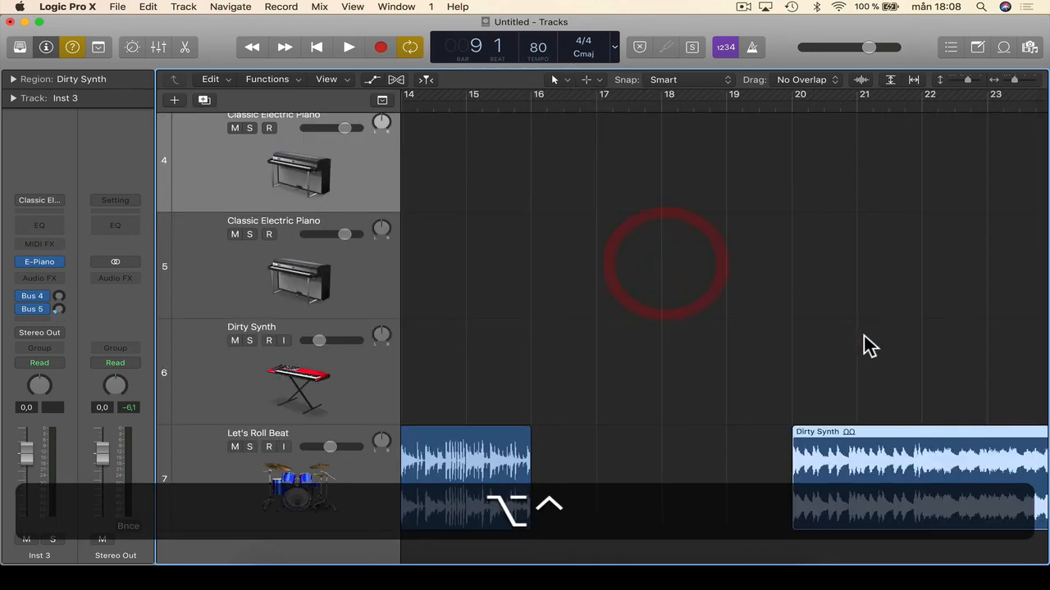
left_click(733, 516, "ctrl+alt")
left_click_drag(808, 406, 779, 408)
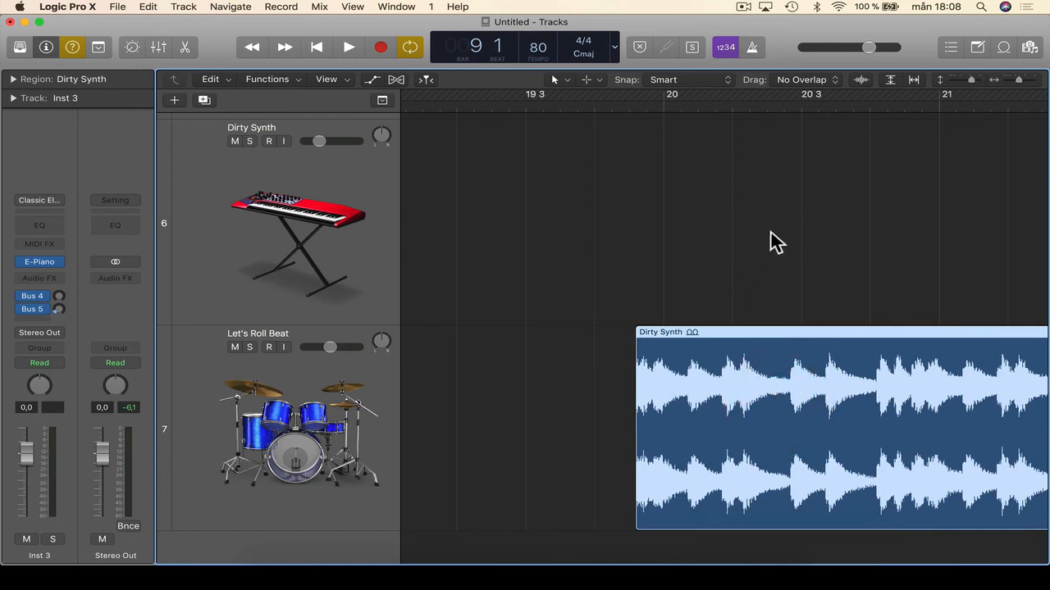
left_click(790, 239, "ctrl+alt")
left_click(826, 316, "ctrl+alt")
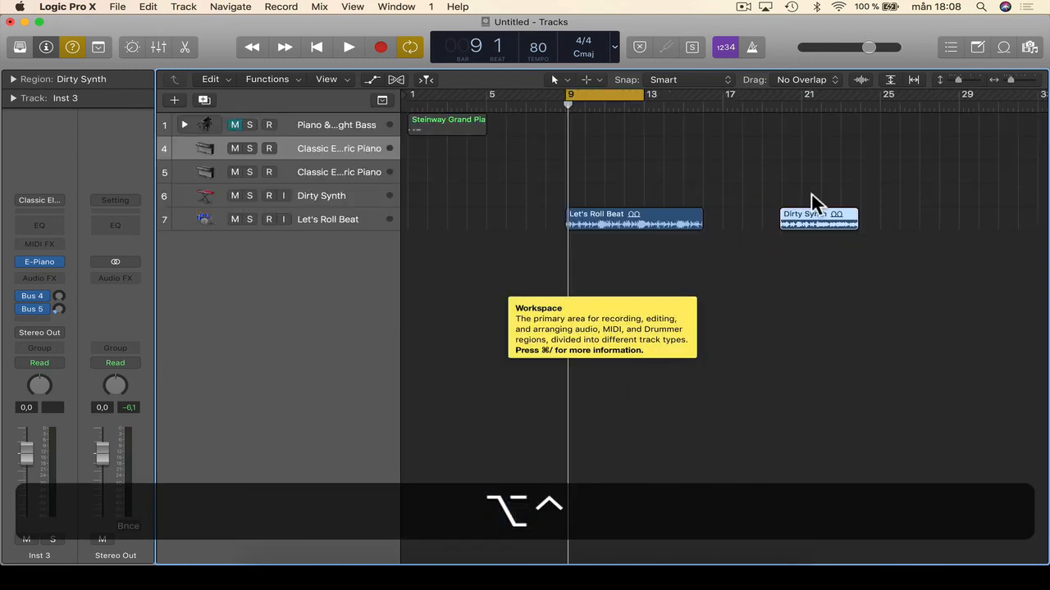
left_click_drag(798, 216, 843, 256)
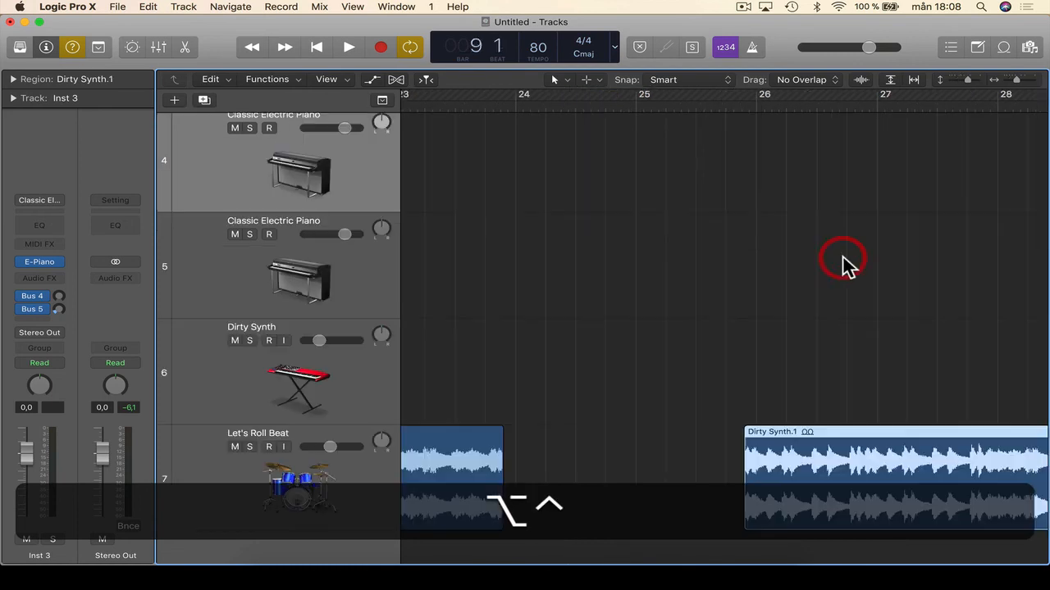
Place the playhead exactly on the start of the original Dirty Synth region to check its offset from bar 20.
scroll(762, 420, "left", 10)
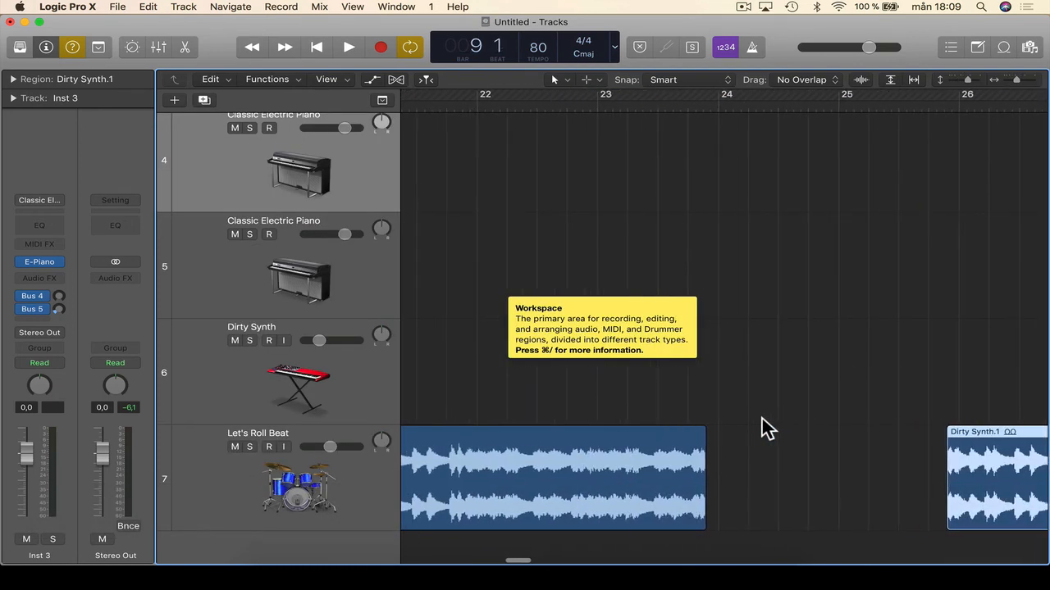
scroll(762, 419, "left", 2)
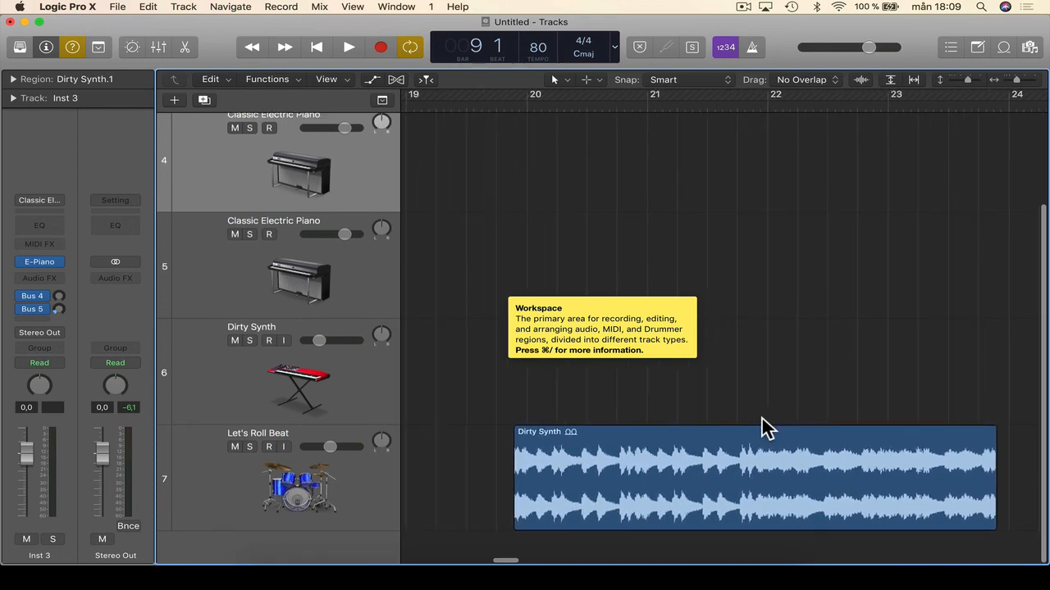
left_click(512, 434, "ctrl+alt")
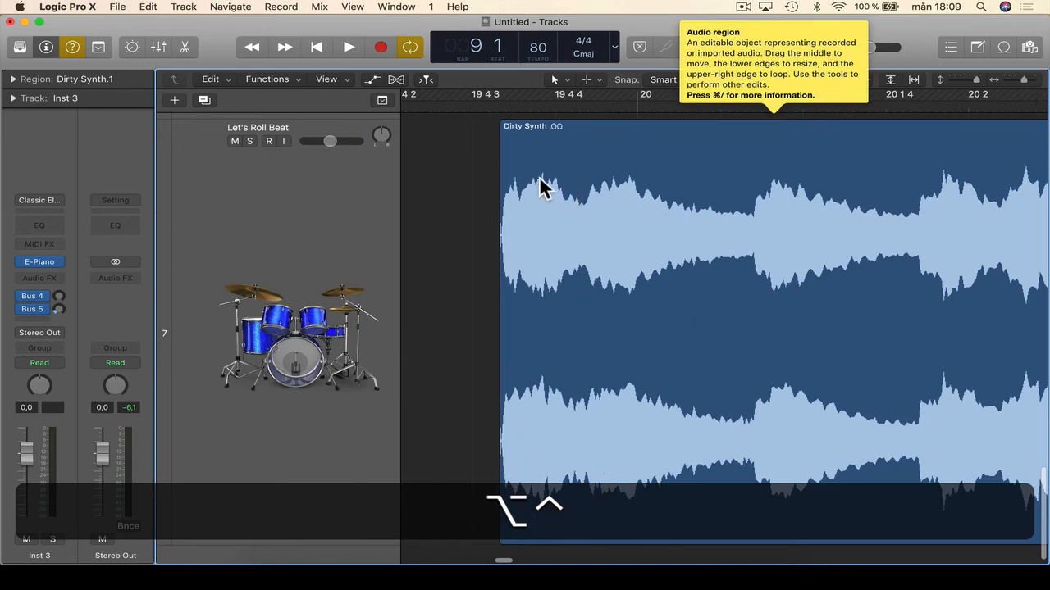
left_click(497, 105)
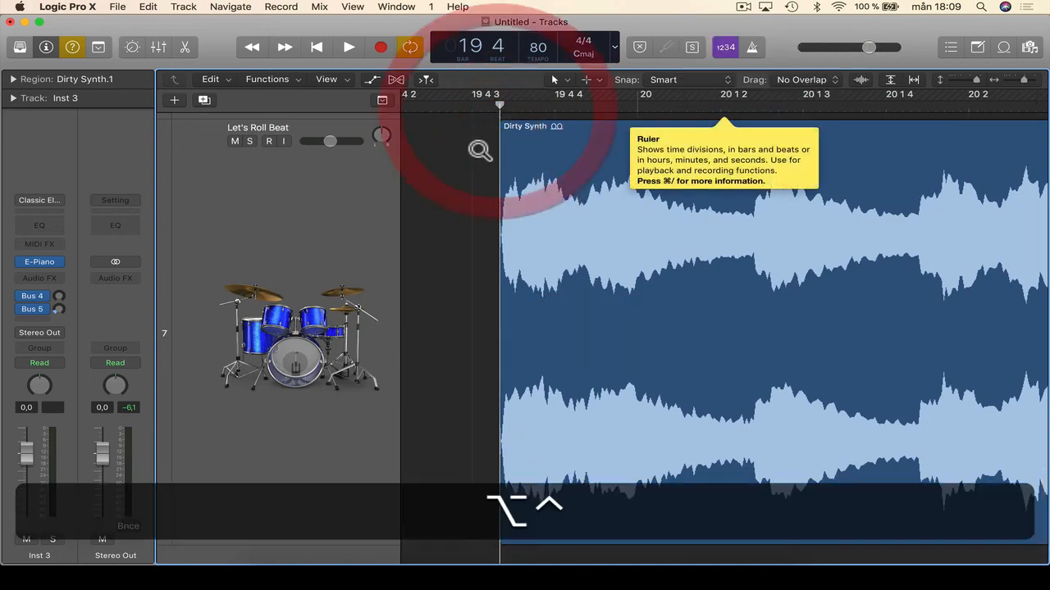
left_click(479, 150, "ctrl+alt")
left_click(568, 404, "ctrl+alt")
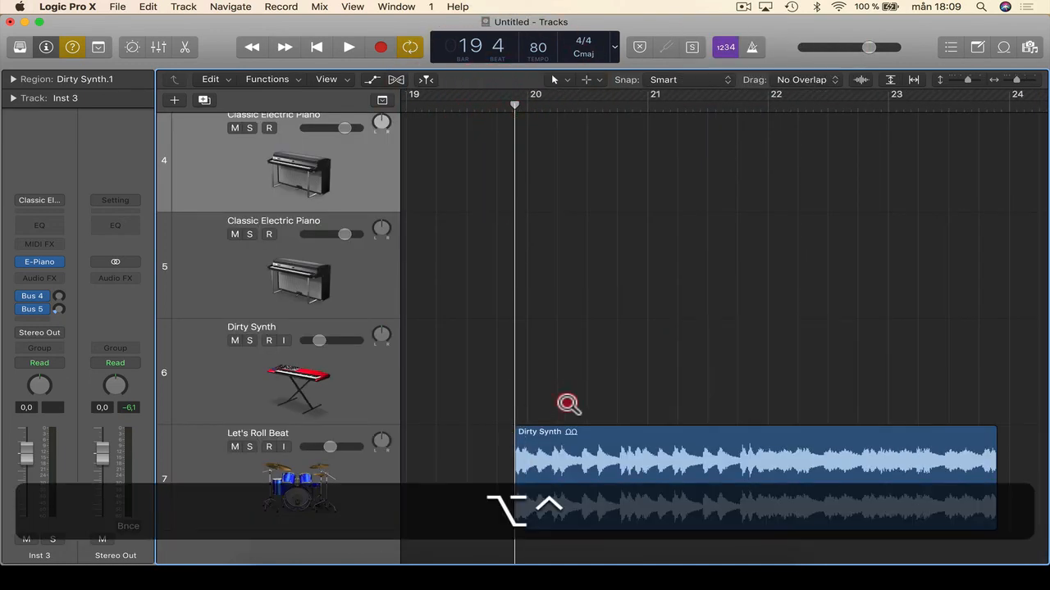
left_click(436, 519, "ctrl+alt")
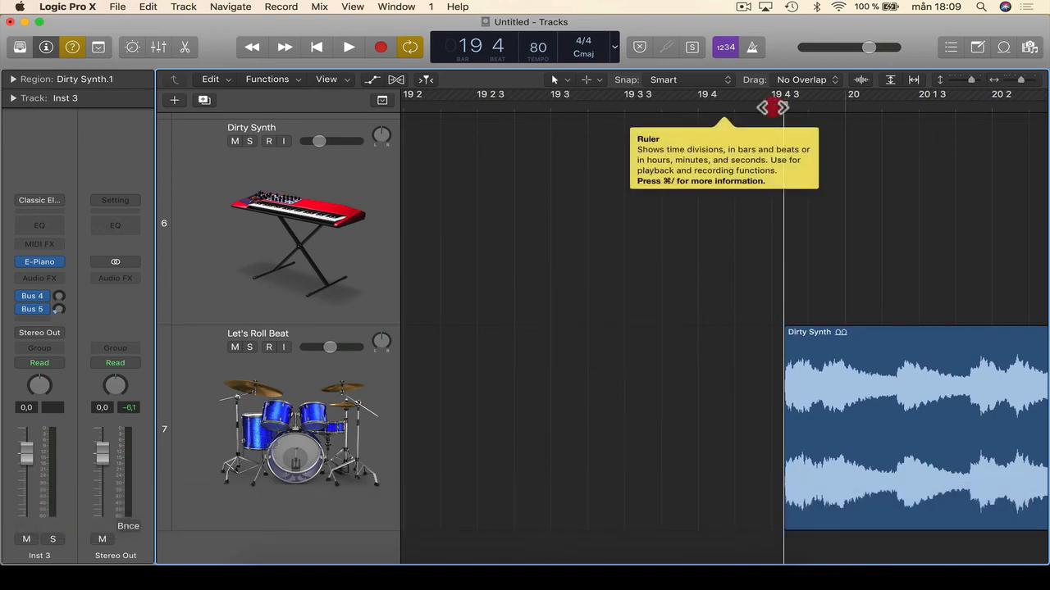
left_click(798, 211, "ctrl+alt")
Place the playhead on the start of the copied Dirty Synth region to check its offset from bar 26.
scroll(779, 344, "right", 5)
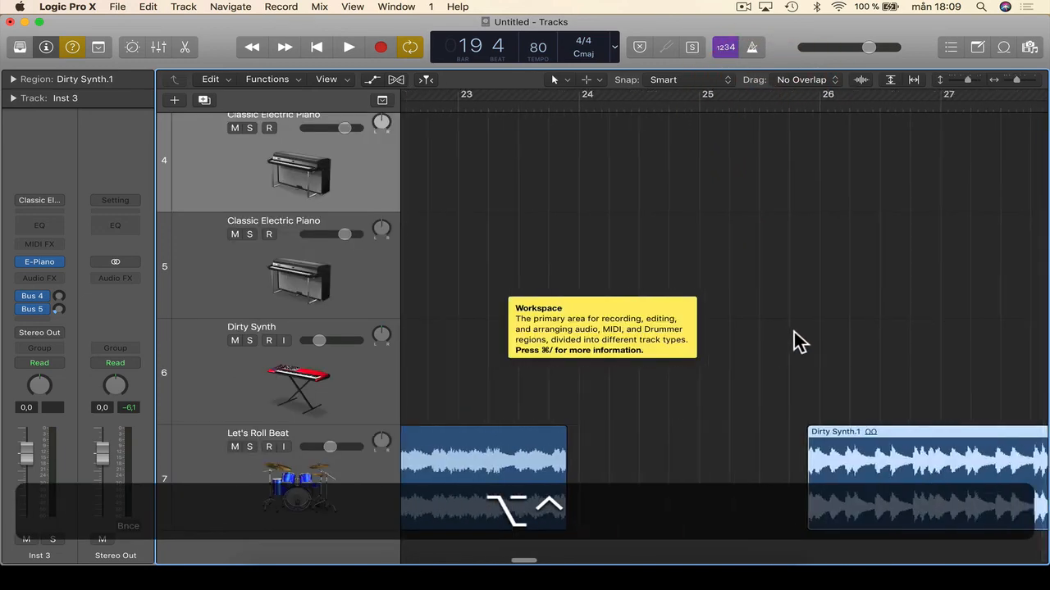
scroll(800, 343, "right", 3)
left_click_drag(563, 428, 468, 503)
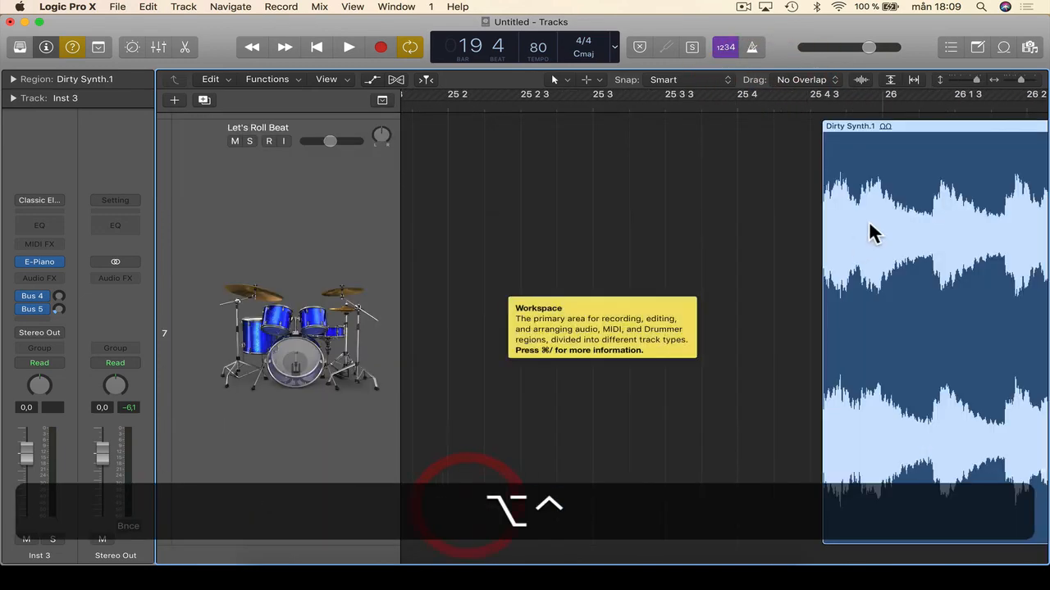
left_click(802, 188, "ctrl+alt")
left_click(672, 110)
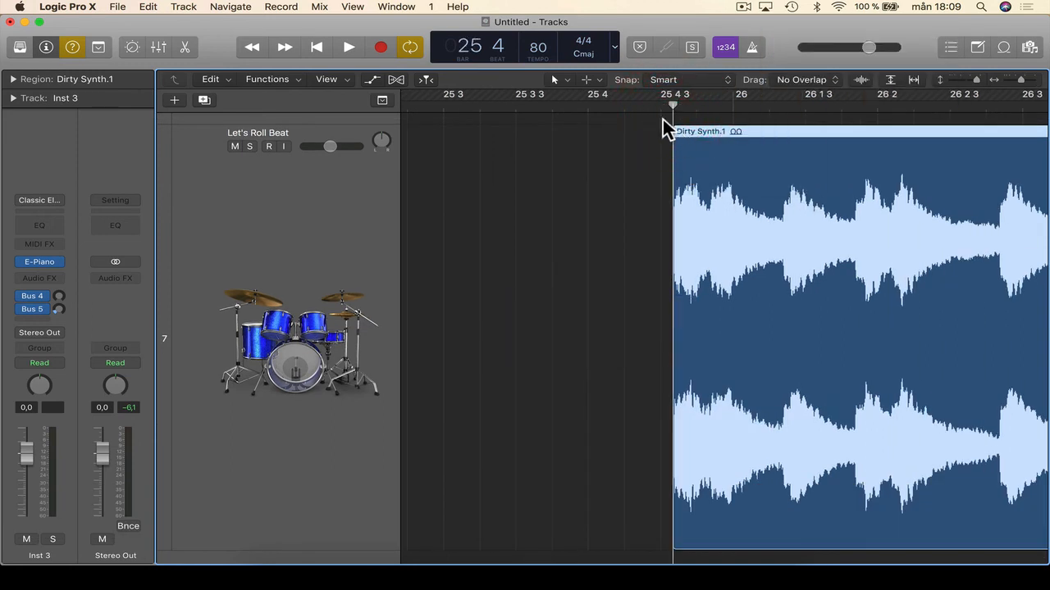
left_click(643, 162, "ctrl+alt")
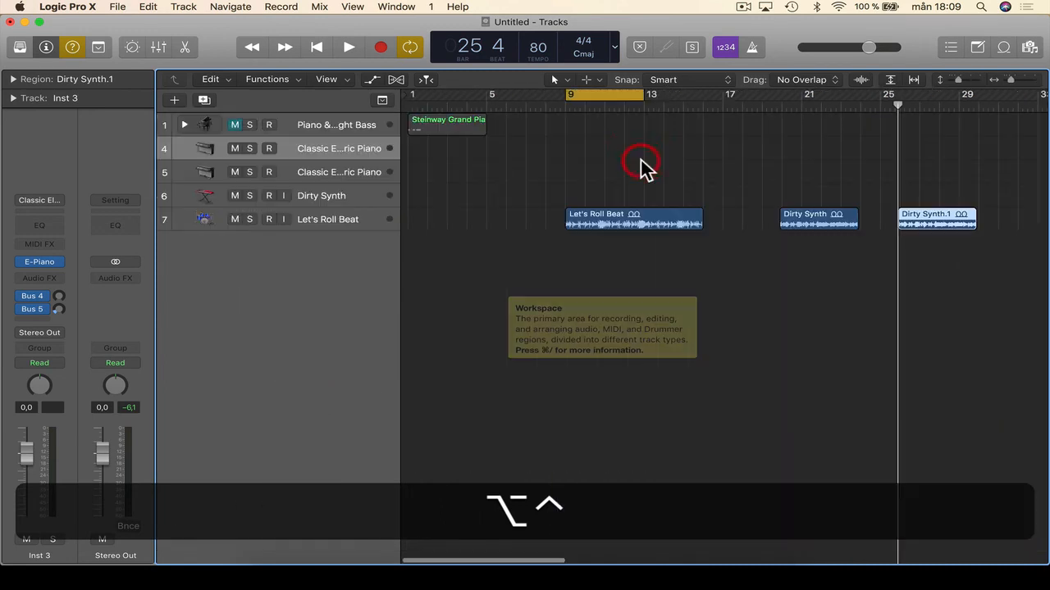
Review the snap modes and region snapping options, keeping Snap on Smart, and clear the region selection.
left_click(697, 82)
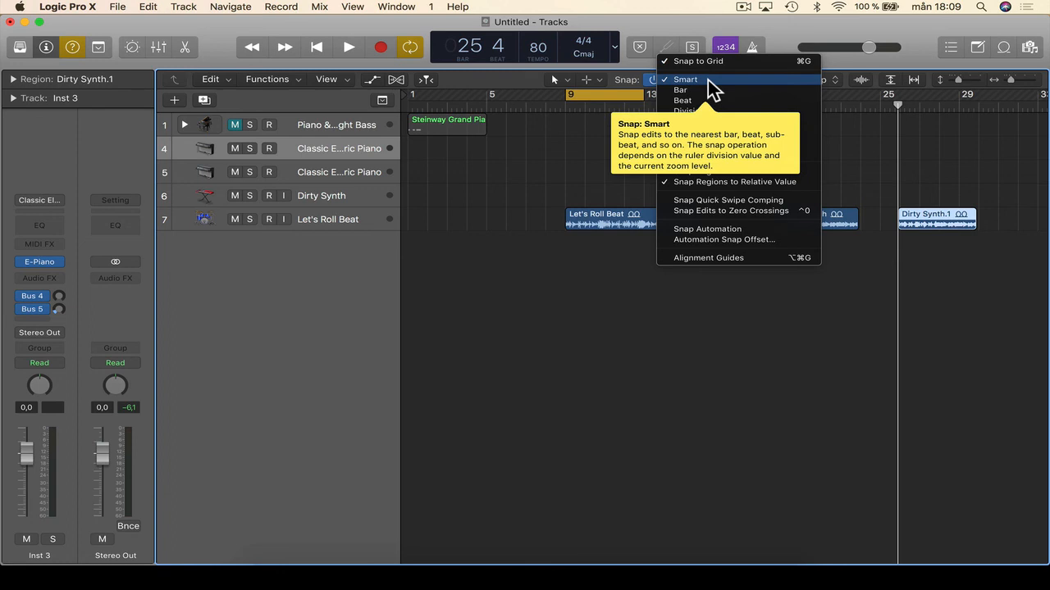
left_click(604, 169)
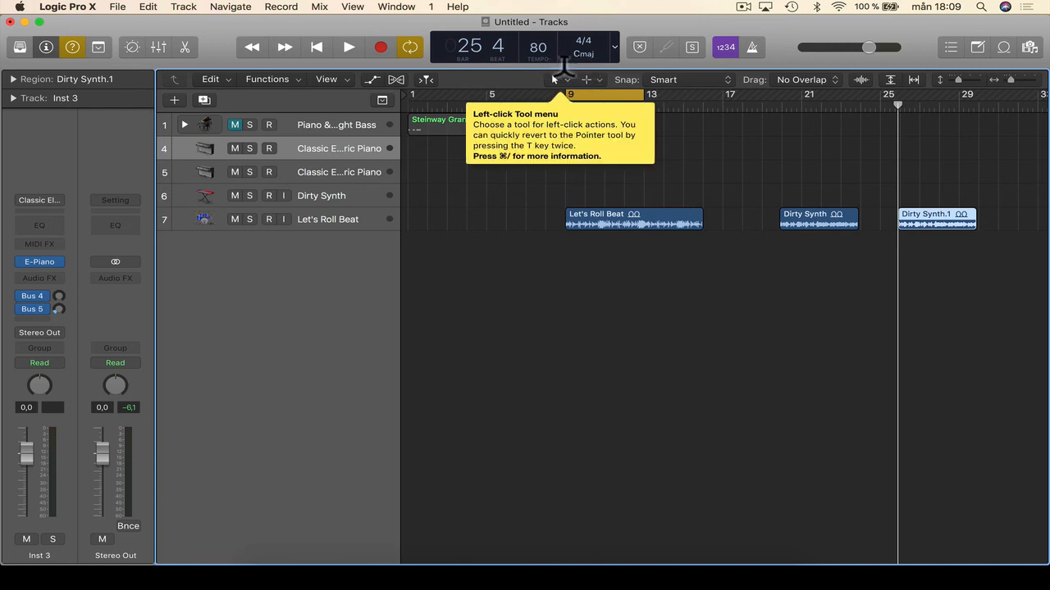
left_click(506, 174)
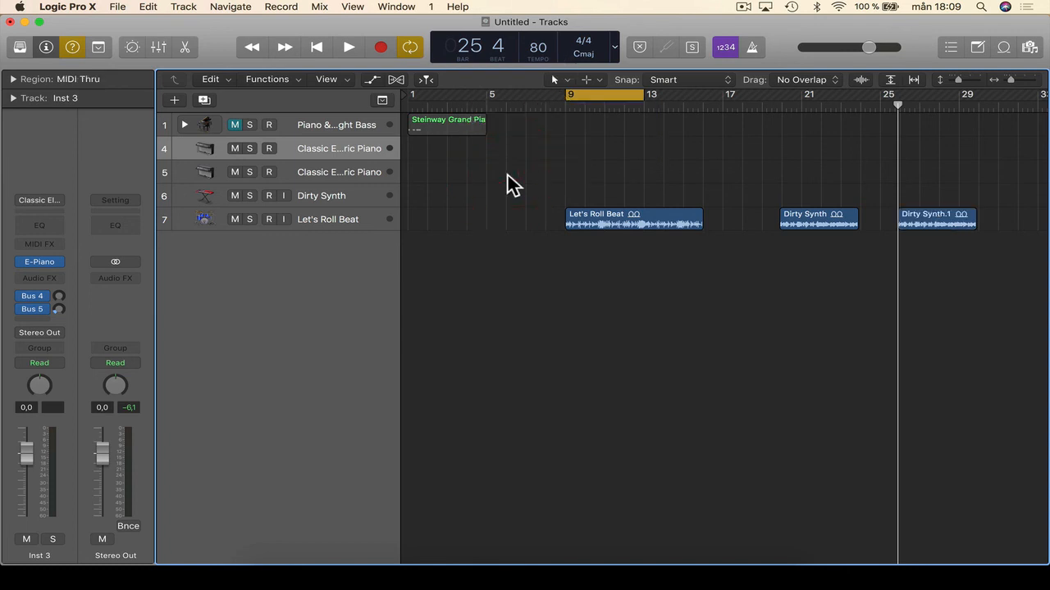
With the Pencil Tool, create empty regions at bars 6 and 9 on track 5, 11, 14, 16 and 22 on track 4, 17 and 19 on track 1; restore the Pointer Tool.
left_click(565, 78)
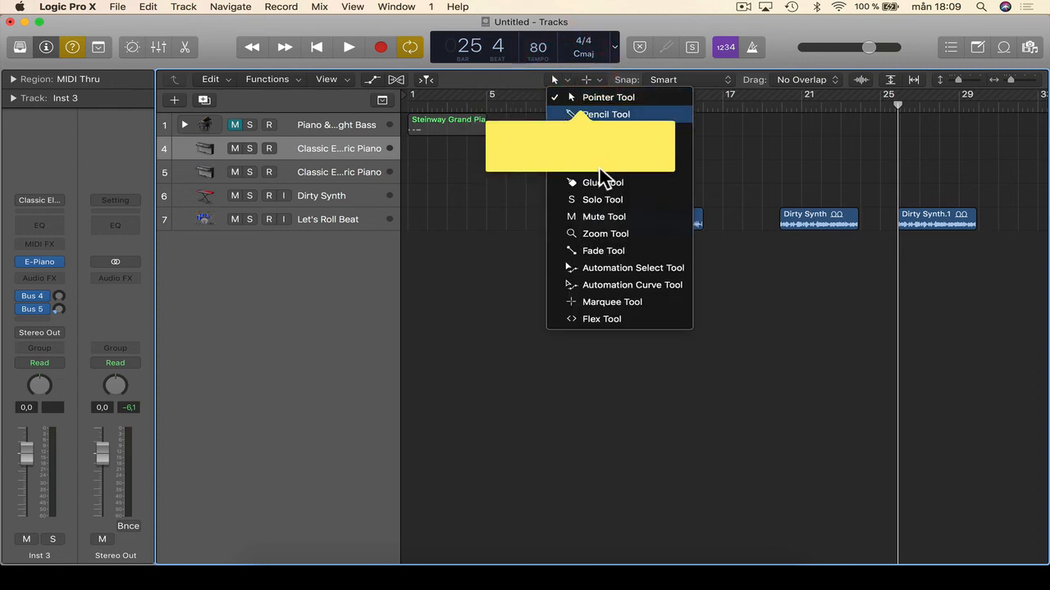
left_click(611, 114)
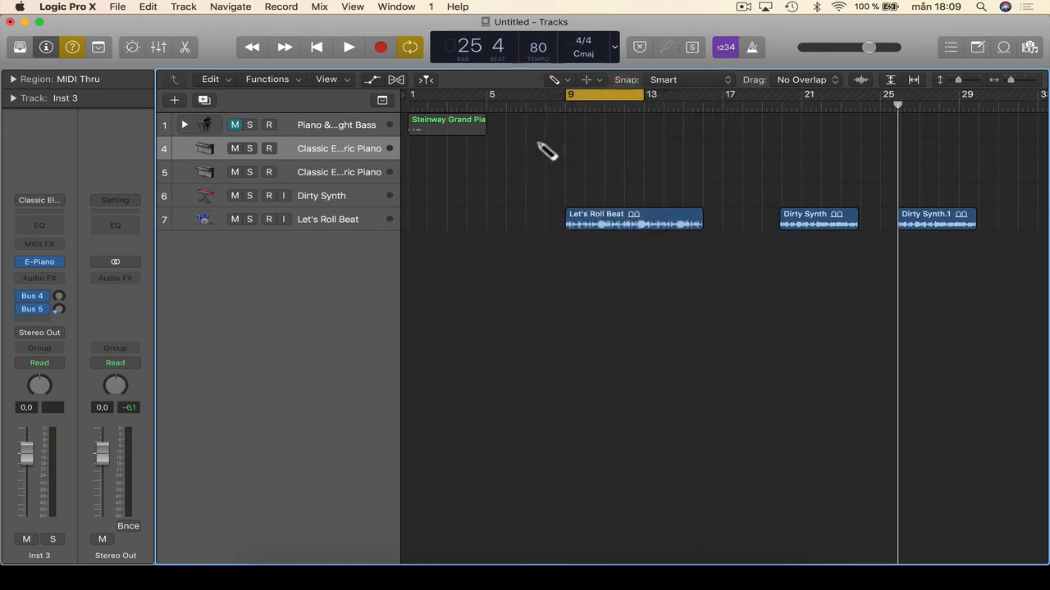
left_click(515, 168)
left_click(575, 169)
left_click(615, 146)
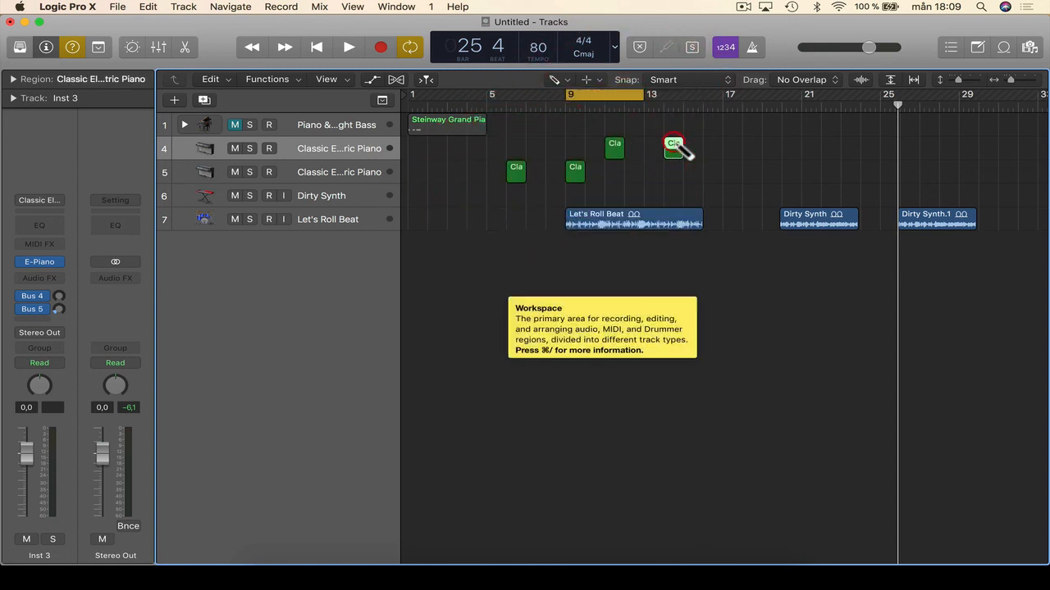
left_click(673, 145)
left_click(712, 145)
left_click(733, 123)
left_click(771, 123)
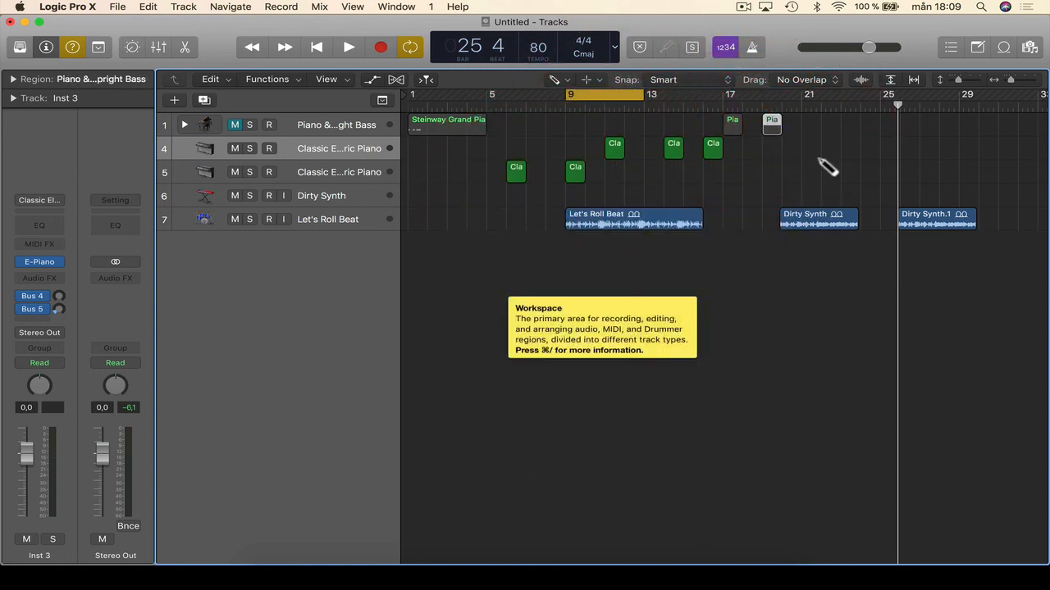
left_click(831, 146)
left_click(554, 80)
left_click(558, 99)
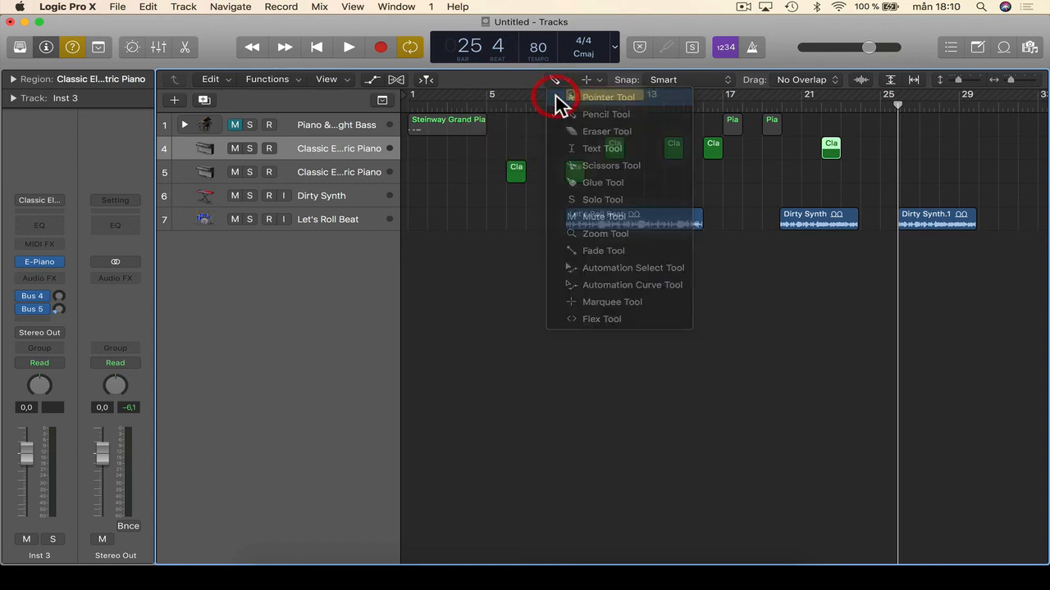
Review the tools available for the secondary Command-click tool, keeping the Marquee Tool assigned.
left_click(590, 80)
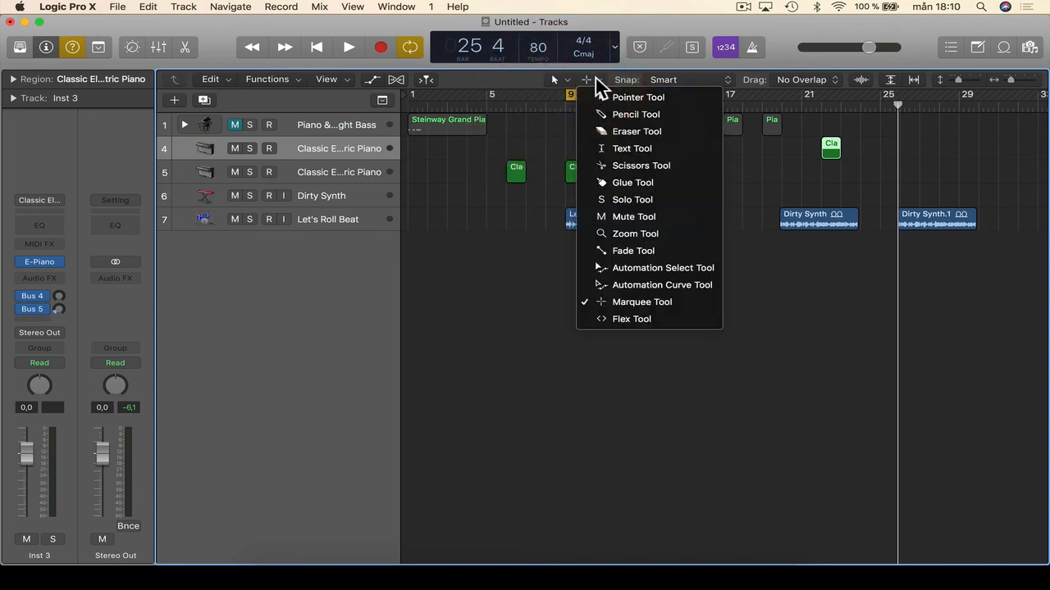
left_click(596, 77)
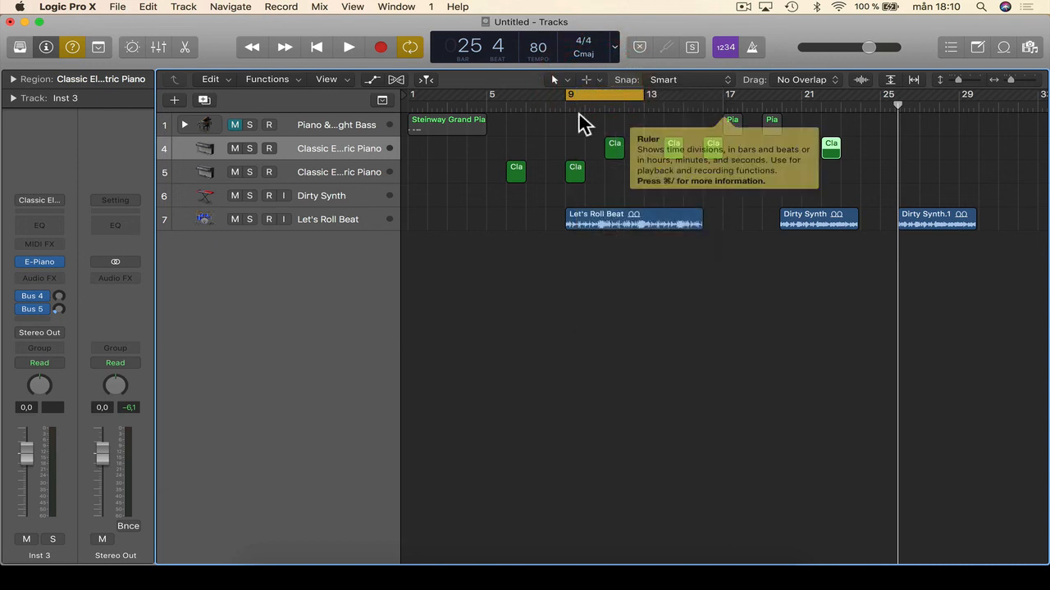
key("super")
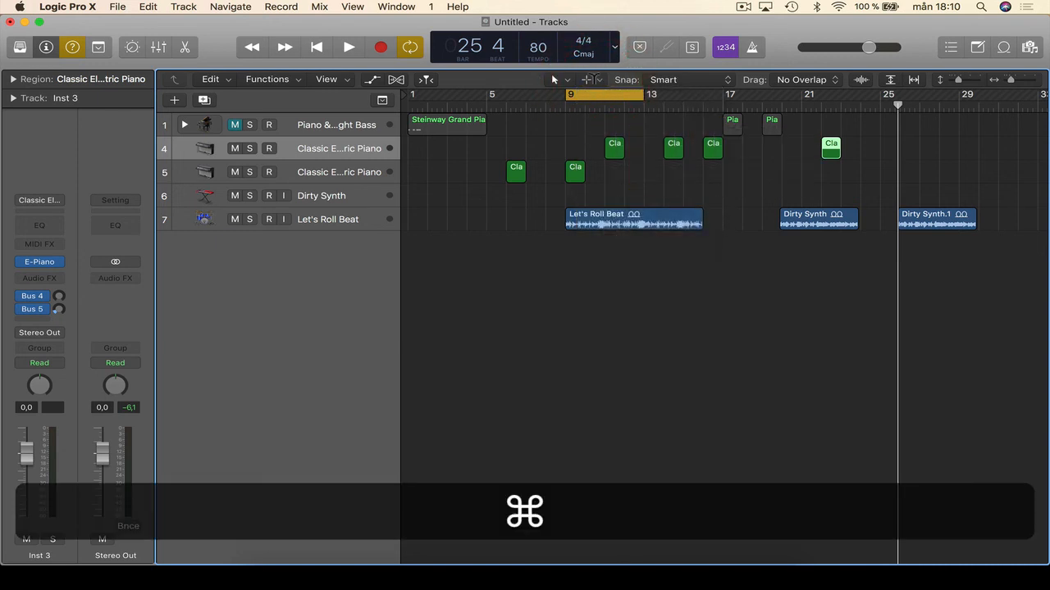
left_click(595, 80)
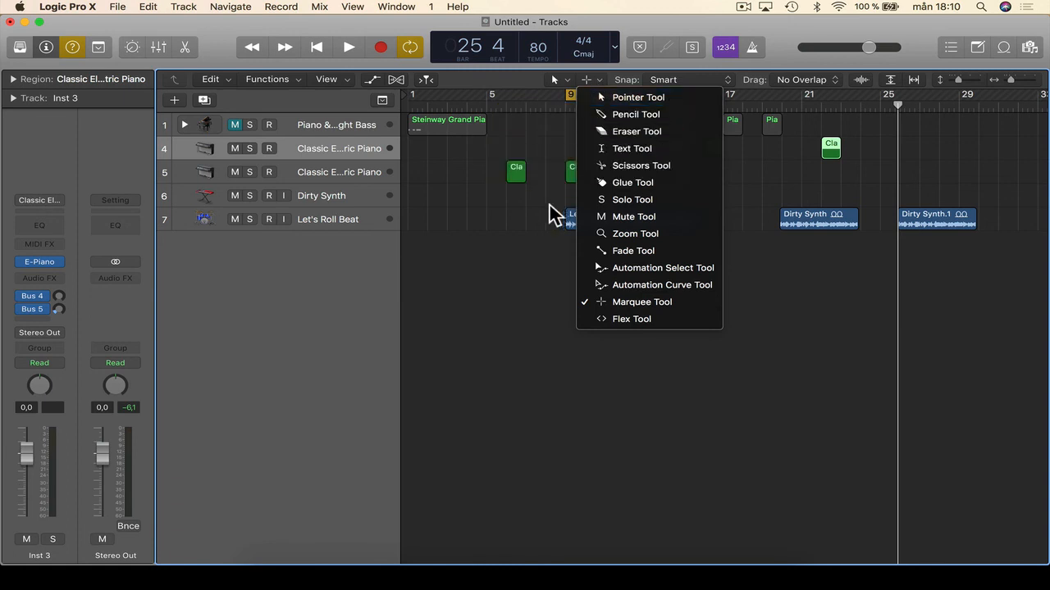
left_click(517, 218)
left_click(597, 79)
left_click(750, 298)
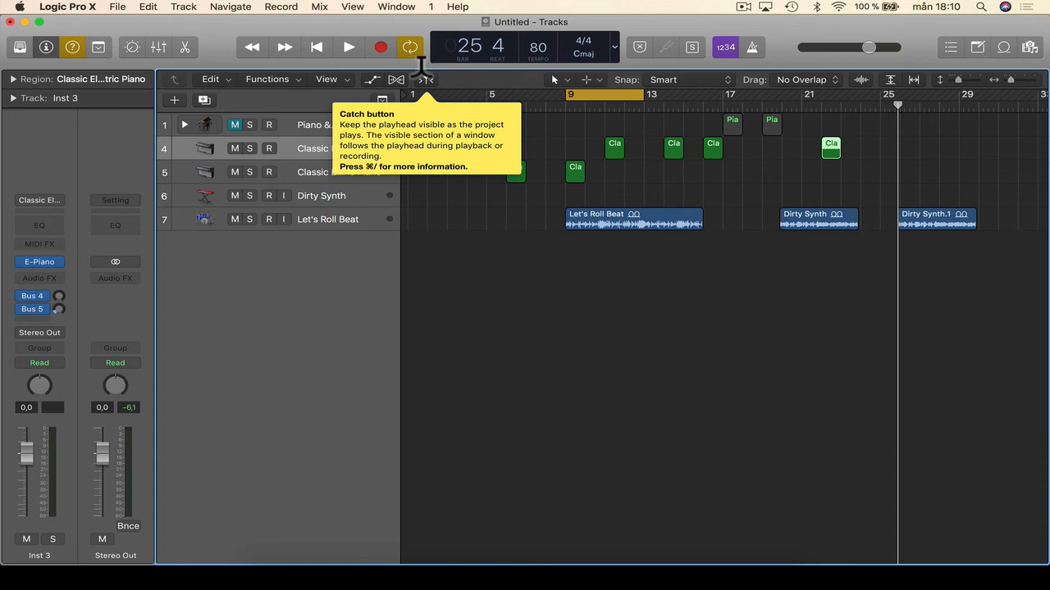
Turn on Catch so the view follows the playhead, and start playback of the cycle area.
left_click(424, 78)
key("space")
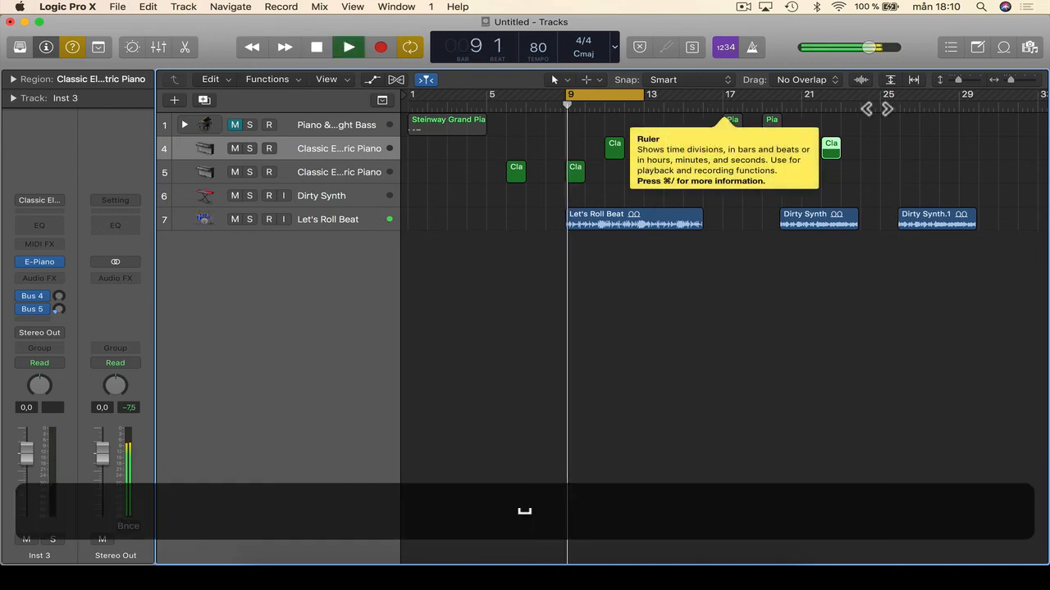
Move the playhead past the cycle area while the project plays, and stop playback.
left_click_drag(705, 108, 821, 117)
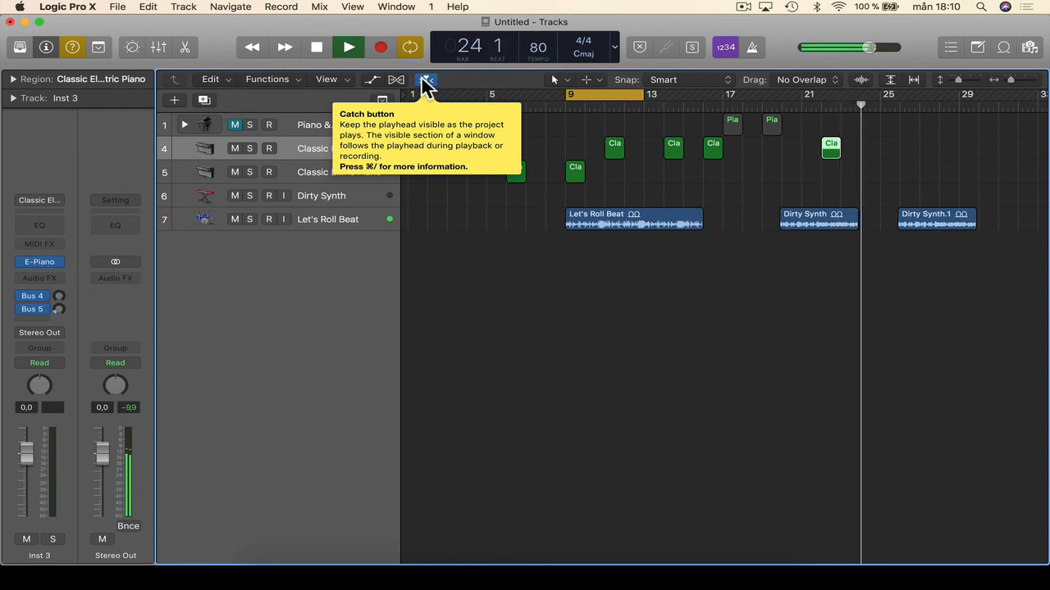
key("space")
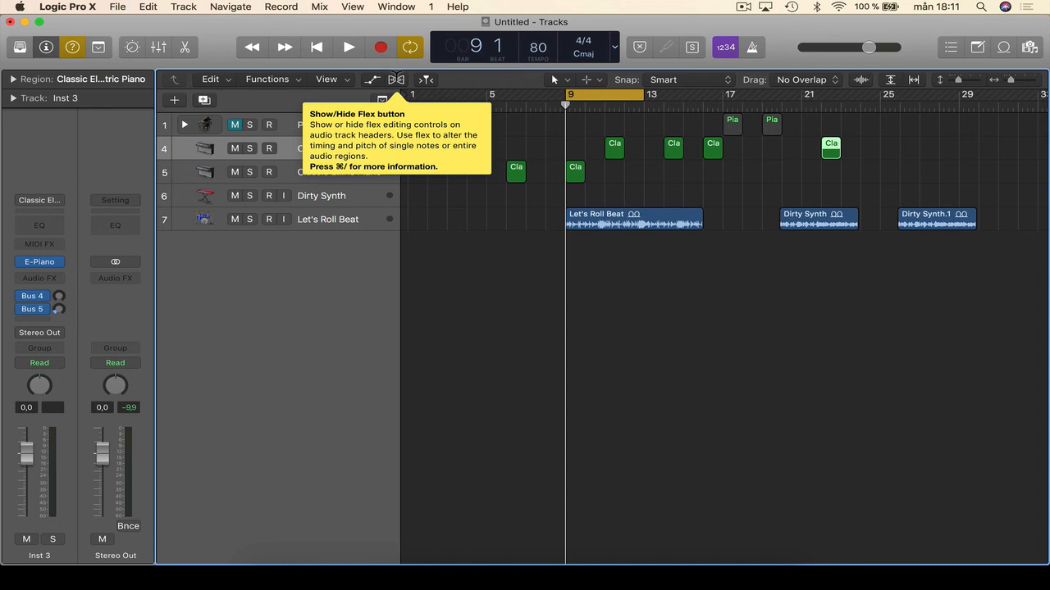
Show the flex controls and set the Let's Roll Beat track's flex mode to Flex Time - Automatic.
left_click(672, 220)
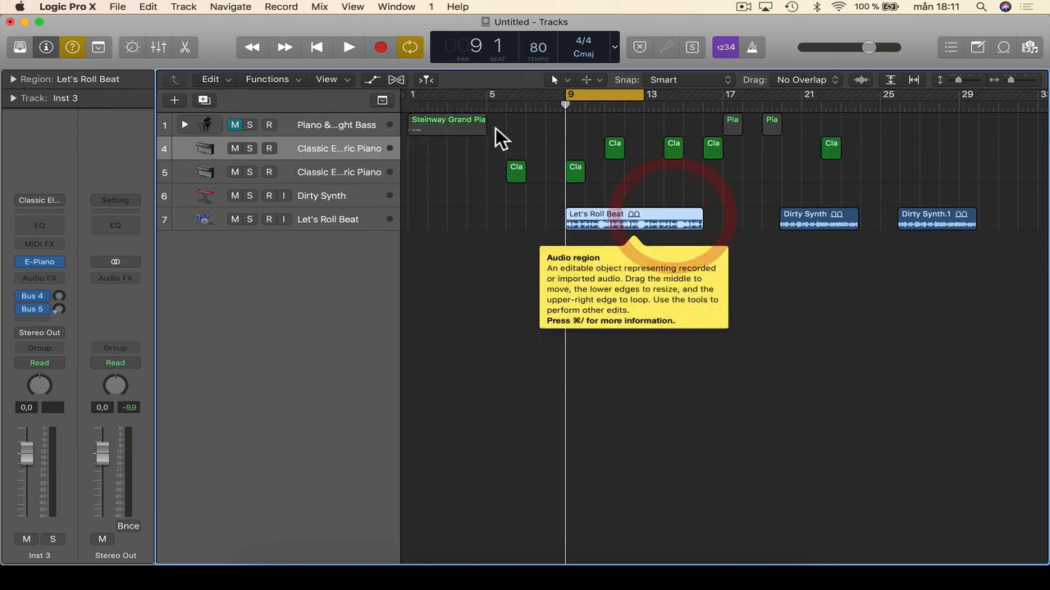
left_click(396, 80)
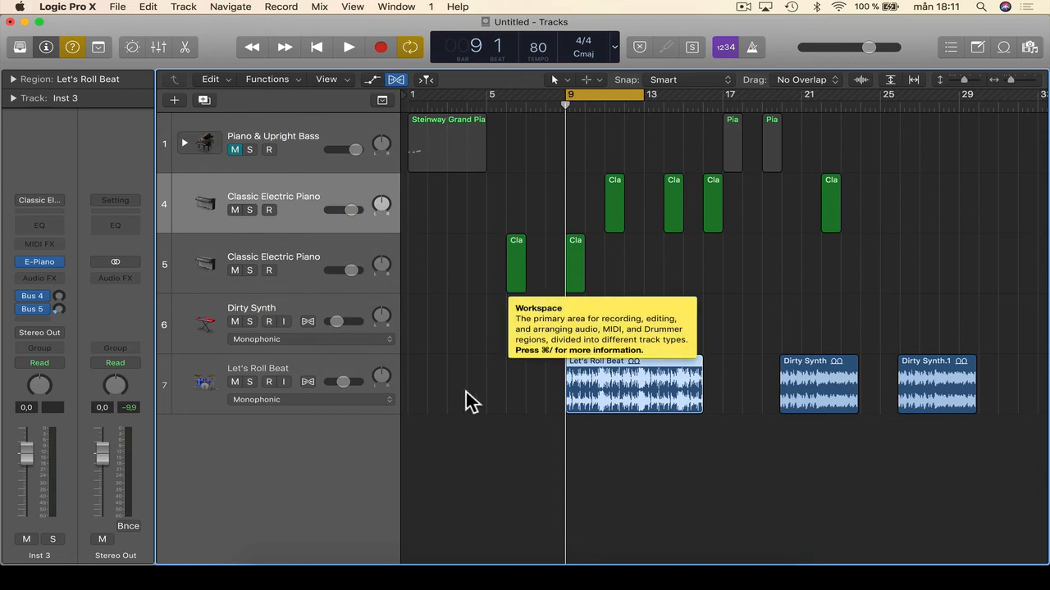
left_click(358, 400)
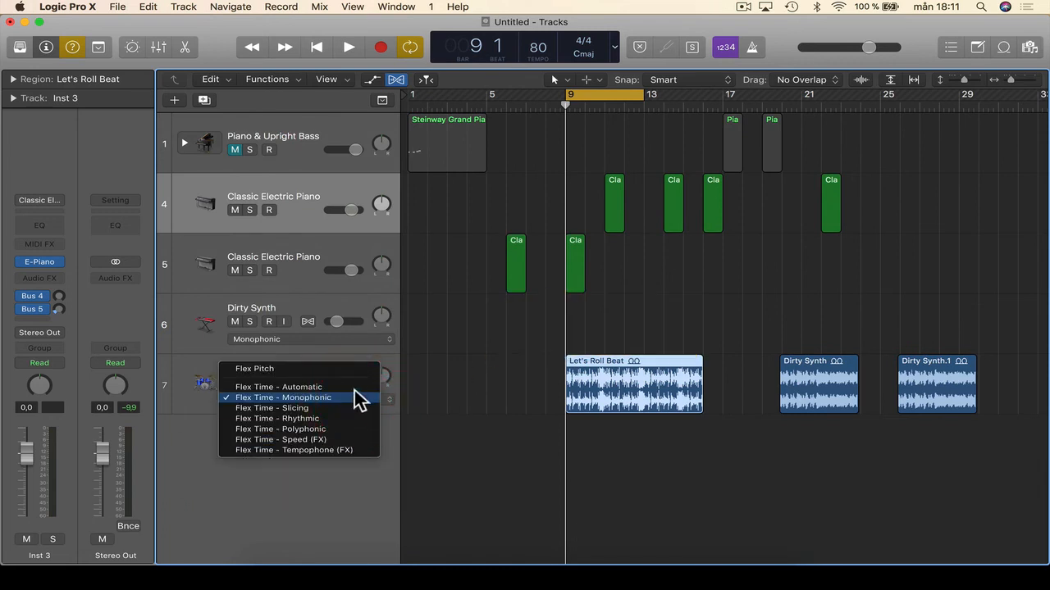
left_click(355, 389)
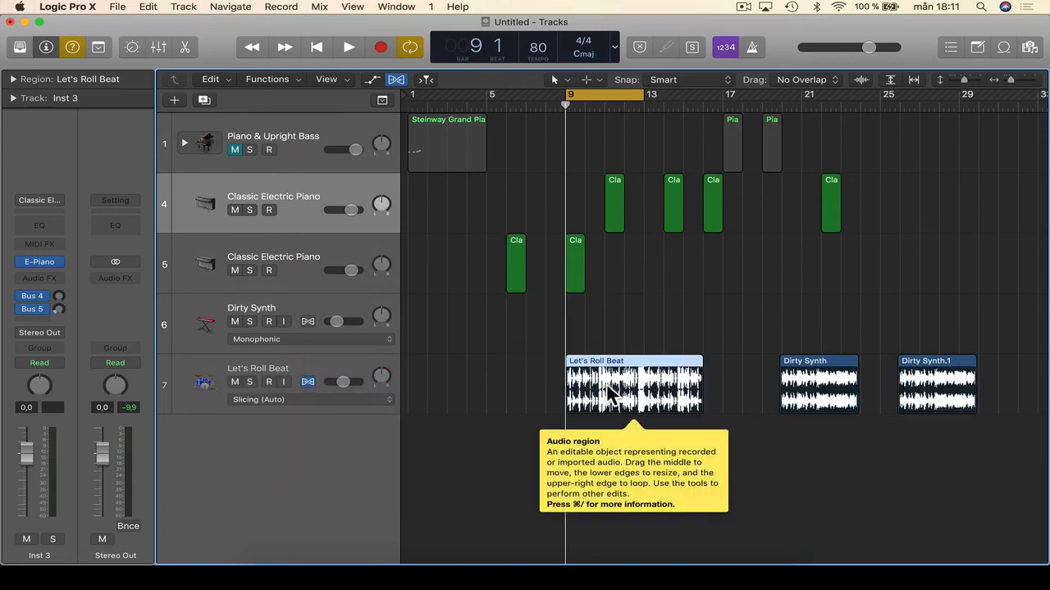
Inspect the transient markers in the Let's Roll Beat region up close, and hide the flex controls.
left_click(703, 336, "ctrl+alt")
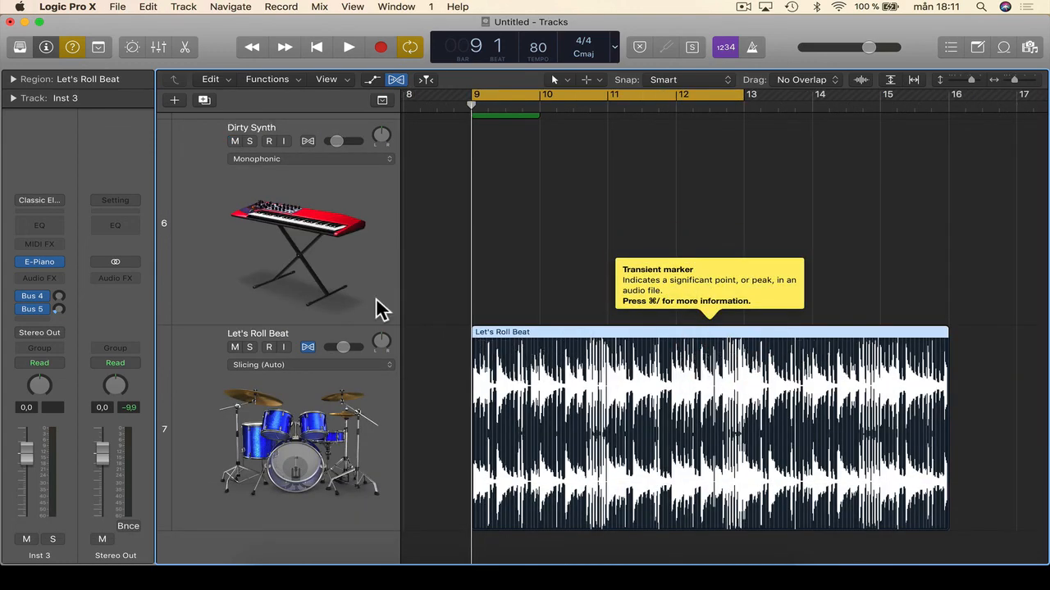
left_click(400, 81)
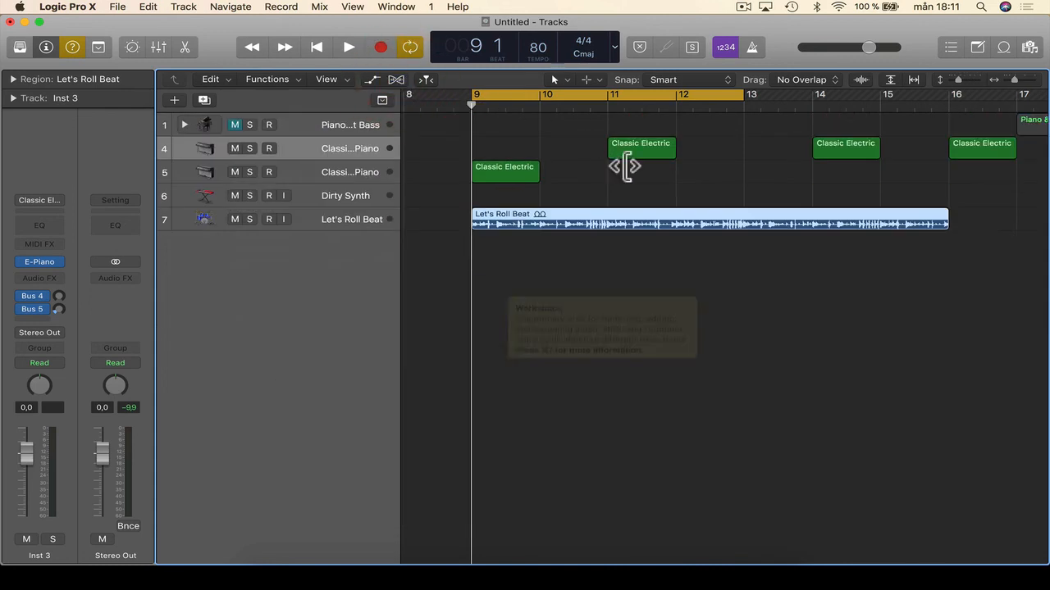
scroll(649, 254, "down", 8)
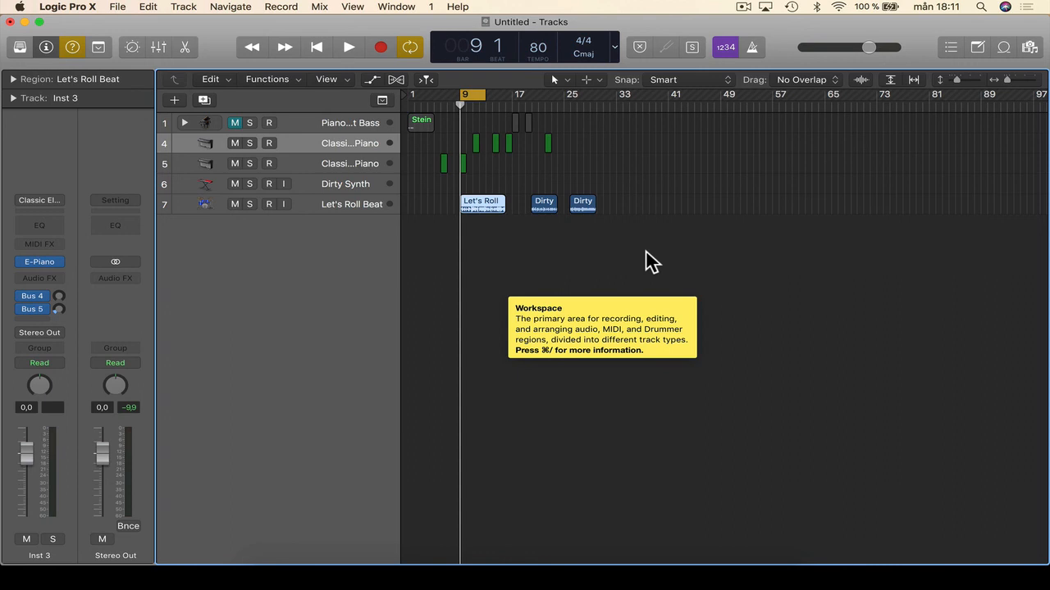
Show the automation lanes on the tracks and hide them again.
left_click(370, 78)
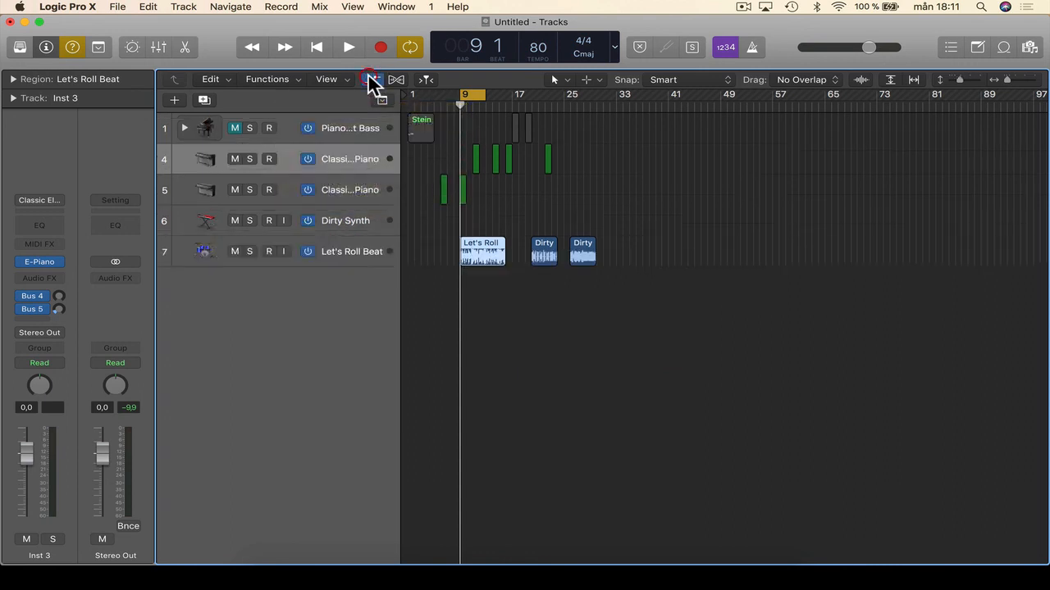
left_click(370, 78)
key("a")
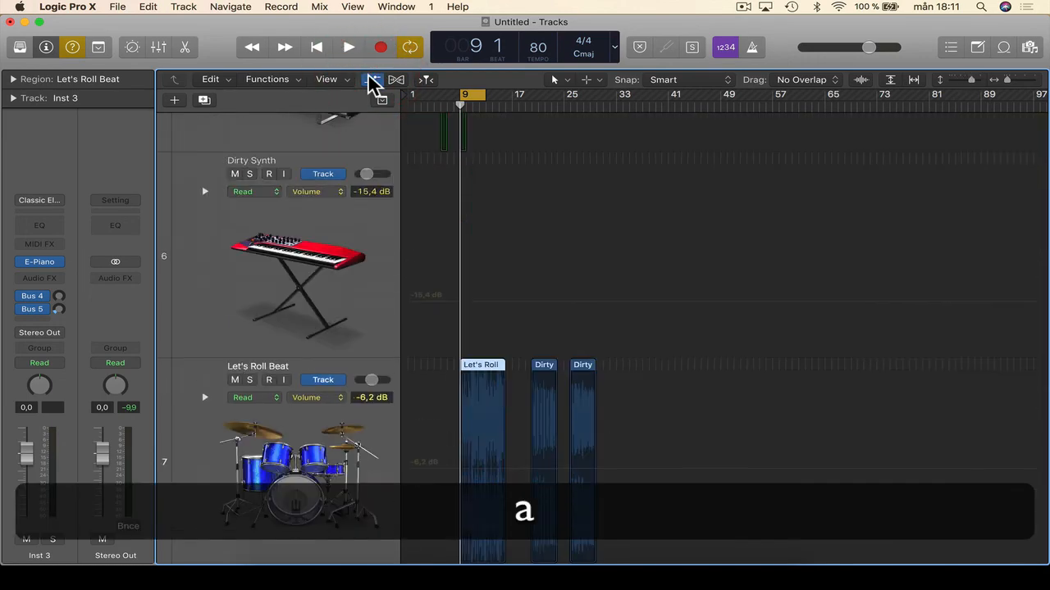
key("a")
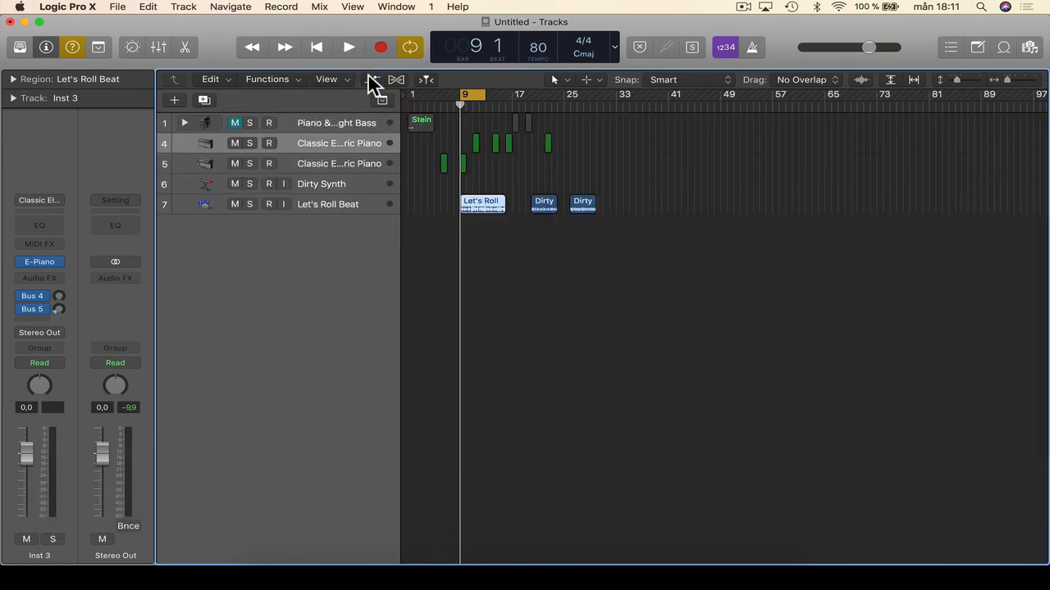
Review the View, Functions and Edit commands available for the Tracks area without applying any.
left_click(336, 81)
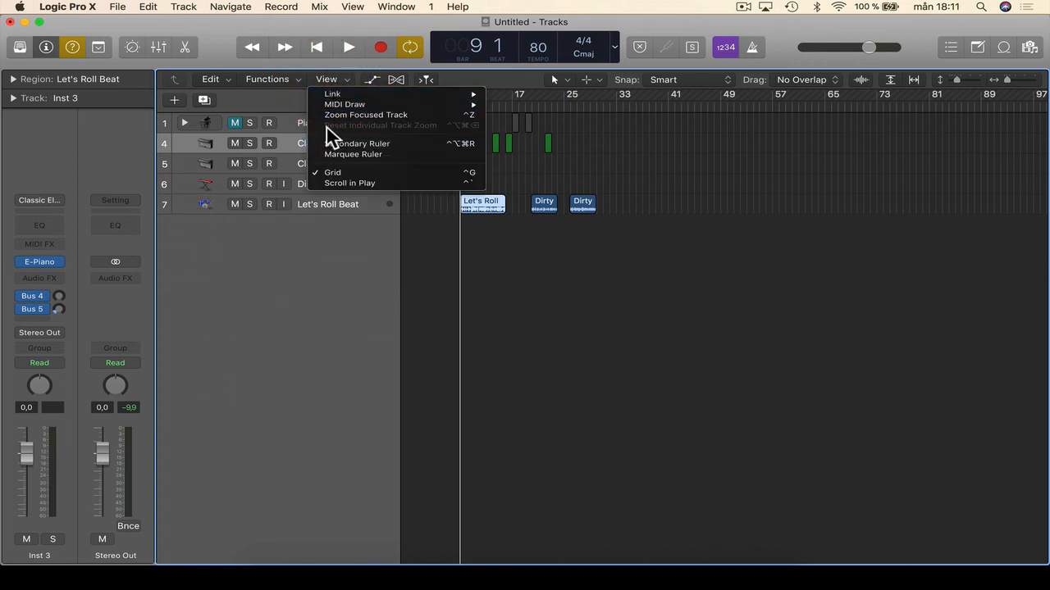
left_click(327, 81)
left_click(287, 75)
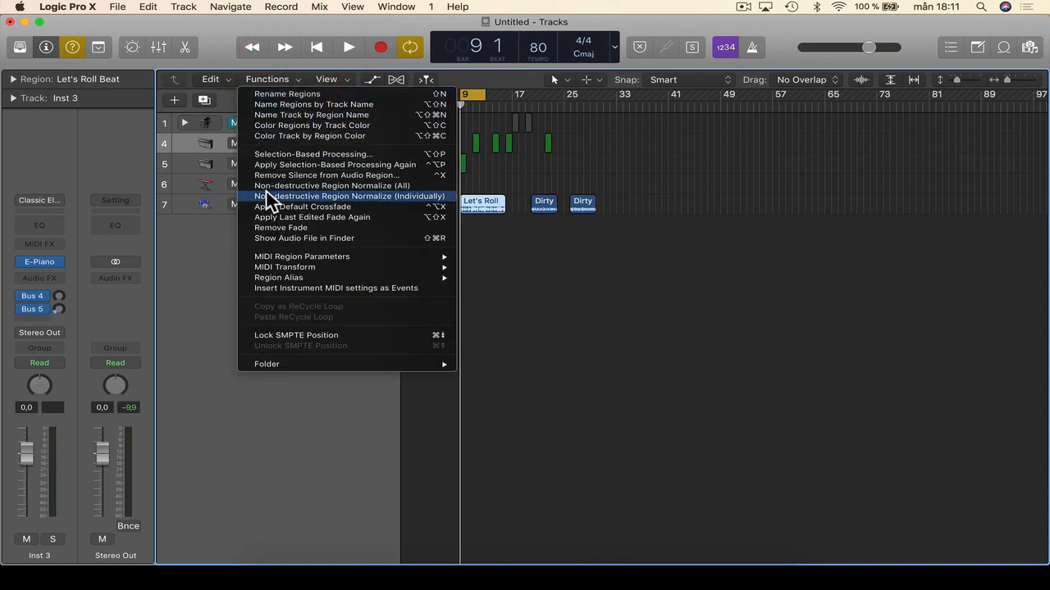
left_click(204, 295)
left_click(211, 80)
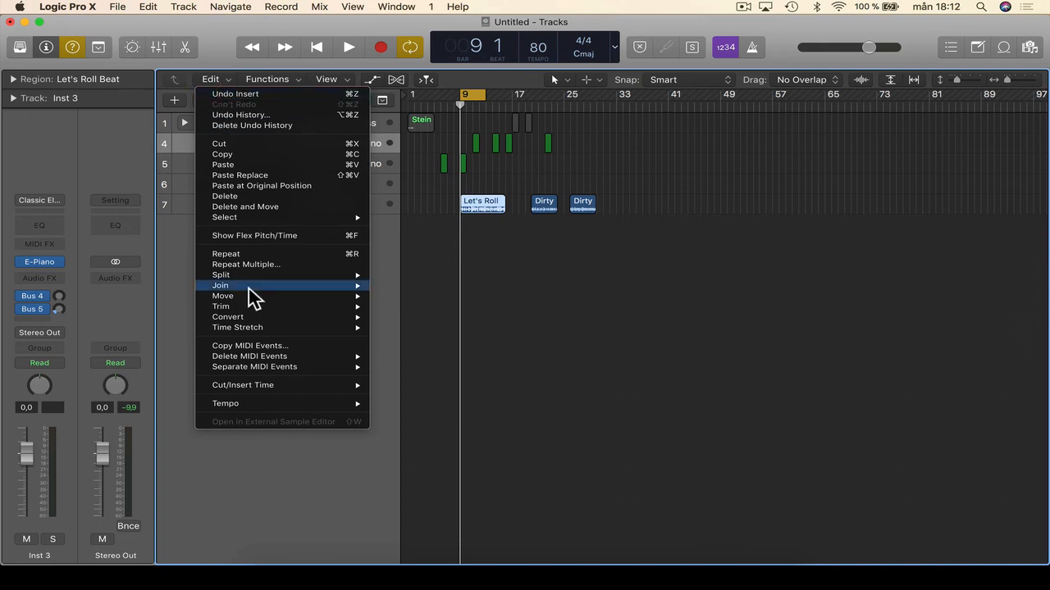
left_click(484, 306)
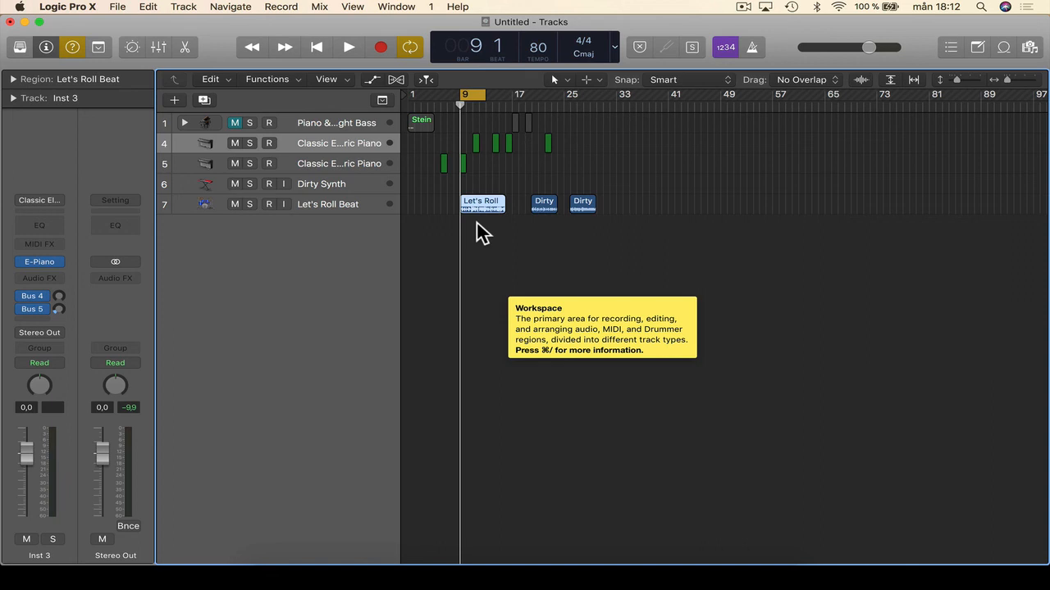
Review the global tracks and the Signature, Tempo and Marker lists, and hide both views again.
left_click(382, 103)
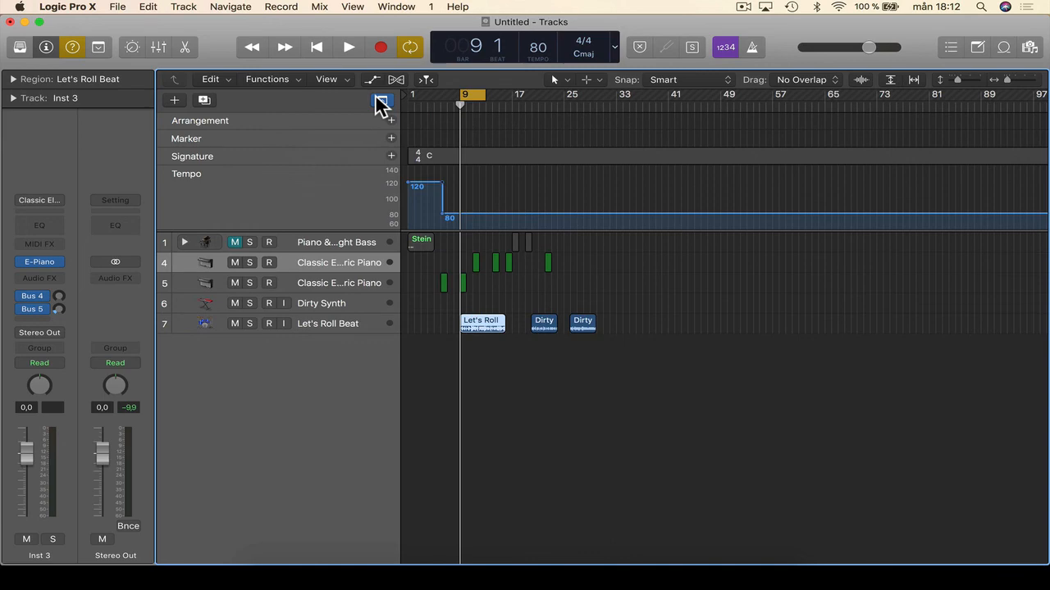
left_click(950, 47)
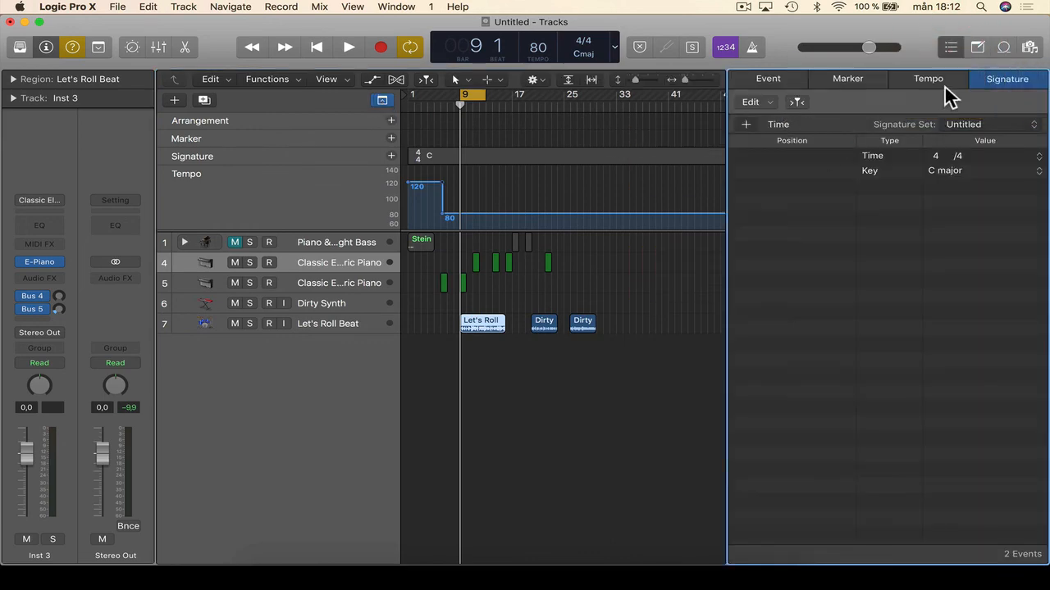
left_click(941, 86)
left_click(844, 80)
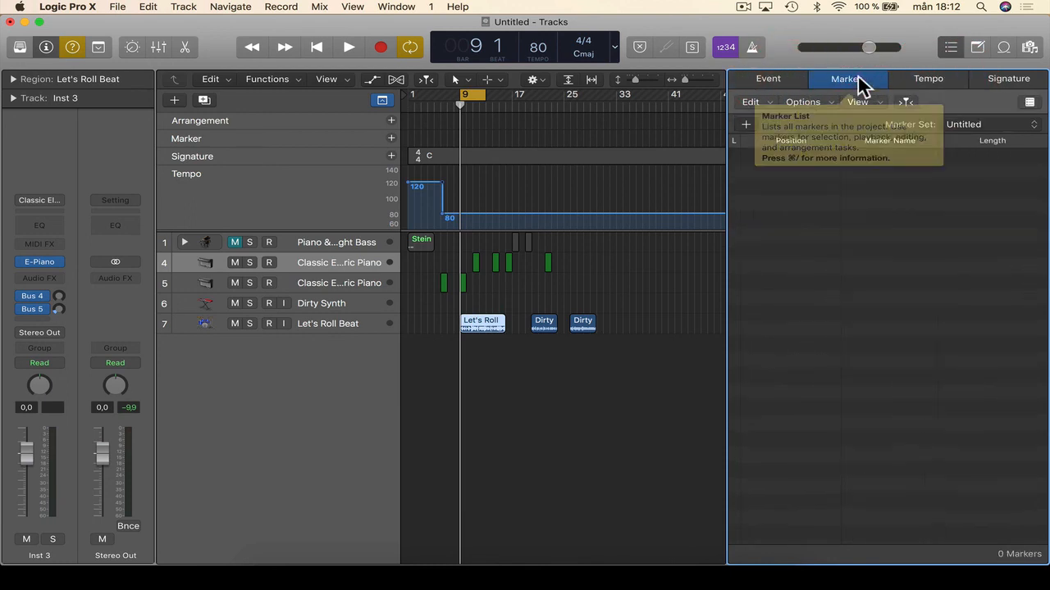
left_click(929, 79)
left_click(950, 47)
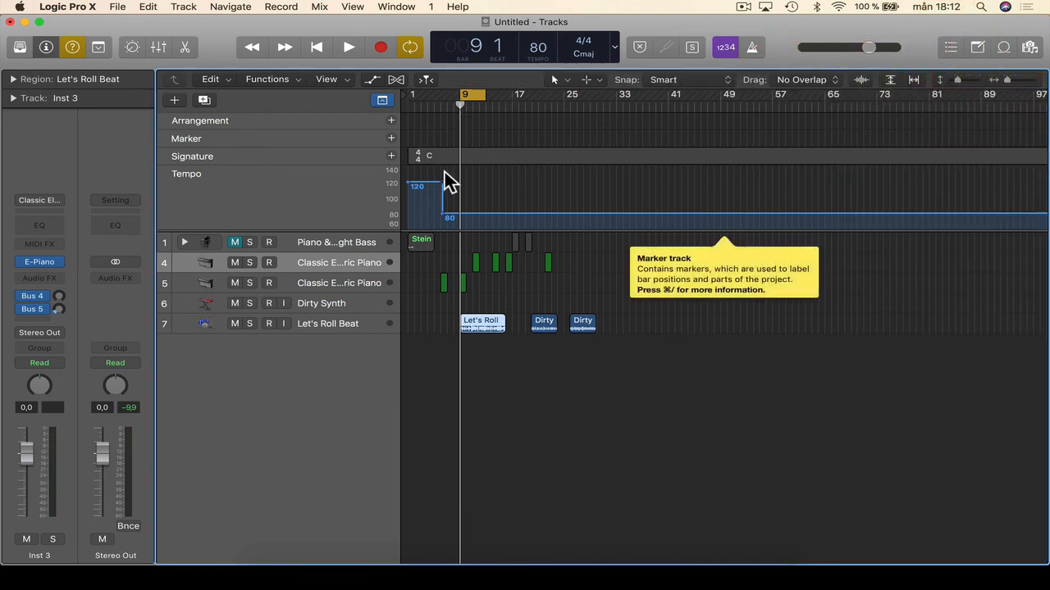
left_click(388, 101)
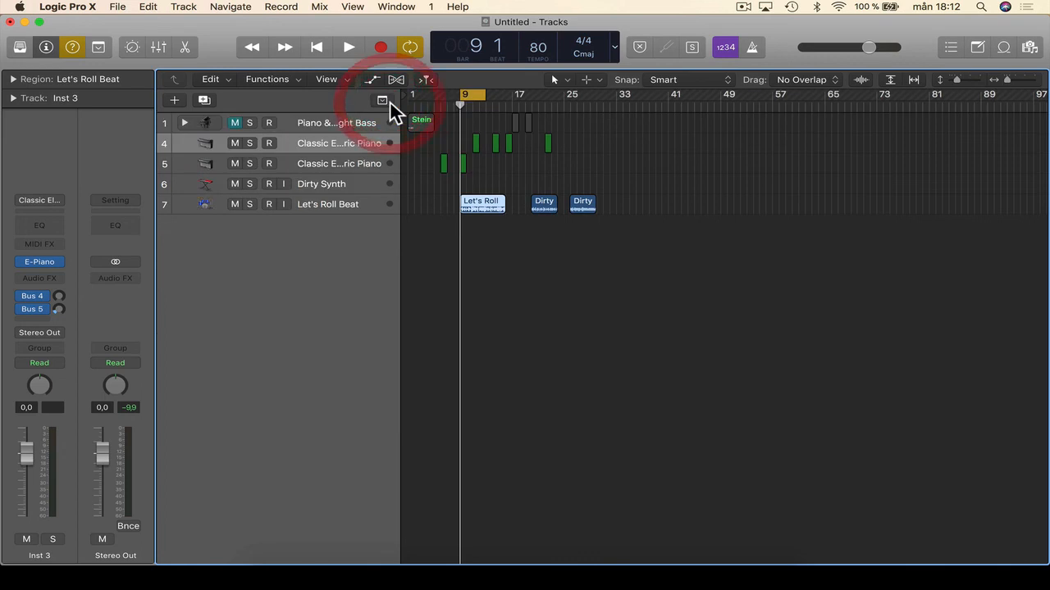
Create a new audio track with duplicate settings of the Let's Roll Beat track.
left_click(351, 207)
left_click(204, 100)
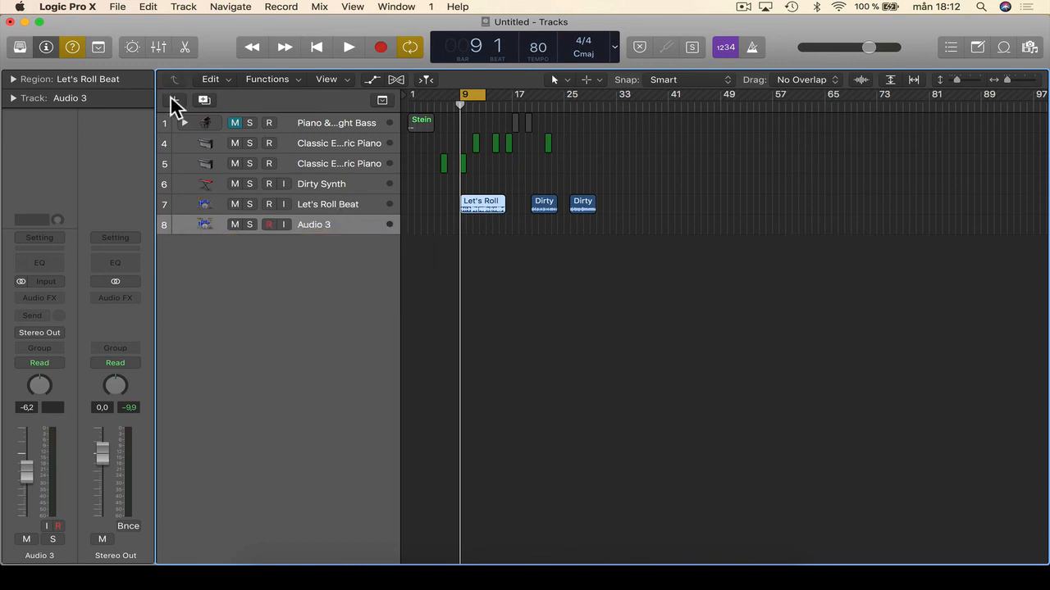
Review the new-track options for Audio, Guitar or Bass, External MIDI and Software Instrument, and cancel without creating a track.
left_click(174, 100)
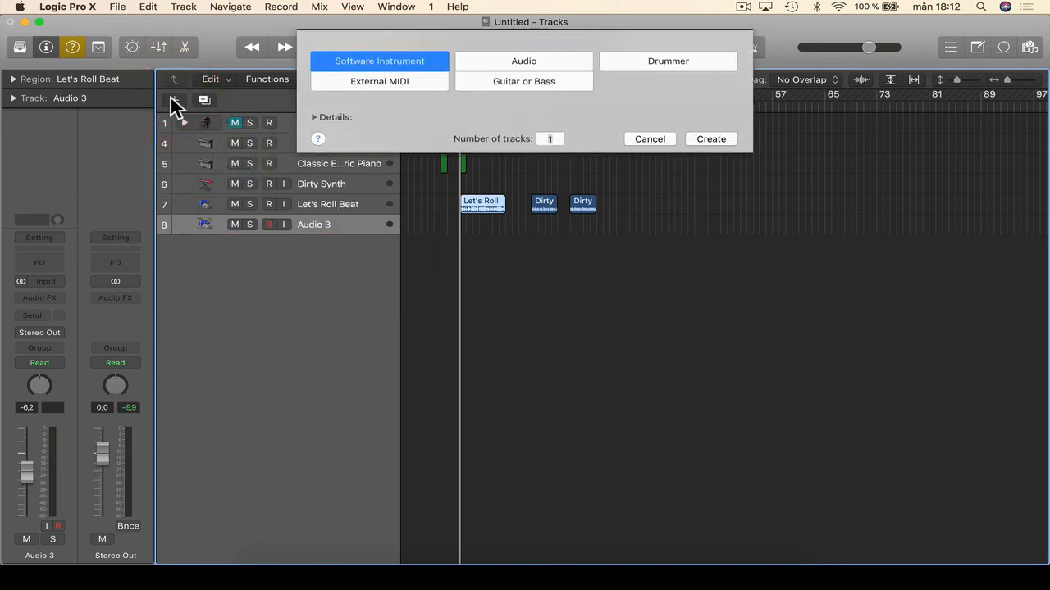
left_click(492, 65)
left_click(497, 86)
left_click(414, 85)
left_click(422, 64)
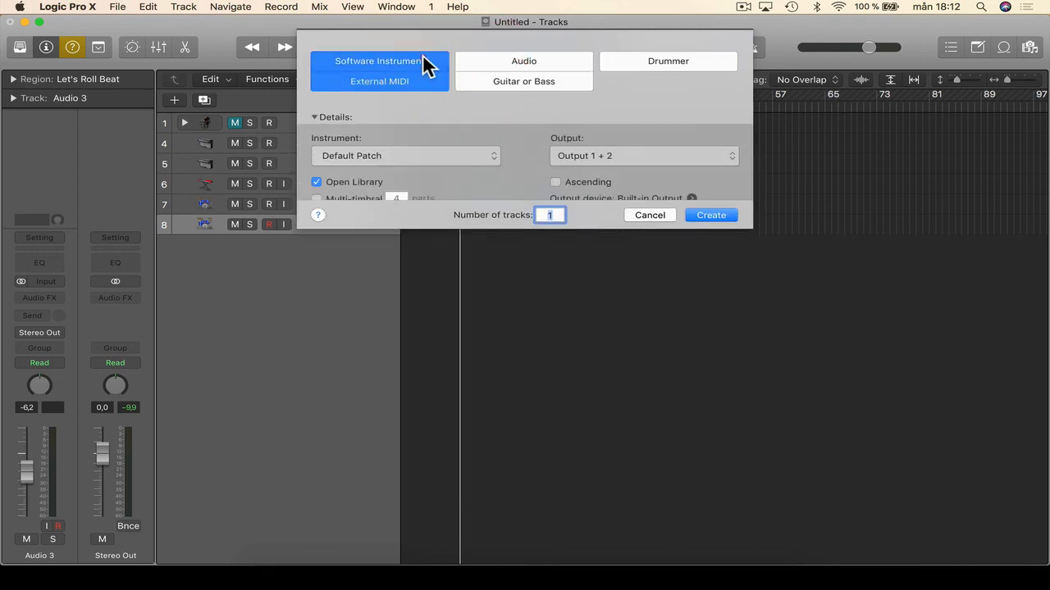
left_click(486, 63)
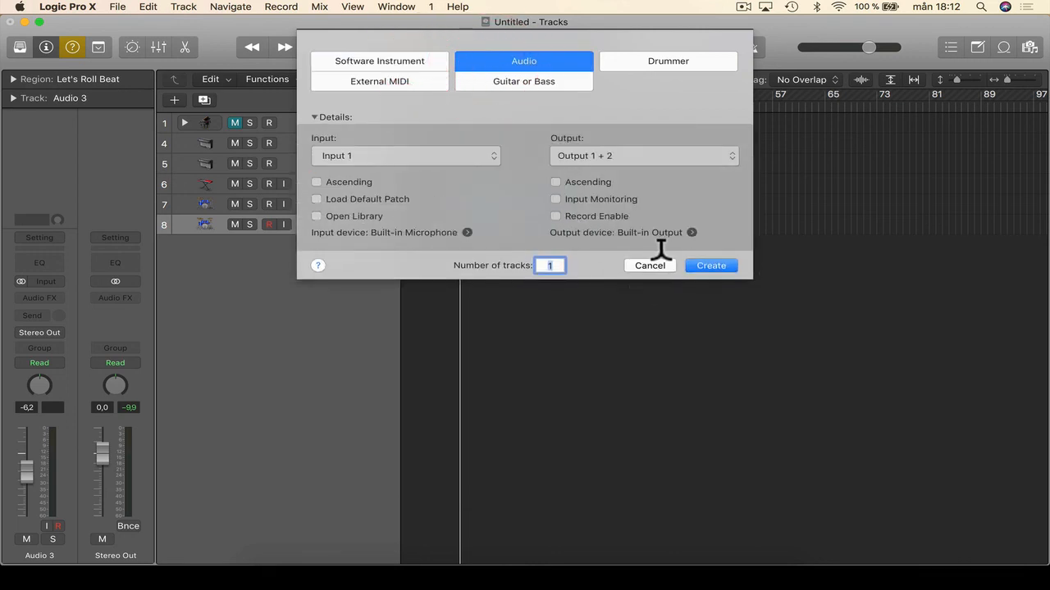
left_click(656, 265)
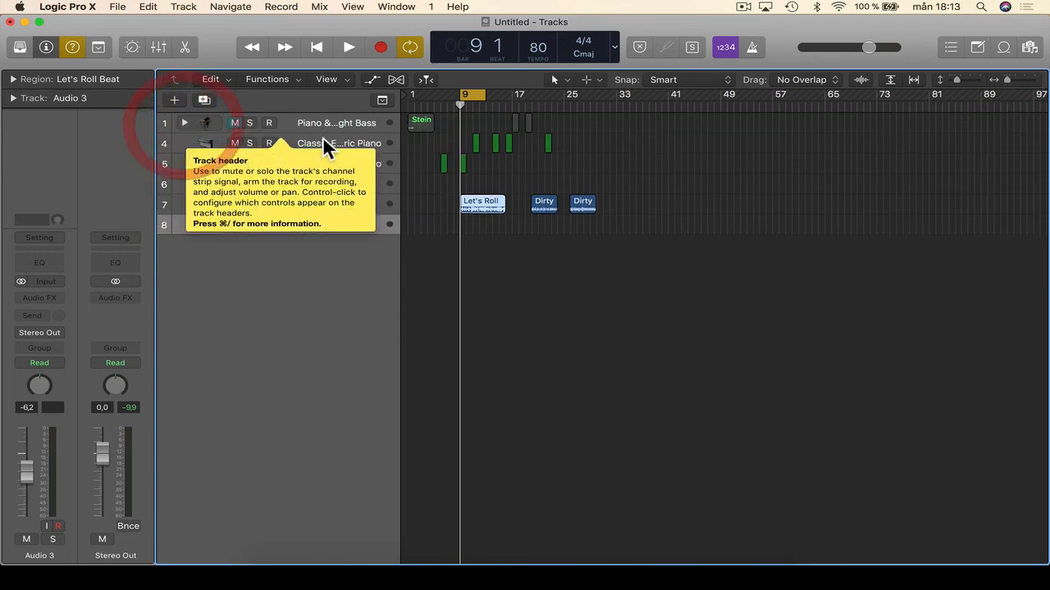
Open the Piano & Upright Bass track's name for editing, keep it as is, and switch the track's solo on and off.
double_click(347, 125)
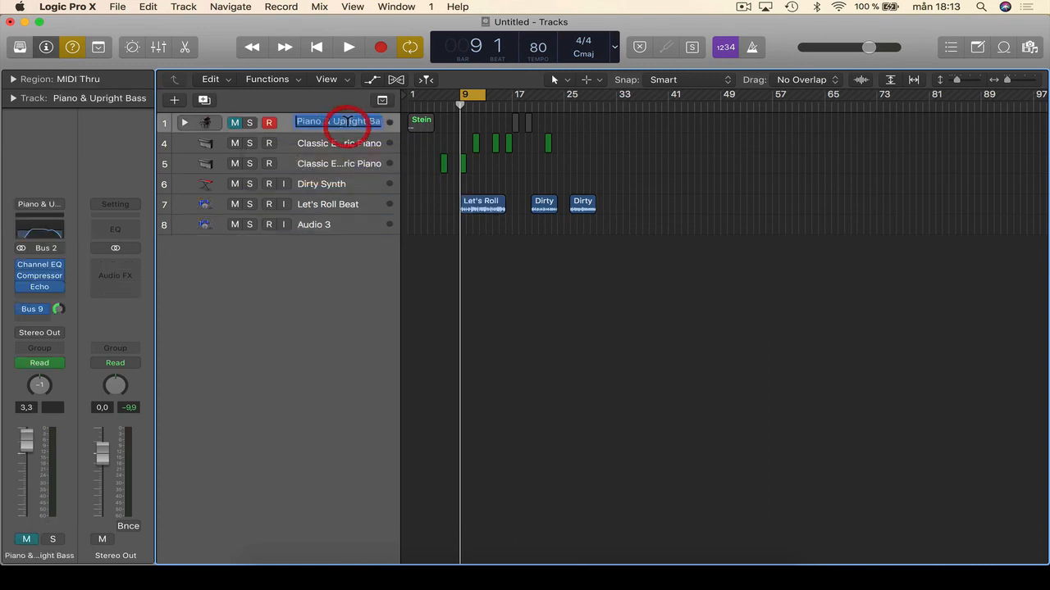
key("Return")
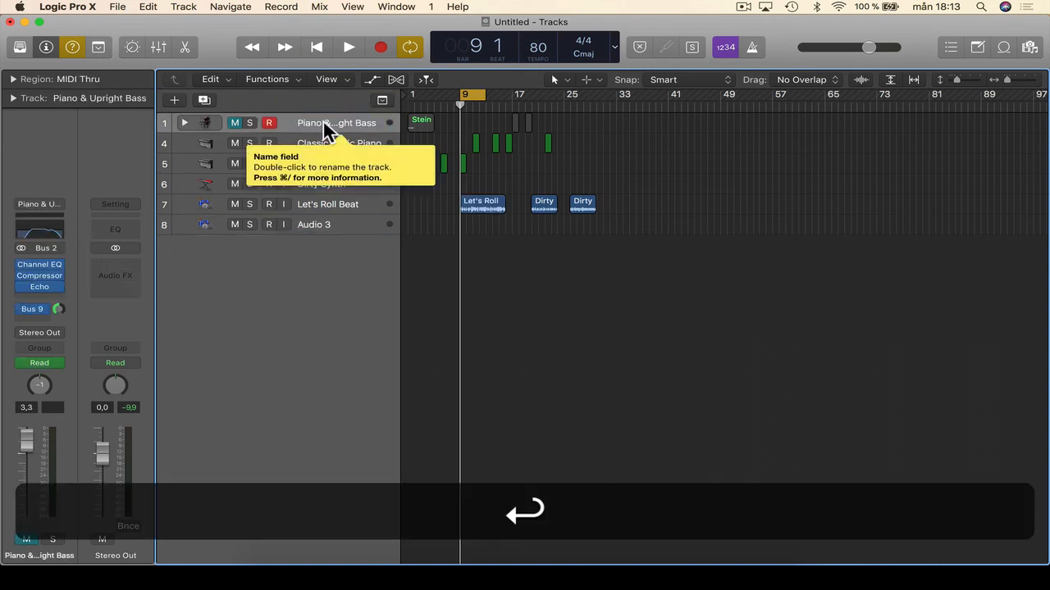
left_click(249, 123)
left_click(250, 123)
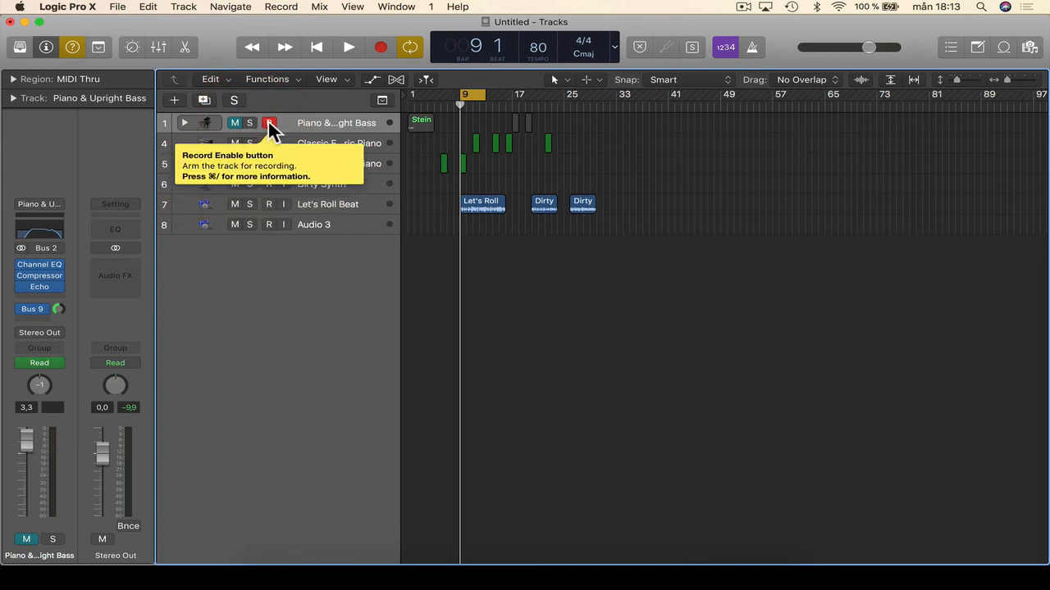
Toggle record enable on the Piano & Upright Bass and second Classic Electric Piano tracks, leaving both disarmed, and clear the region selection.
left_click(269, 123)
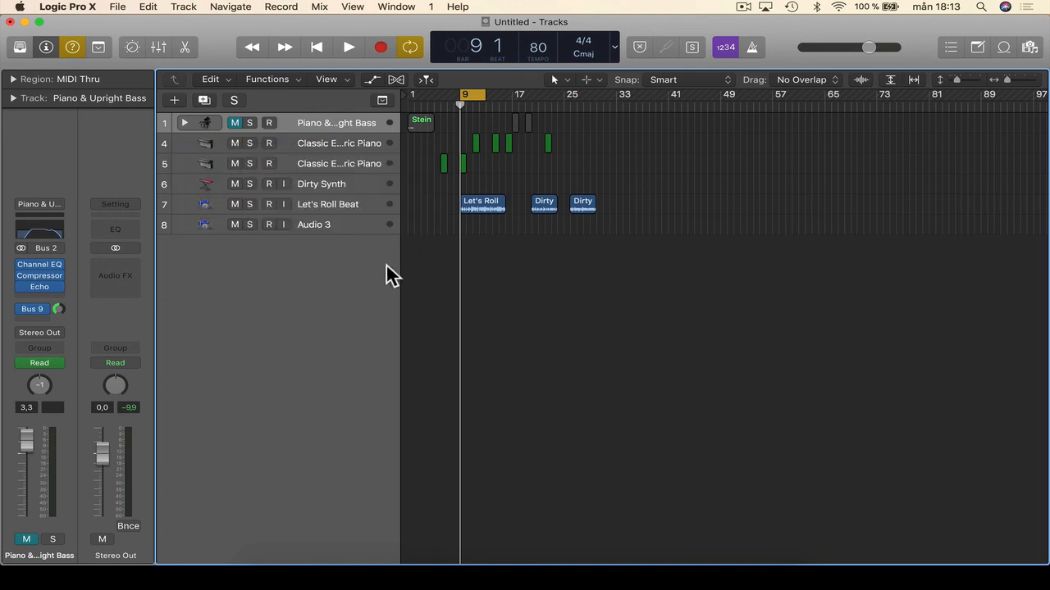
left_click(269, 123)
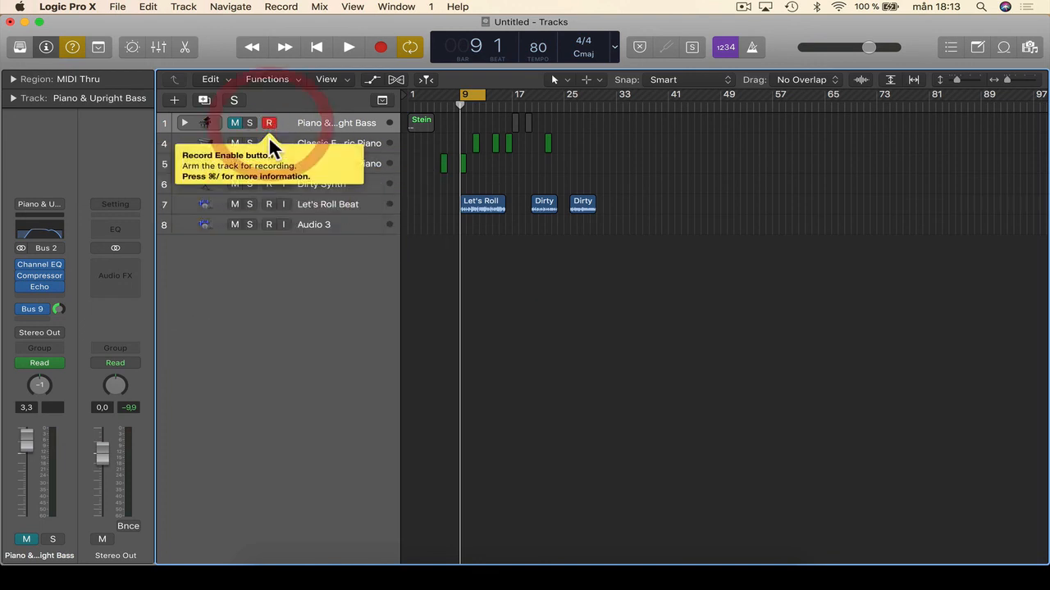
left_click(269, 143, "alt")
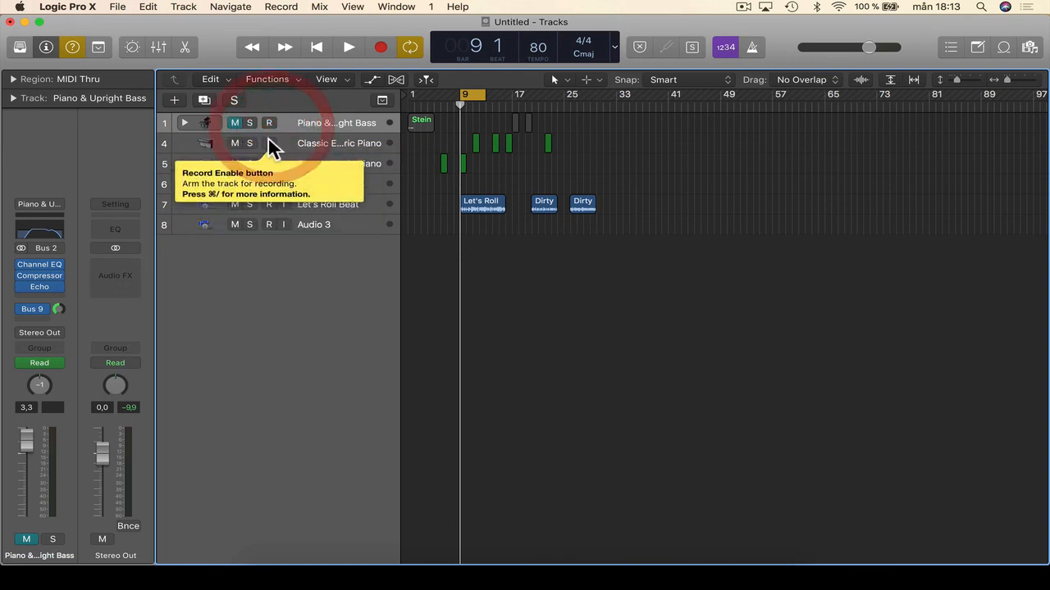
left_click(267, 164)
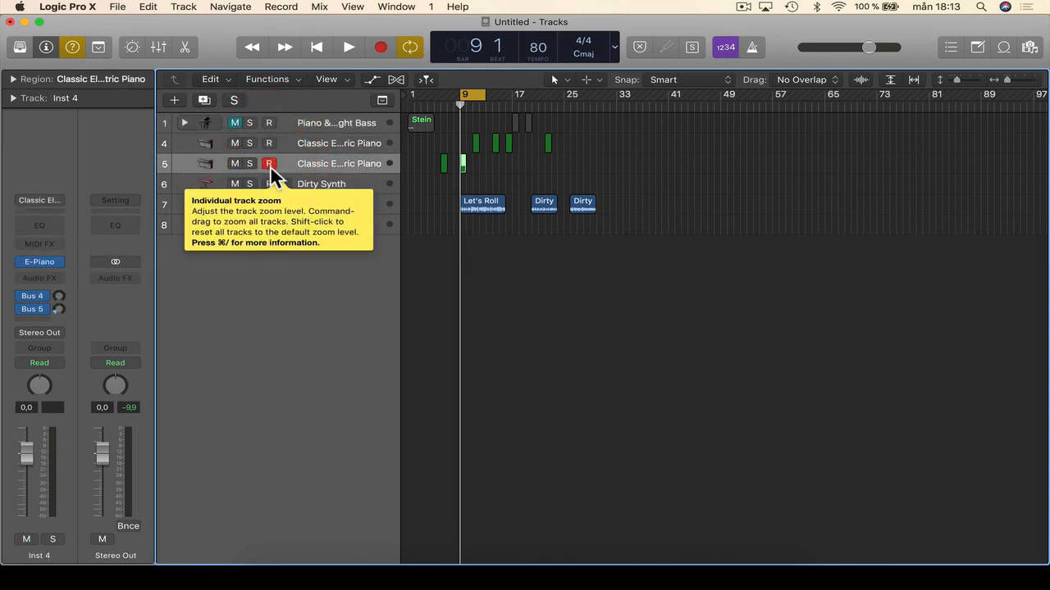
left_click(269, 165)
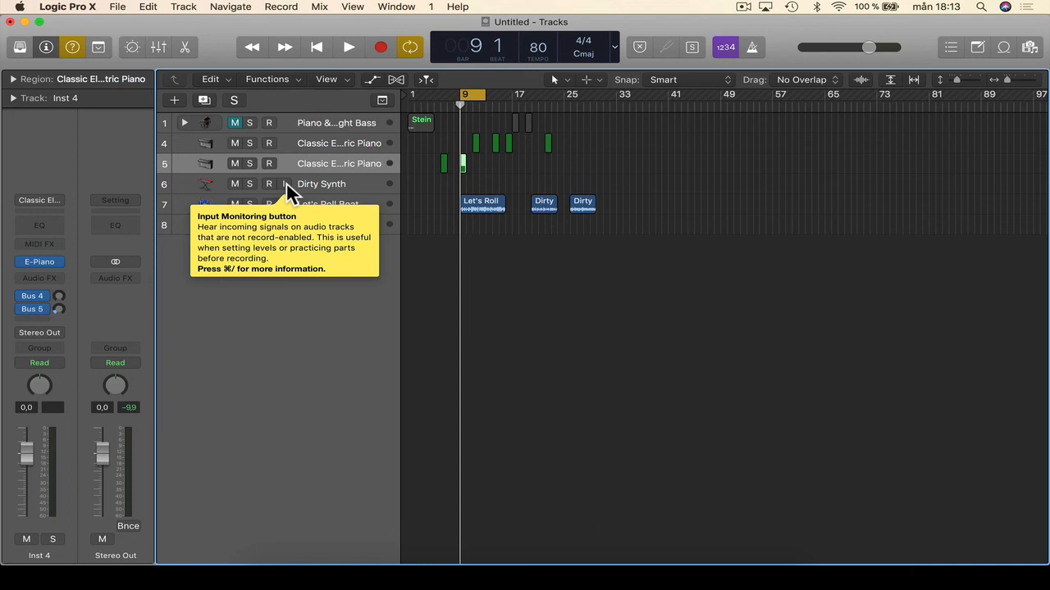
left_click(449, 271)
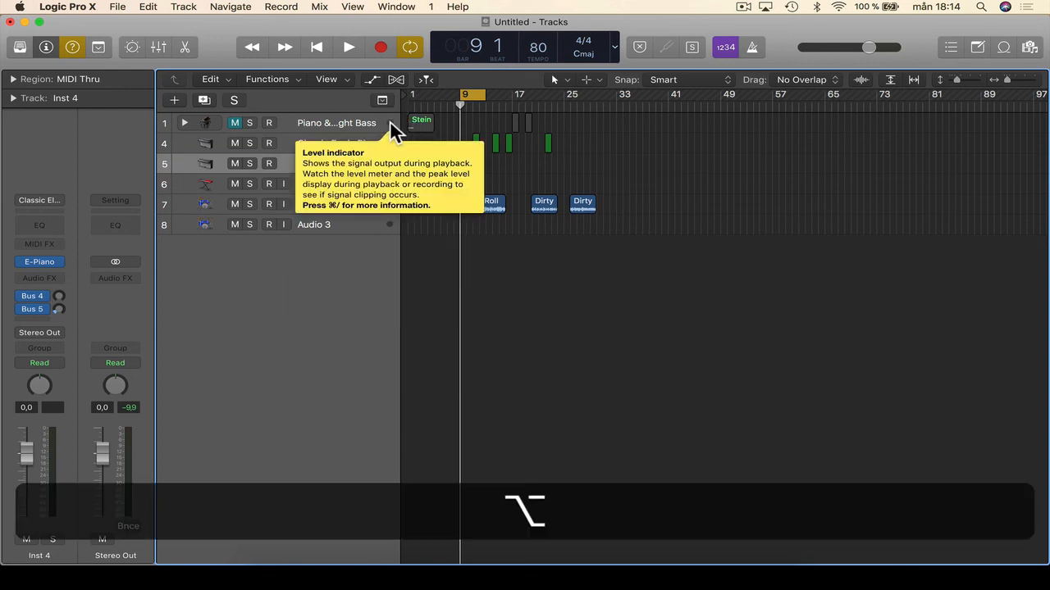
Examine the volume and pan controls in the enlarged track headers and in the Mixer, and hide the Mixer again.
scroll(389, 121, "up", 5)
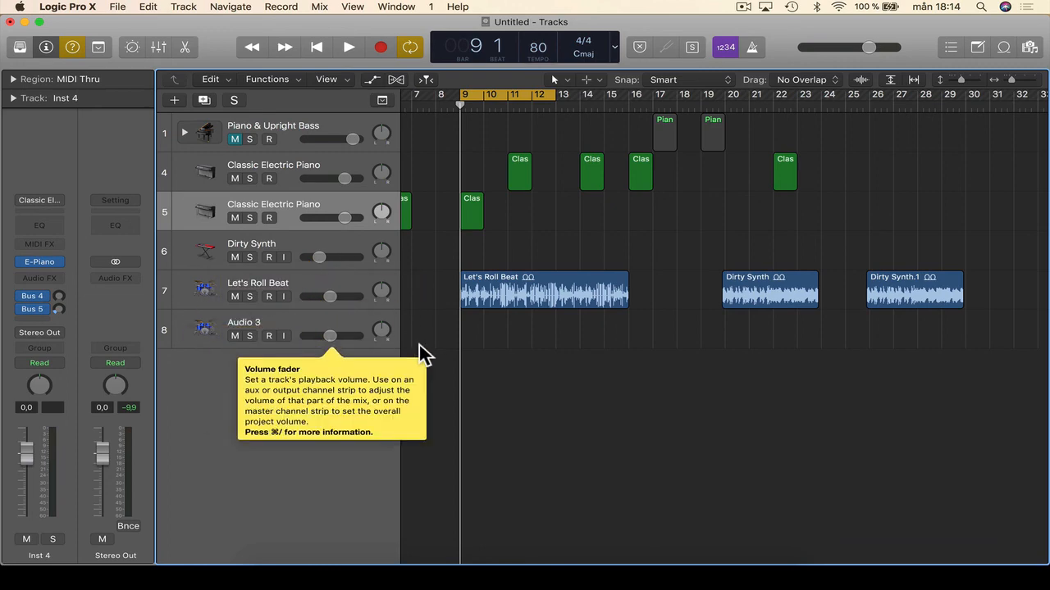
scroll(419, 349, "down", 5)
key("x")
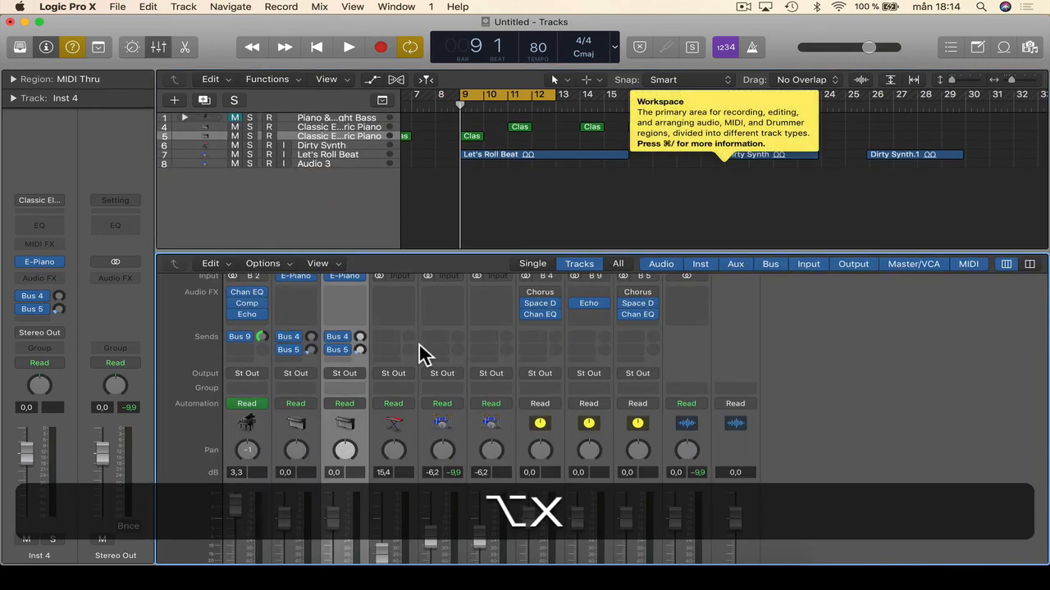
scroll(426, 442, "down", 3)
key("x")
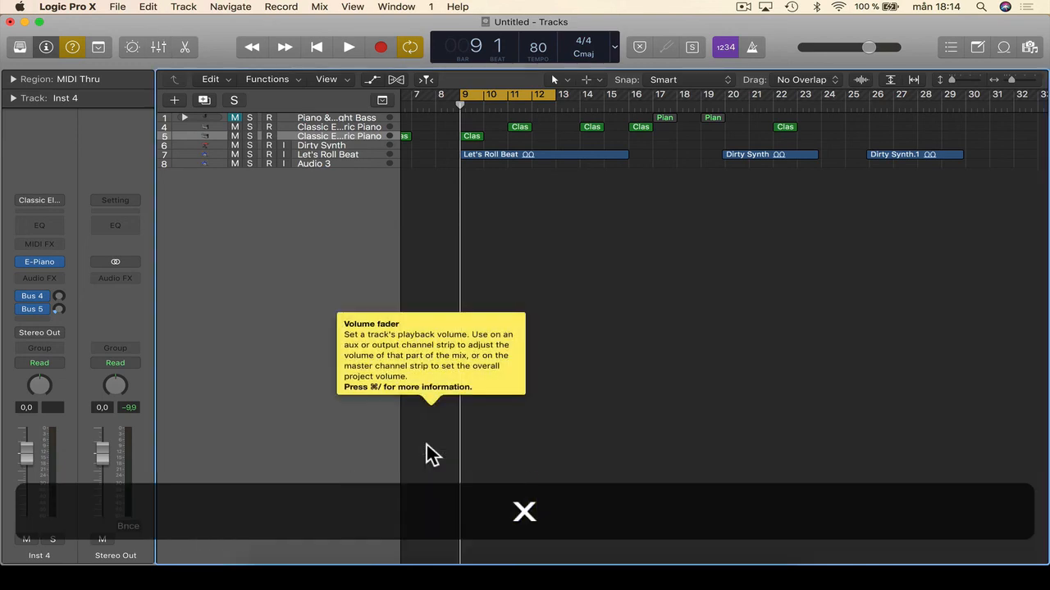